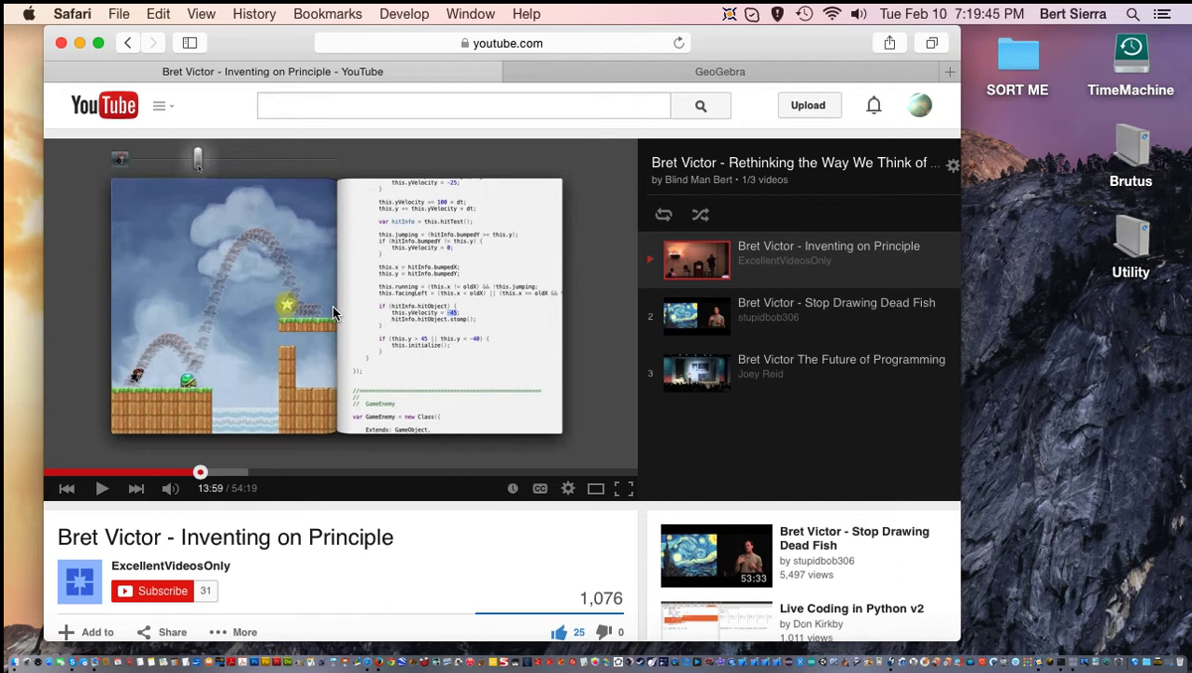
Bring up the GeoGebra download page and open the Java Control Panel from System Preferences.
click(566, 75)
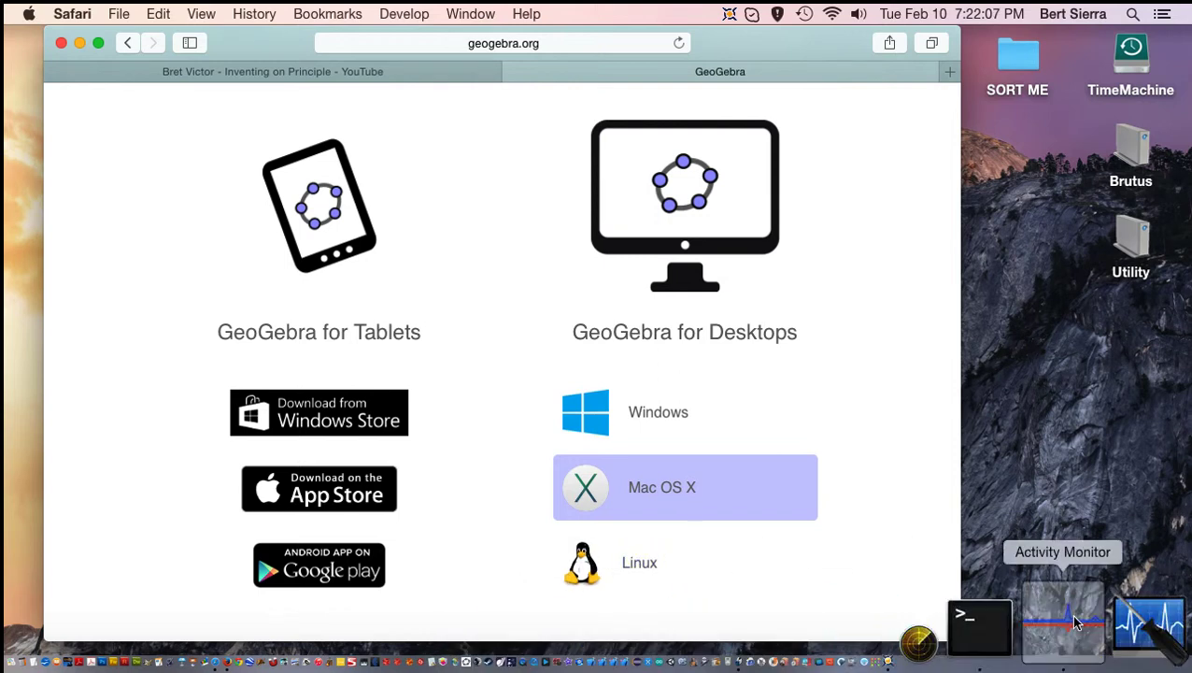
click(1151, 621)
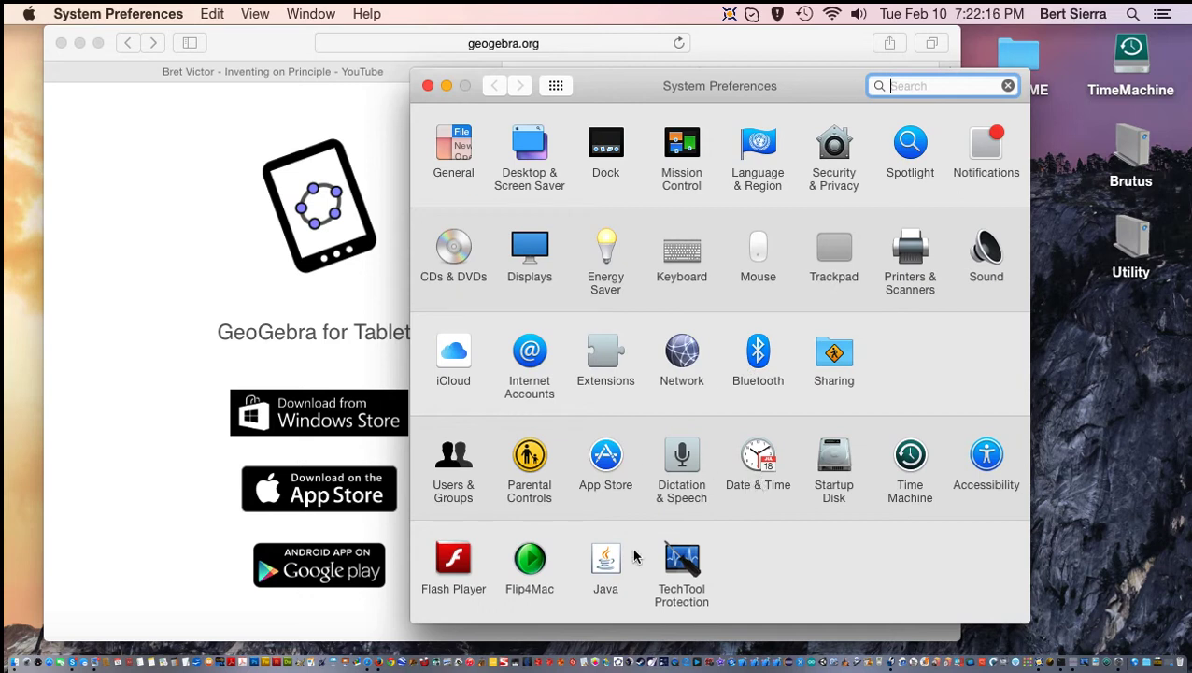
click(606, 560)
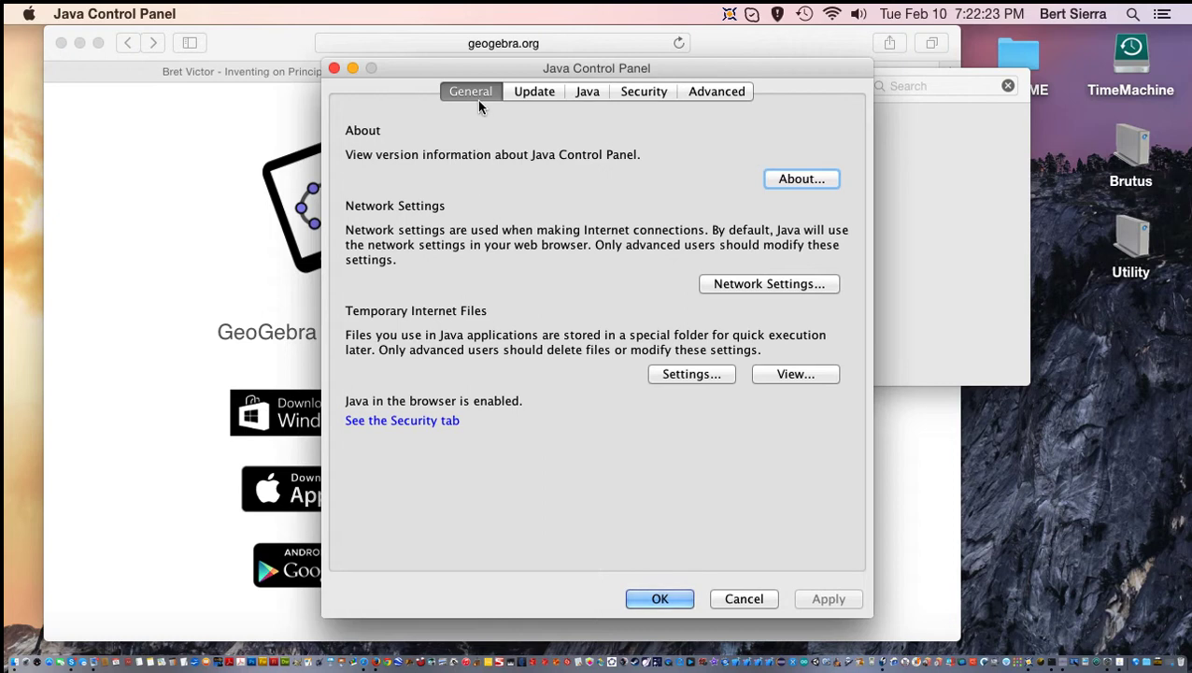
Check the installed Java version and update status in the Java Control Panel.
drag(486, 68, 480, 69)
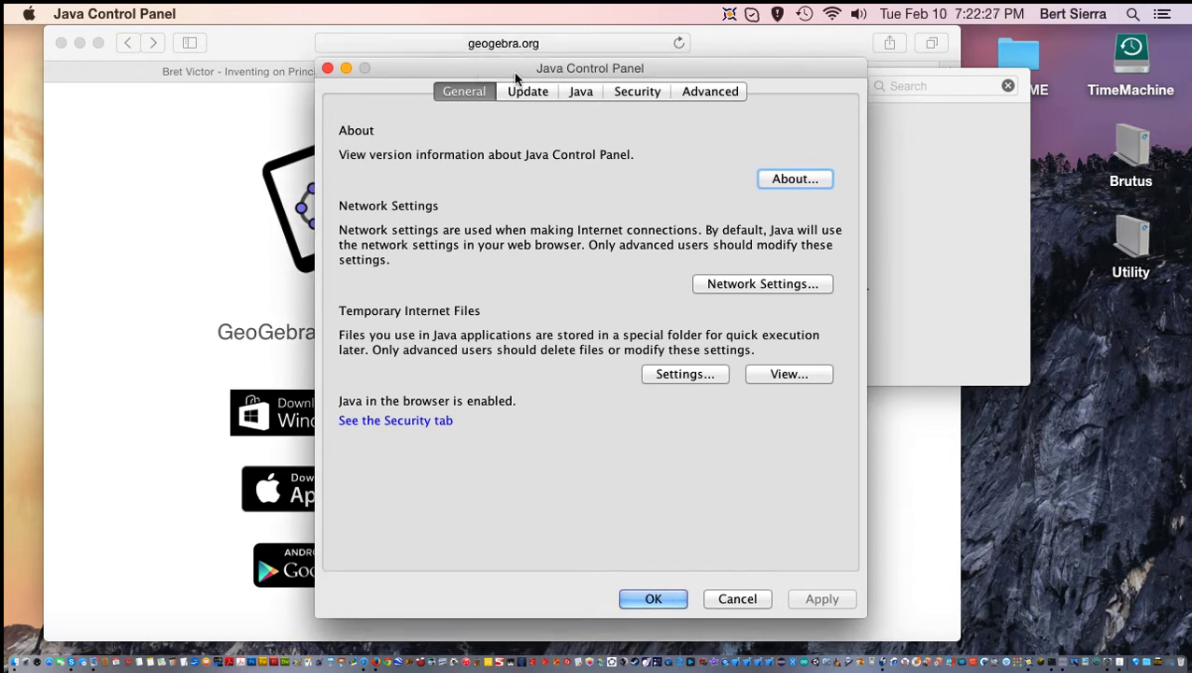
click(583, 92)
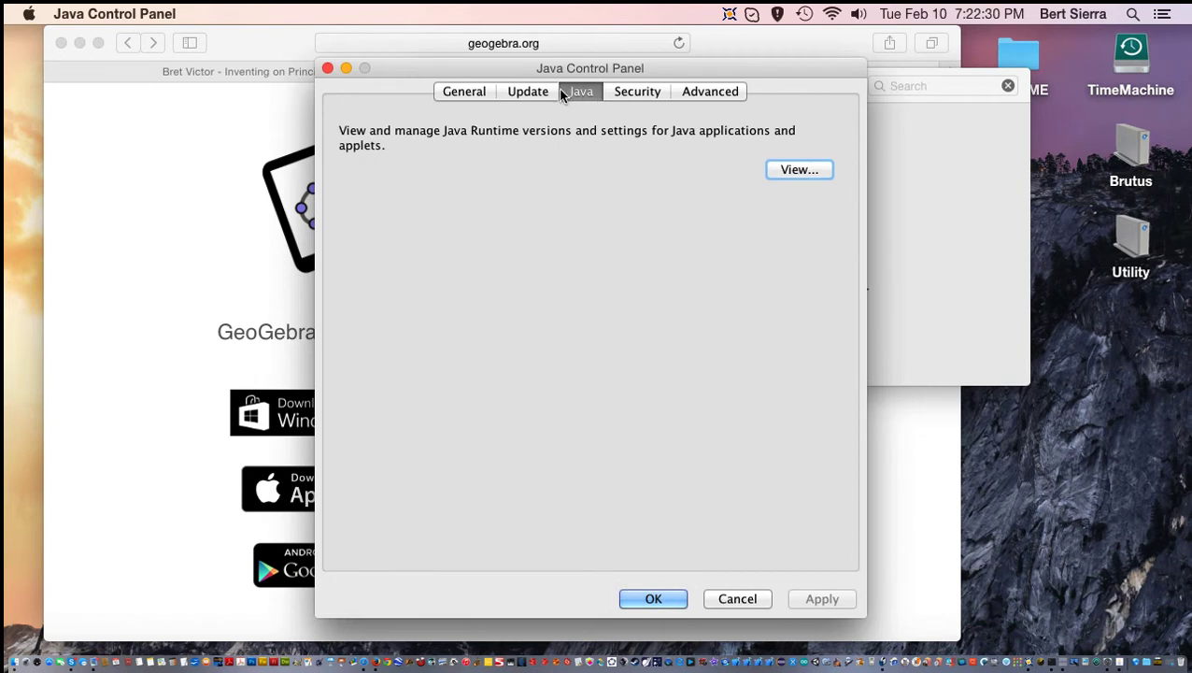
click(479, 93)
click(527, 91)
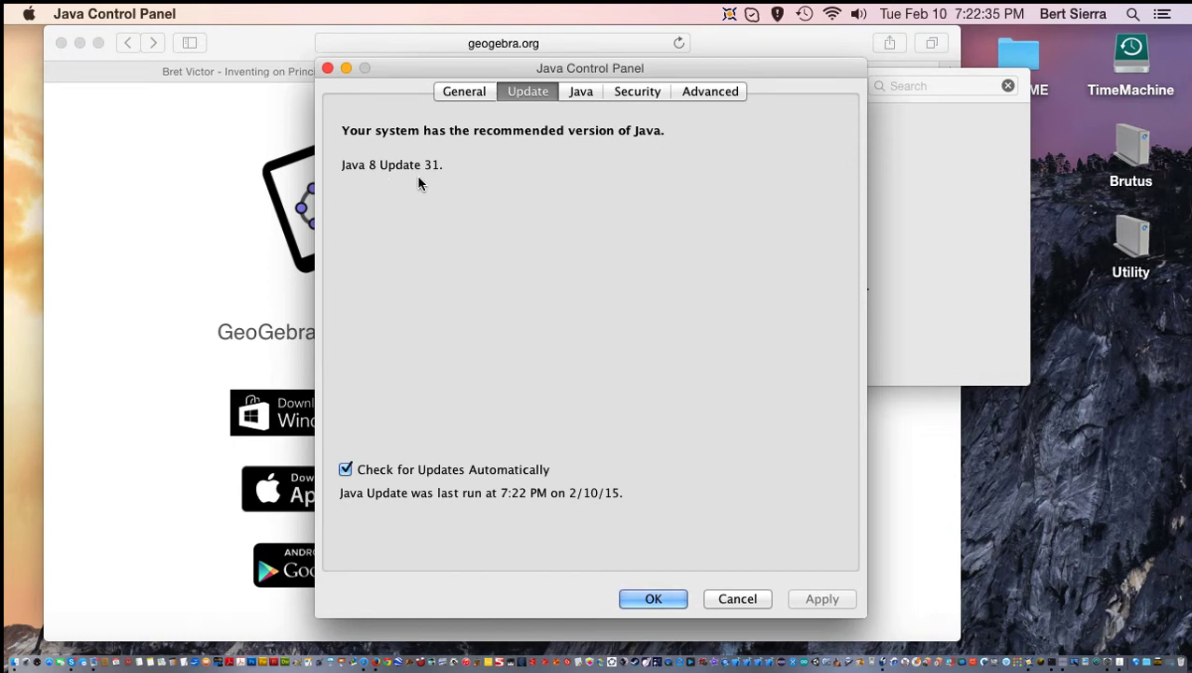
Try the Very High security level with Java browser content disabled, restore High with content enabled, and cancel the Java Control Panel.
click(638, 94)
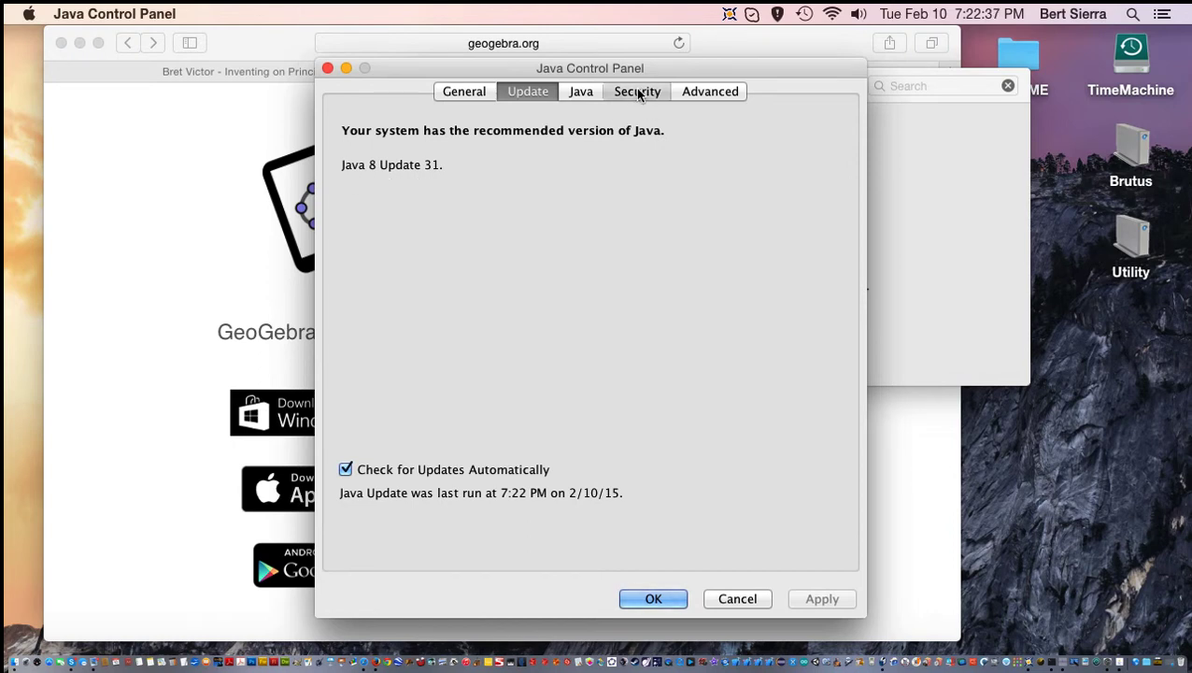
drag(400, 67, 408, 58)
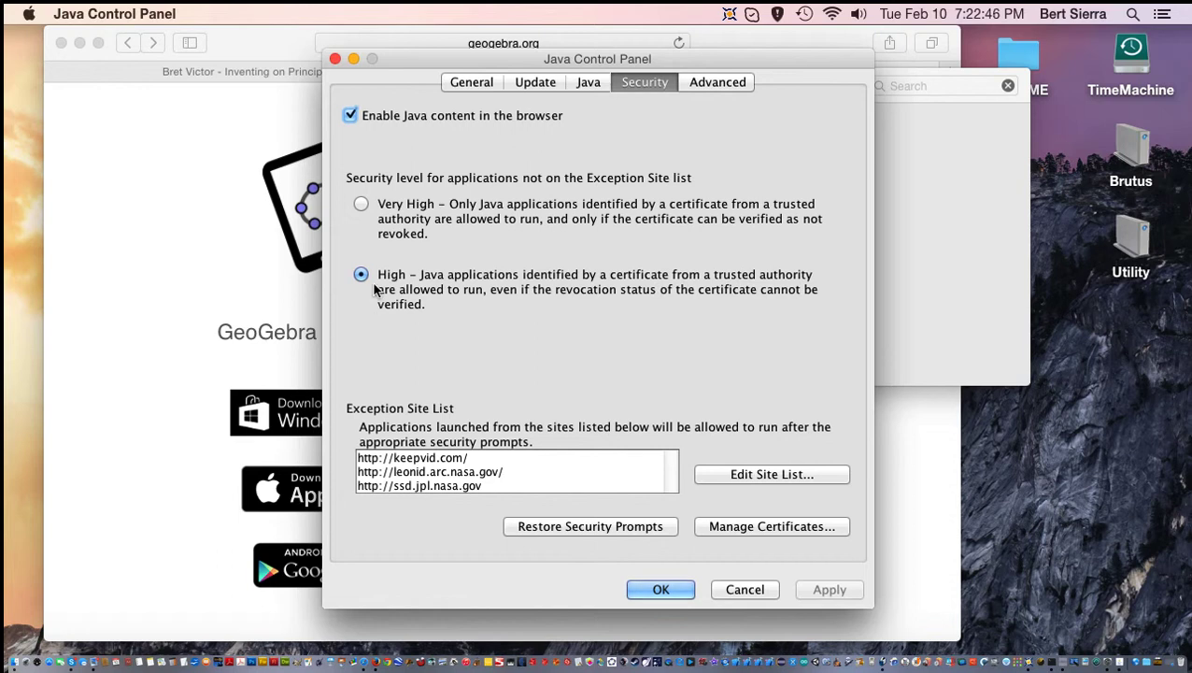
click(360, 204)
click(351, 115)
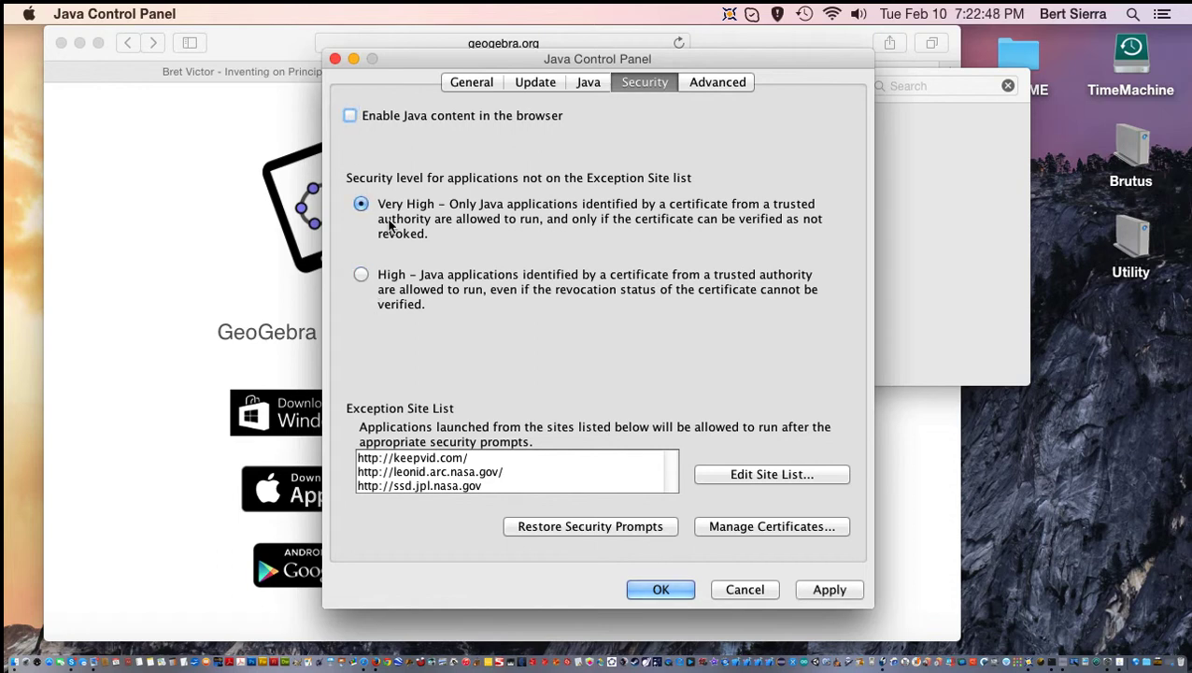
click(351, 116)
click(362, 275)
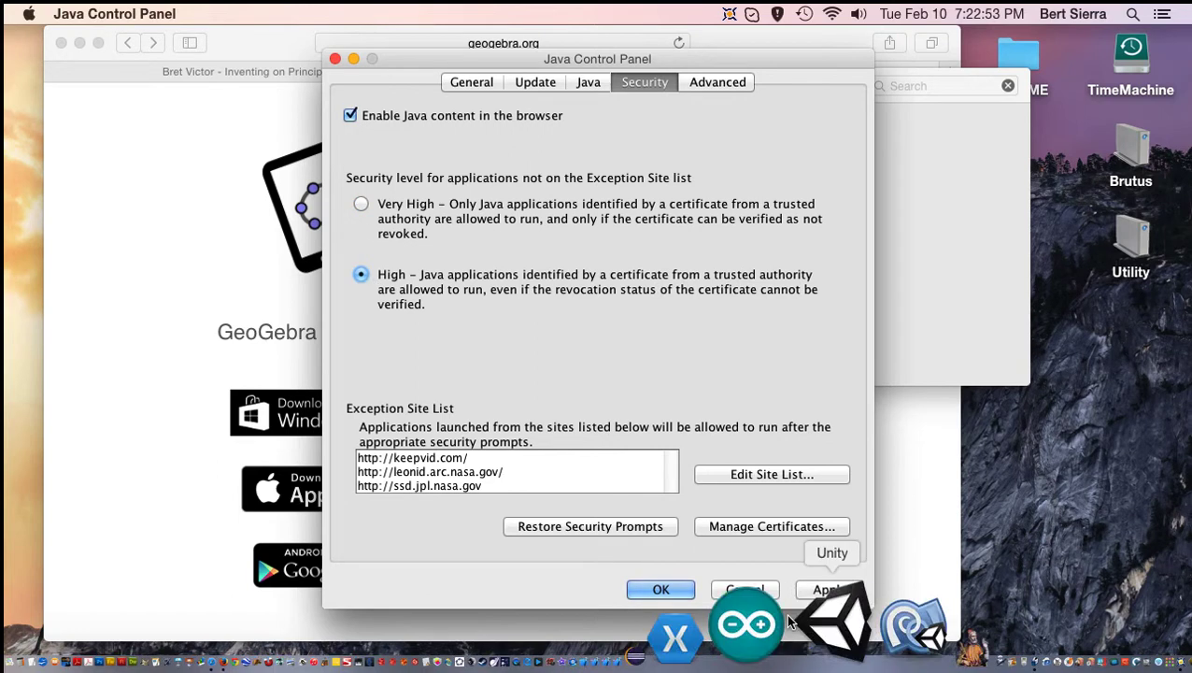
click(745, 587)
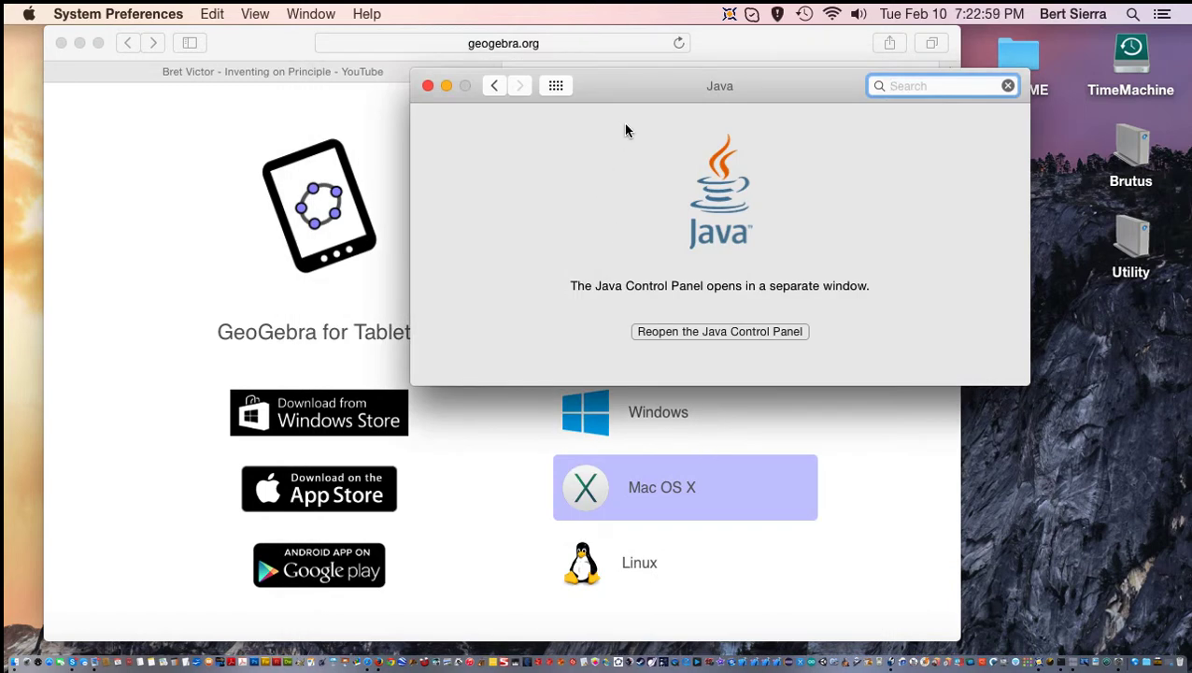
Quit System Preferences and Safari, and start GeoGebra in the Geometry perspective.
key(super+q)
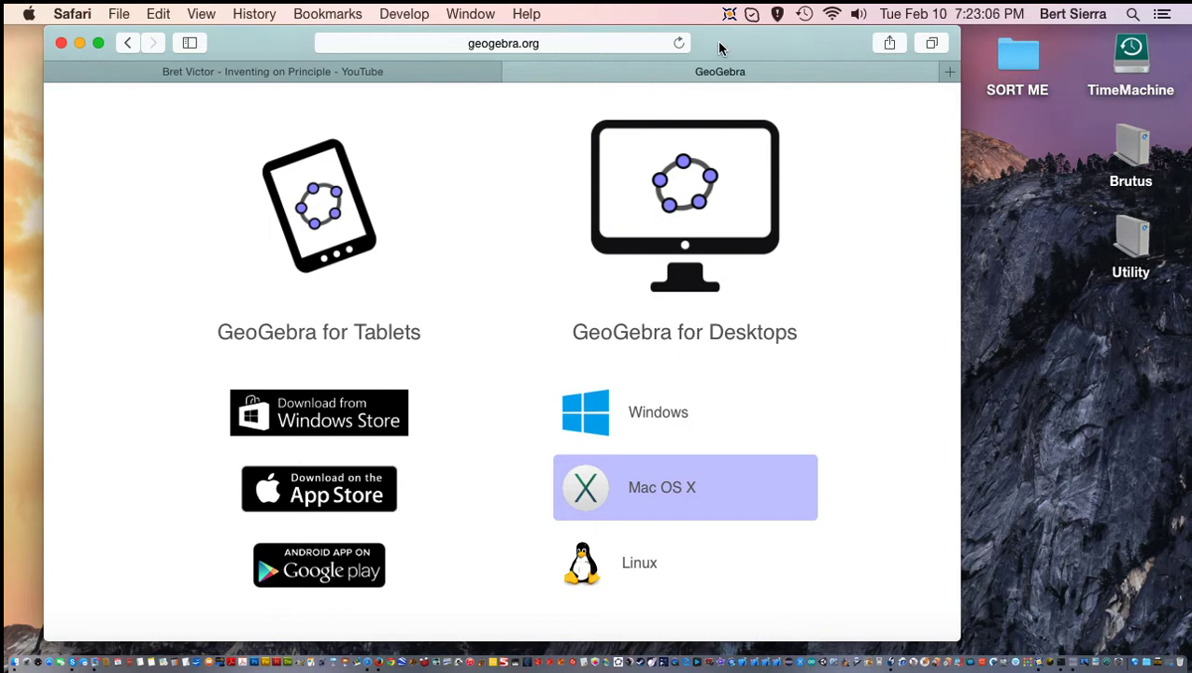
key(super+q)
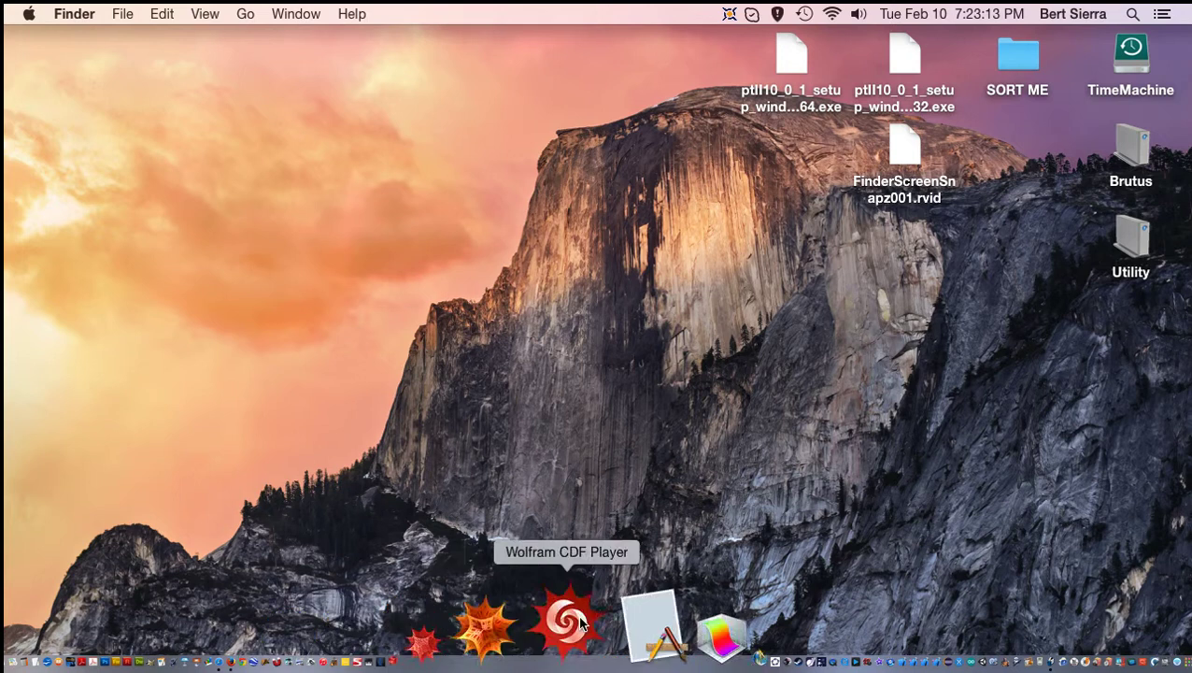
click(621, 627)
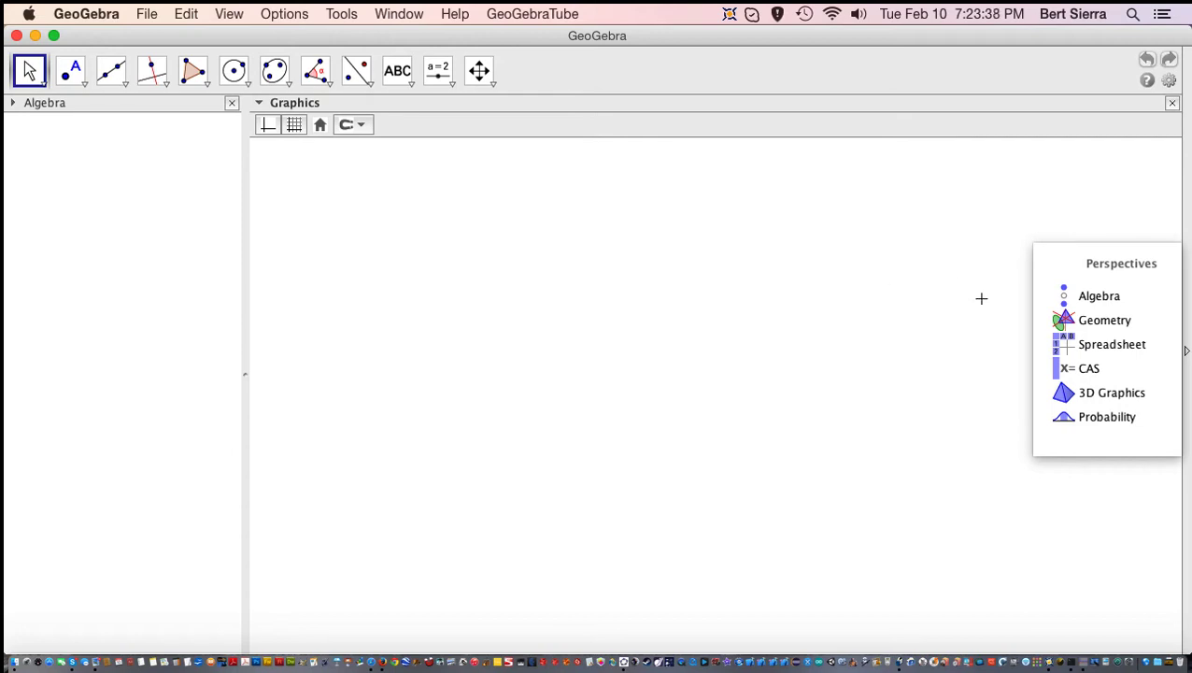
click(1110, 322)
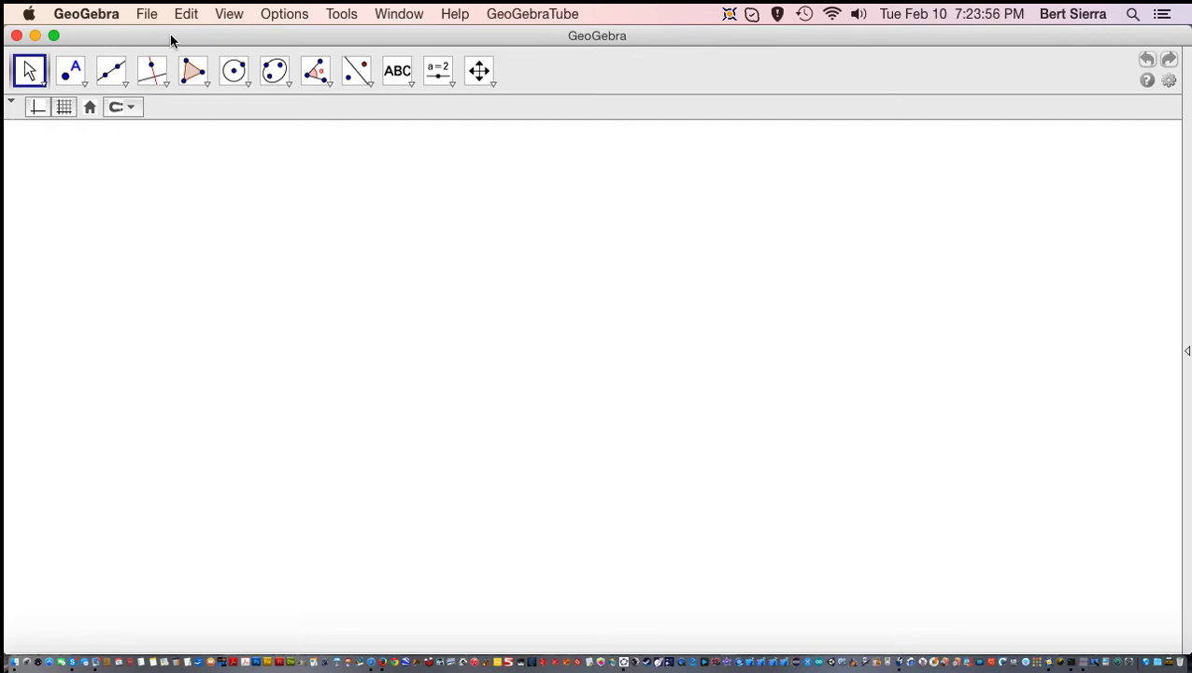
Show the Algebra view and hide it again.
click(229, 13)
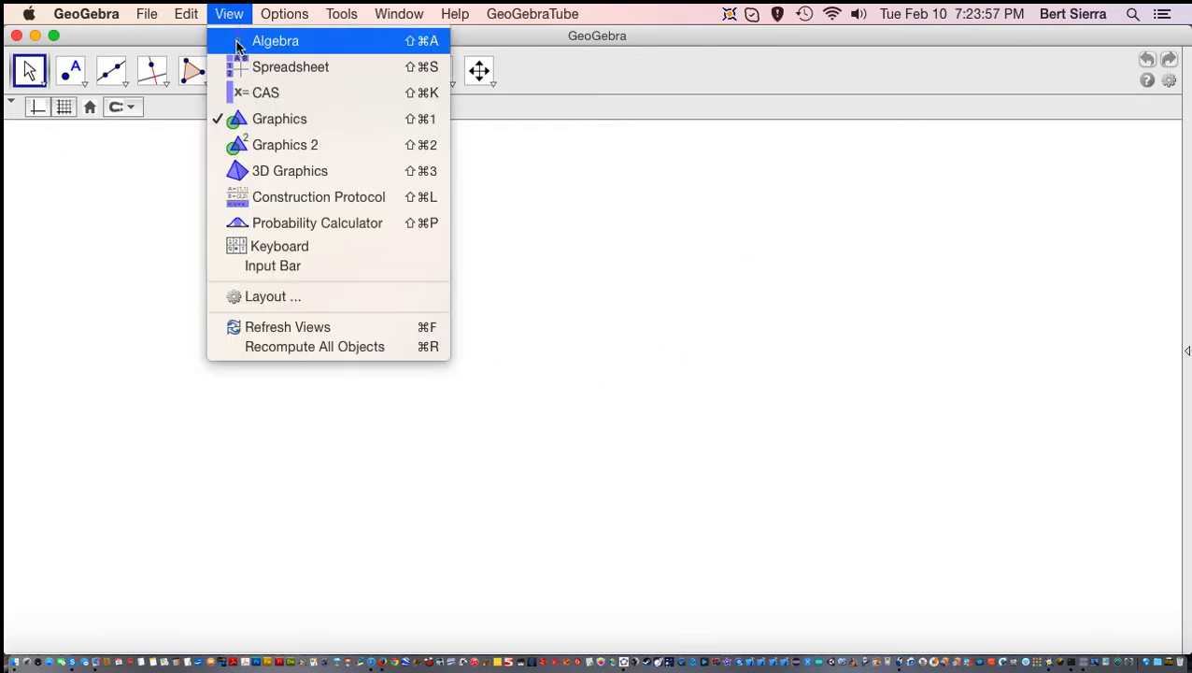
click(234, 40)
click(229, 13)
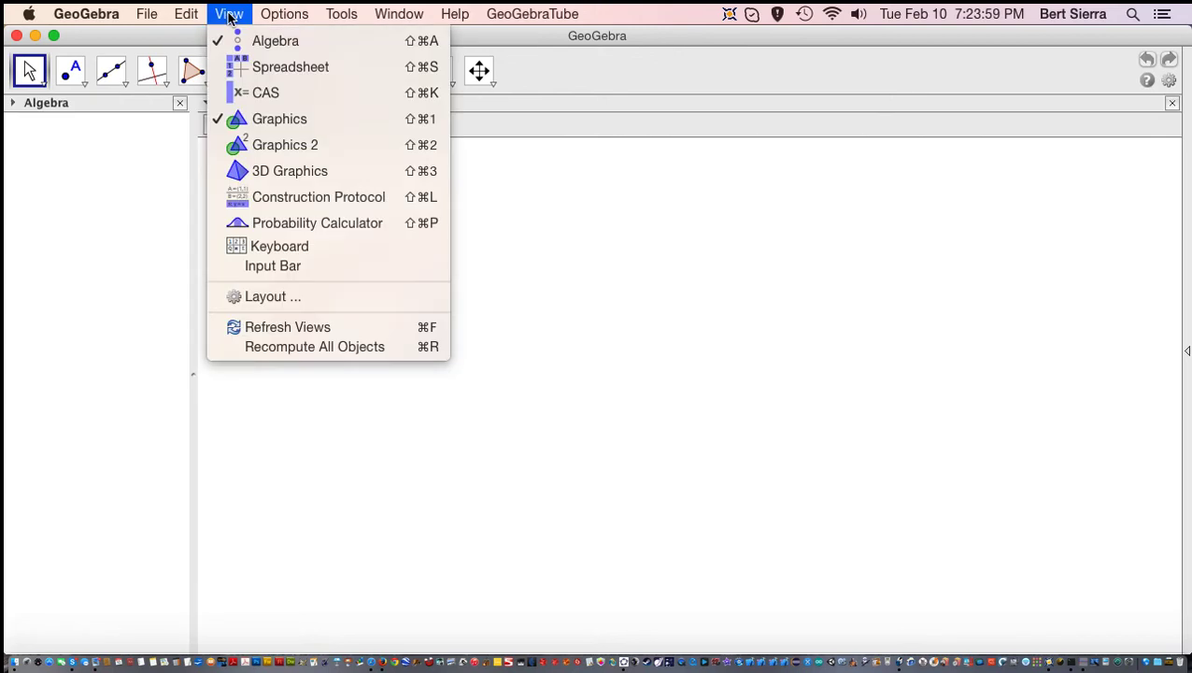
click(236, 41)
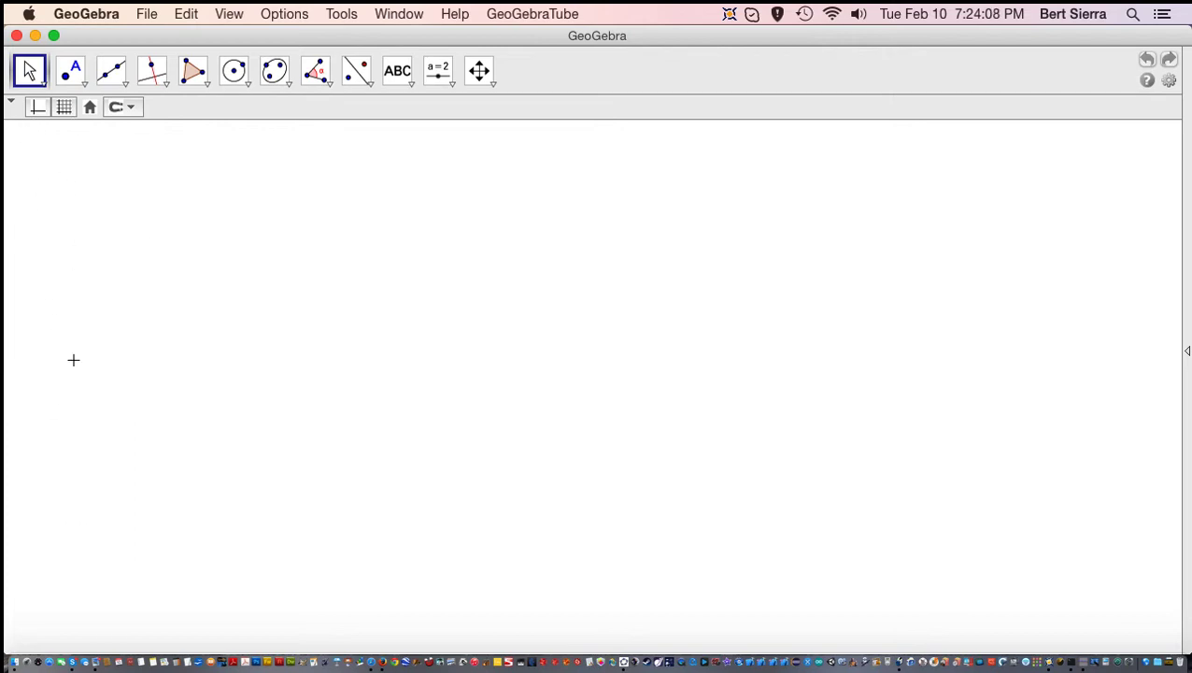
Examine the available move, point, line, perpendicular line, polygon, circle and conic construction tools.
click(43, 84)
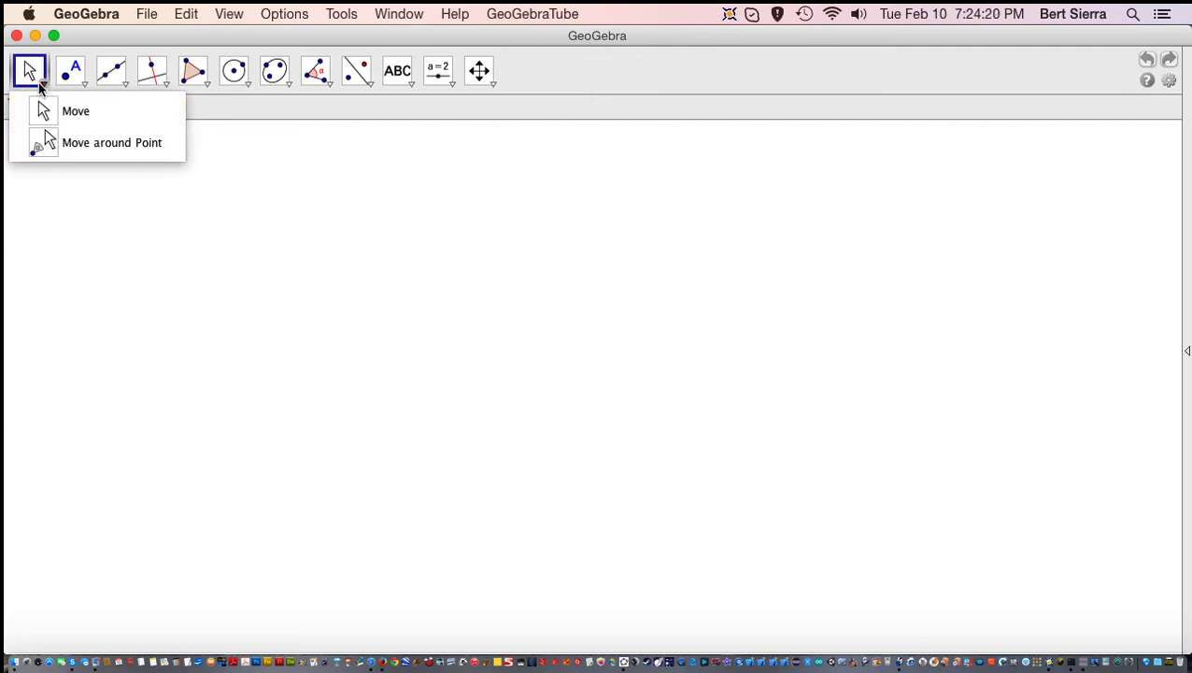
click(73, 77)
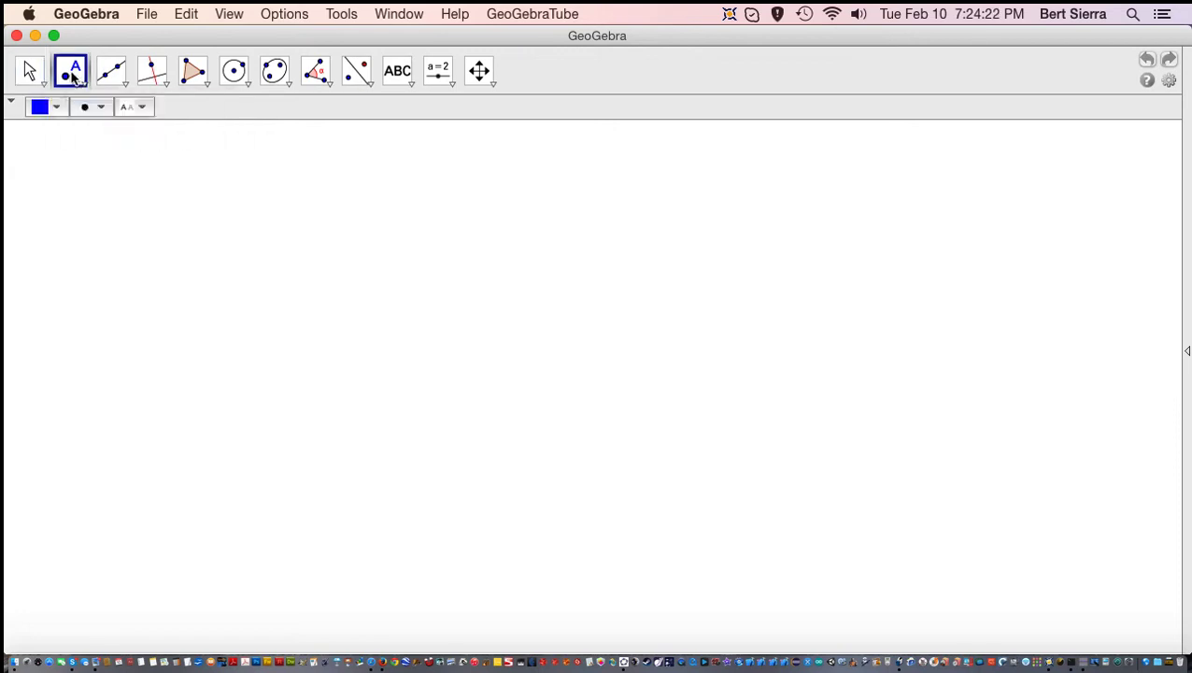
click(83, 86)
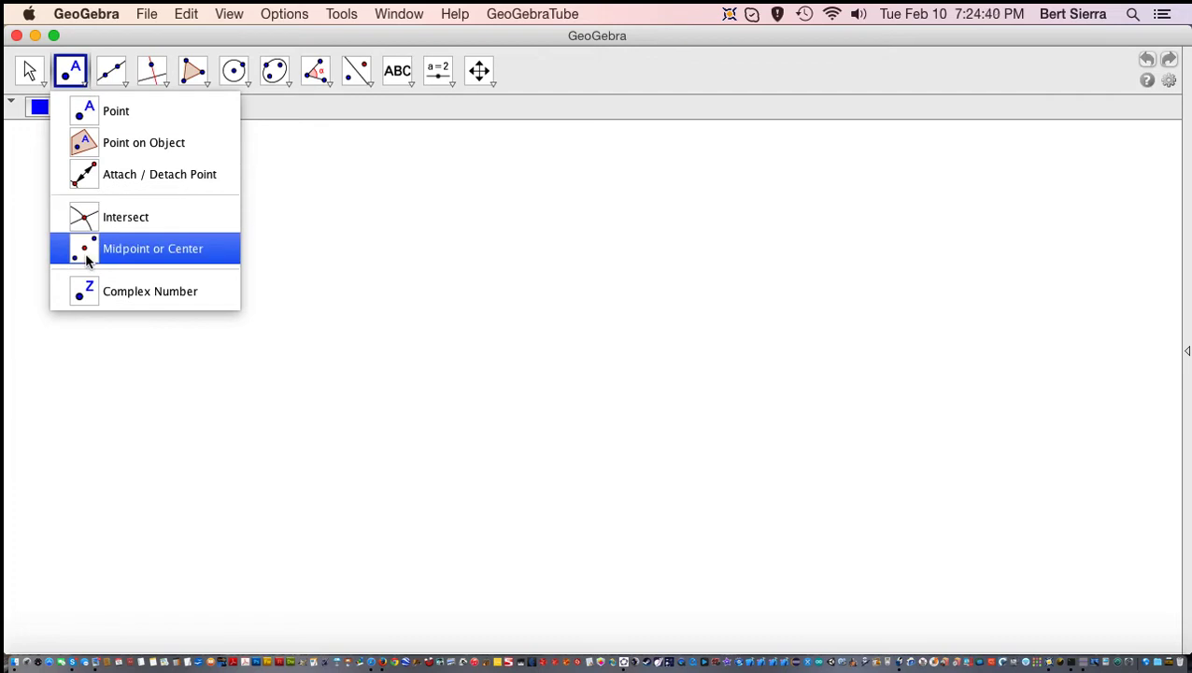
click(114, 73)
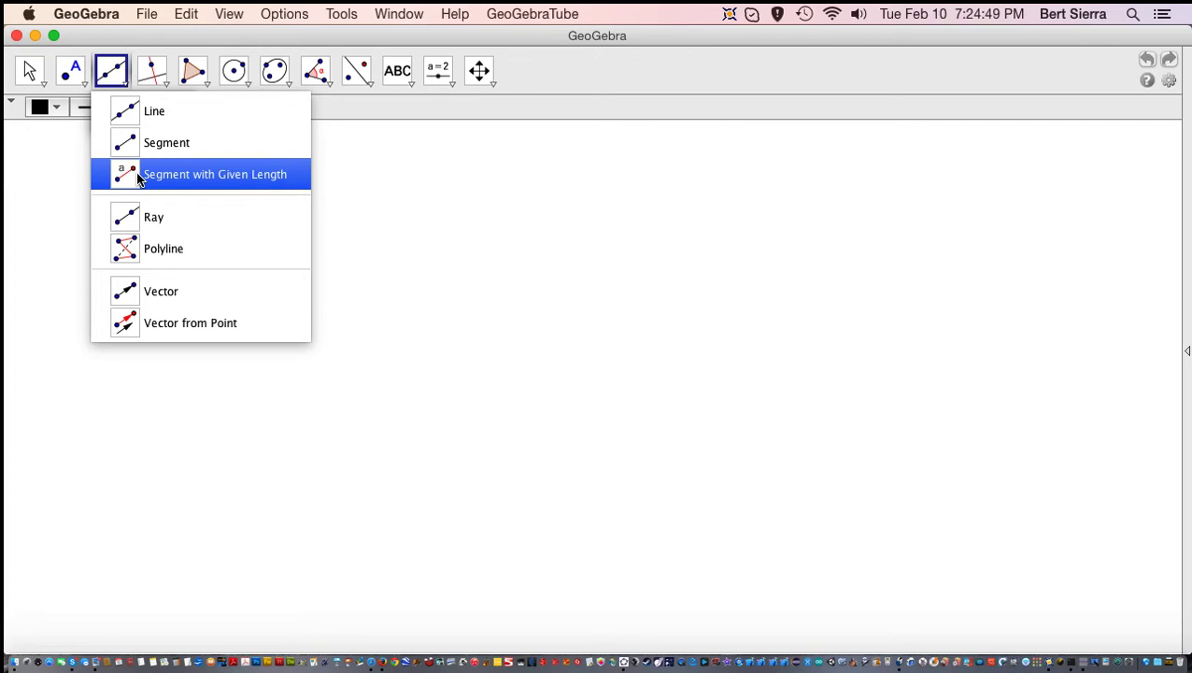
click(152, 75)
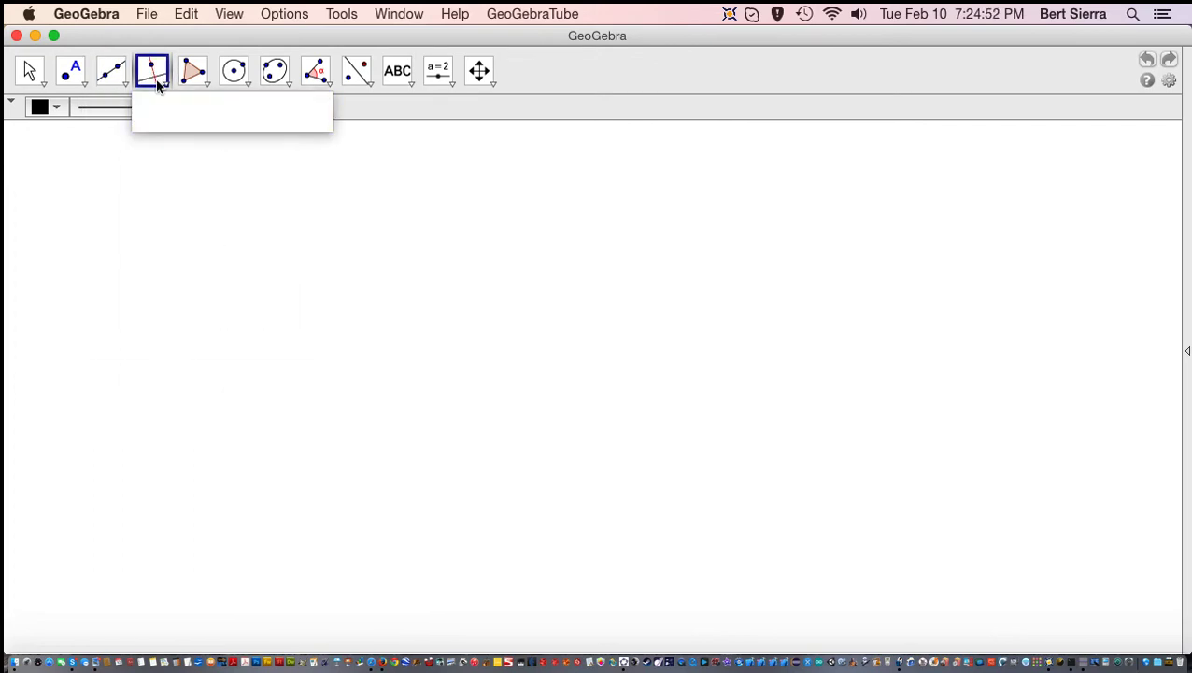
click(166, 88)
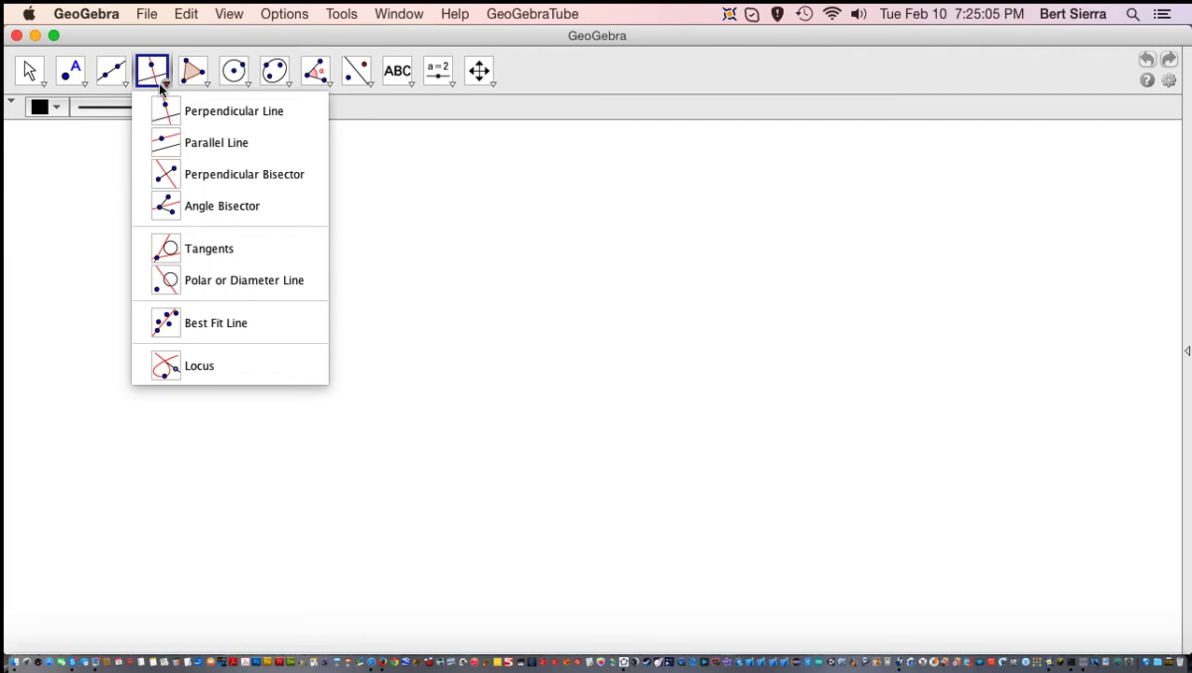
click(229, 13)
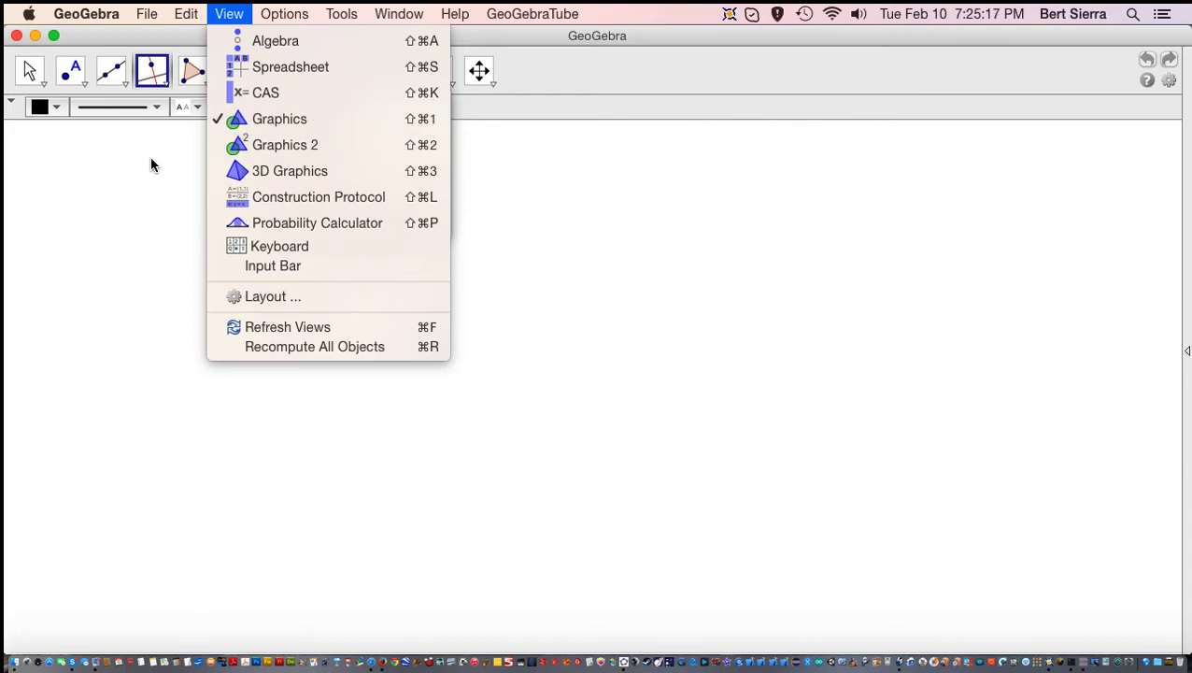
click(172, 75)
mouse_move(194, 71)
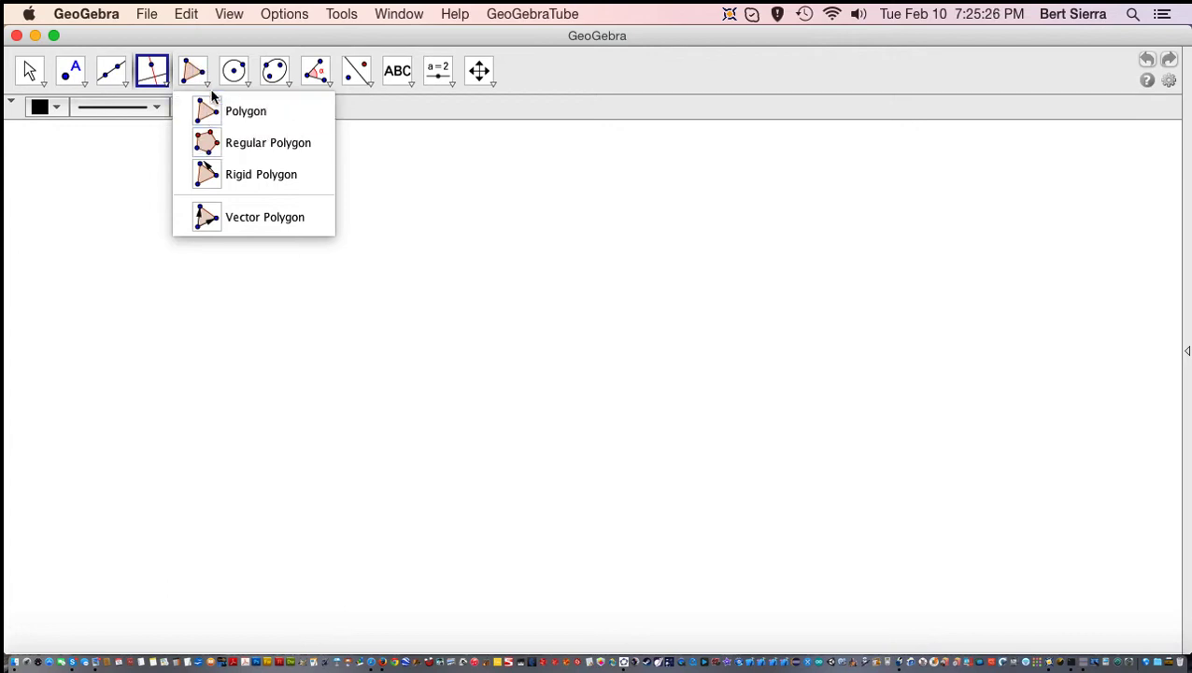
mouse_move(238, 74)
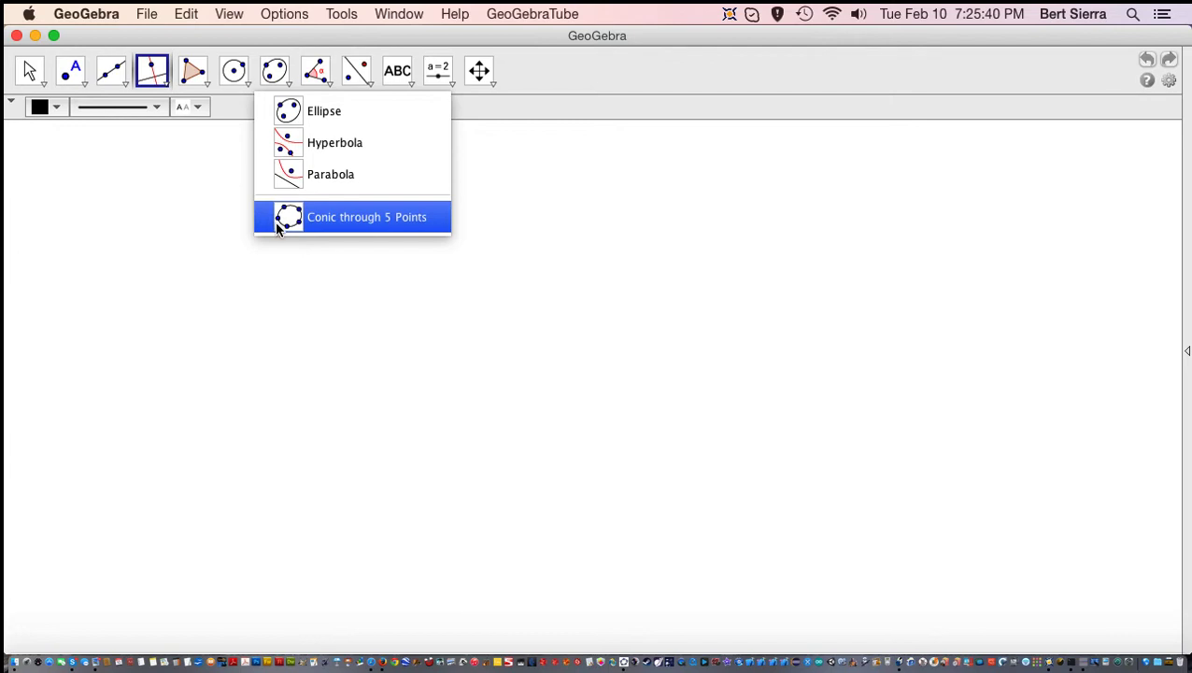
Examine the available angle and measurement, transformation, text and image, and slider and input control tools.
click(316, 69)
click(317, 68)
click(317, 67)
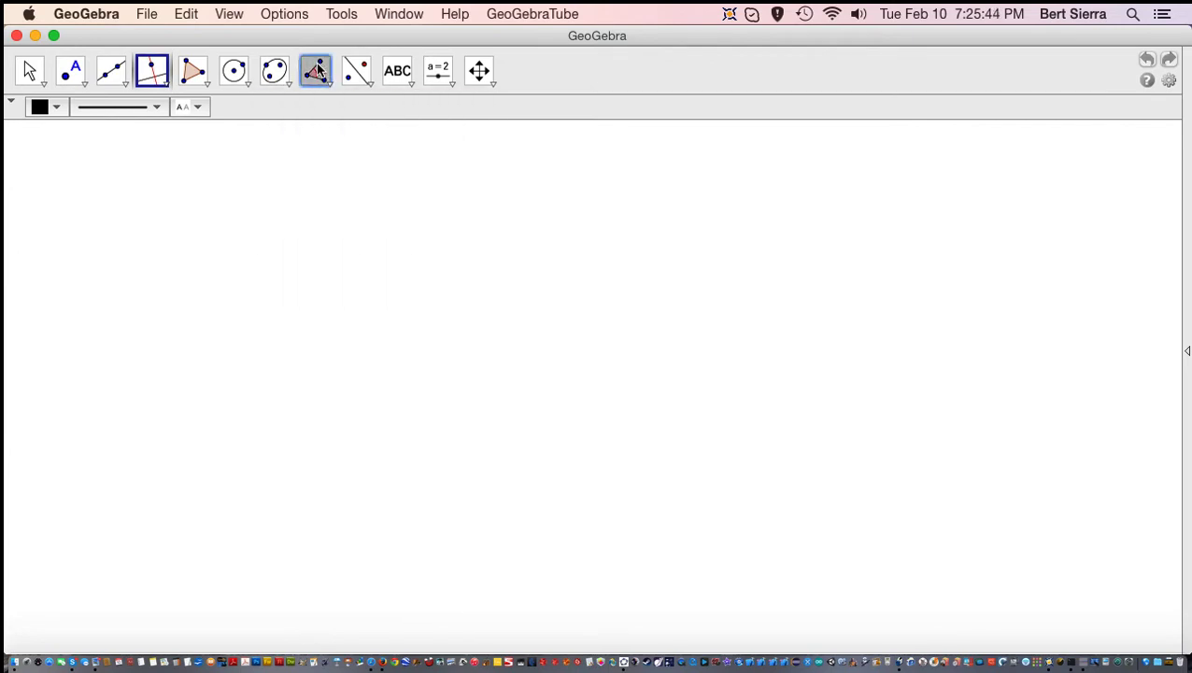
click(328, 80)
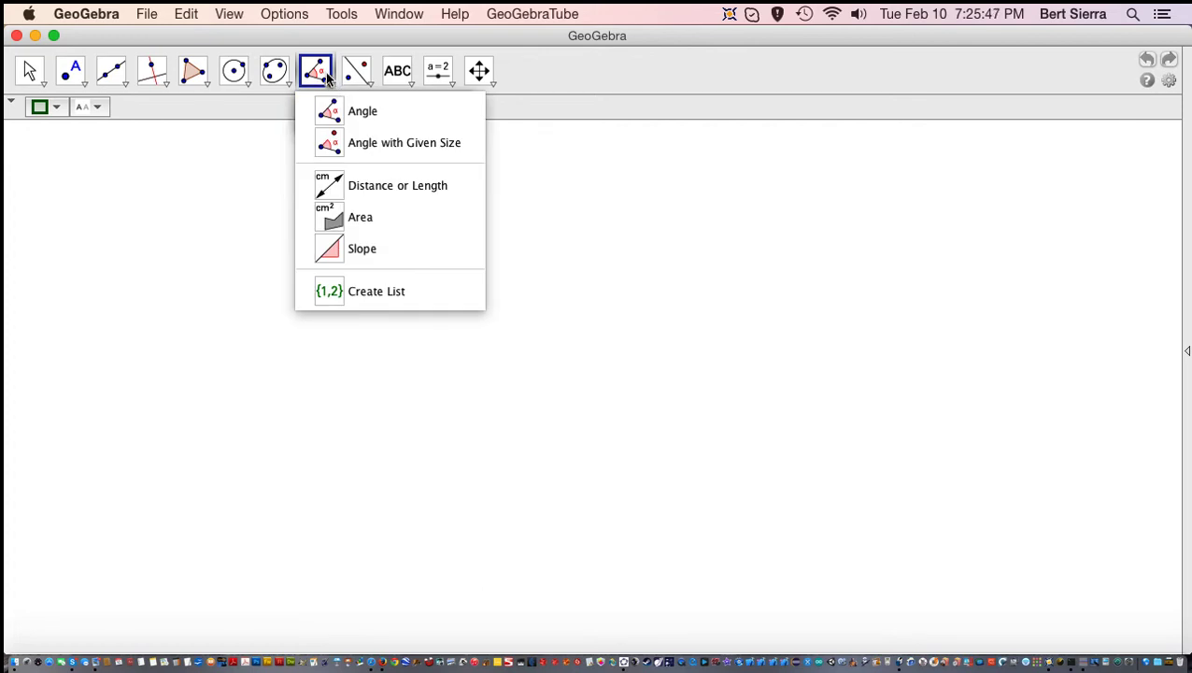
click(327, 78)
click(356, 75)
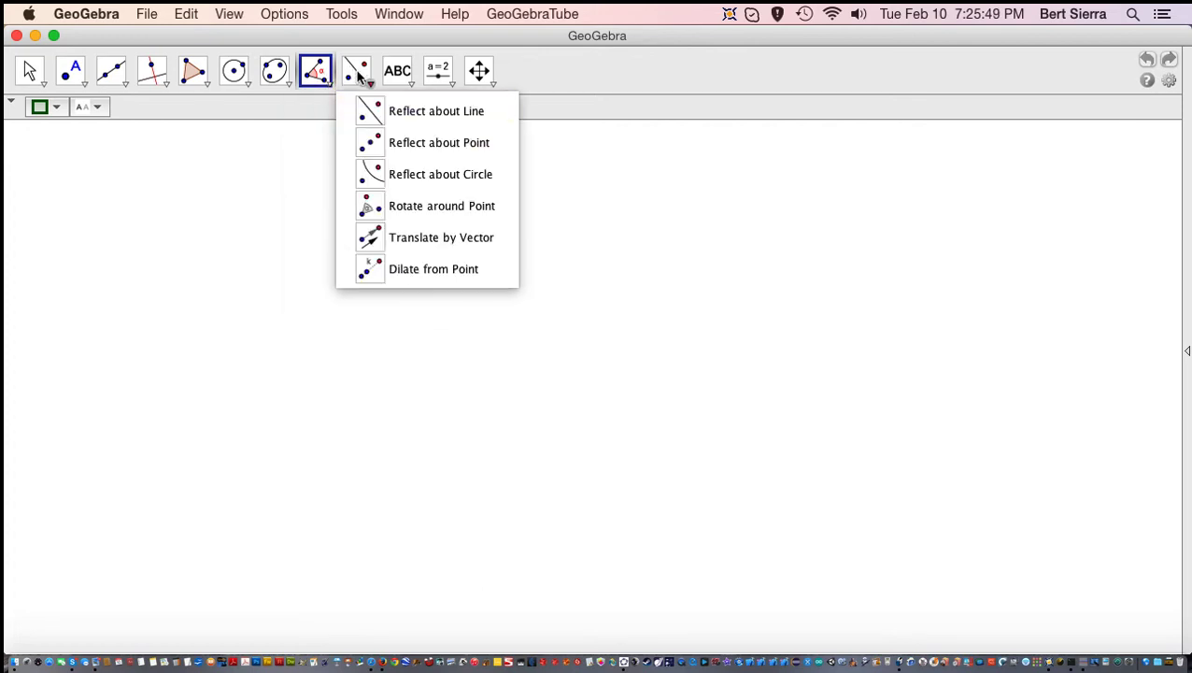
mouse_move(396, 75)
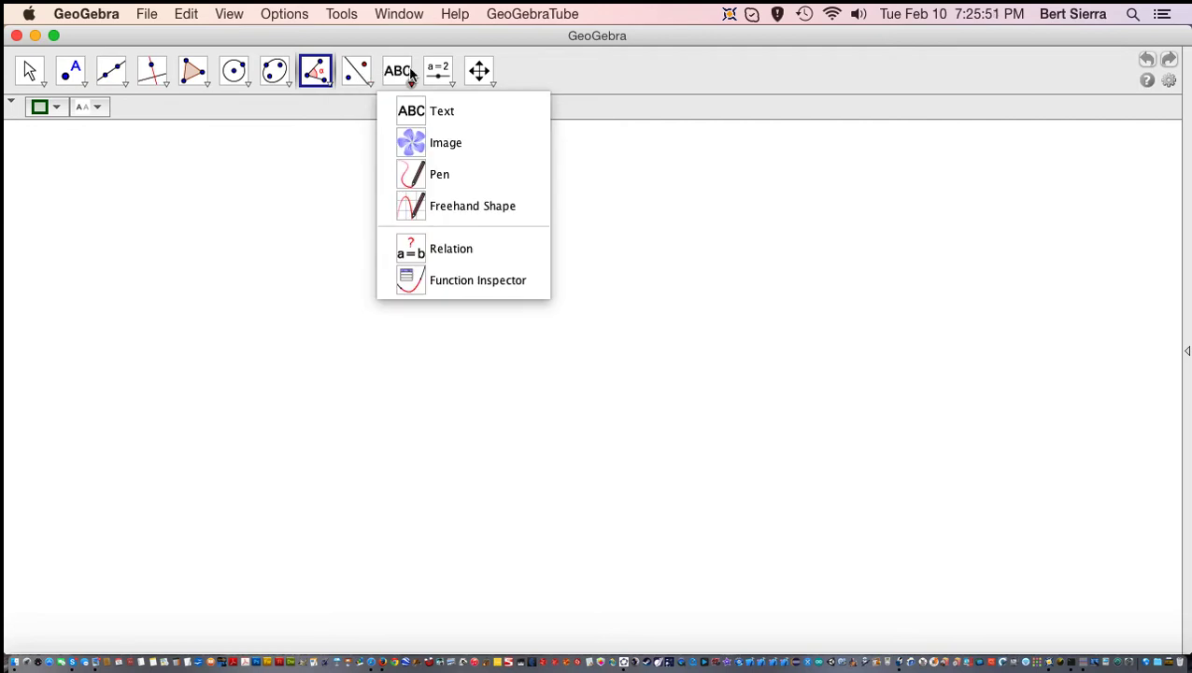
mouse_move(439, 77)
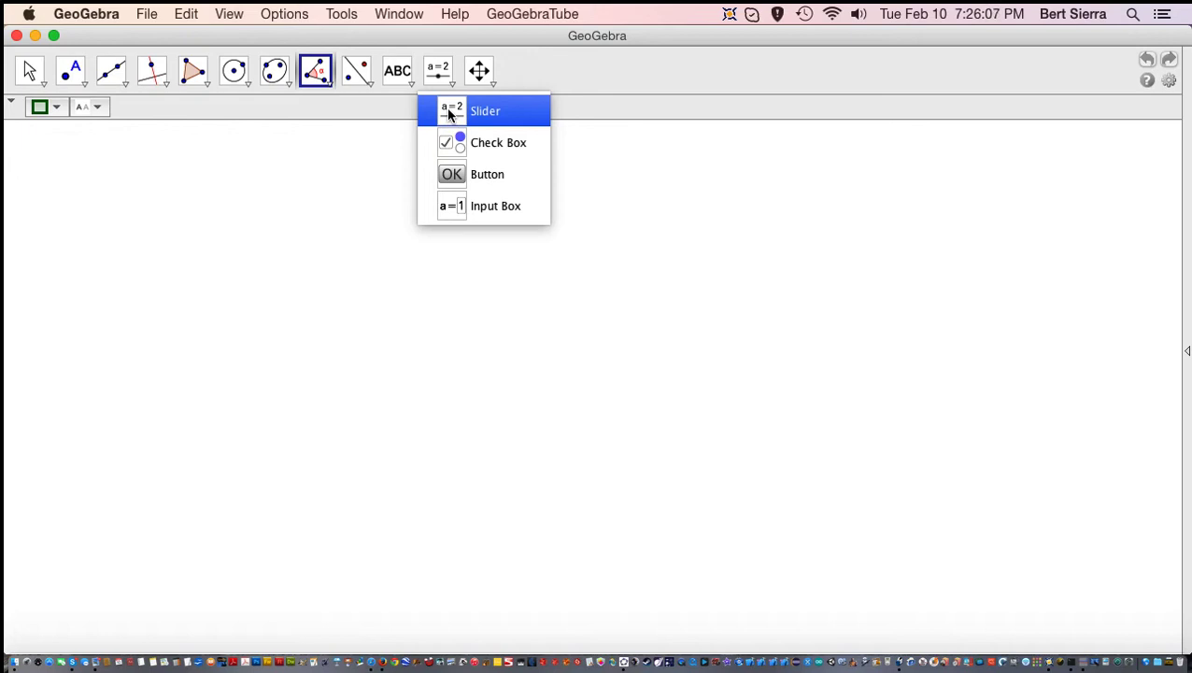
Place three free points with the Point tool at about (-2.5, 3.8), (3.2, 2.1) and (-1.4, -0.7).
click(70, 84)
click(172, 214)
click(381, 272)
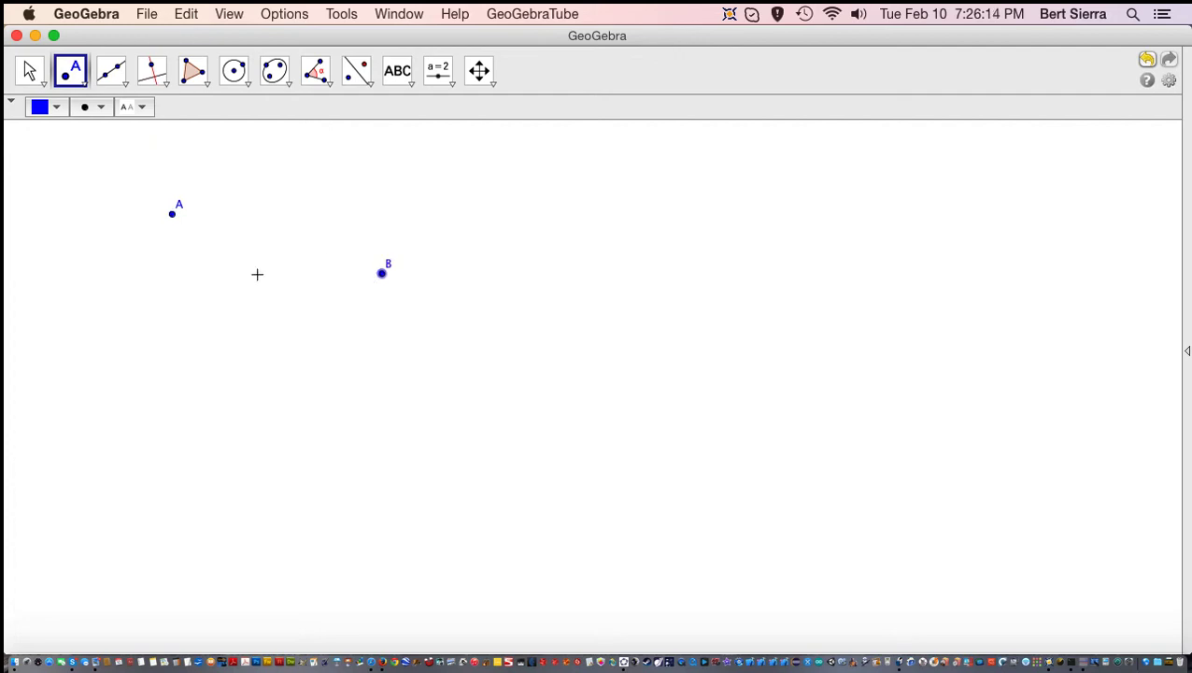
click(214, 377)
Show the Algebra view beside the drawing.
click(339, 13)
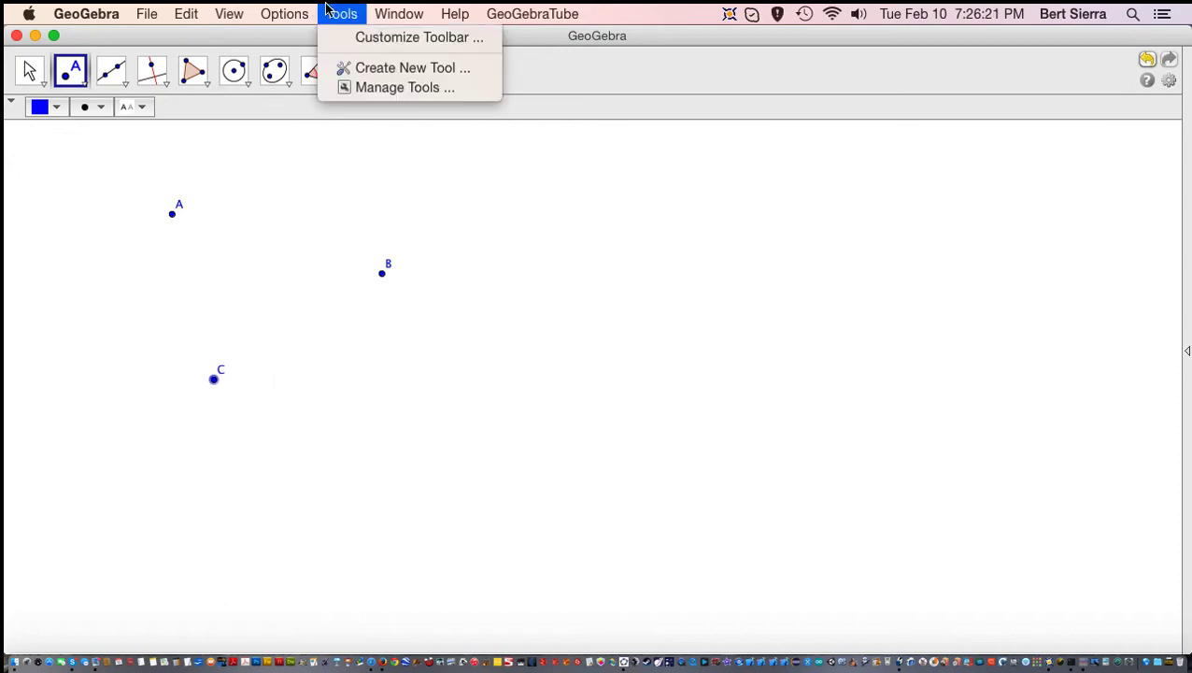
mouse_move(235, 9)
click(233, 41)
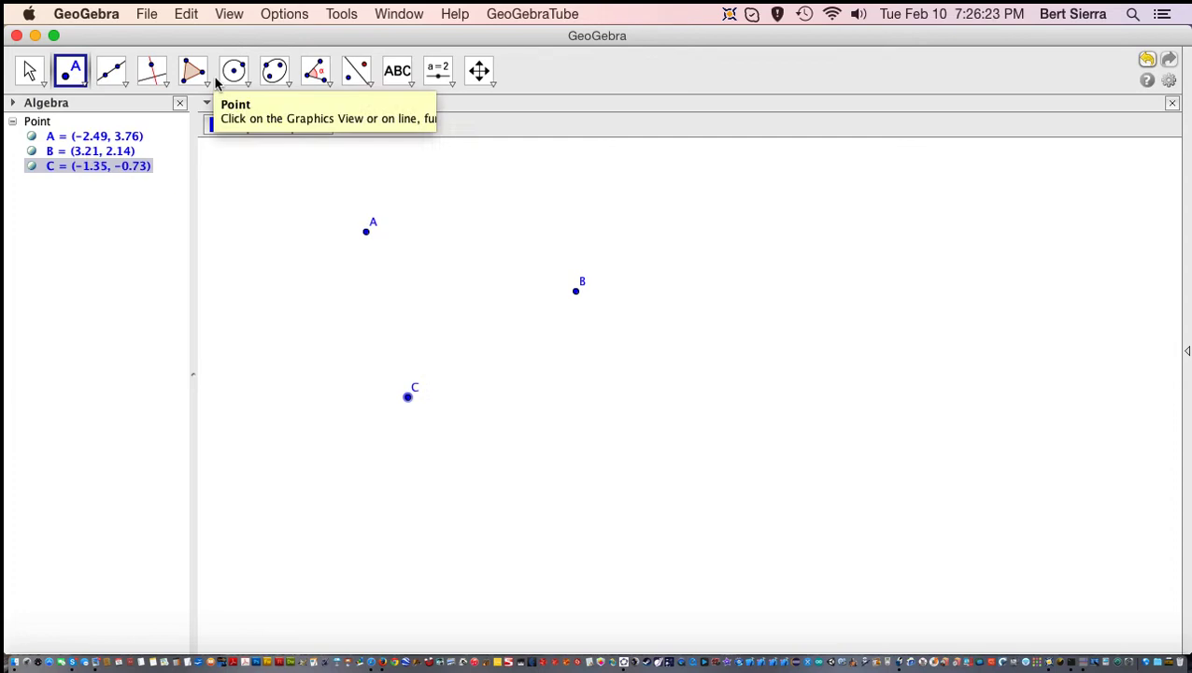
Move the three free points to about A (-2.46, 3.58), B (3.74, 0.93) and C (-2.03, -2.42).
click(29, 70)
click(367, 233)
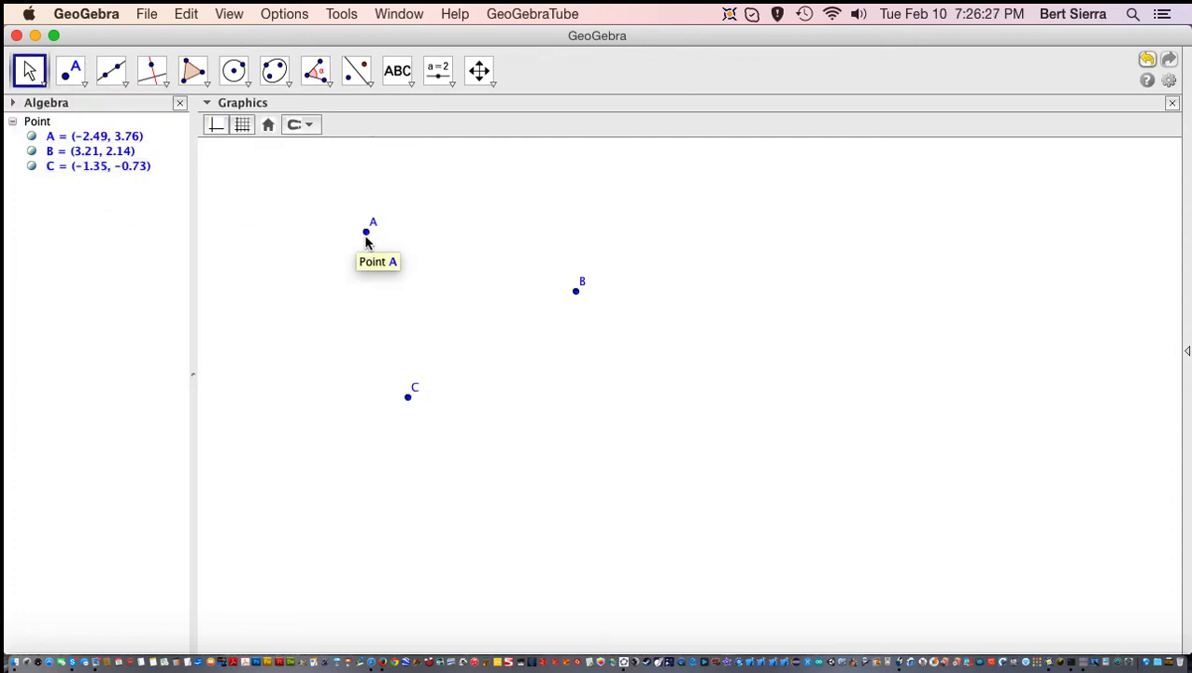
drag(367, 233, 404, 258)
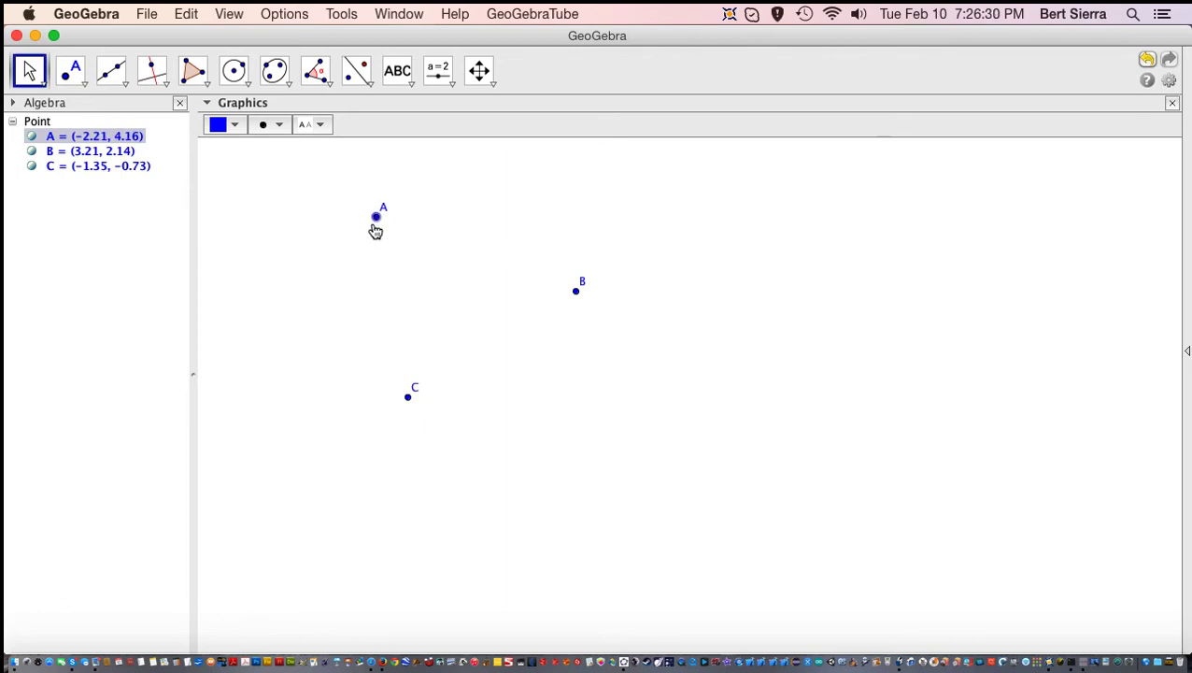
drag(577, 292, 592, 326)
drag(612, 423, 598, 336)
click(408, 398)
drag(411, 402, 402, 555)
drag(313, 505, 383, 451)
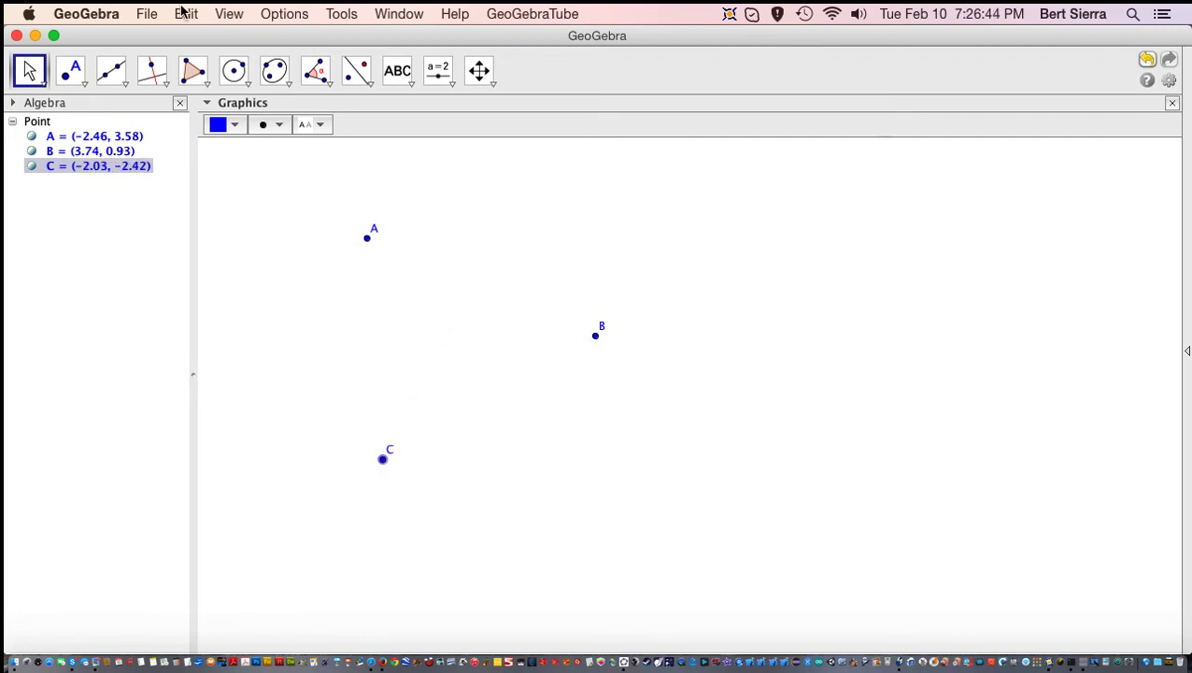
Hide the Algebra view so that only the drawing area is shown.
click(110, 70)
click(334, 12)
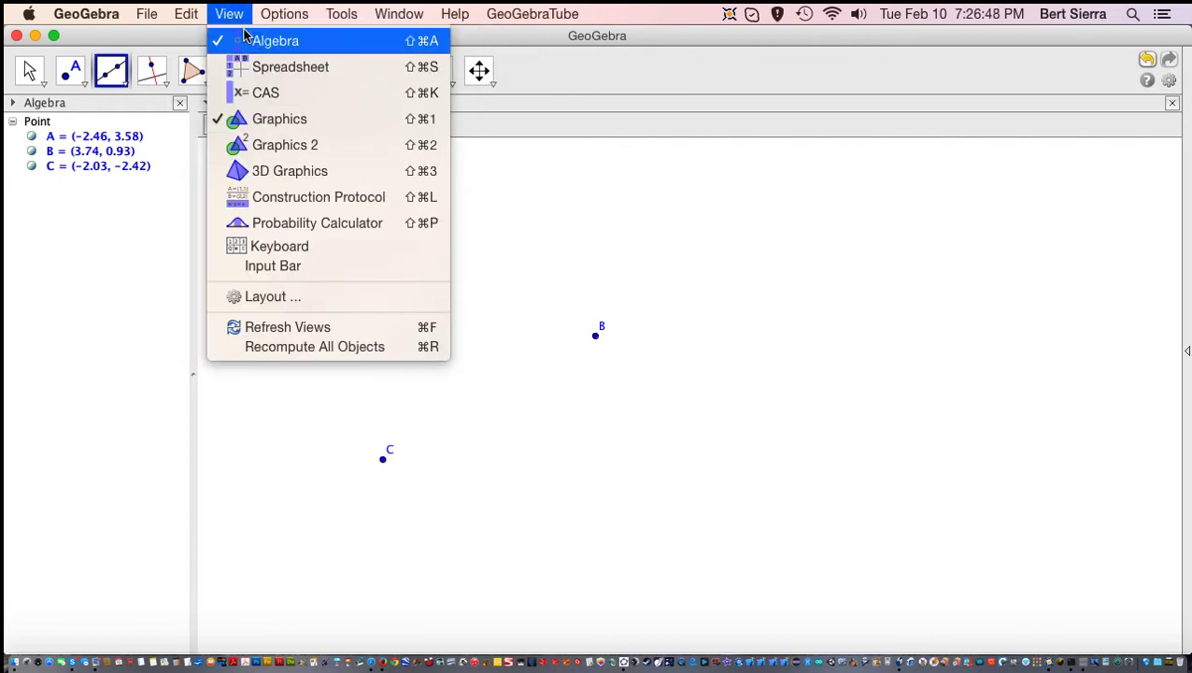
click(241, 40)
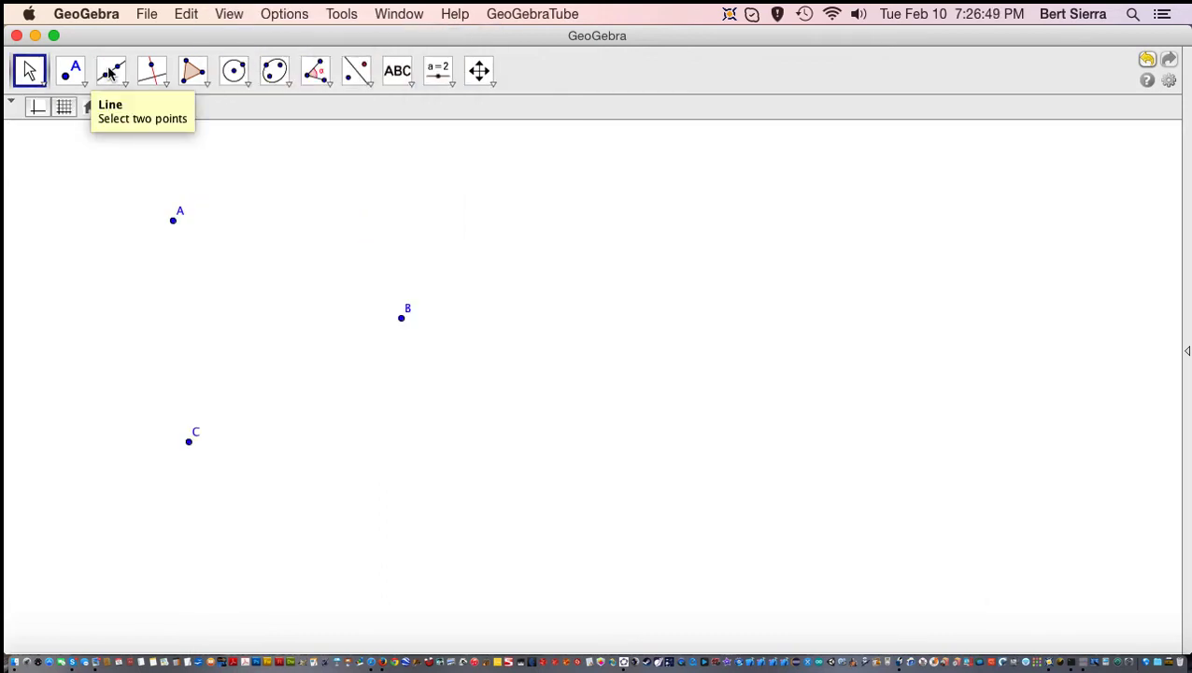
Draw a line through points A and B with the Line tool.
click(111, 72)
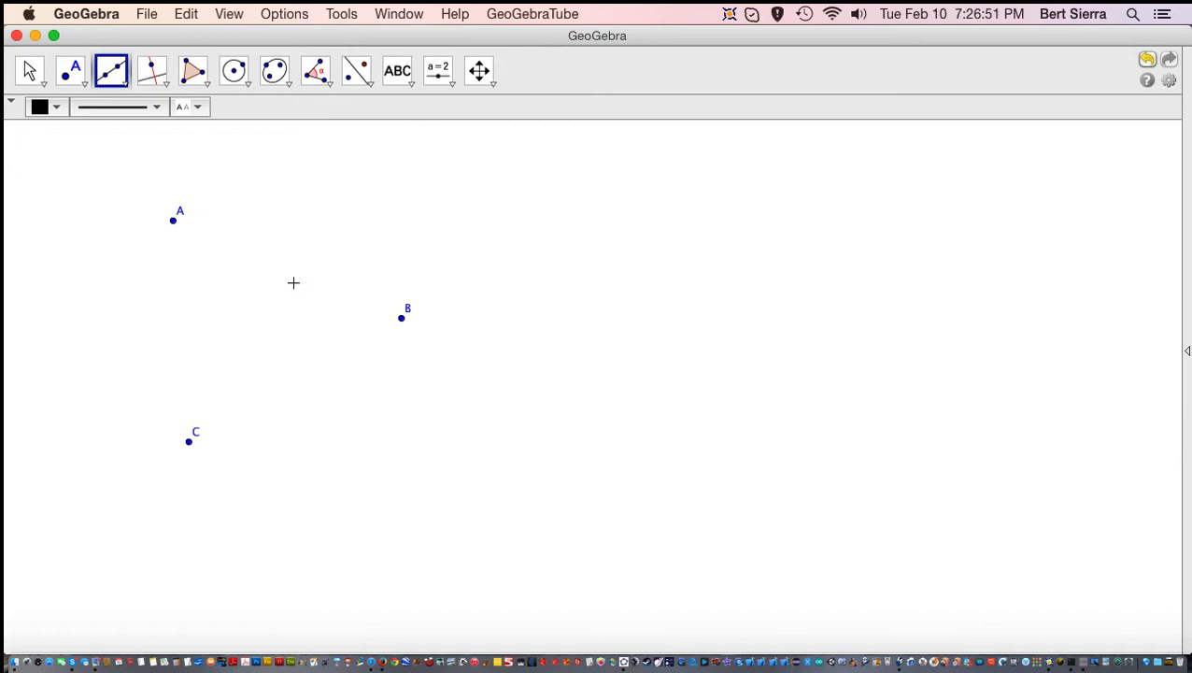
click(172, 219)
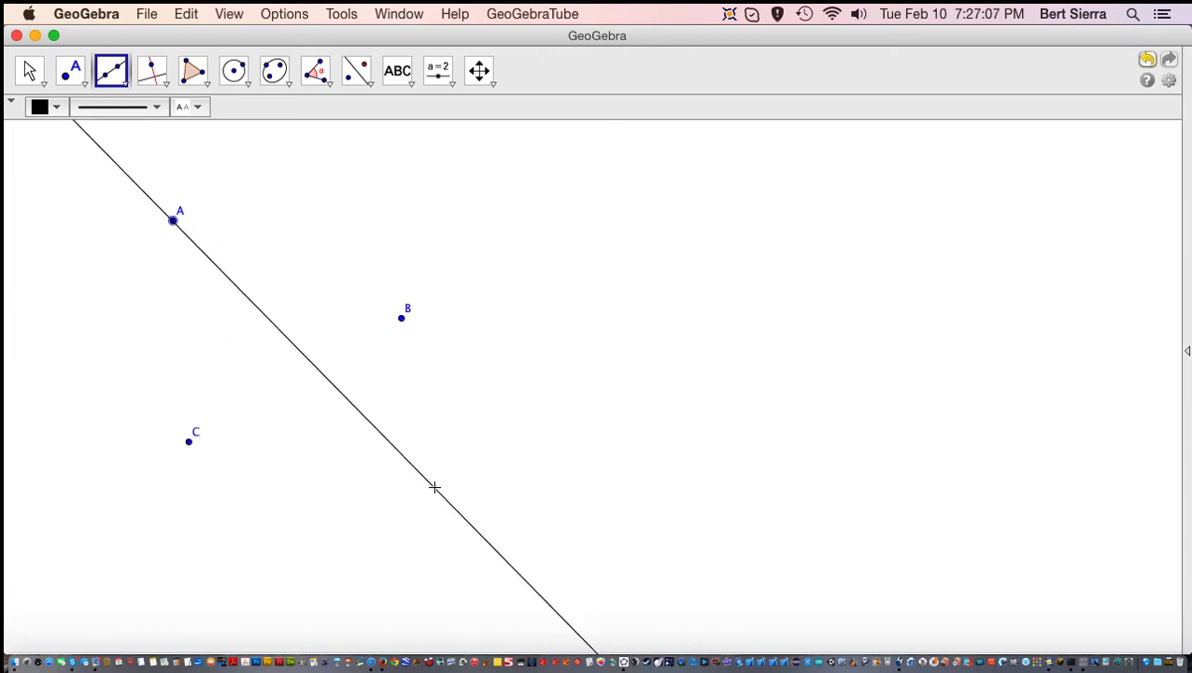
click(401, 319)
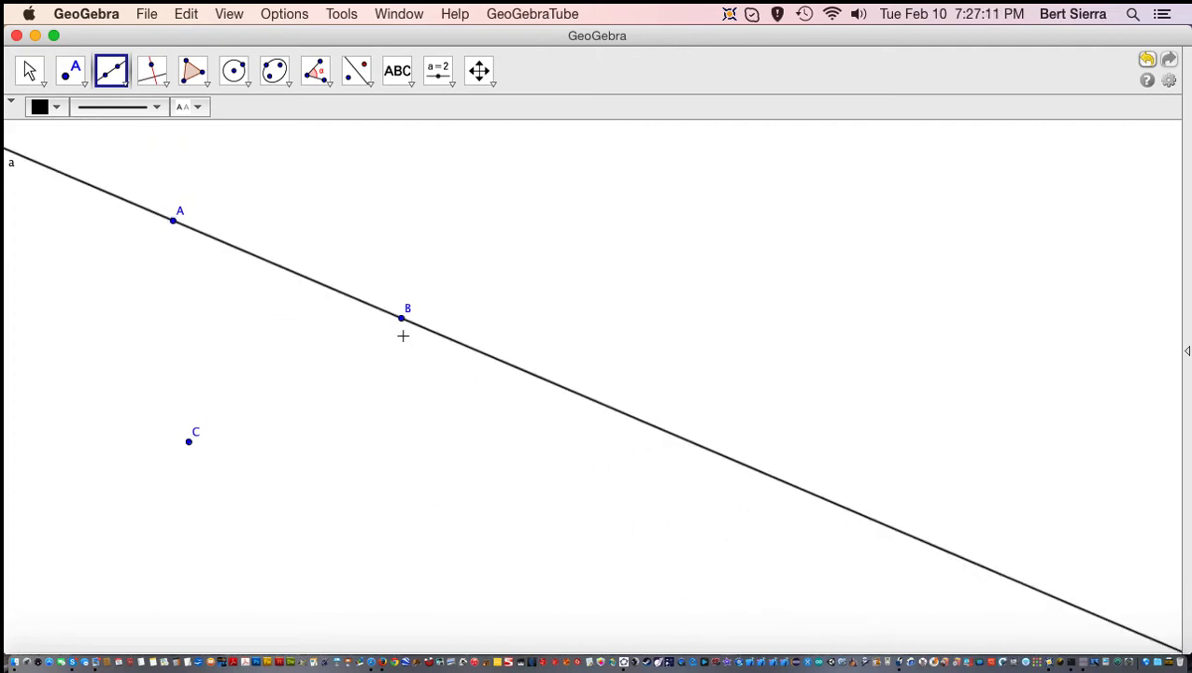
Move point A, then shift the whole line through A and B to new positions to test how it behaves.
click(31, 73)
drag(173, 222, 228, 248)
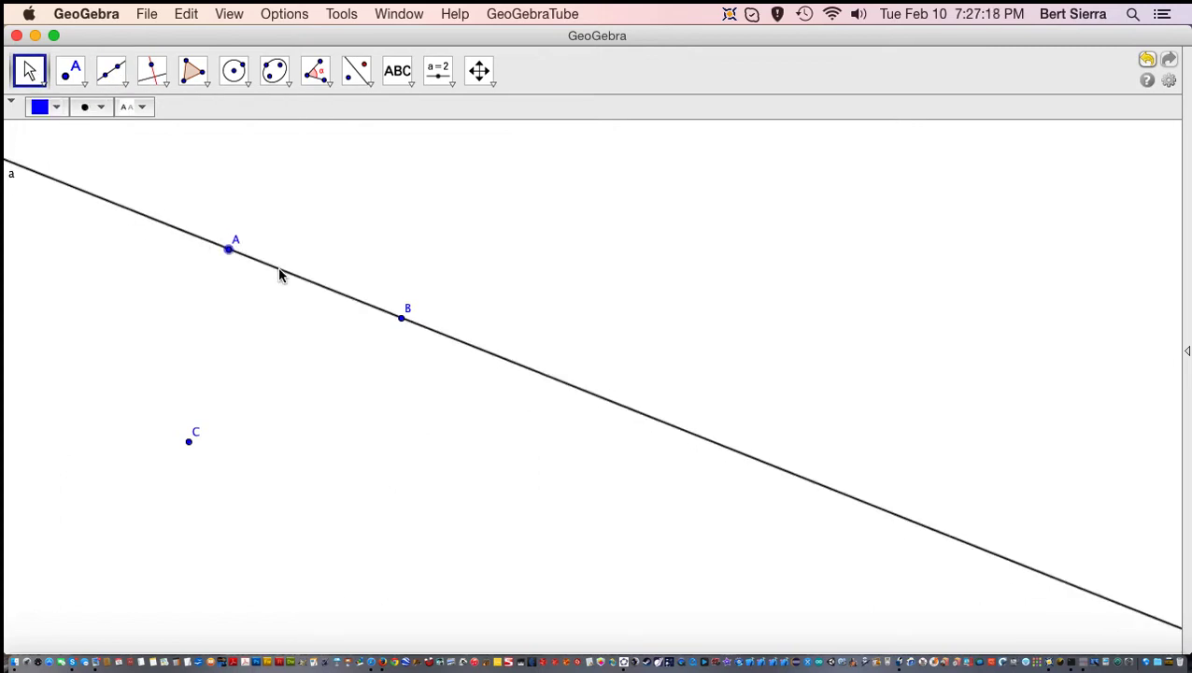
drag(279, 274, 346, 239)
drag(467, 281, 549, 392)
drag(484, 349, 467, 392)
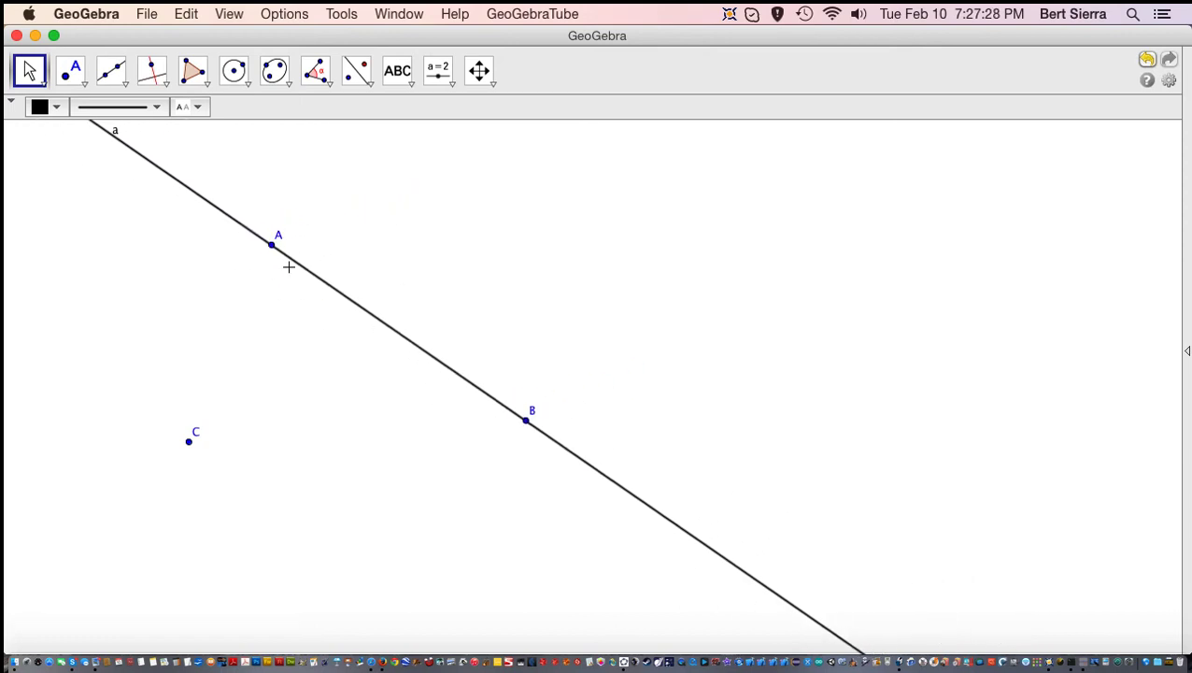
Swing the line by moving its defining points A and B individually, leaving A closer to B.
drag(268, 248, 211, 180)
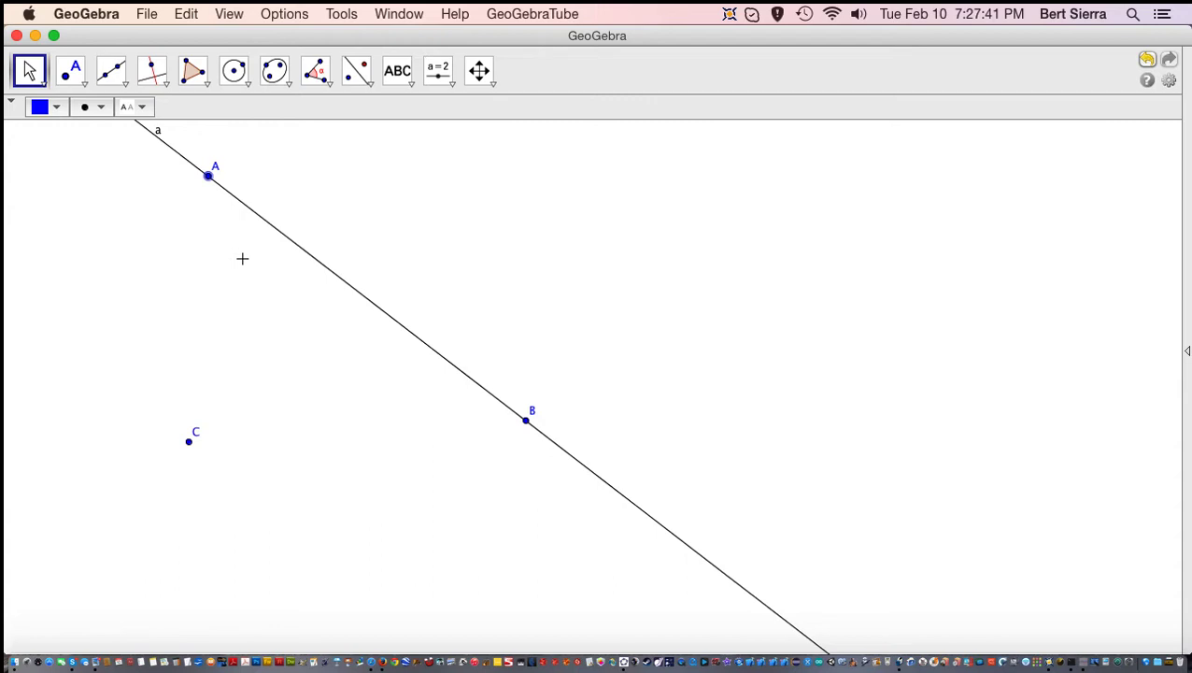
drag(211, 181, 265, 193)
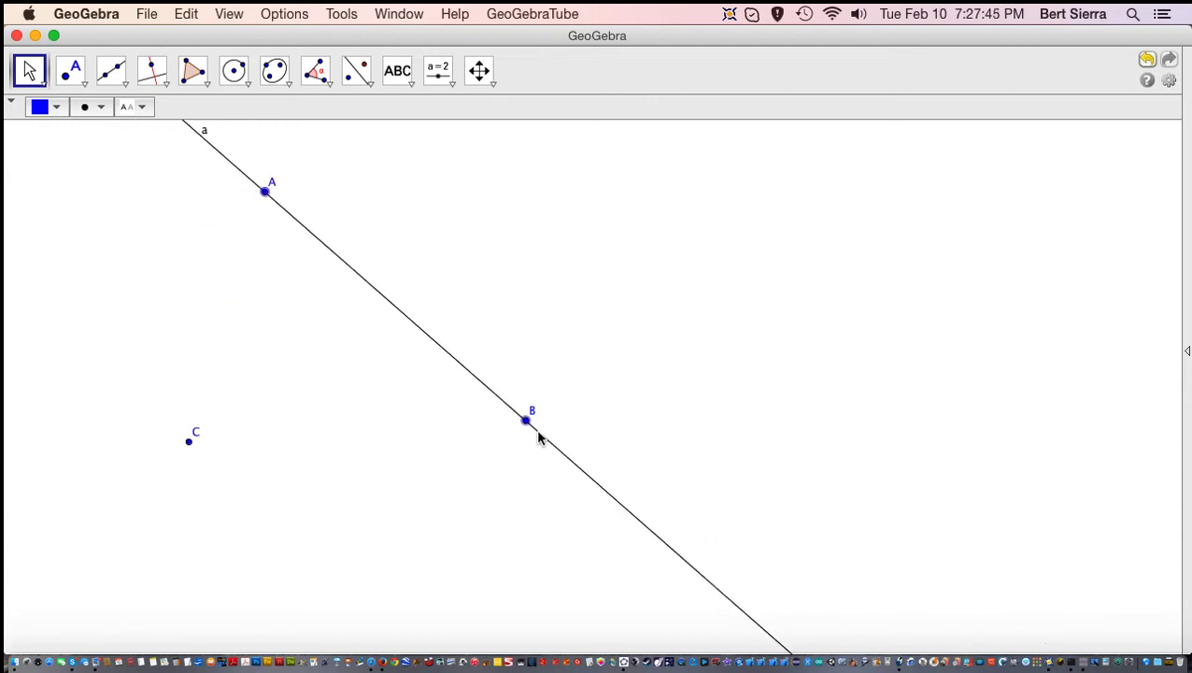
drag(525, 425, 580, 469)
drag(267, 201, 297, 221)
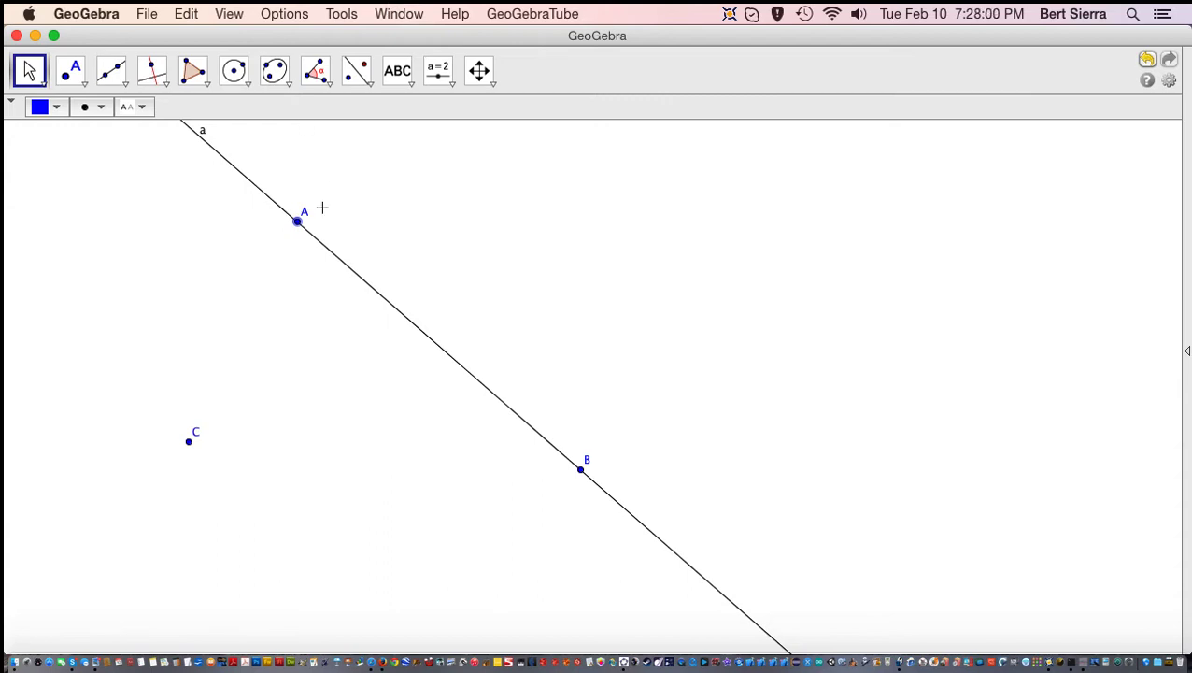
mouse_move(298, 228)
mouse_down()
mouse_move(303, 245)
mouse_move(260, 393)
mouse_move(298, 204)
mouse_move(314, 209)
mouse_move(298, 428)
mouse_move(322, 199)
mouse_move(301, 279)
mouse_move(302, 231)
mouse_up()
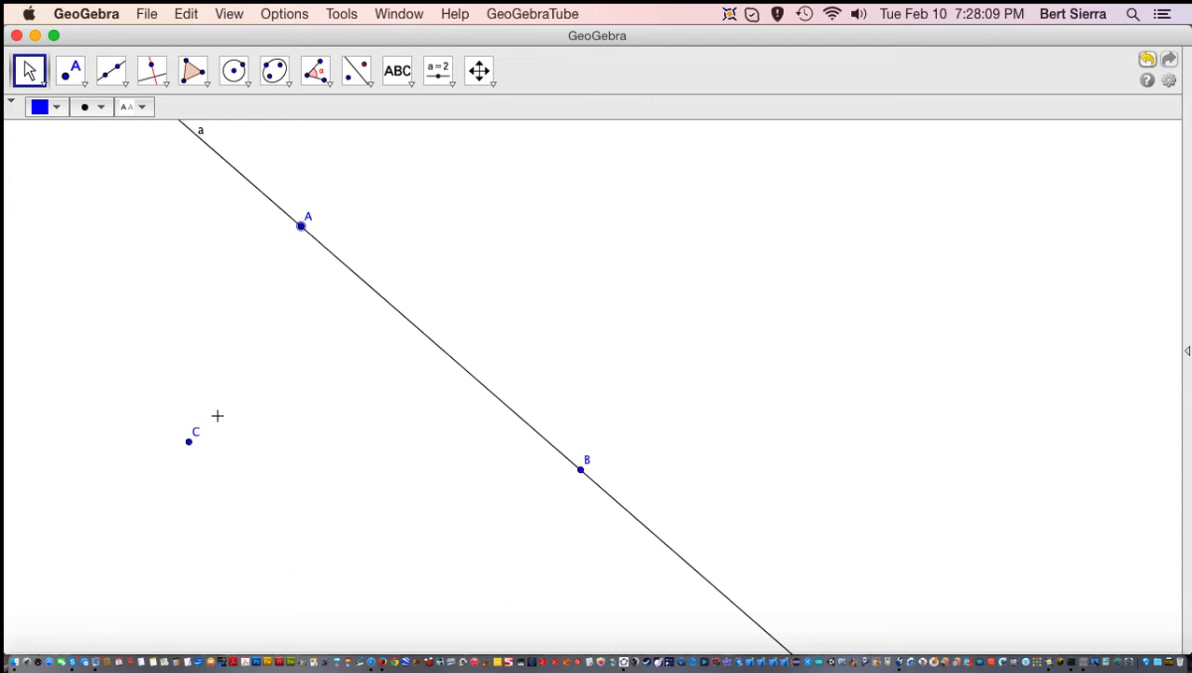
Move point C slightly up and toward the line, then shift points B and A upward.
mouse_move(190, 441)
mouse_down()
mouse_move(182, 456)
mouse_move(192, 449)
mouse_up()
drag(584, 476, 582, 374)
drag(295, 235, 257, 187)
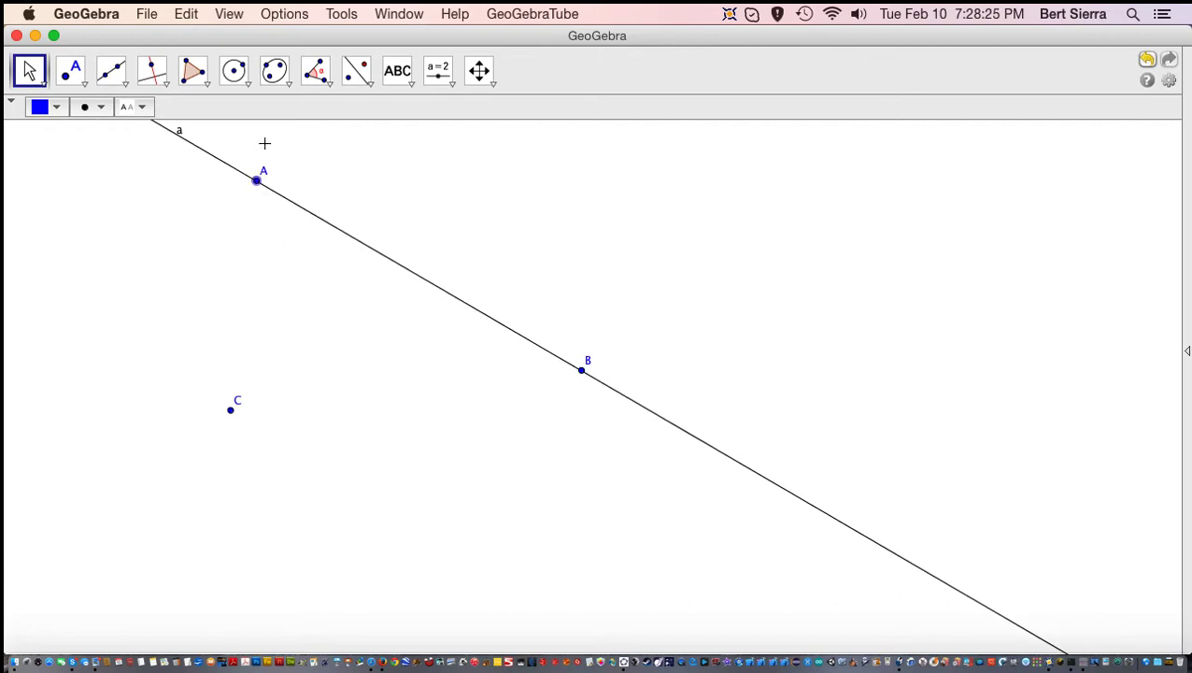
Construct the line through point C perpendicular to the line through A and B.
scroll(265, 143, up, 1)
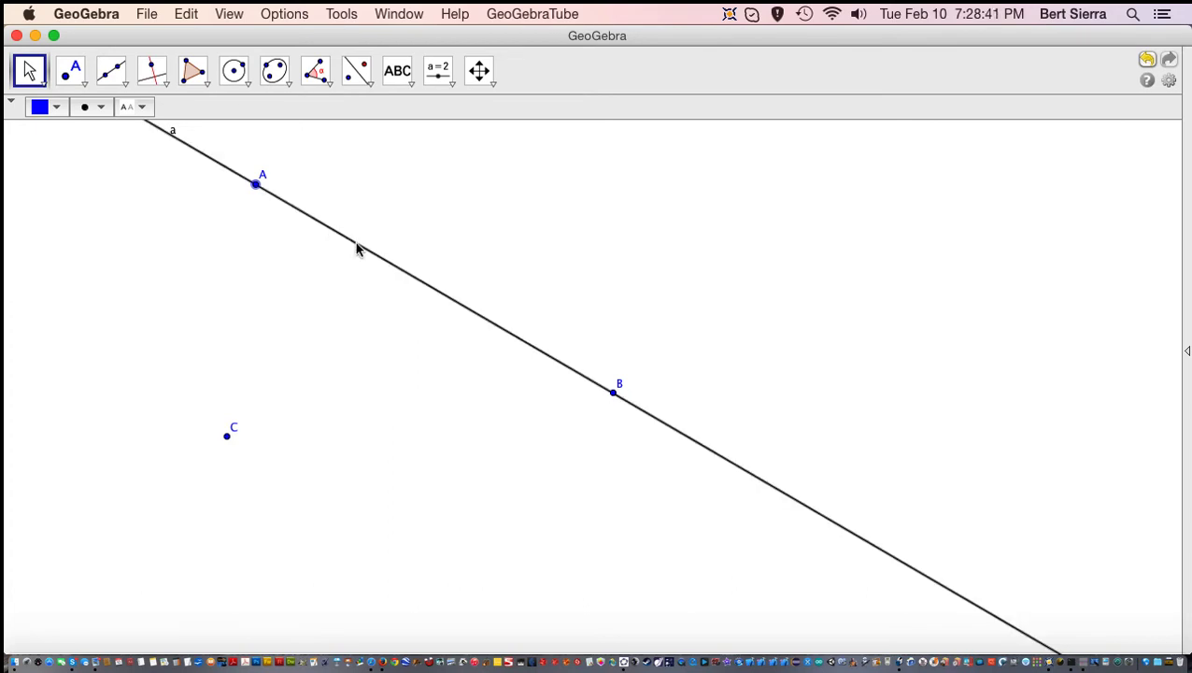
click(155, 74)
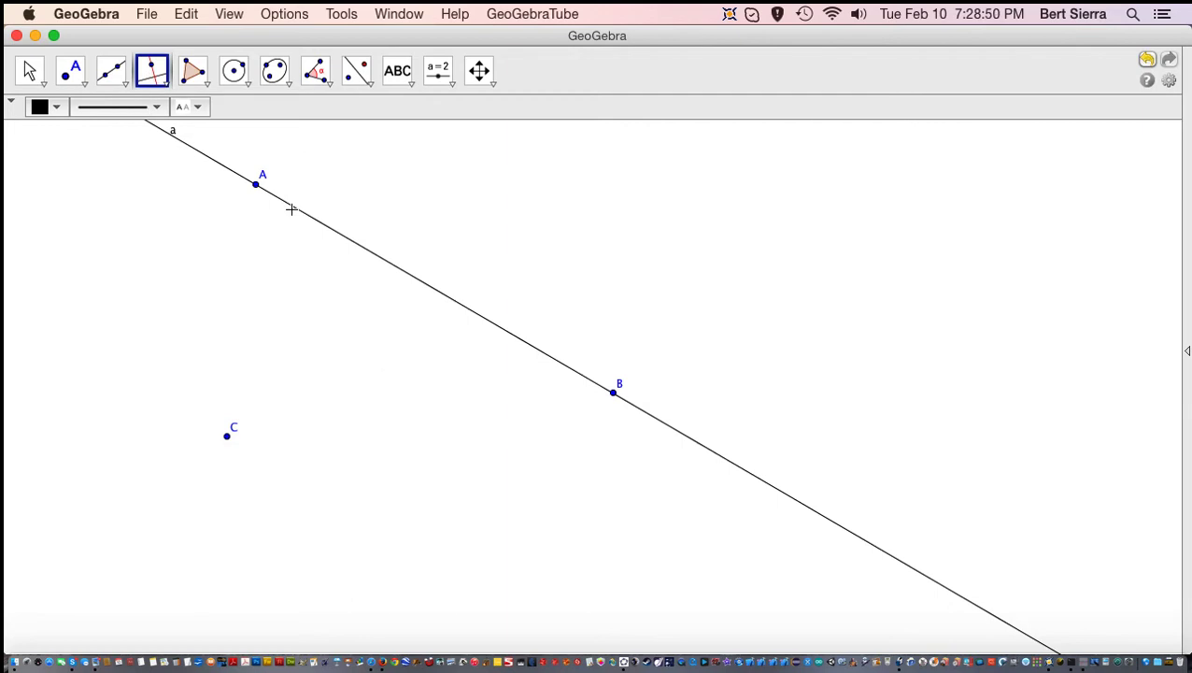
click(323, 223)
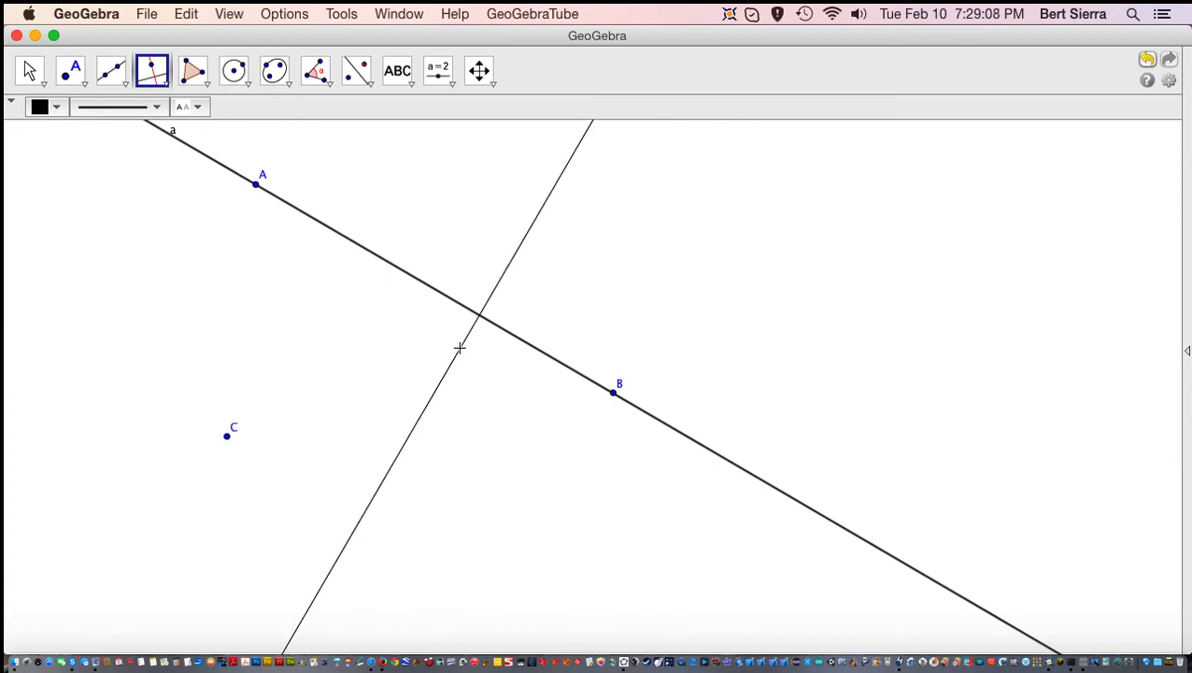
click(226, 439)
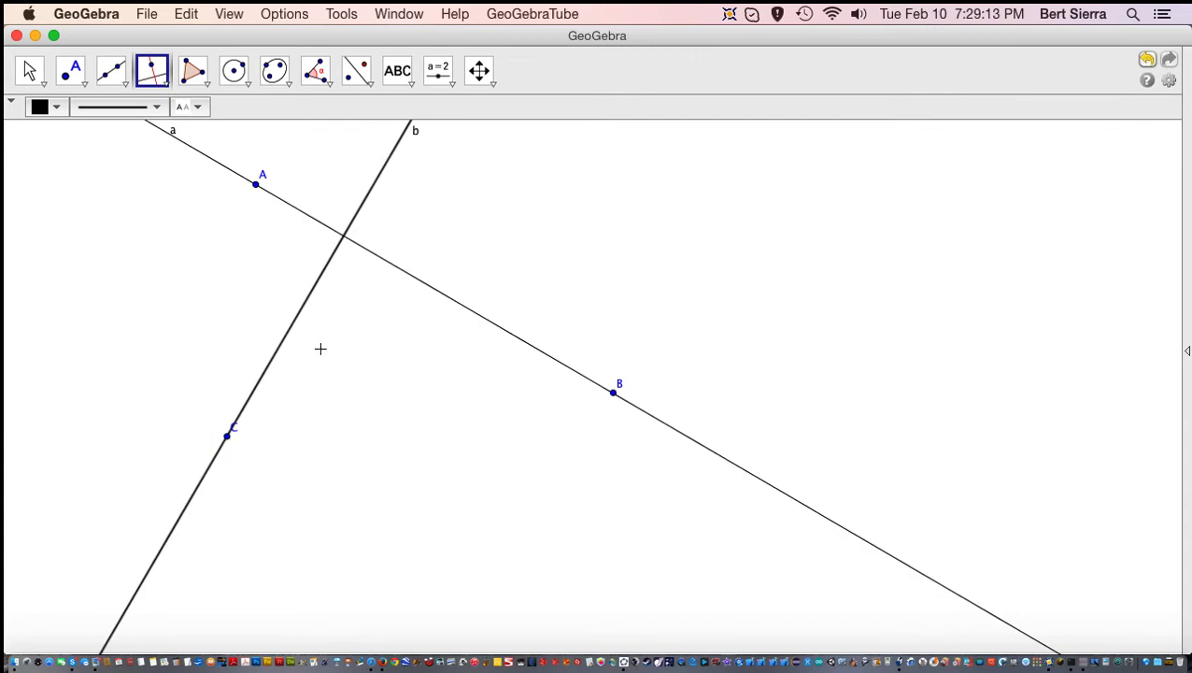
Test the perpendicular by moving C to about (1.34, -3.54), B to (8.17, -0.35) and A to (1.34, 3.89).
click(29, 70)
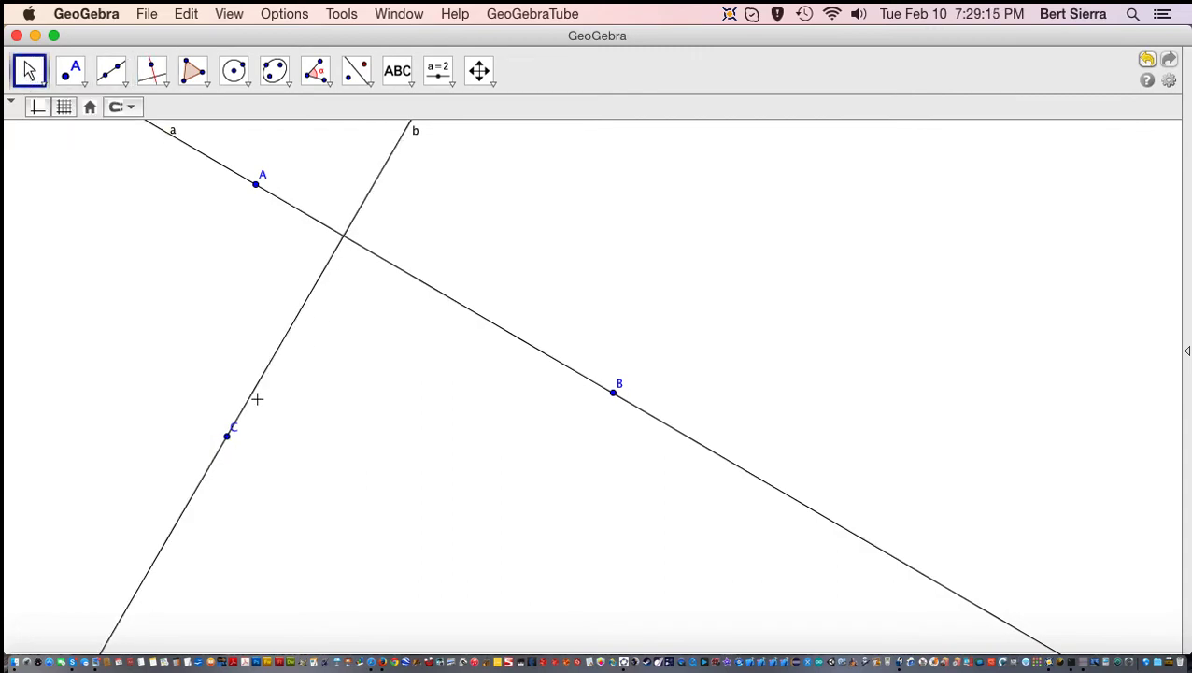
drag(226, 436, 318, 516)
drag(615, 403, 595, 388)
drag(256, 186, 318, 216)
Show the Algebra view and give perpendicular line b a thicker, long-dashed line style.
click(236, 11)
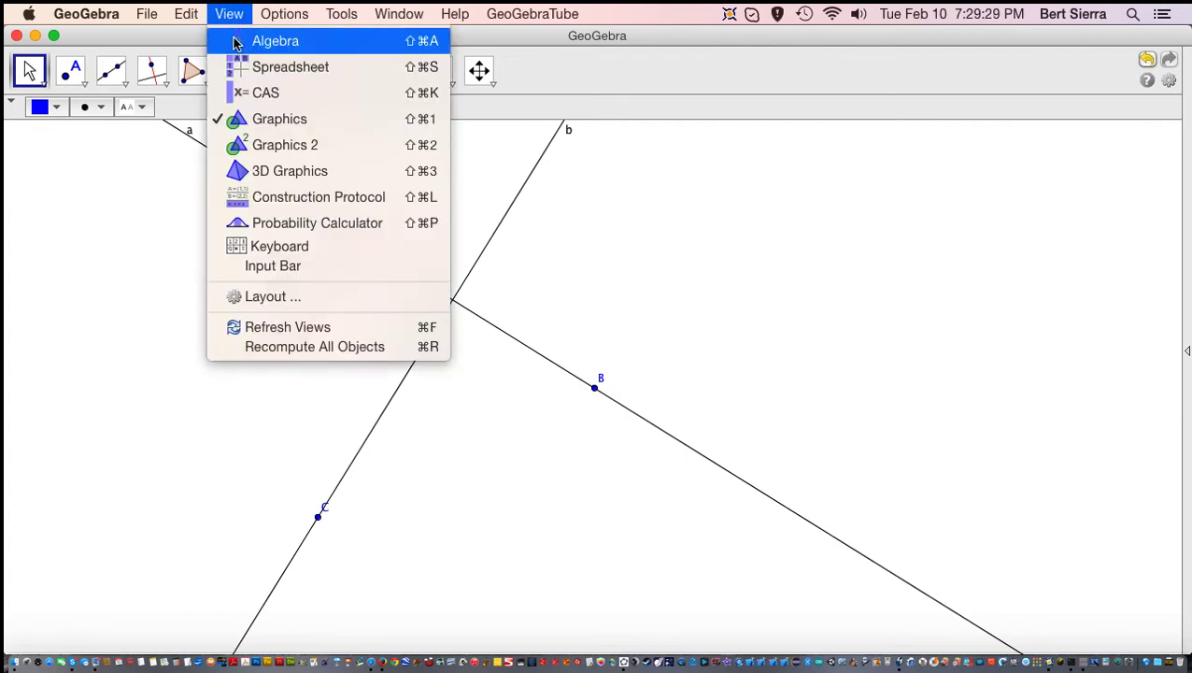
click(234, 41)
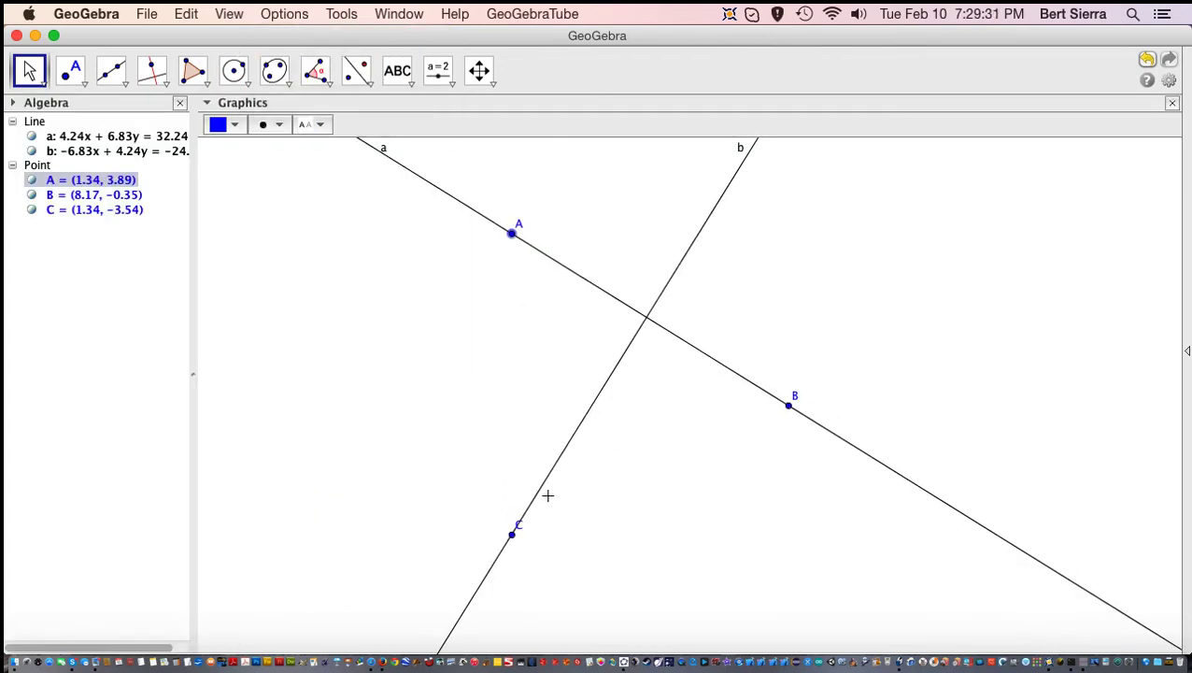
click(89, 151)
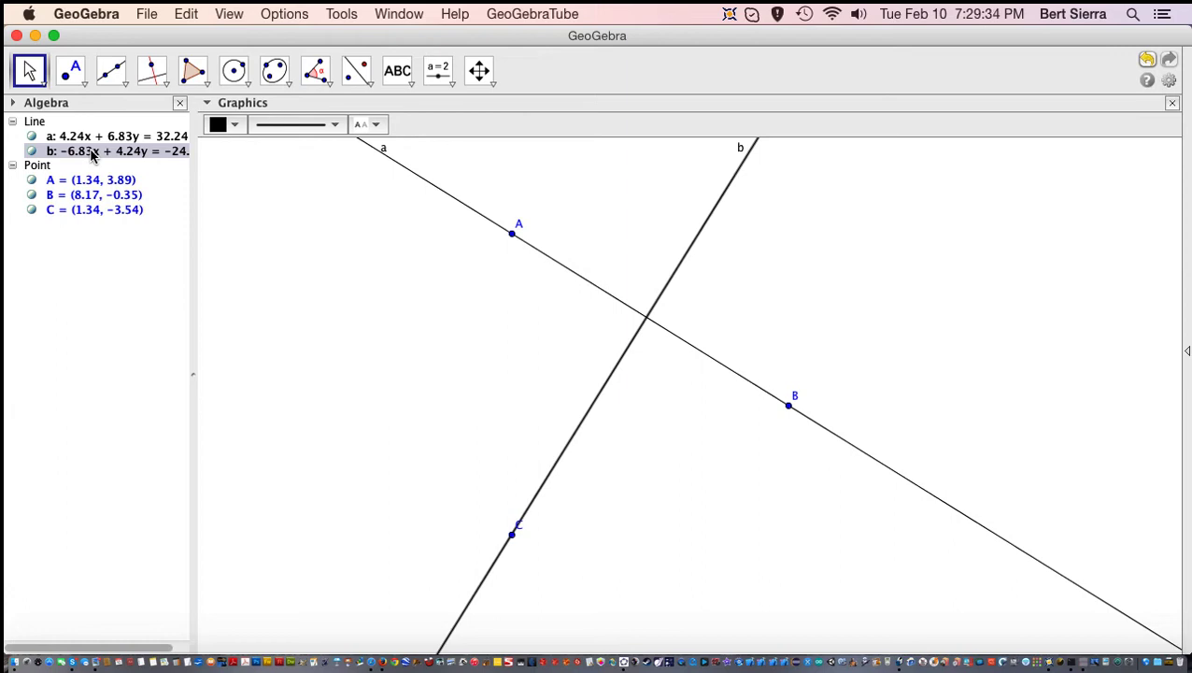
click(328, 133)
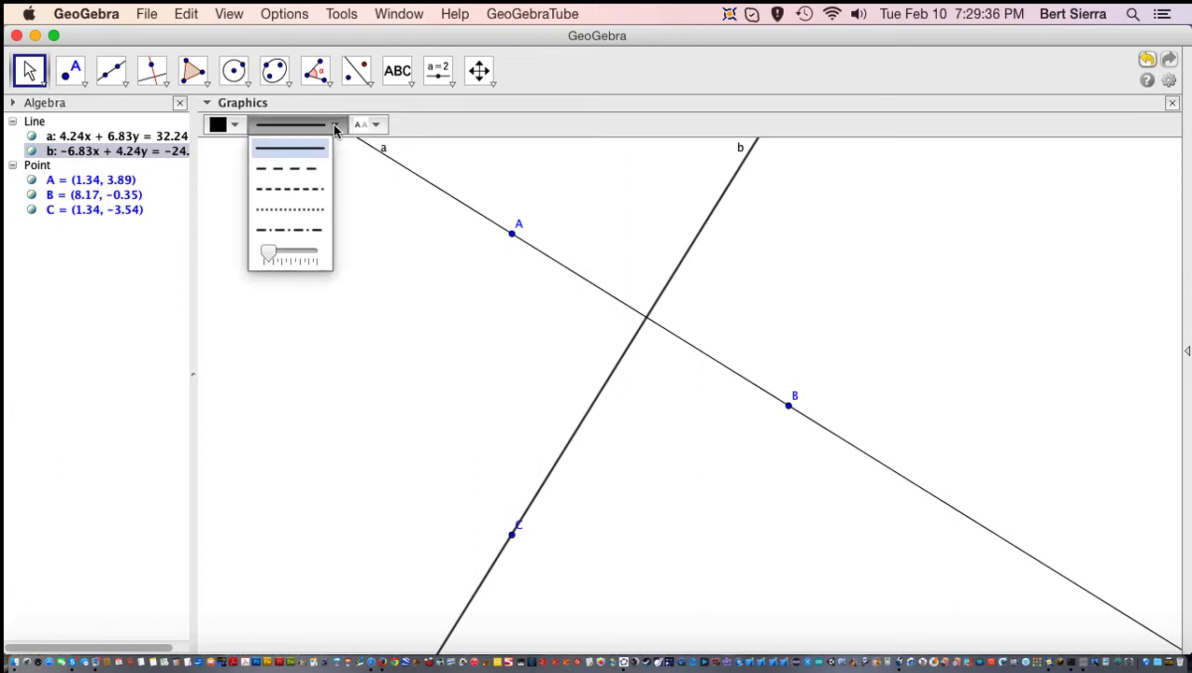
click(304, 170)
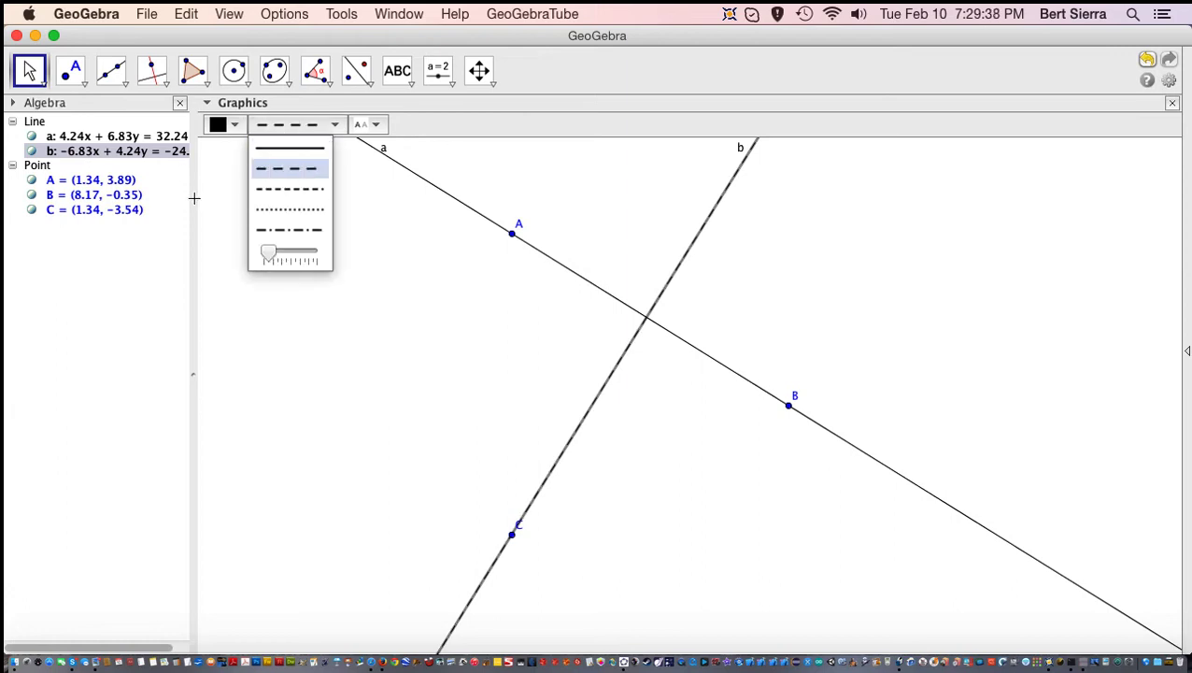
drag(276, 252, 292, 252)
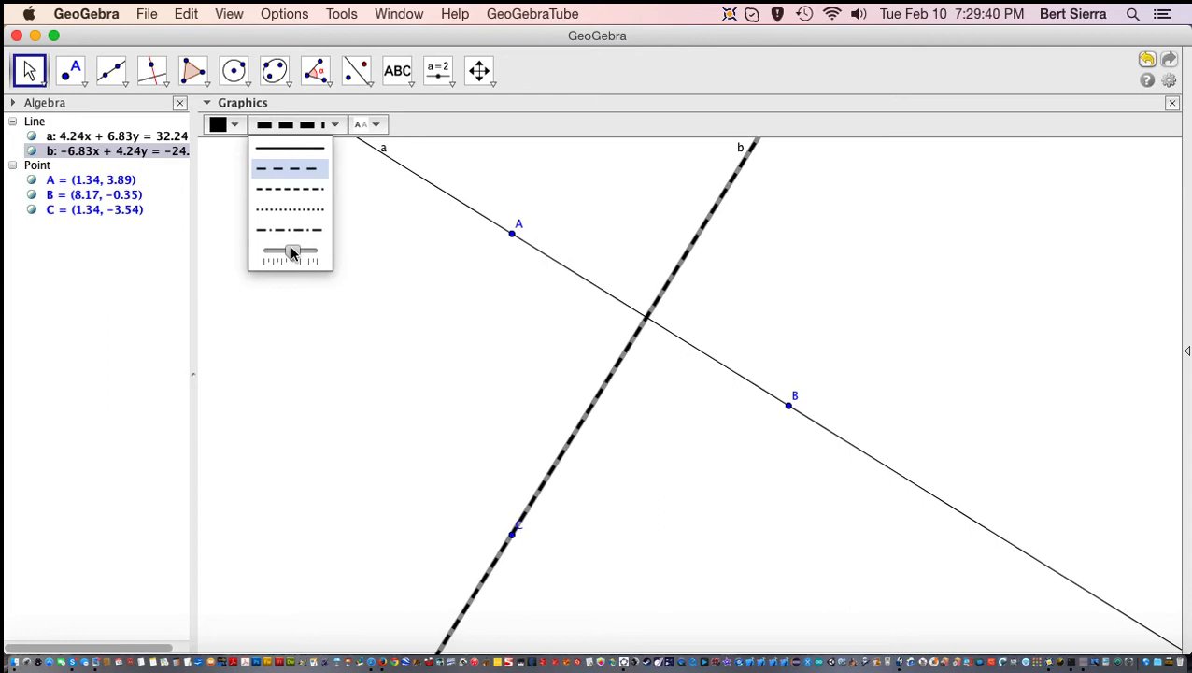
click(224, 151)
Change the colour of perpendicular line b to red and deselect it.
click(138, 151)
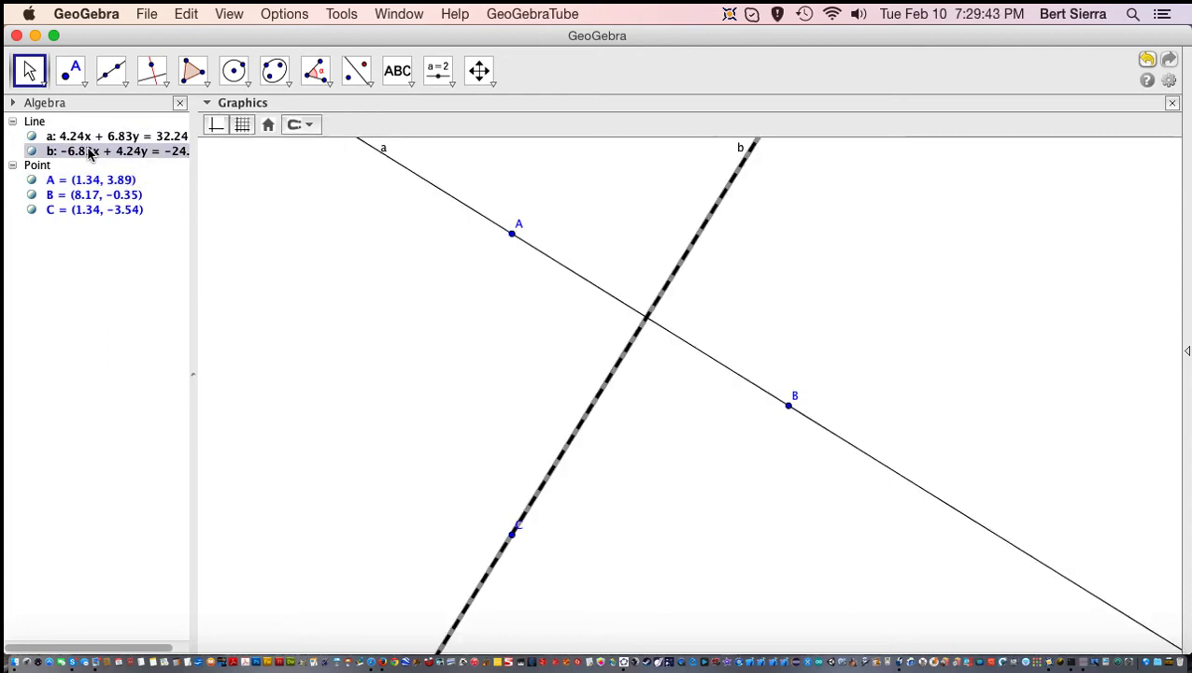
click(234, 129)
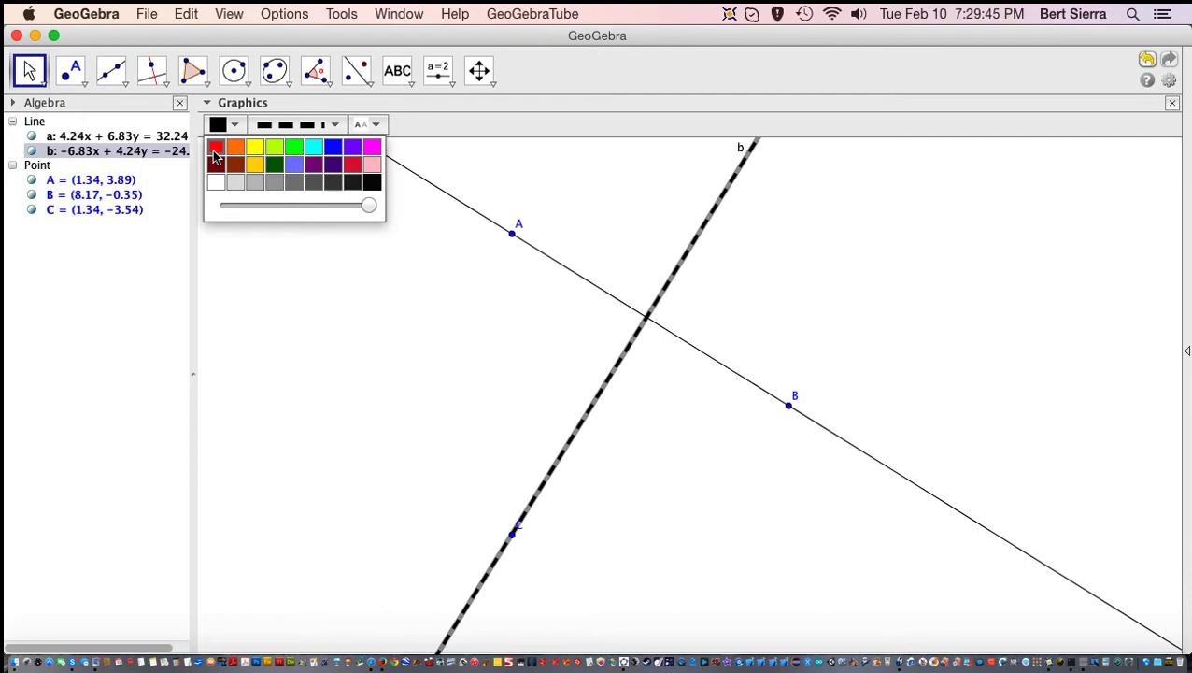
click(215, 150)
click(74, 329)
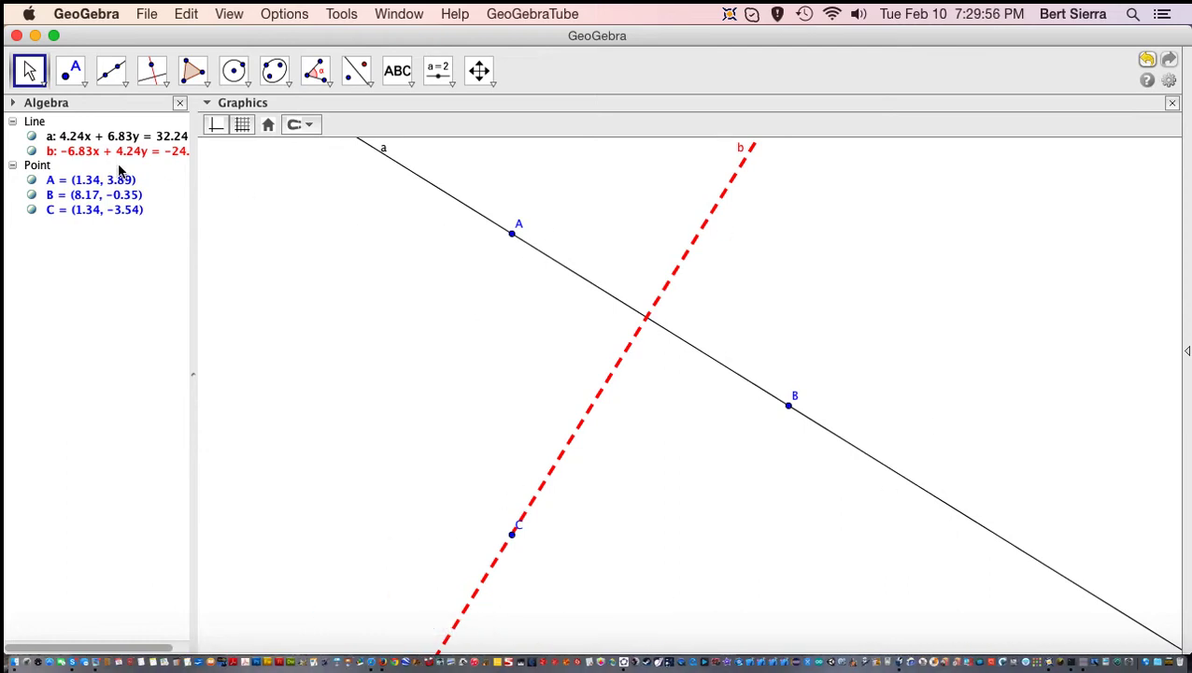
Widen the Algebra view to fit the equations, and move A to about (0.03, 3.45), B to (6.52, 0.43) and C to (-0.61, -2.67).
drag(192, 374, 226, 378)
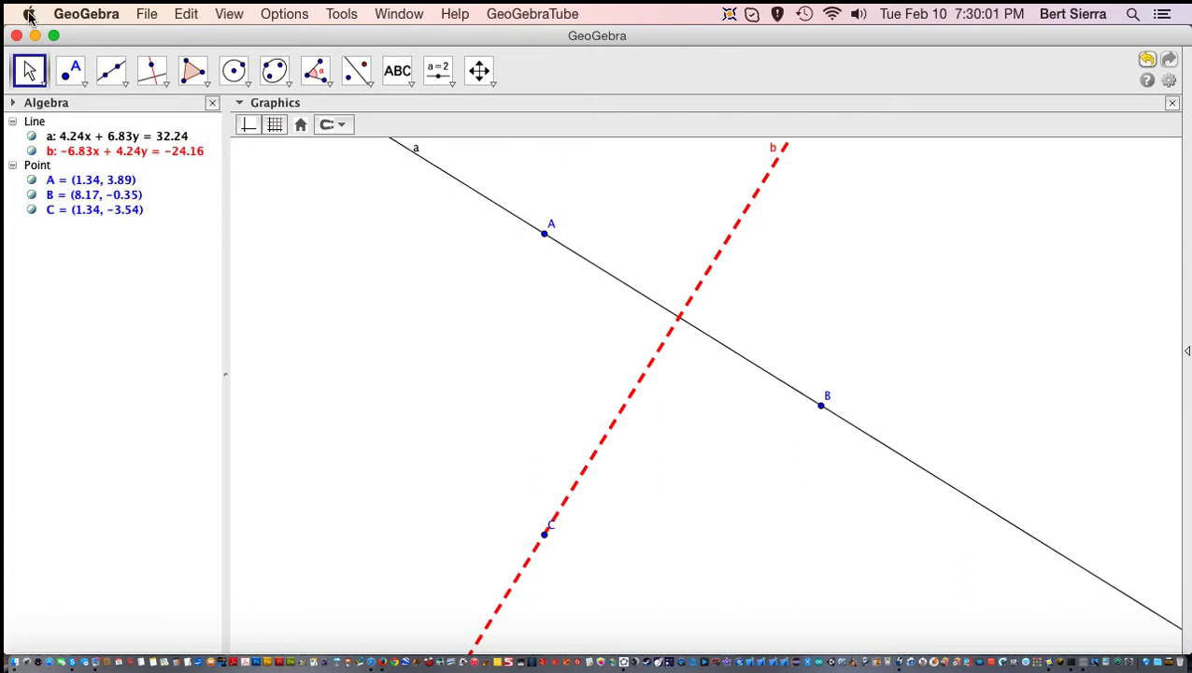
drag(543, 238, 517, 319)
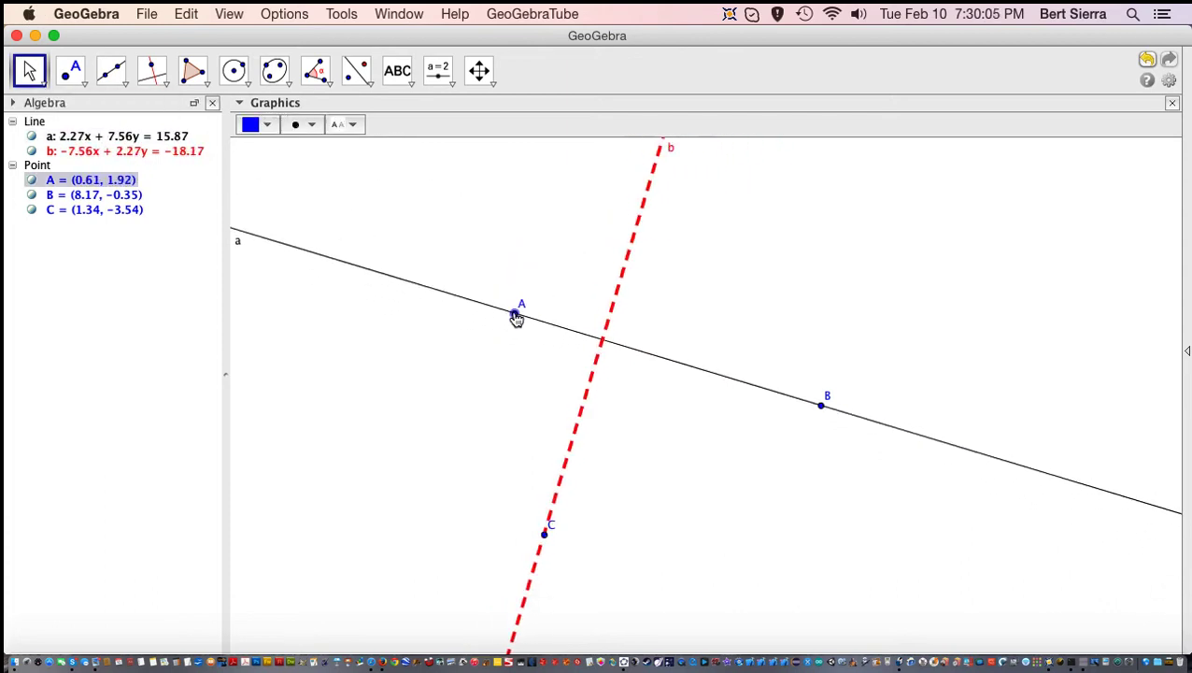
drag(516, 319, 493, 255)
drag(820, 408, 755, 374)
drag(545, 535, 465, 498)
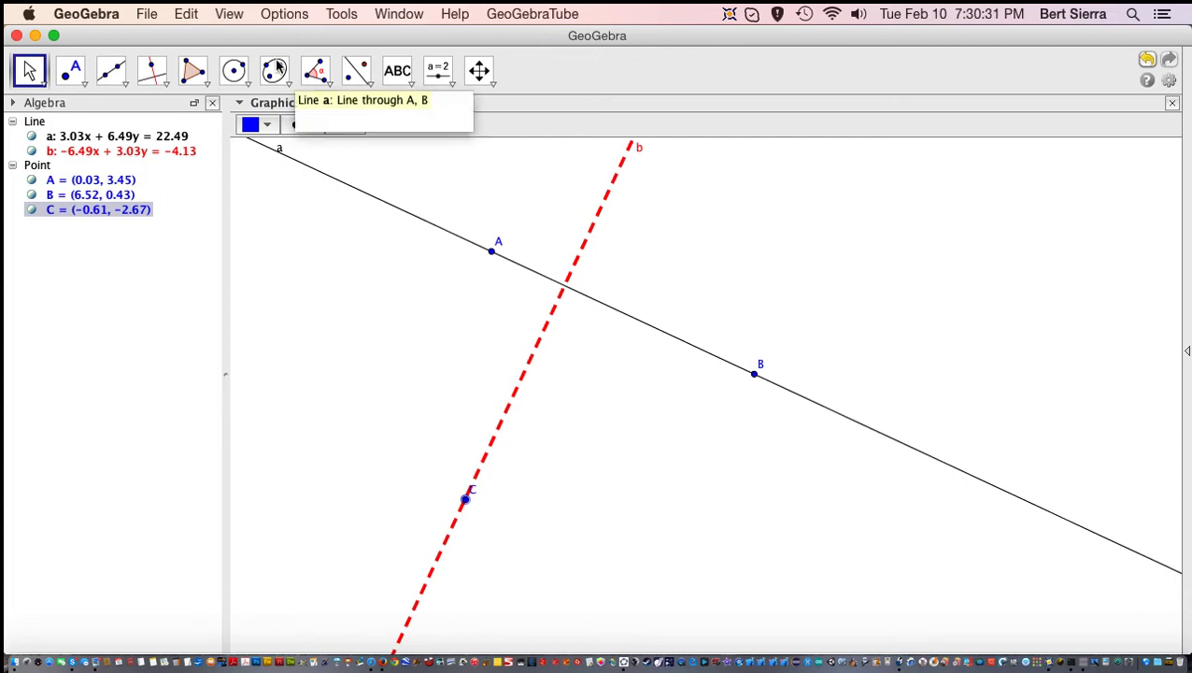
Show the Construction Protocol beside the drawing and widen it to fit its Name, Definition, Value and Caption columns.
click(233, 11)
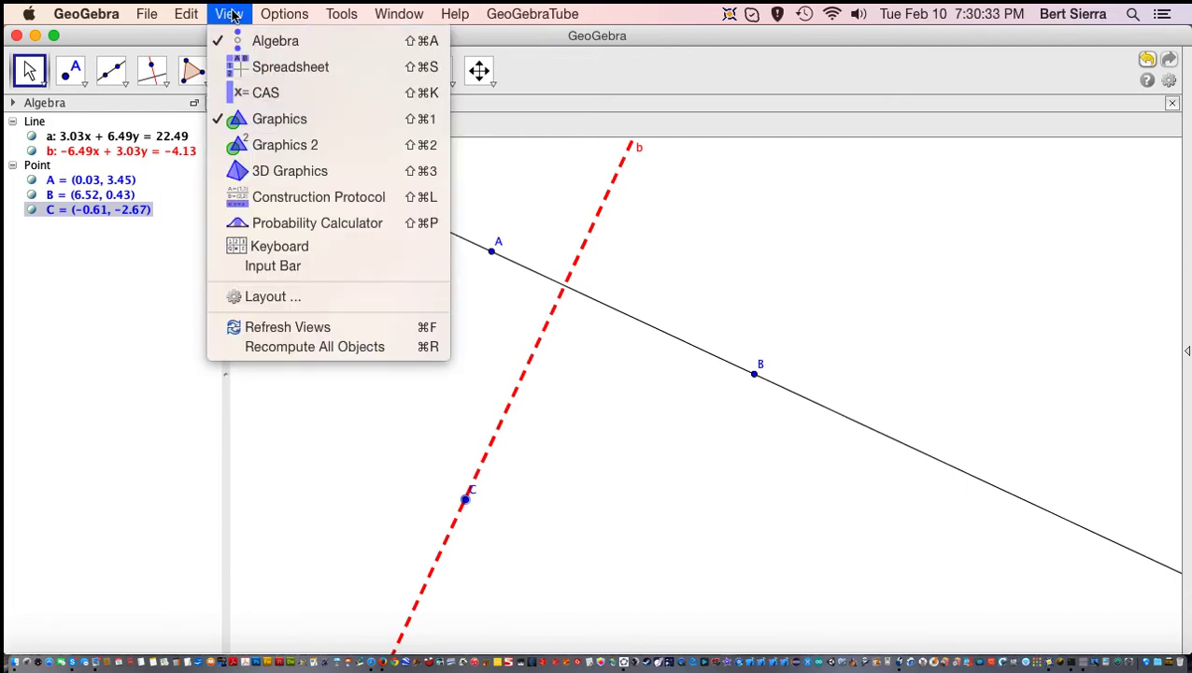
click(273, 197)
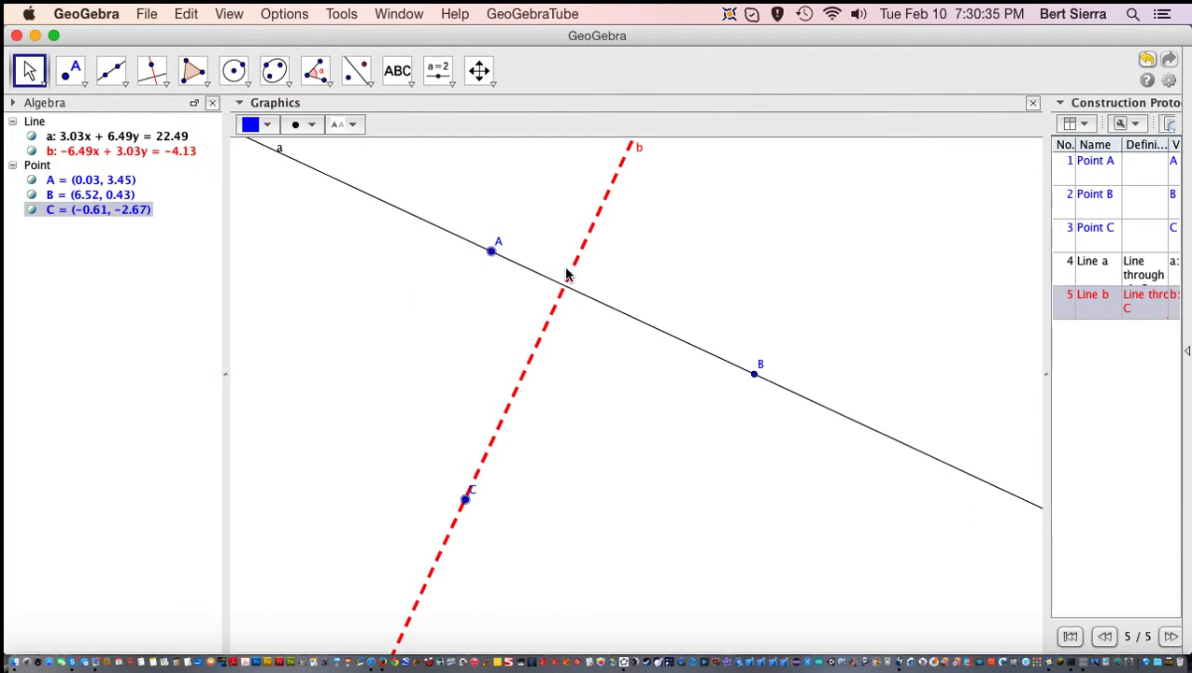
drag(1047, 376, 849, 378)
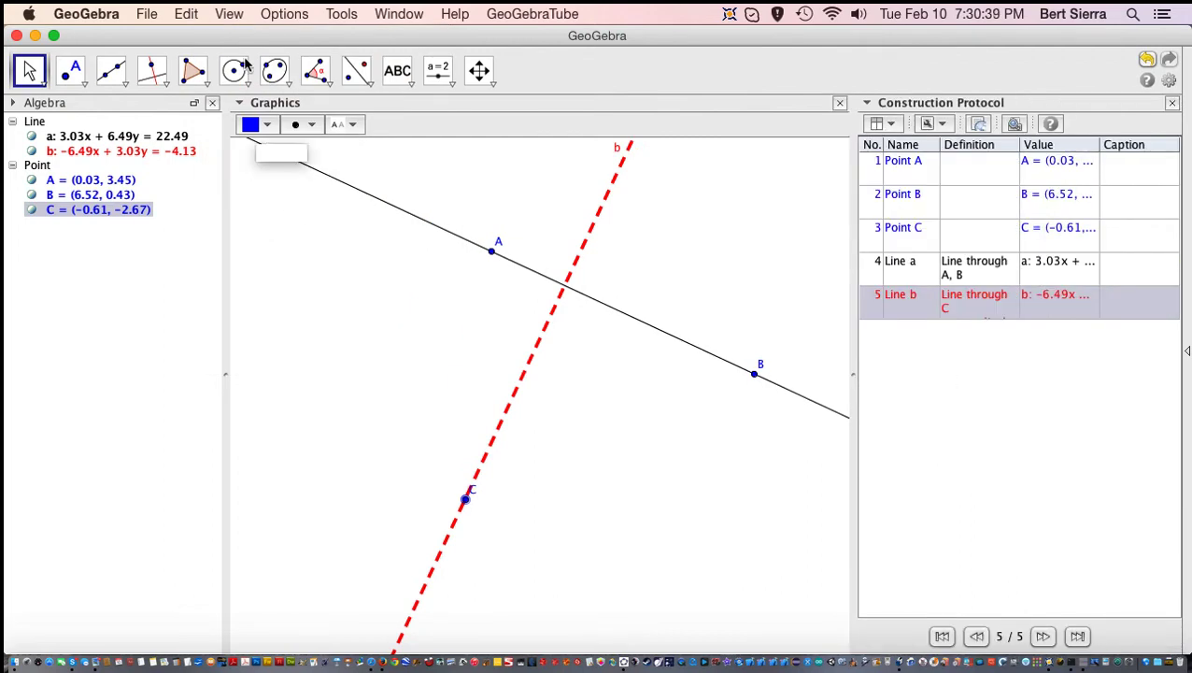
click(229, 14)
click(186, 14)
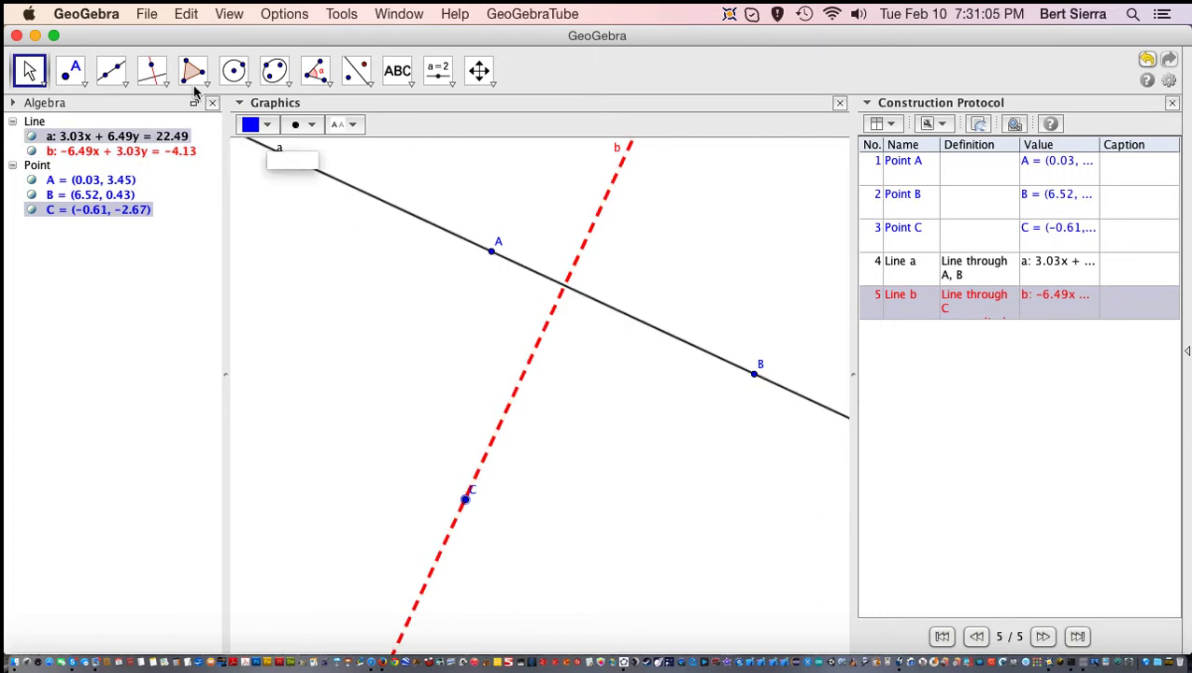
Create the intersection point of line a and perpendicular line b with the Intersect tool.
click(77, 82)
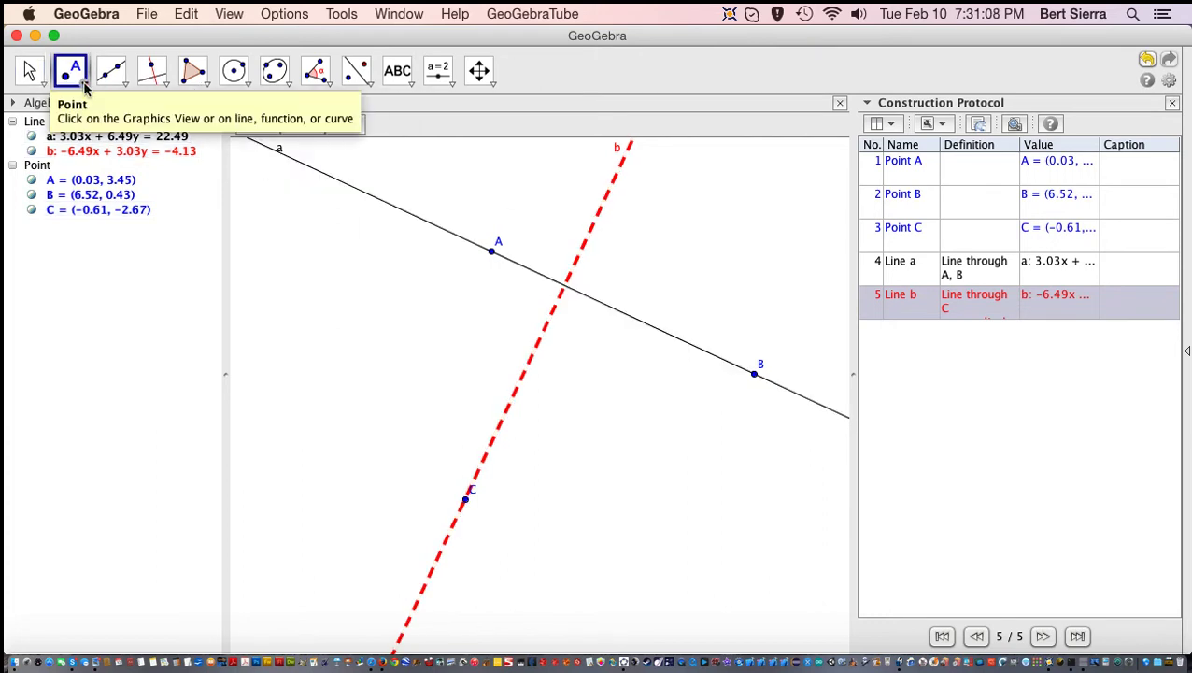
click(82, 87)
click(83, 217)
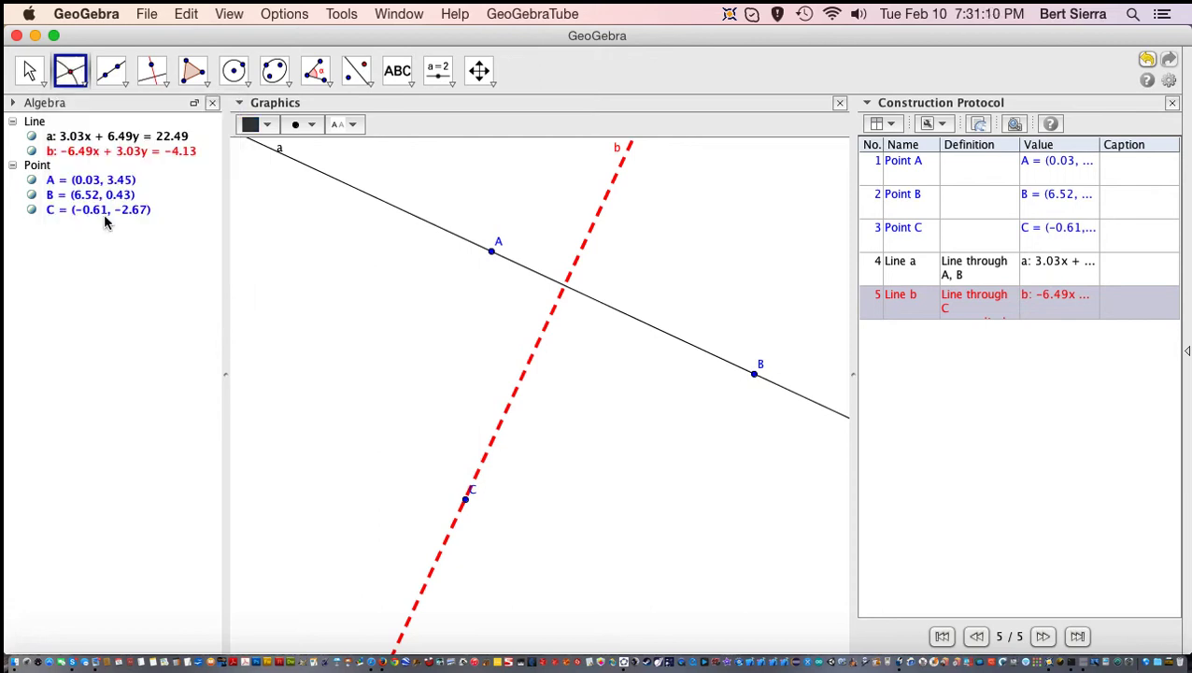
click(565, 287)
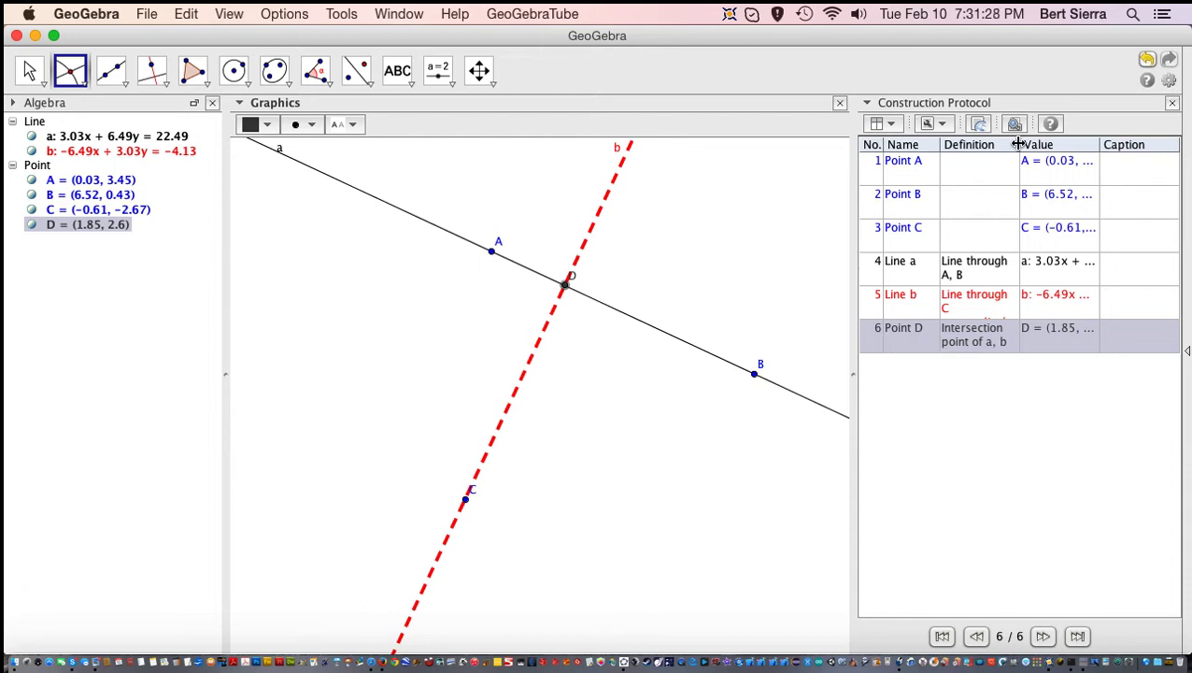
Enlarge the Construction Protocol slightly and adjust its Definition and Value column widths so more of their text is readable.
drag(1020, 145, 1067, 140)
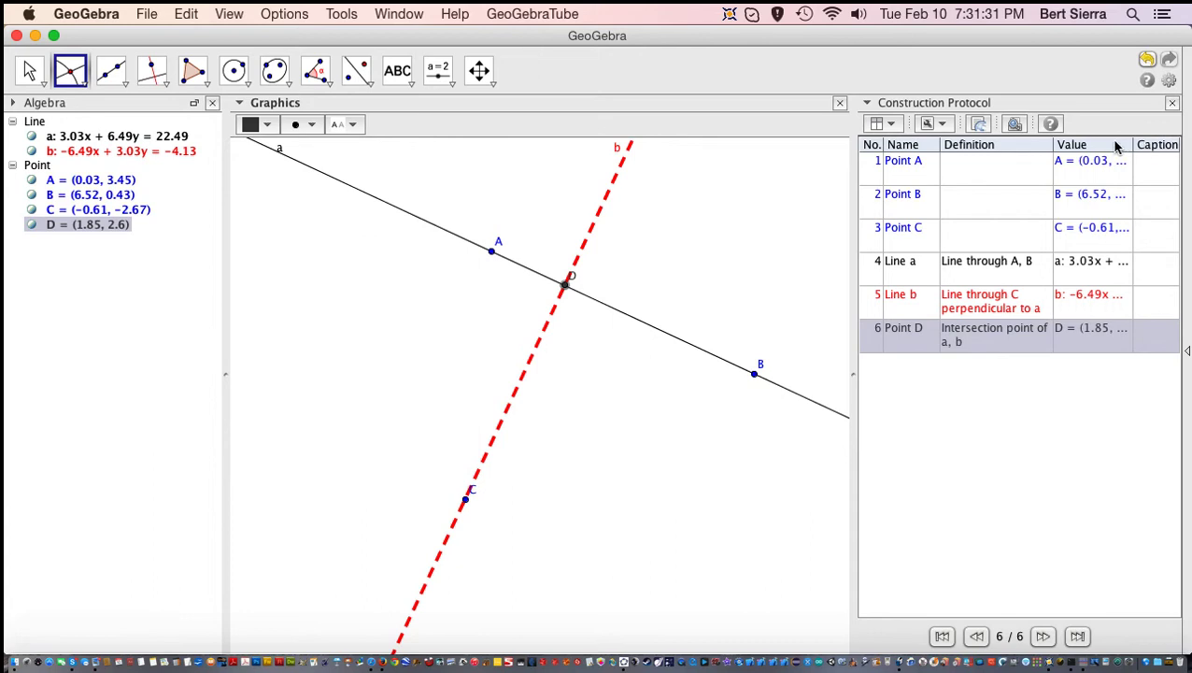
drag(852, 375, 836, 376)
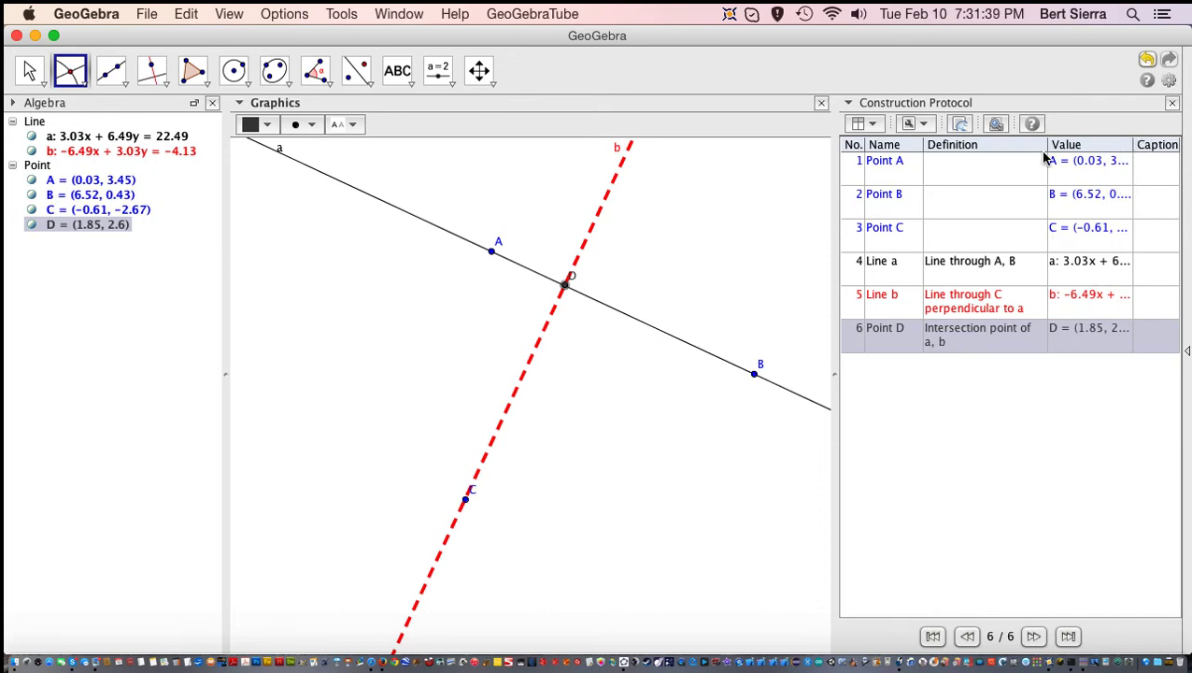
drag(1046, 145, 1020, 145)
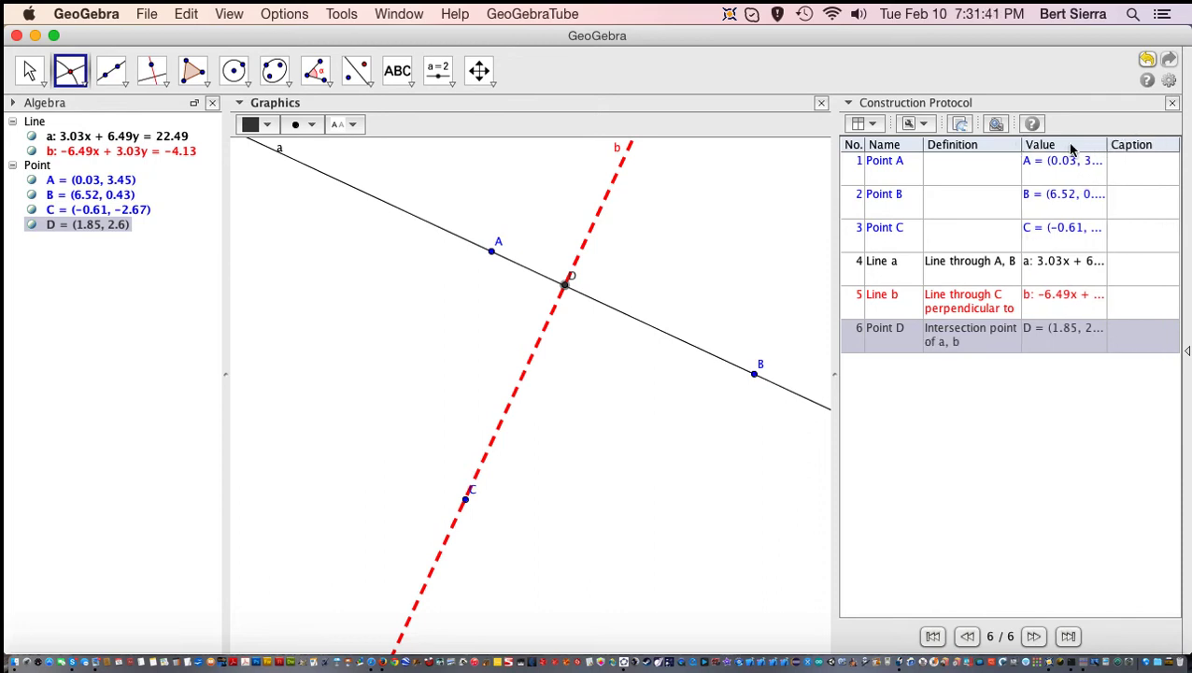
drag(1106, 145, 1133, 145)
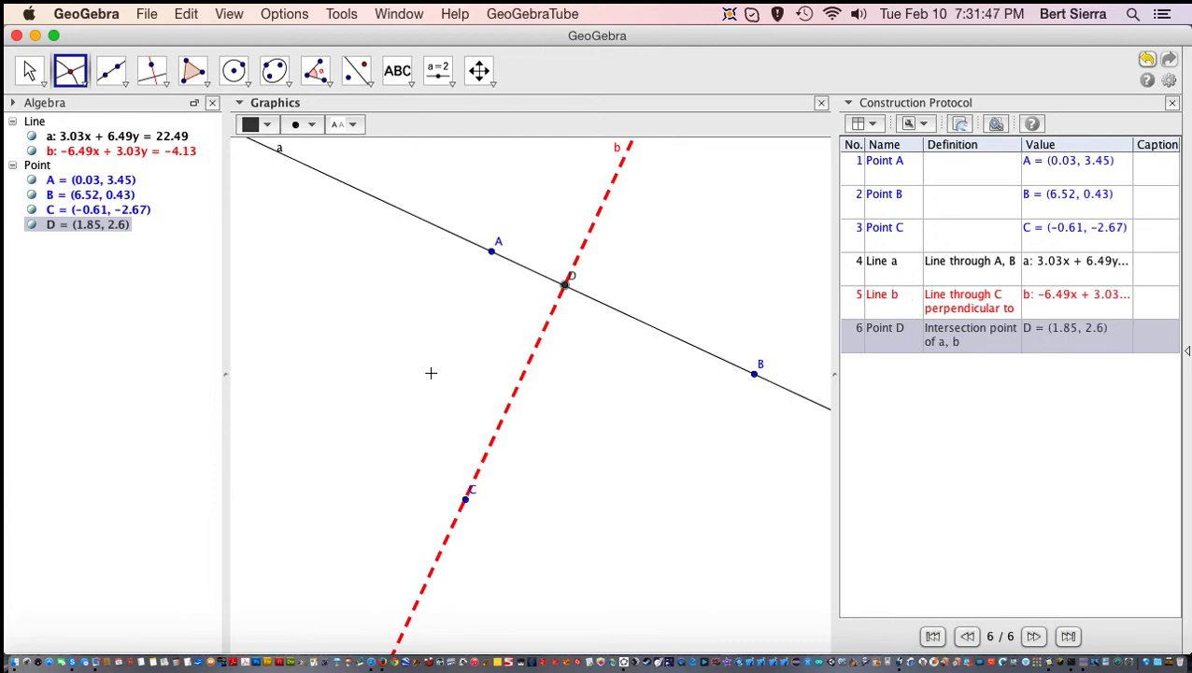
Shift the drawing aside and widen the Construction Protocol until the full line equations fit in the Value column.
click(477, 74)
drag(450, 317, 329, 340)
drag(829, 376, 701, 378)
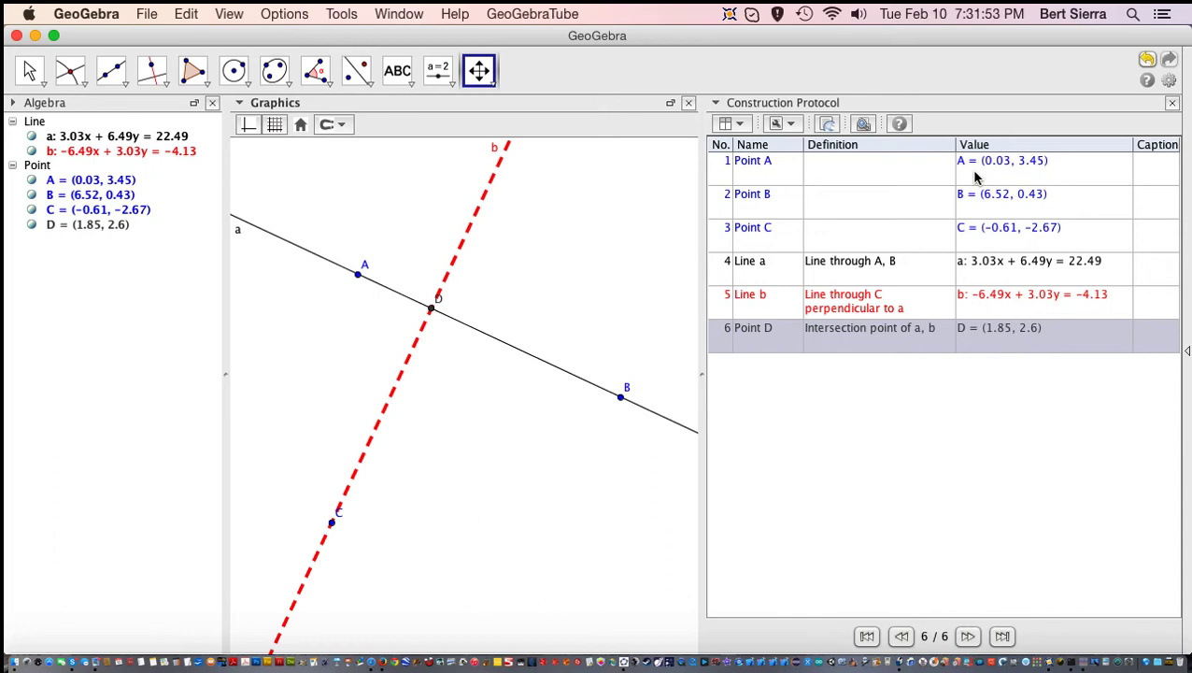
drag(705, 374, 718, 373)
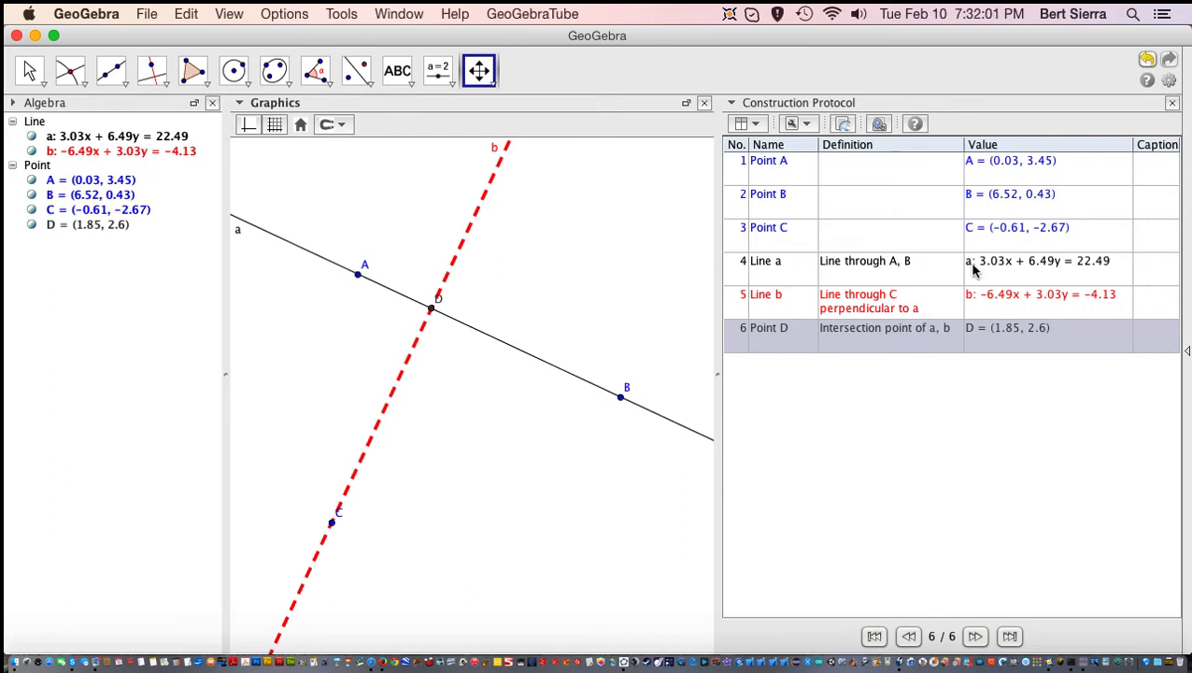
Move point A to about (-0.29, 3.52), B to (6.06, -0.42) and C to (-0.08, -3.1).
click(29, 72)
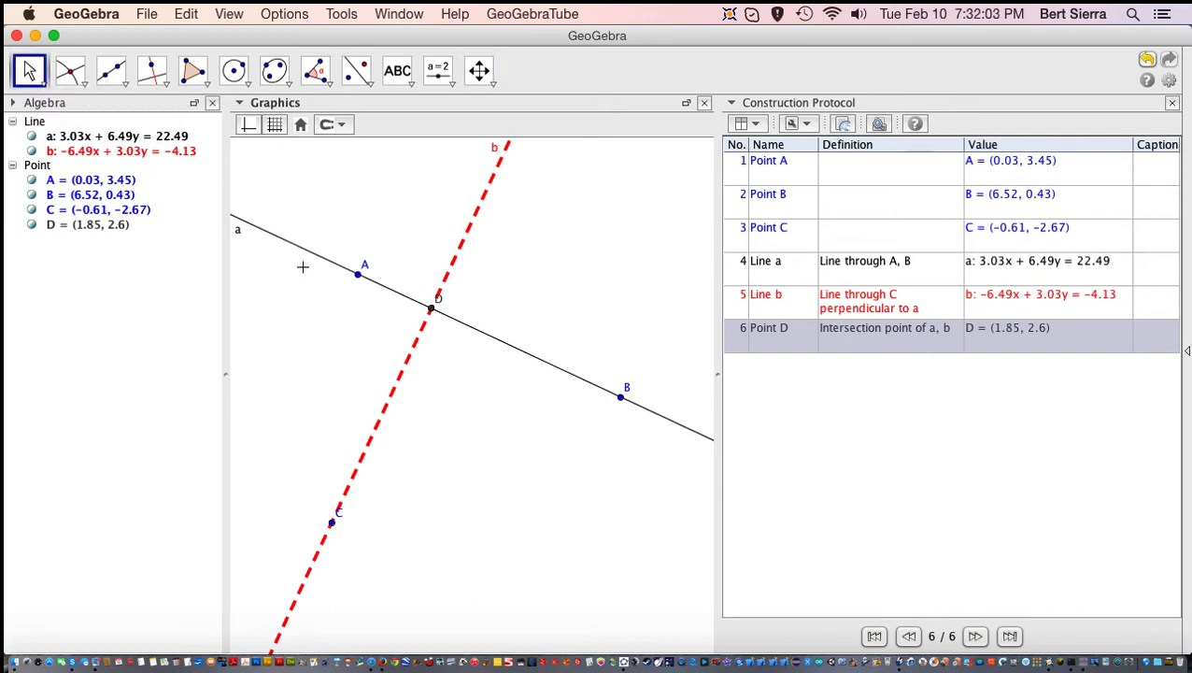
click(359, 276)
mouse_move(359, 280)
mouse_down()
mouse_move(359, 247)
mouse_move(346, 273)
mouse_up()
click(620, 397)
drag(618, 417, 600, 449)
drag(327, 523, 354, 546)
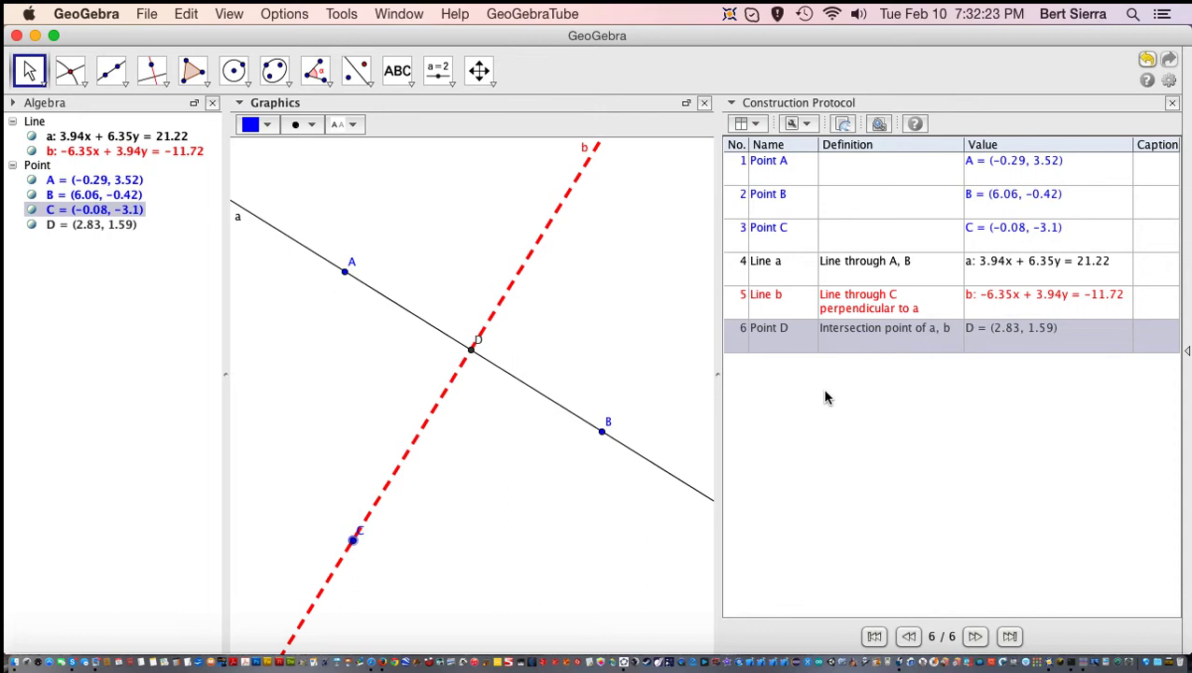
Draw a circle centred at C through intersection point D, and move C to about (1.59, -0.72).
click(234, 71)
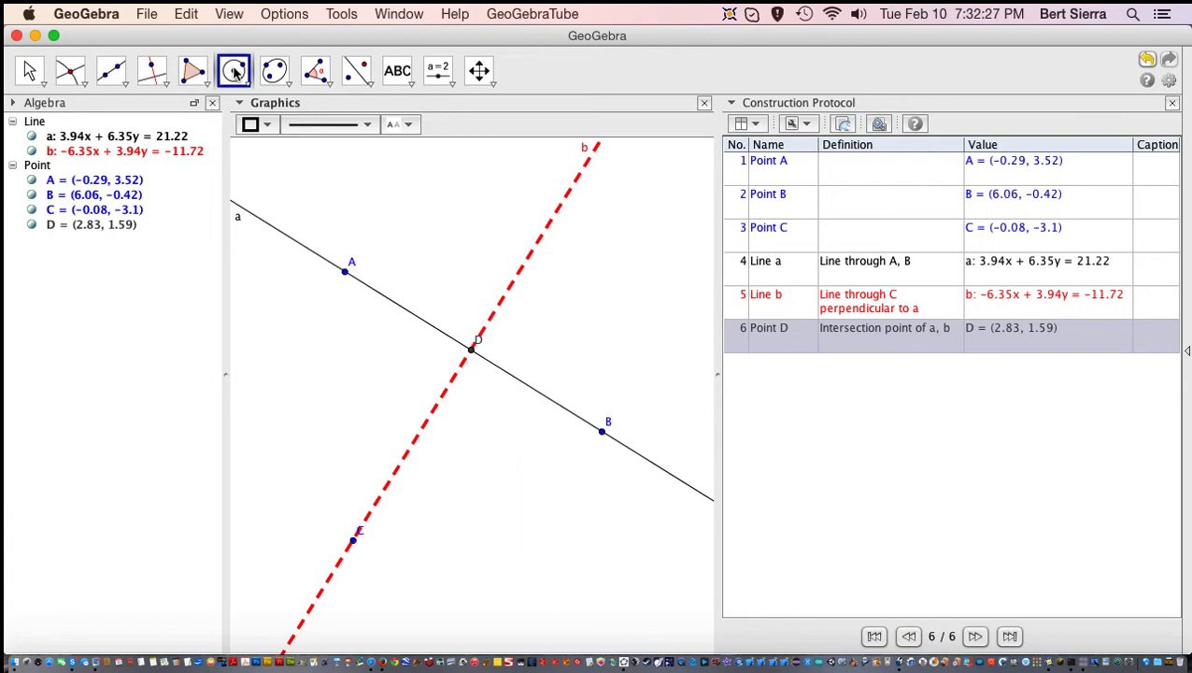
click(352, 543)
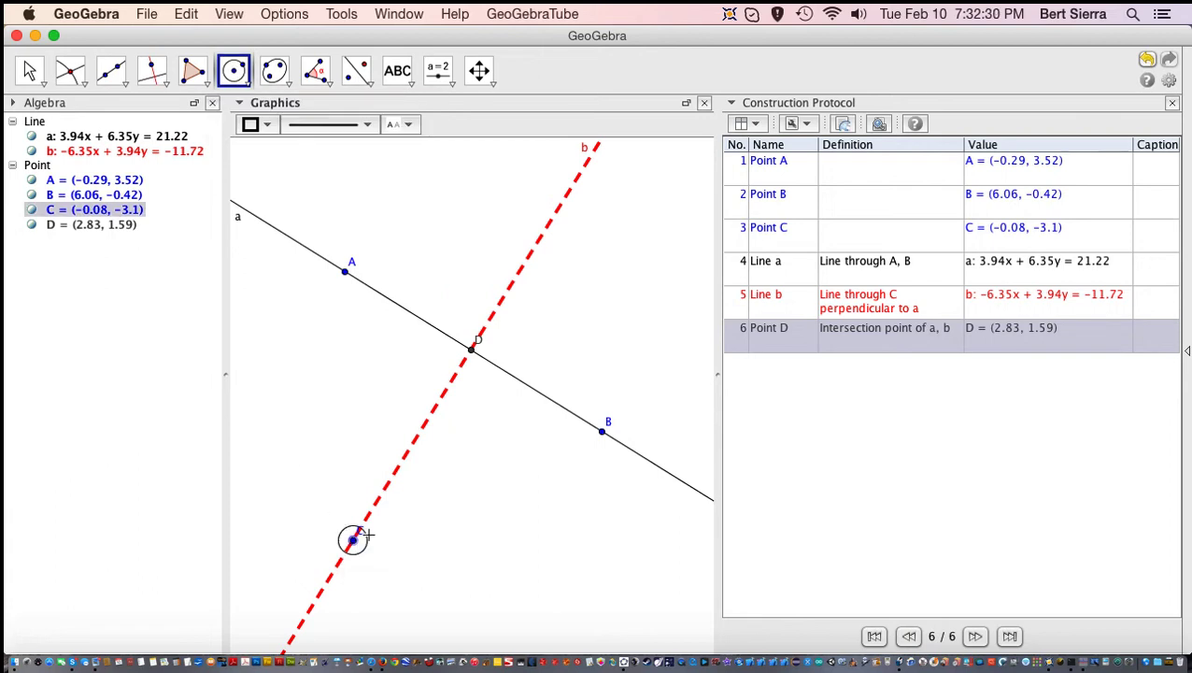
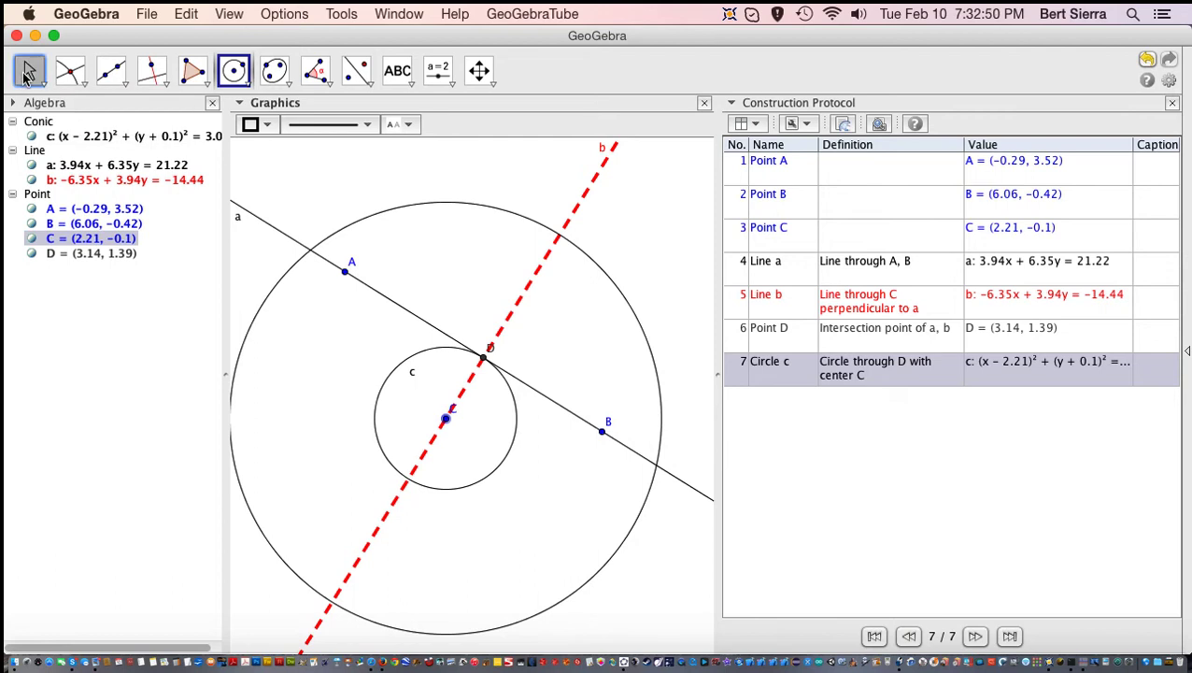
drag(445, 422, 422, 442)
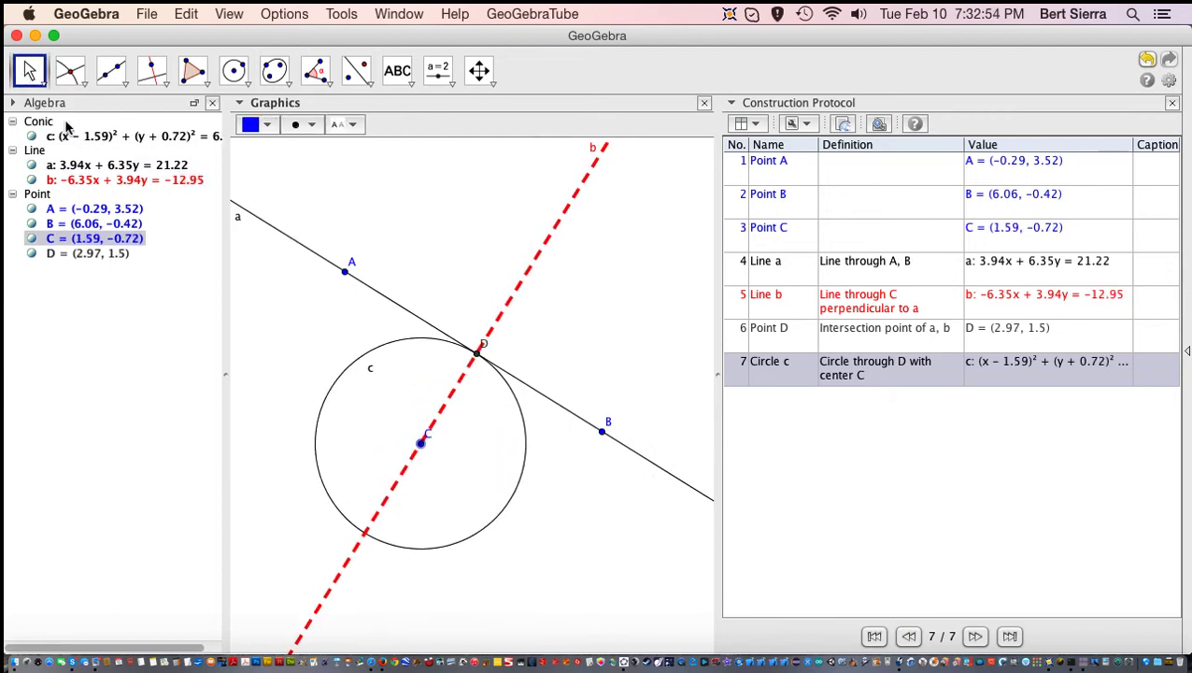
click(29, 73)
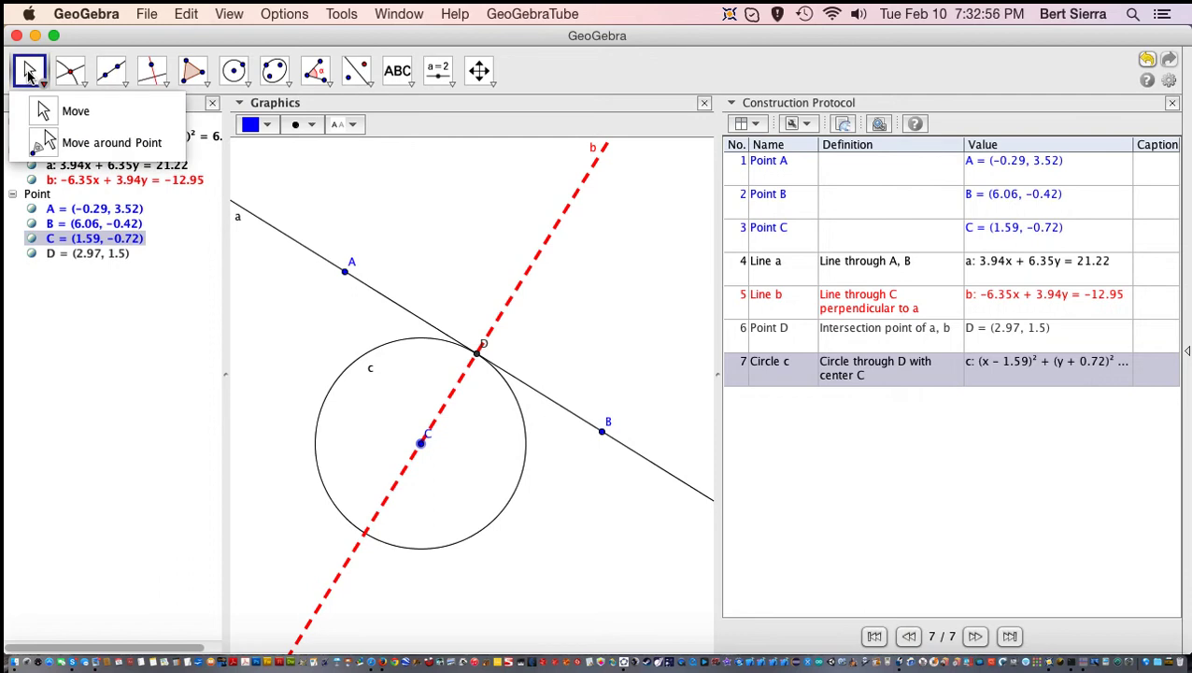
click(29, 75)
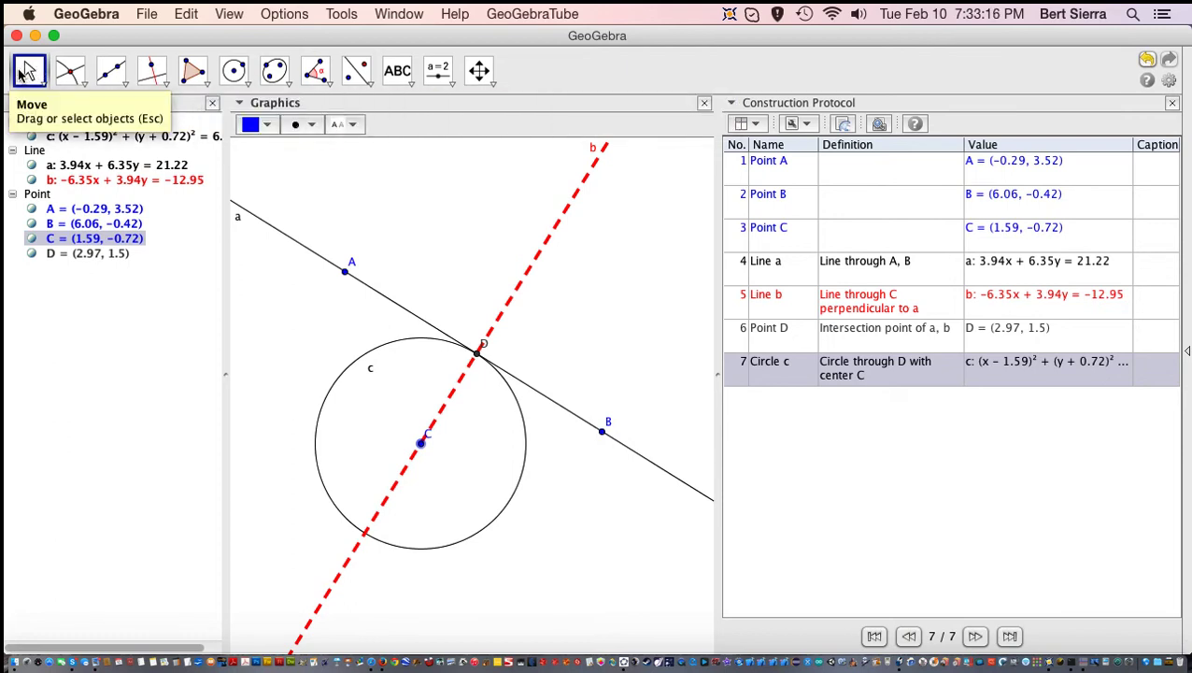
click(233, 71)
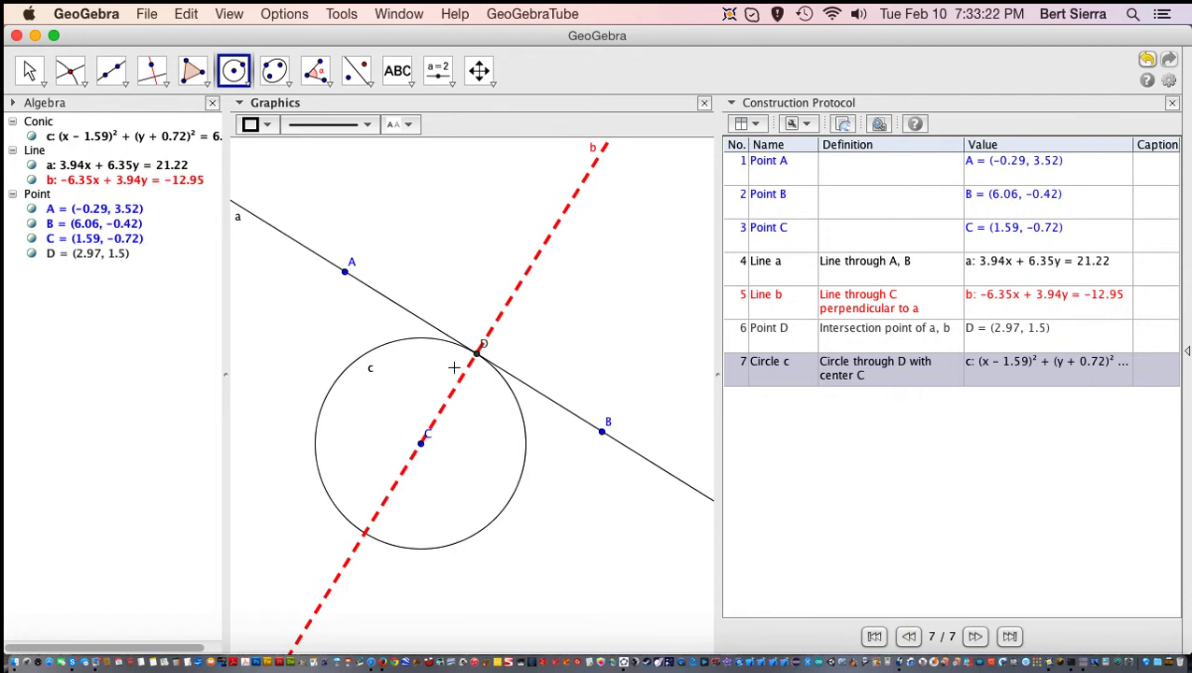
click(29, 72)
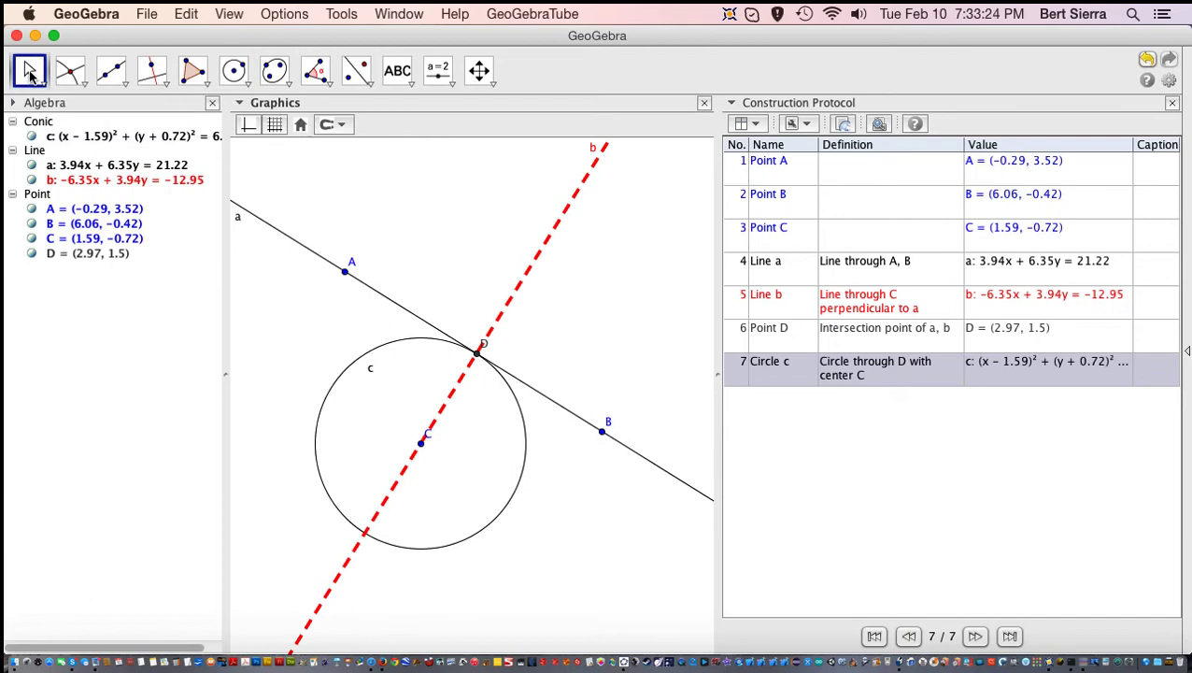
click(29, 74)
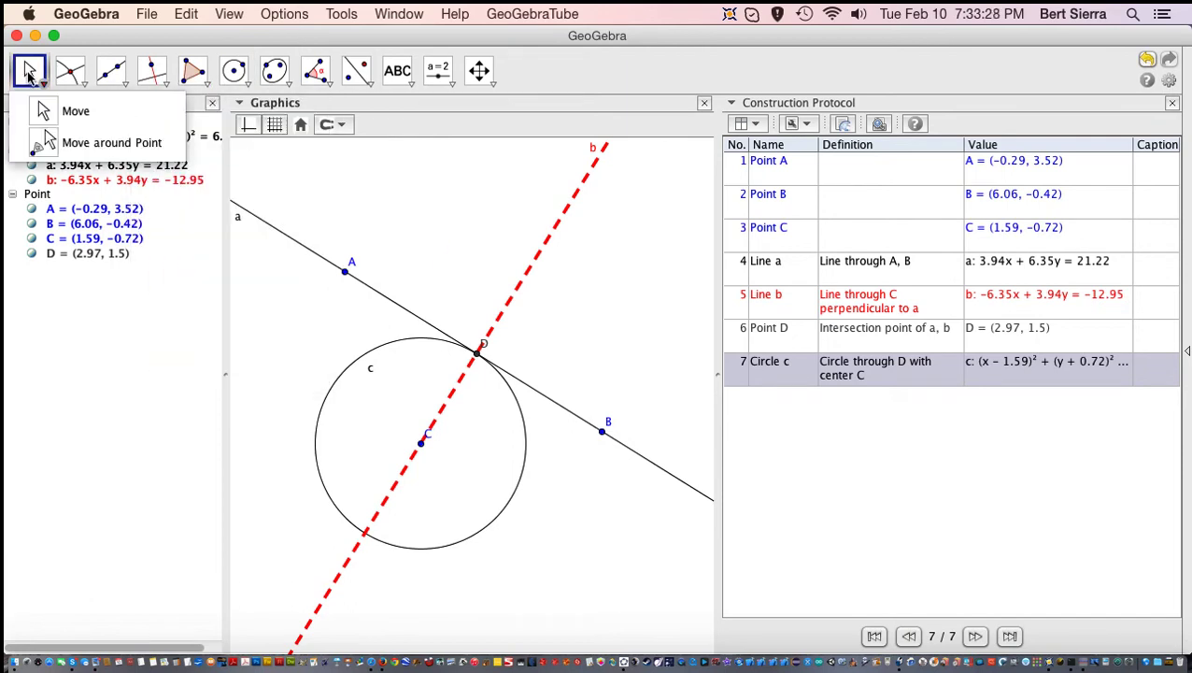
click(234, 72)
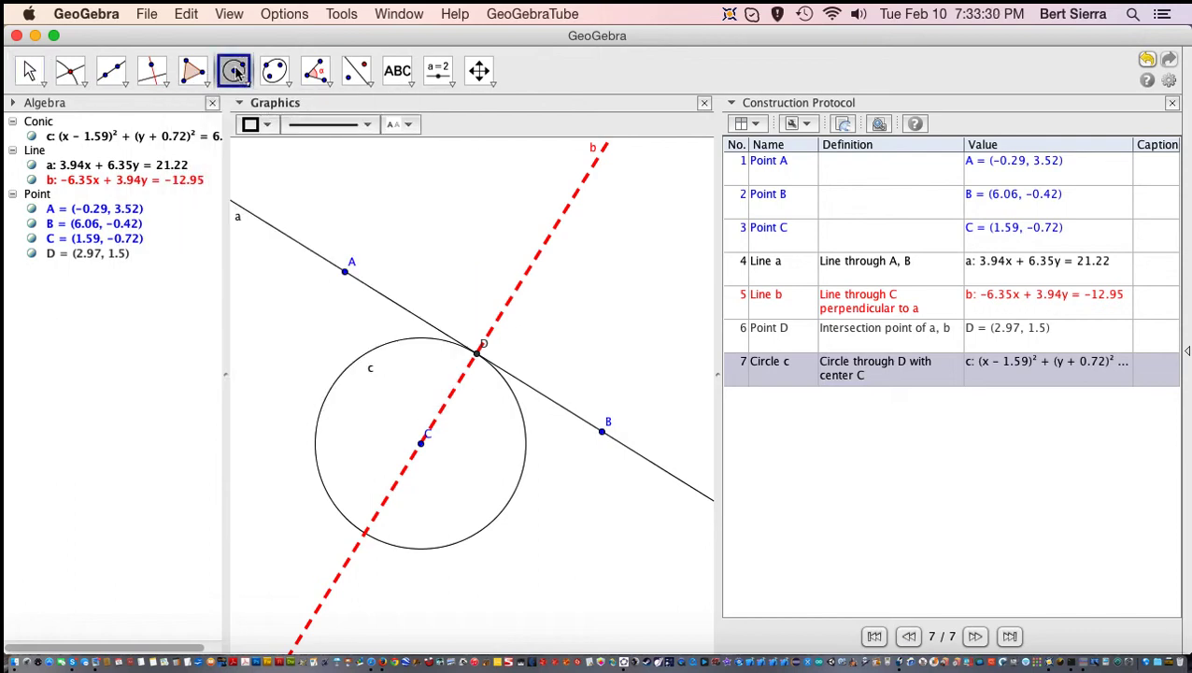
click(235, 74)
click(29, 71)
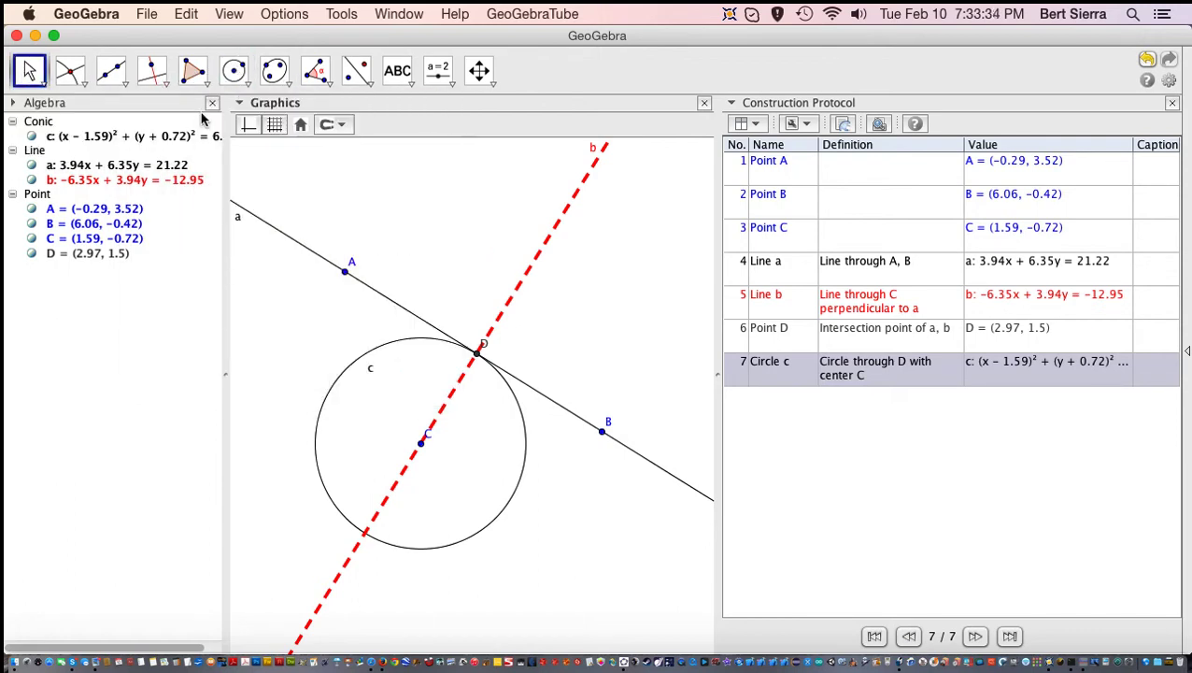
click(28, 73)
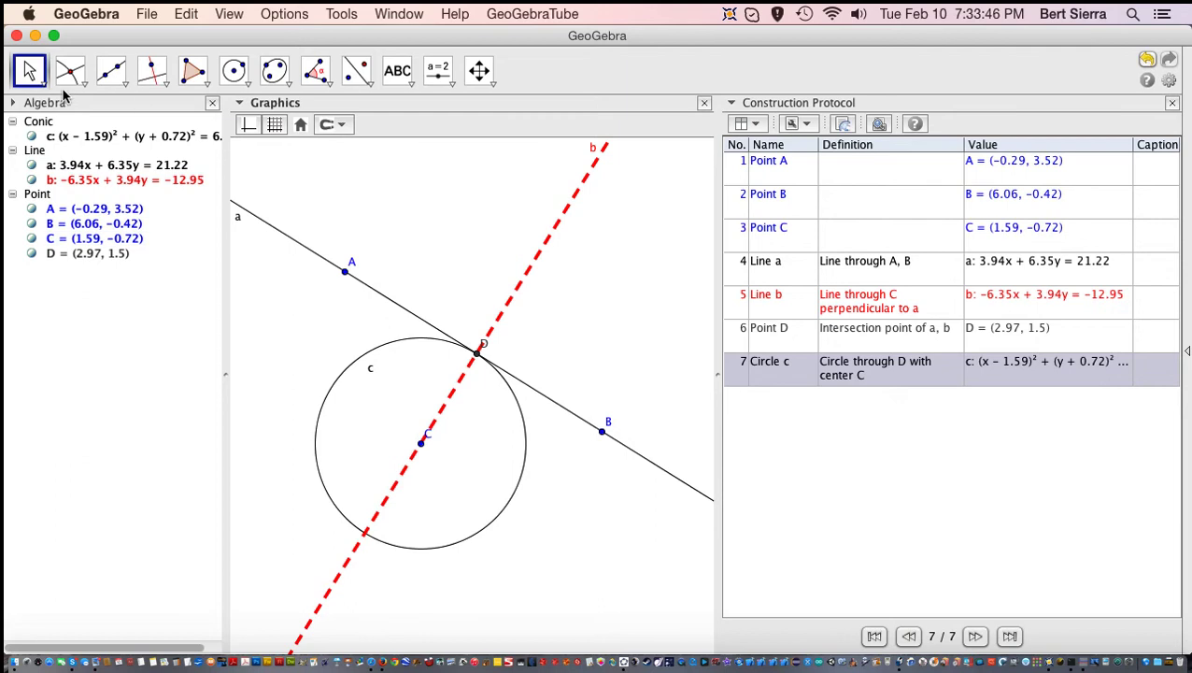
Move point C to about (1.68, -1.22), and hide lines a and b.
mouse_move(425, 441)
mouse_down()
mouse_move(430, 415)
mouse_move(402, 446)
mouse_move(440, 493)
mouse_move(410, 436)
mouse_move(408, 460)
mouse_move(425, 464)
mouse_up()
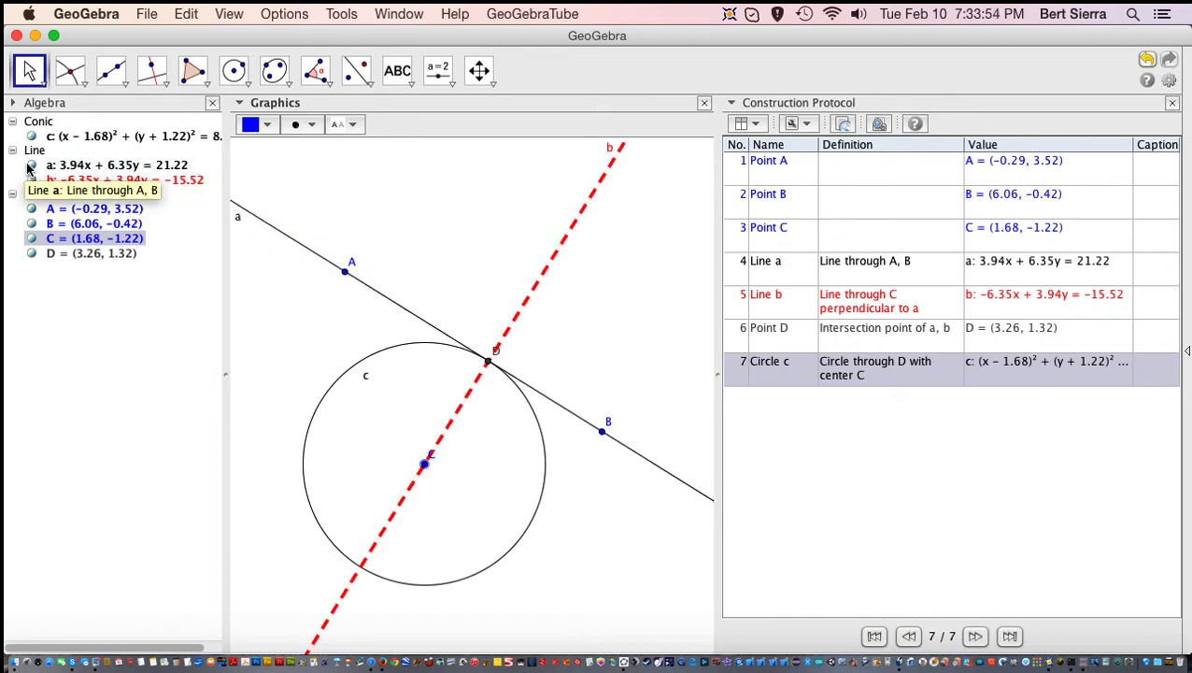
right_click(316, 258)
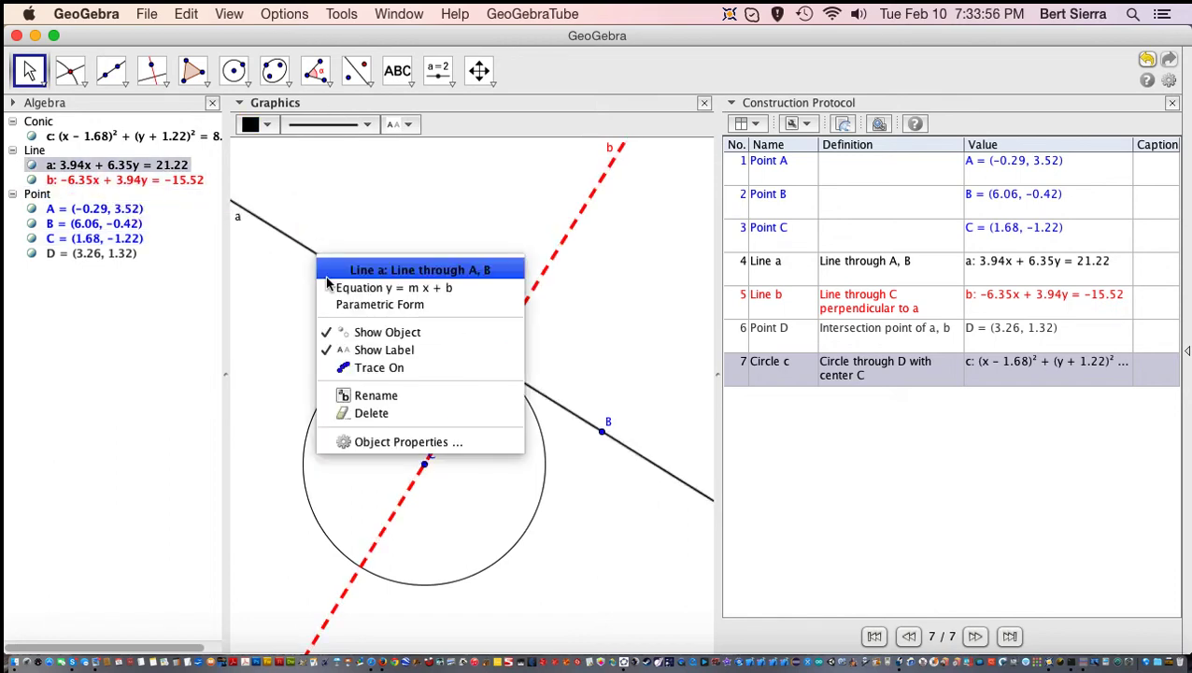
click(361, 334)
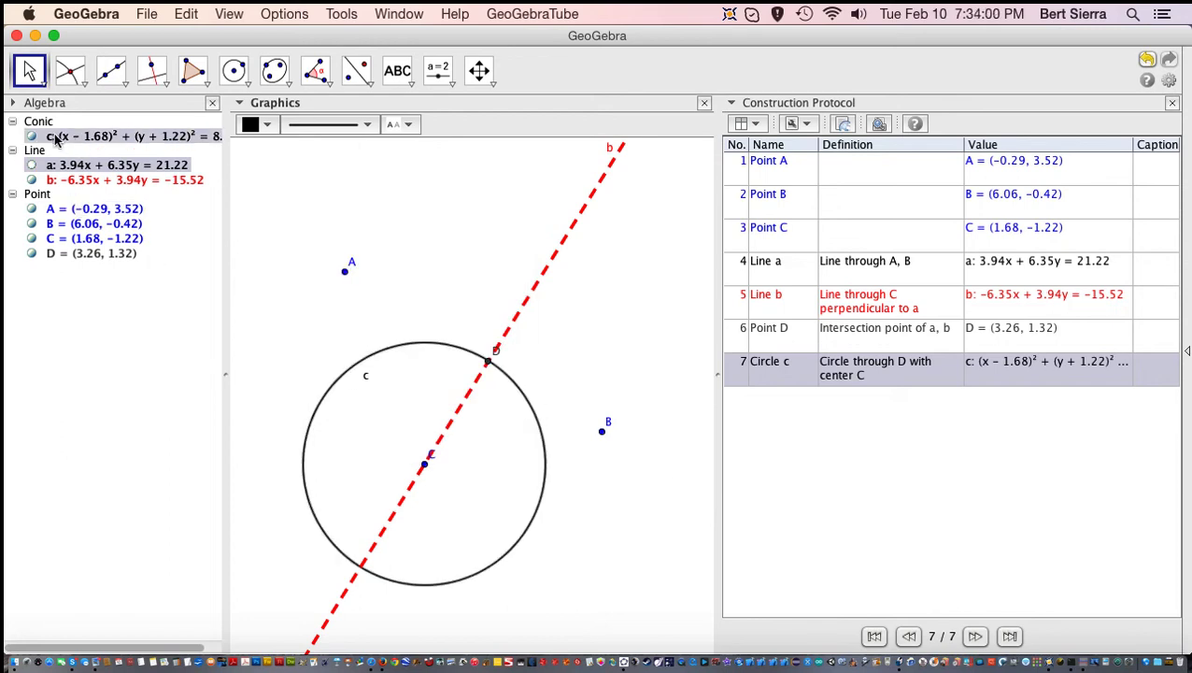
click(31, 153)
click(39, 193)
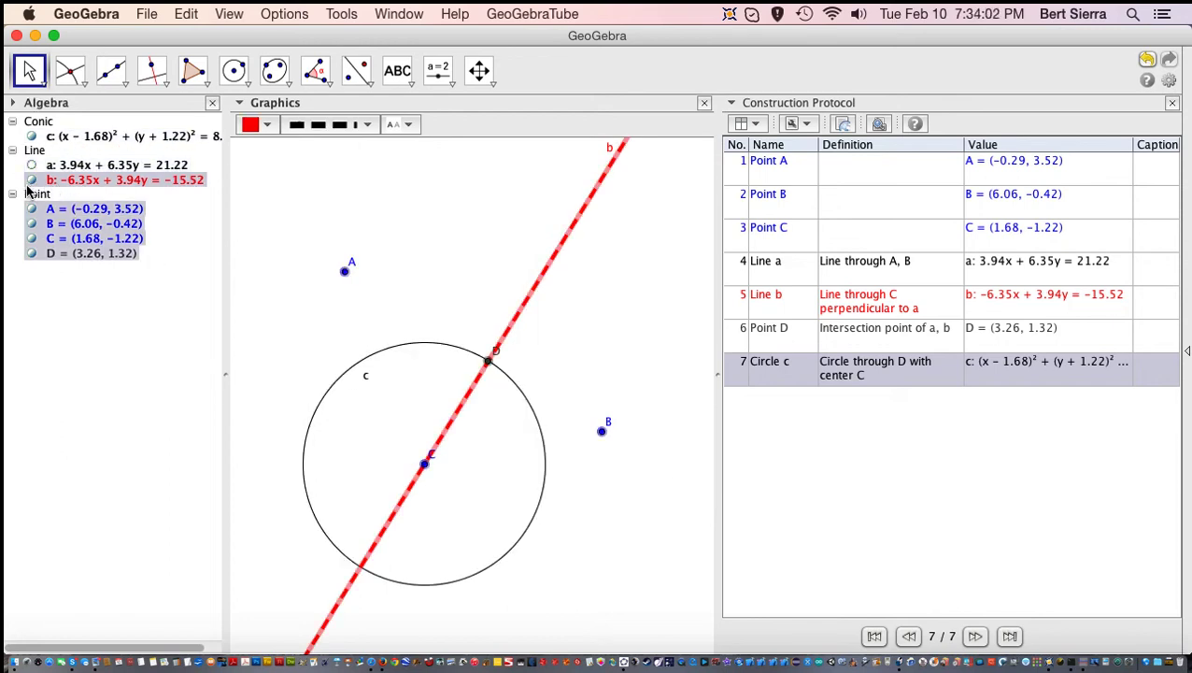
click(31, 179)
click(35, 210)
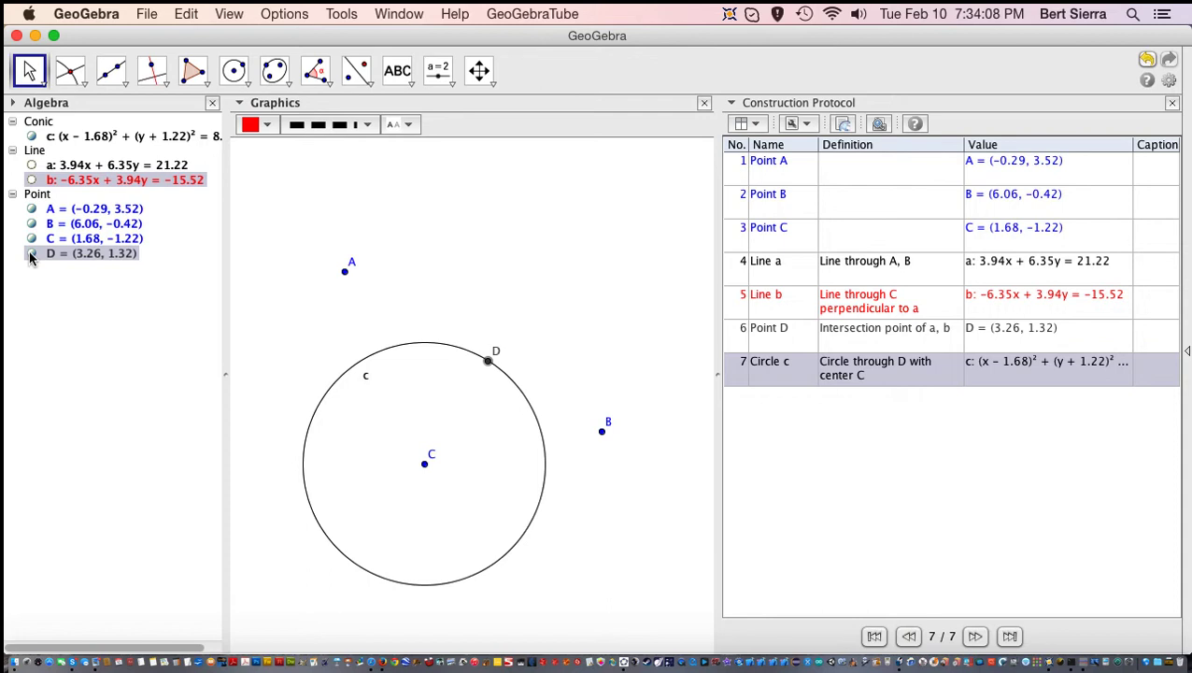
Hide and reshow point D, and move point B to about (6.04, -1.09) to test the circle's dependence.
click(32, 253)
click(32, 253)
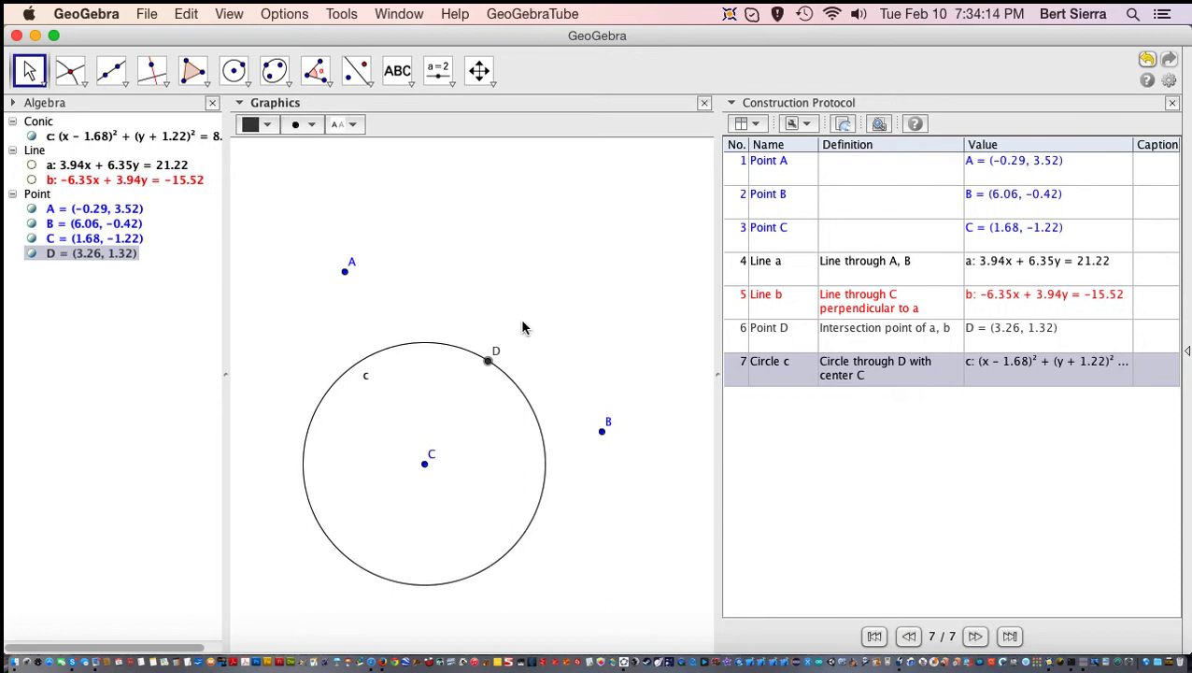
click(580, 407)
click(596, 432)
click(488, 361)
click(602, 431)
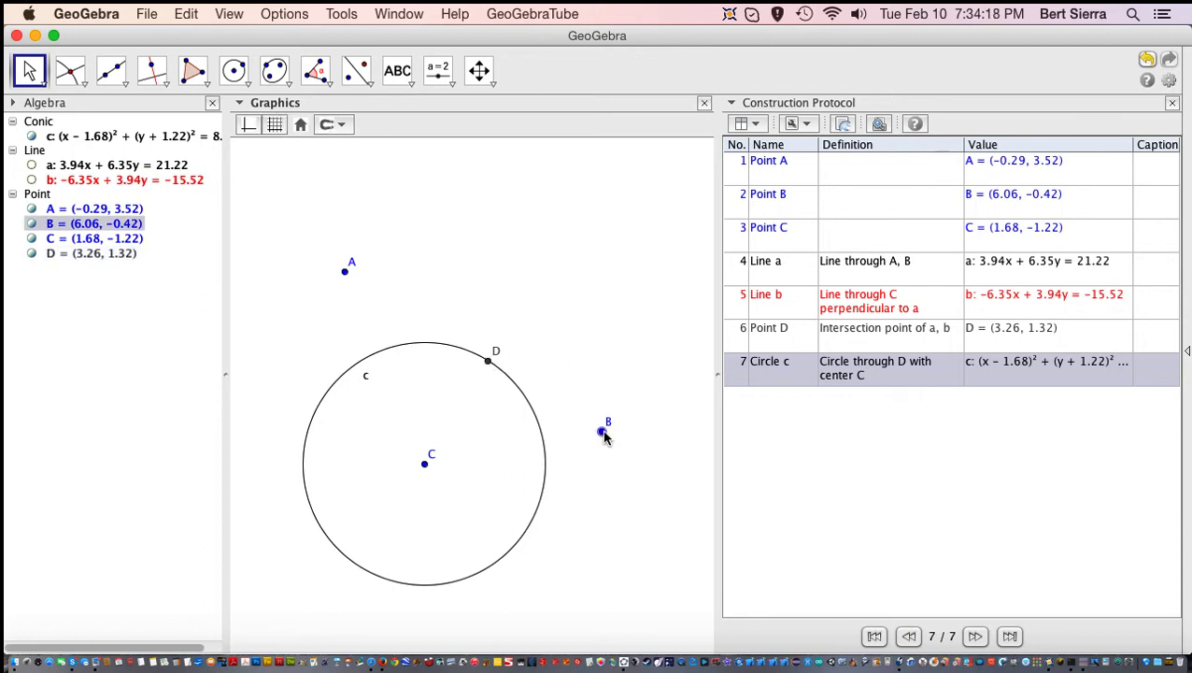
mouse_move(602, 441)
mouse_down()
mouse_move(543, 471)
mouse_move(613, 453)
mouse_move(598, 484)
mouse_move(604, 464)
mouse_up()
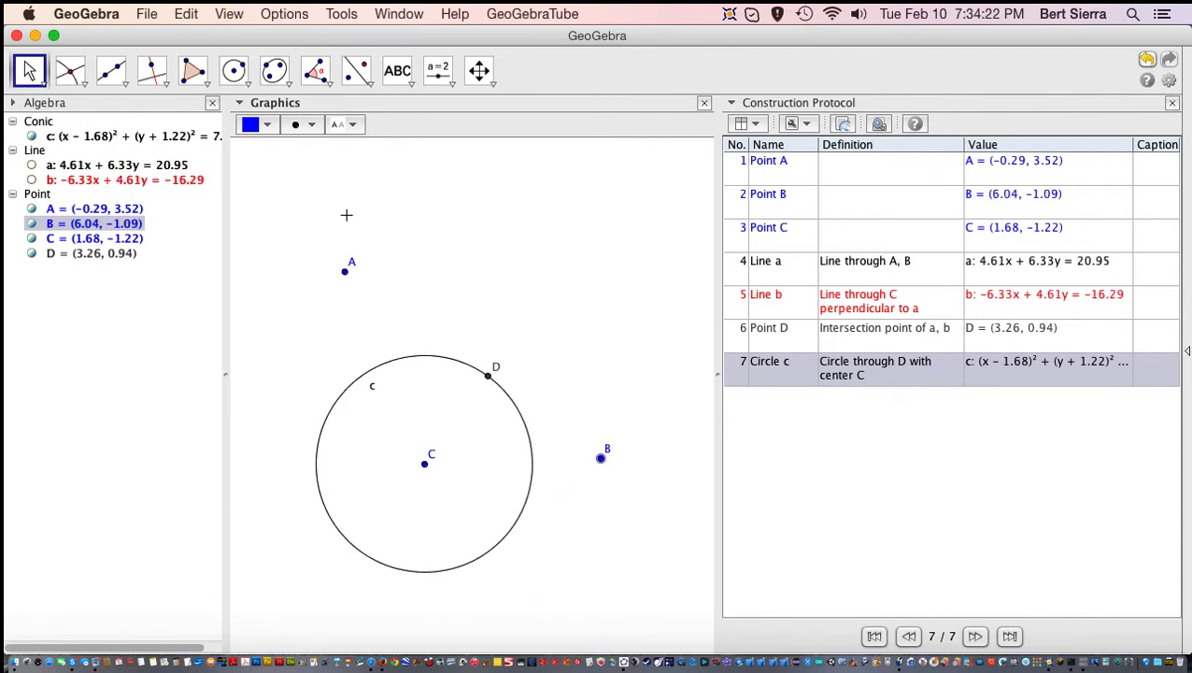
Draw a radius segment from centre C to a new point on the circle at about (3.81, -2.85).
click(120, 82)
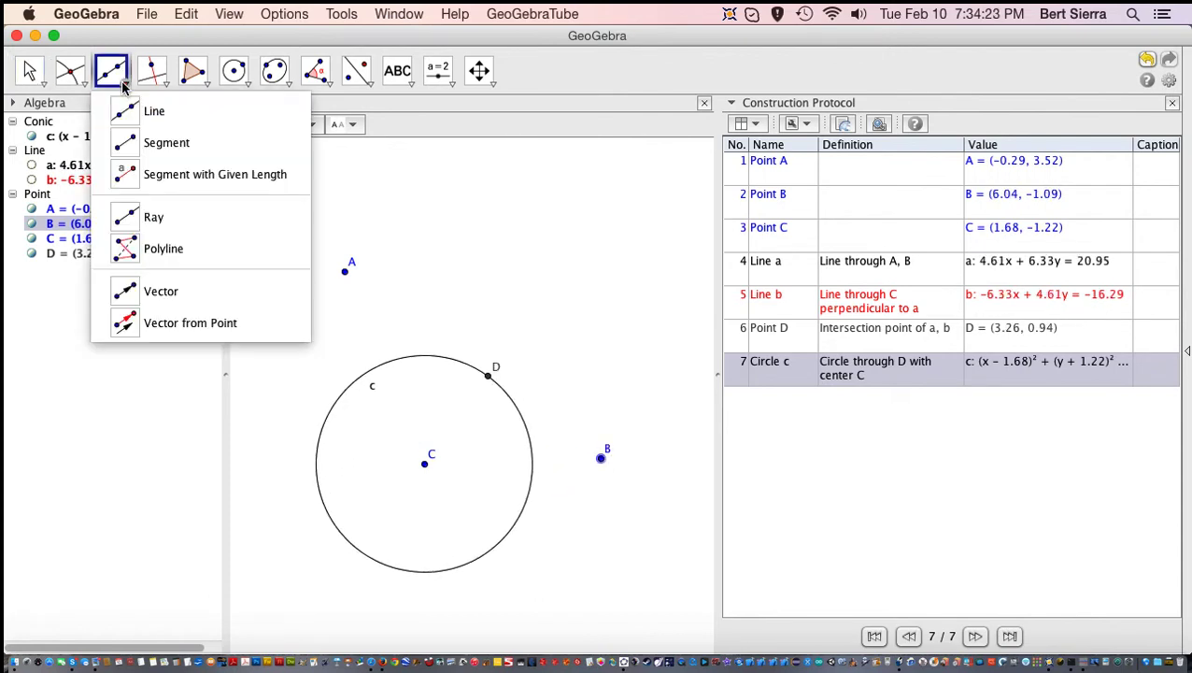
click(131, 142)
click(425, 464)
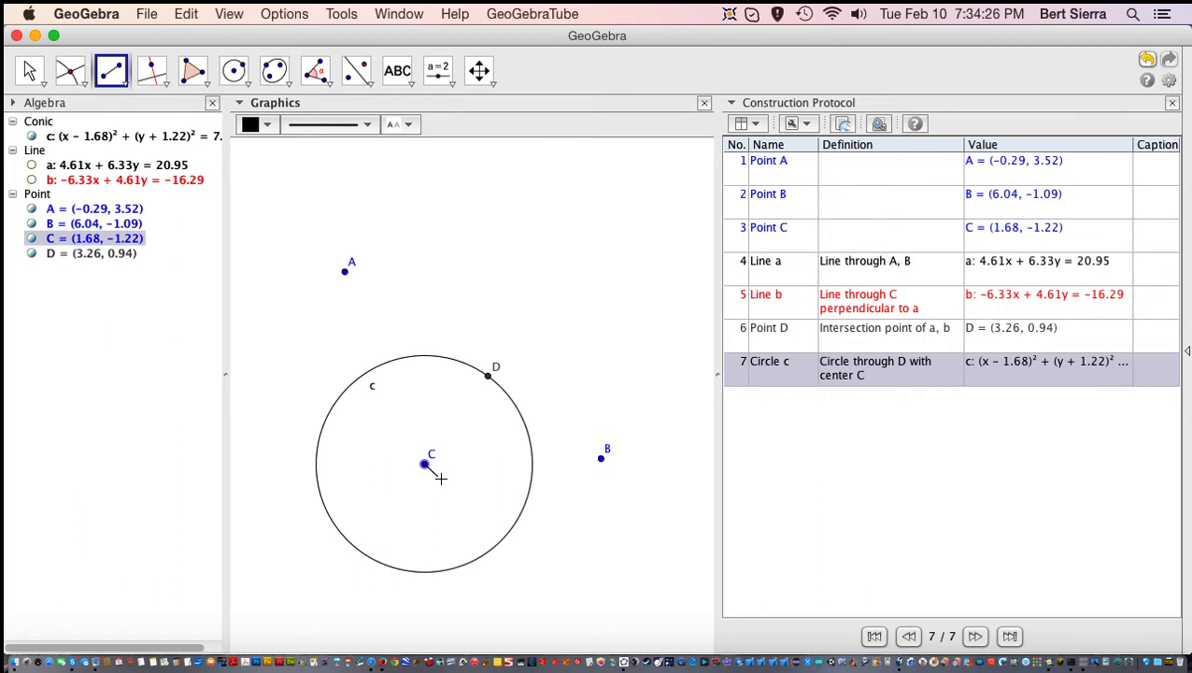
click(511, 529)
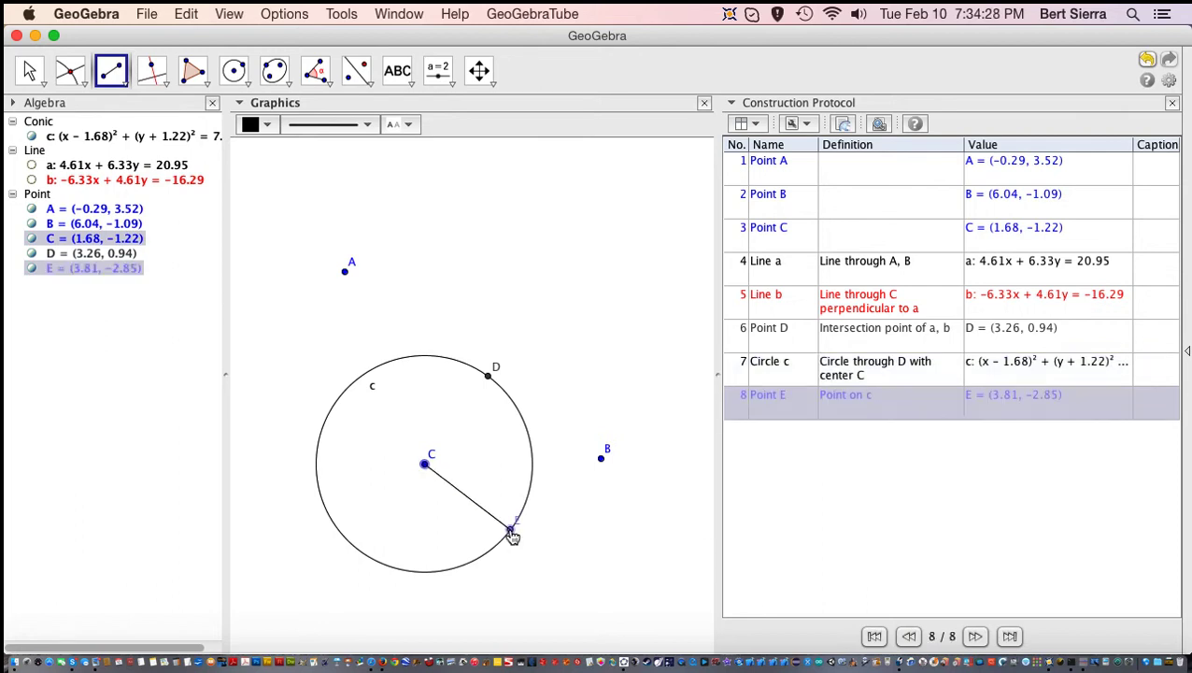
Test the radius by moving E along the circle to about (4.34, -1.53), C to about (1.32, -1.25), and E to about (3.89, -2.6).
click(29, 70)
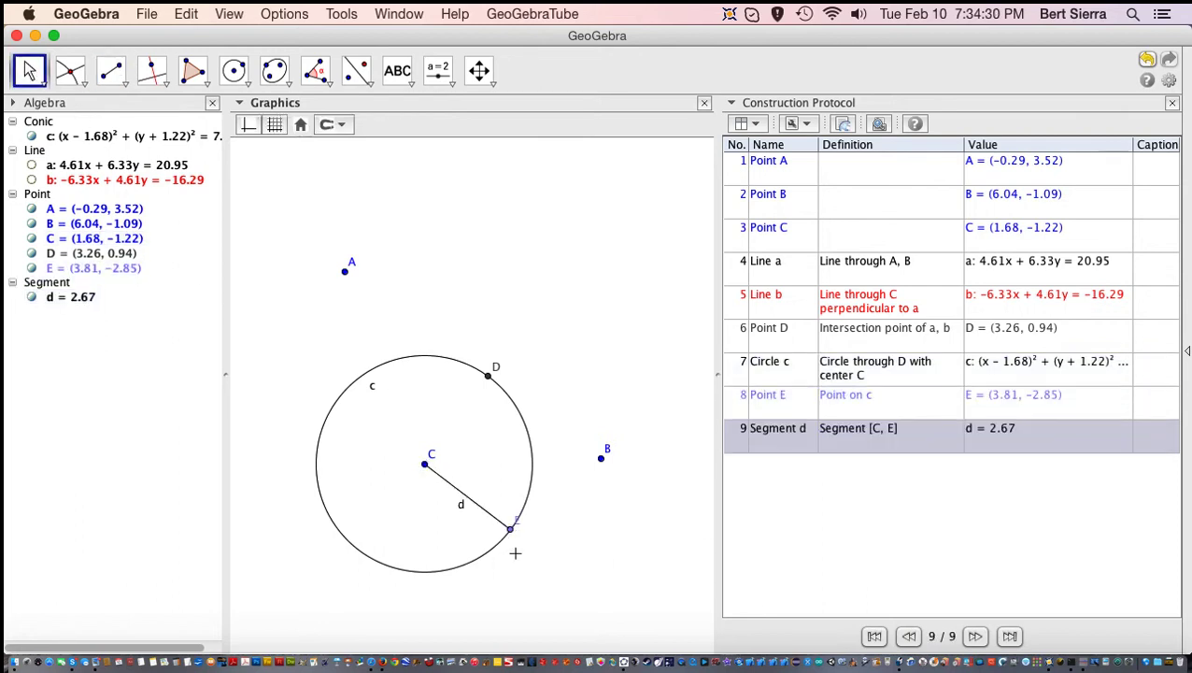
drag(510, 529, 503, 477)
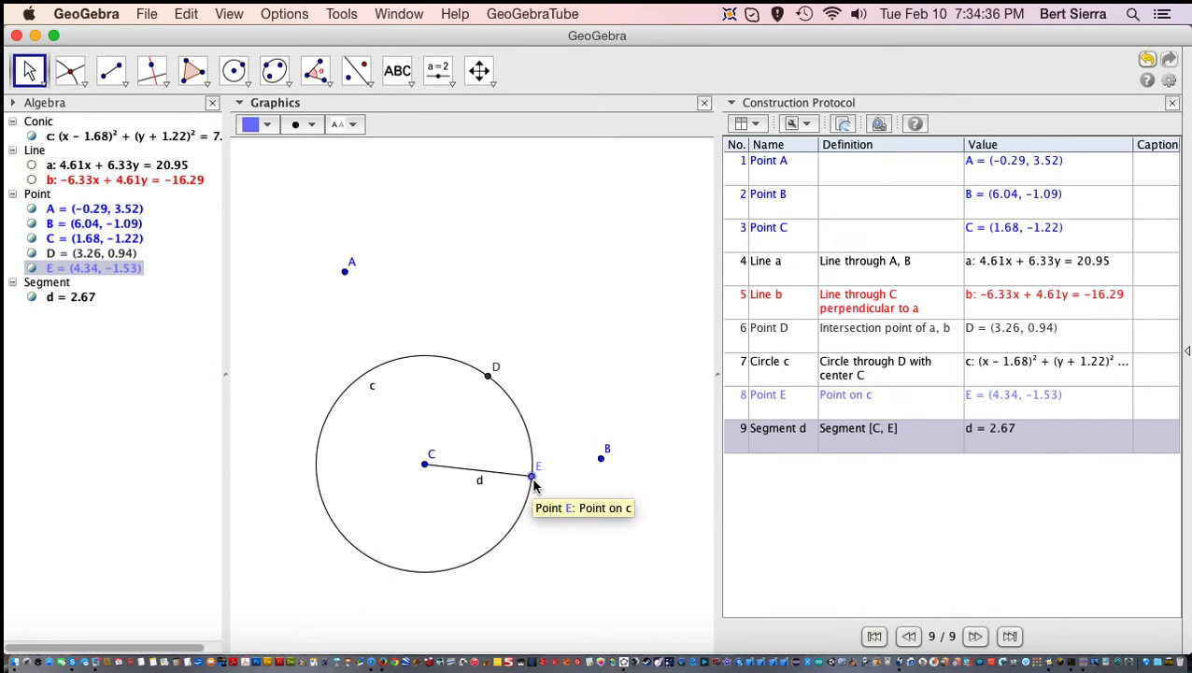
mouse_move(424, 466)
mouse_down()
mouse_move(408, 519)
mouse_move(410, 464)
mouse_up()
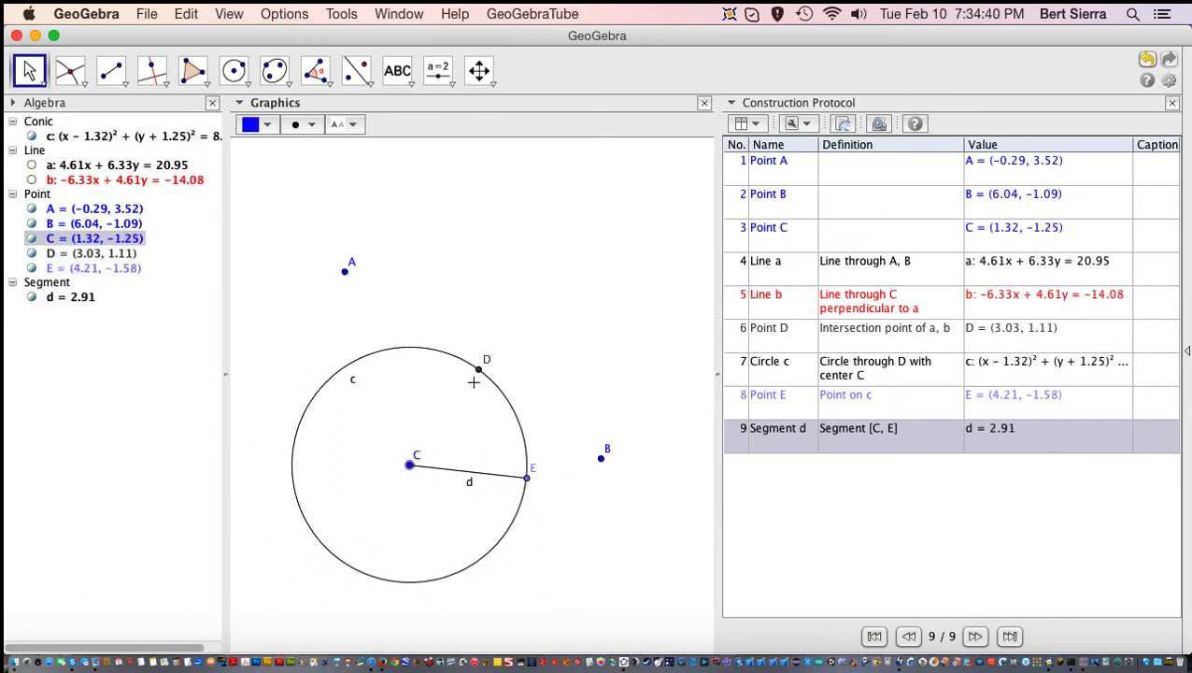
click(480, 371)
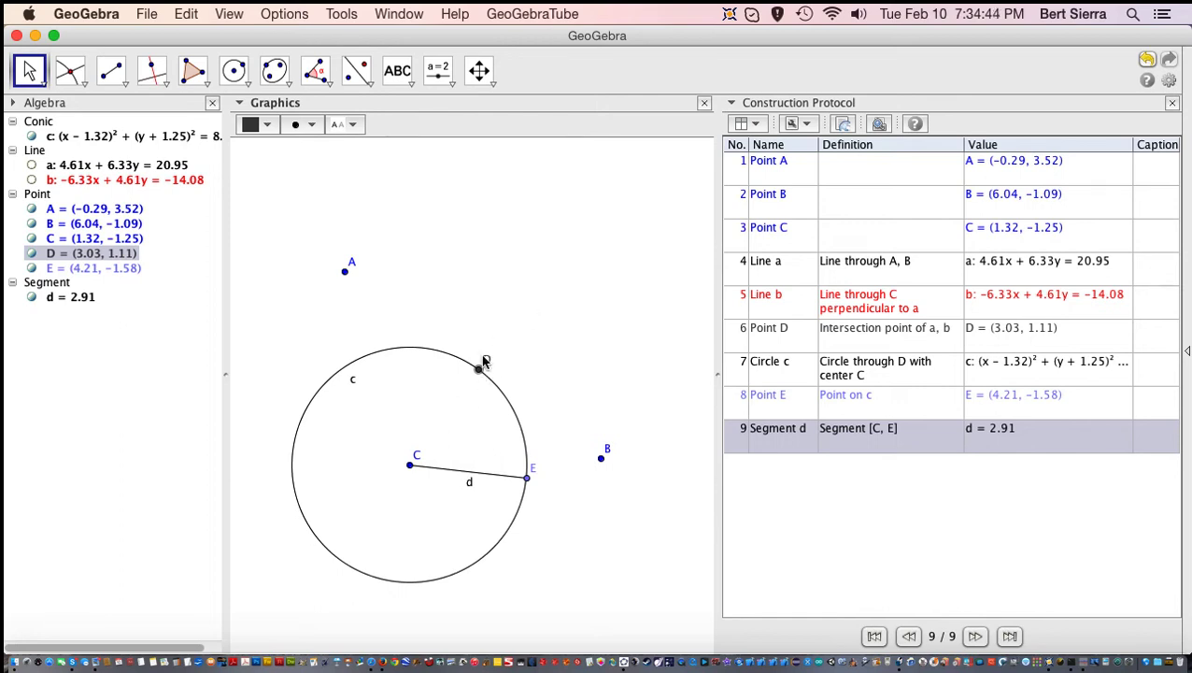
drag(525, 474, 513, 521)
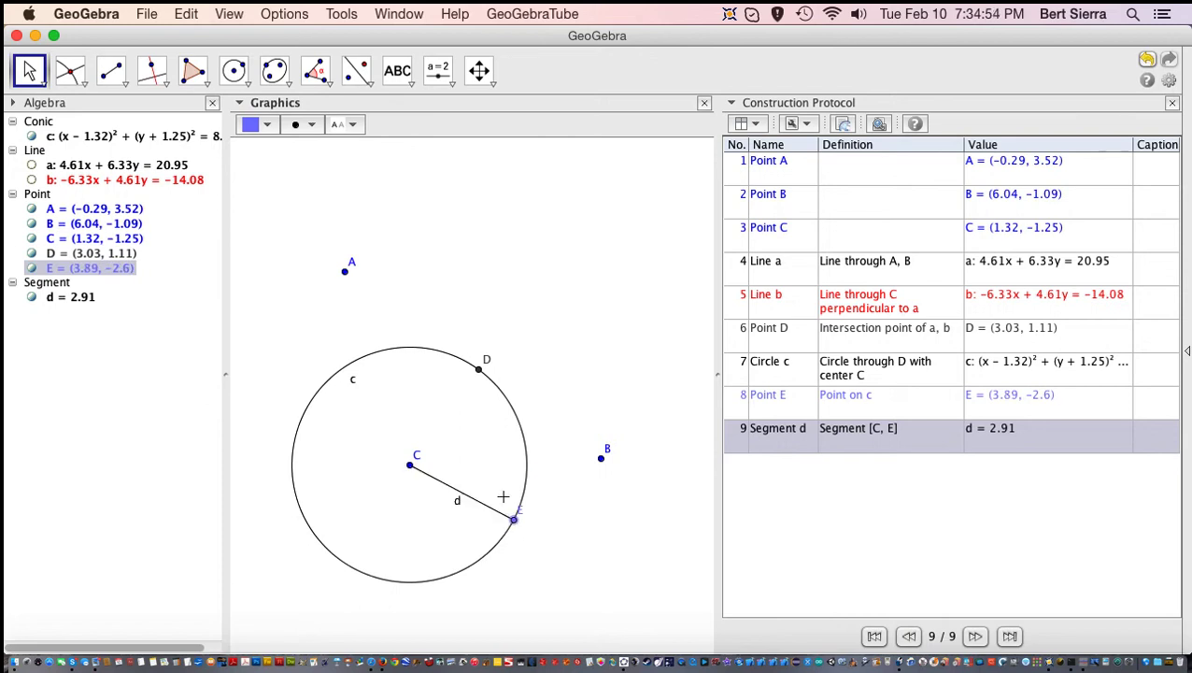
Delete radius segment d and its endpoint E from the circle.
right_click(476, 500)
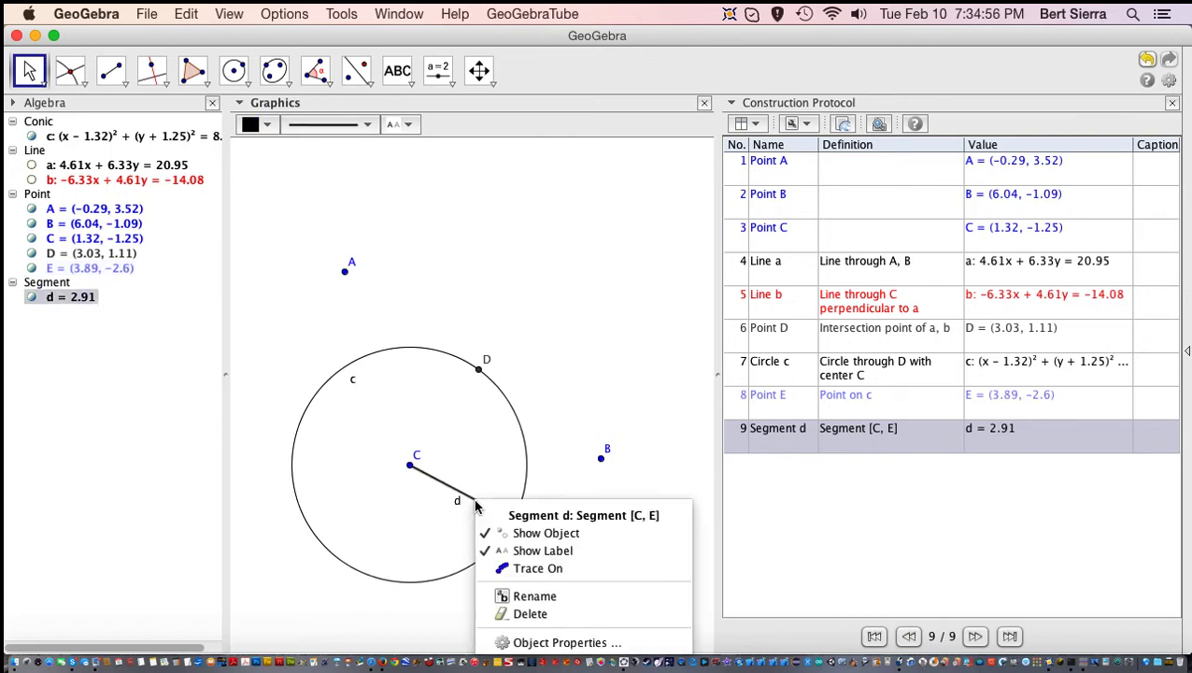
click(502, 614)
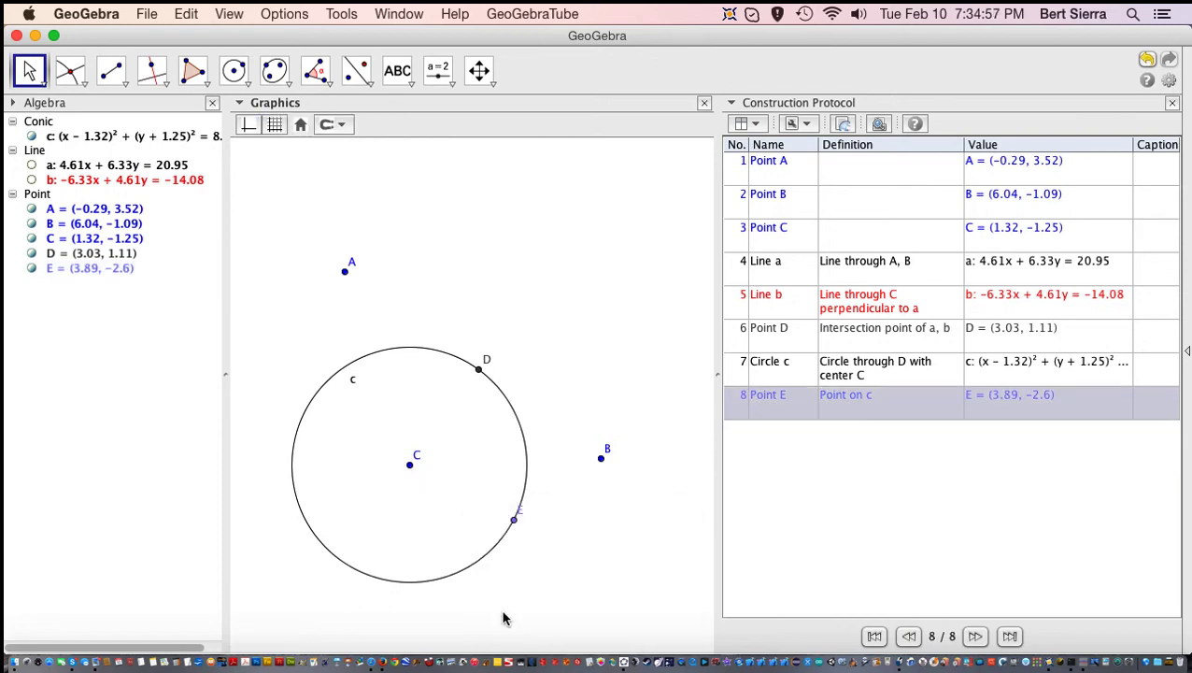
click(512, 521)
right_click(514, 522)
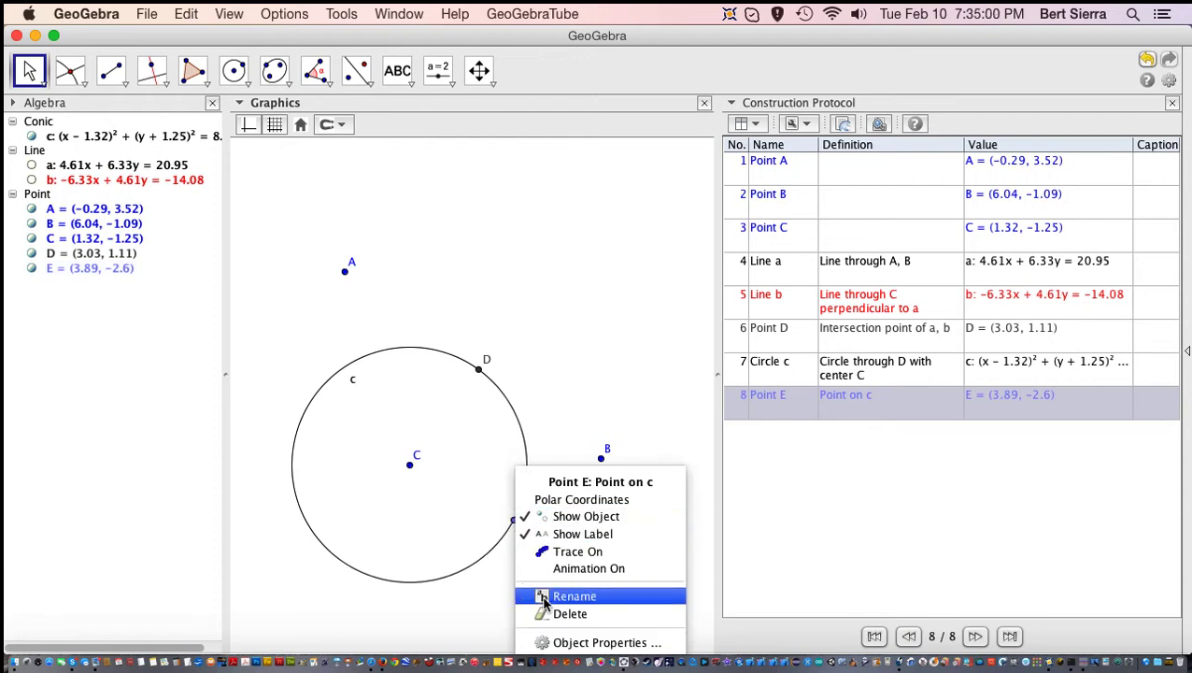
key(Escape)
click(514, 524)
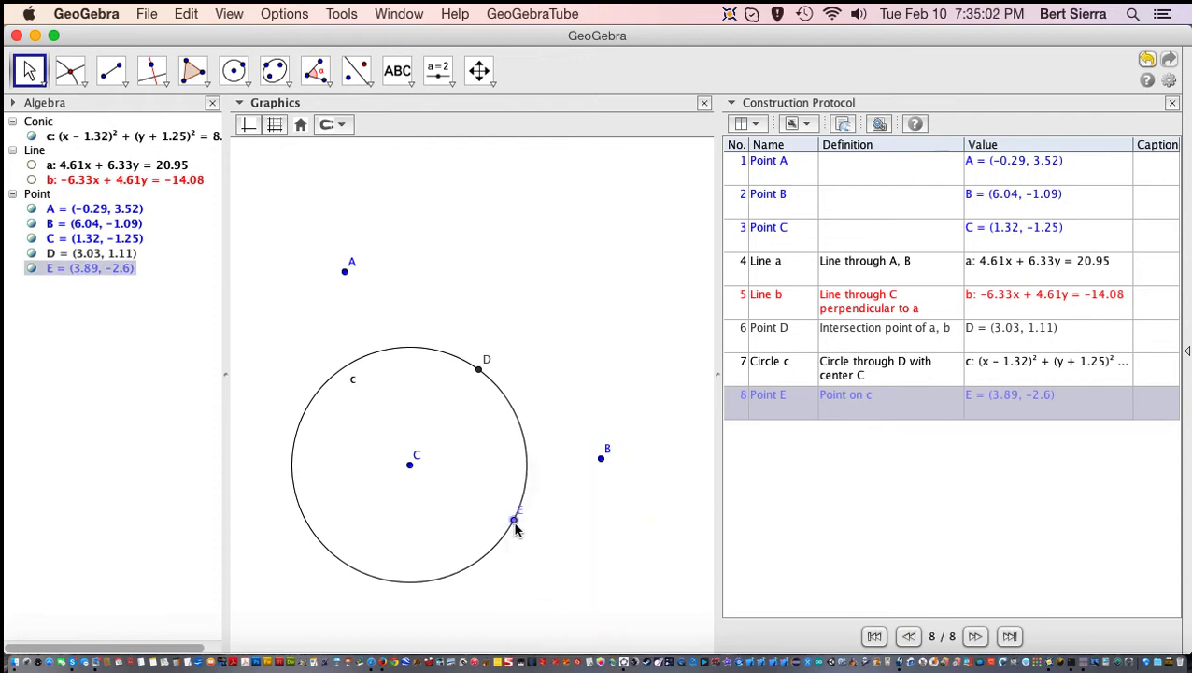
right_click(514, 524)
click(540, 615)
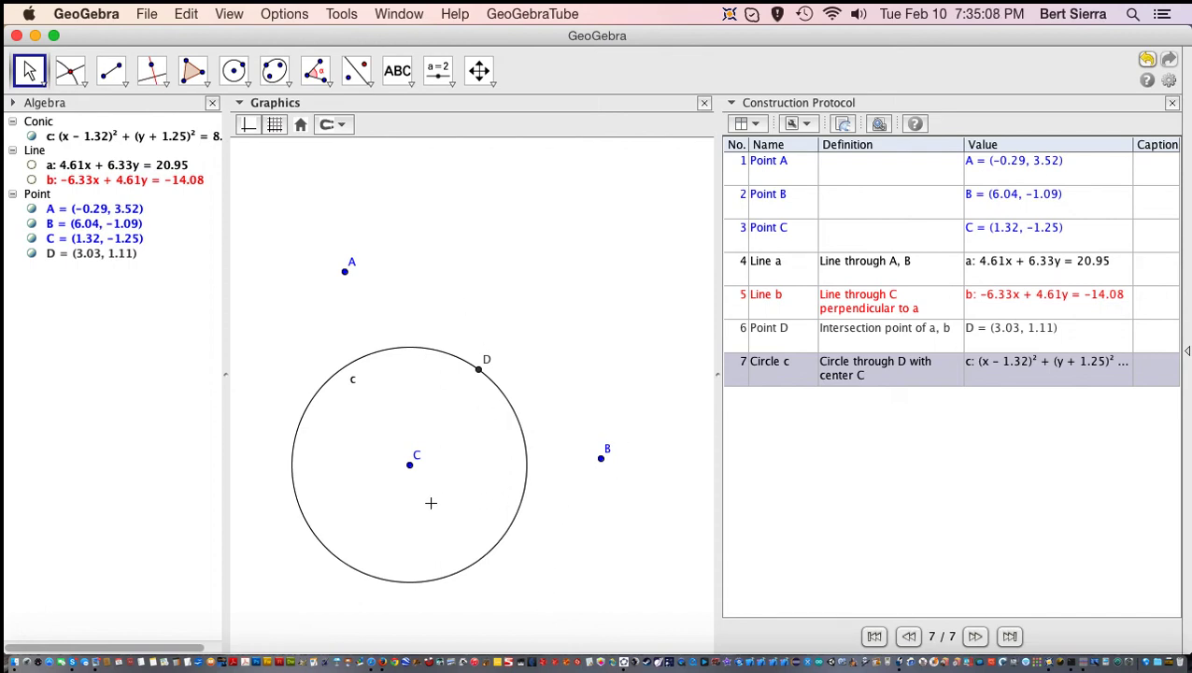
click(37, 197)
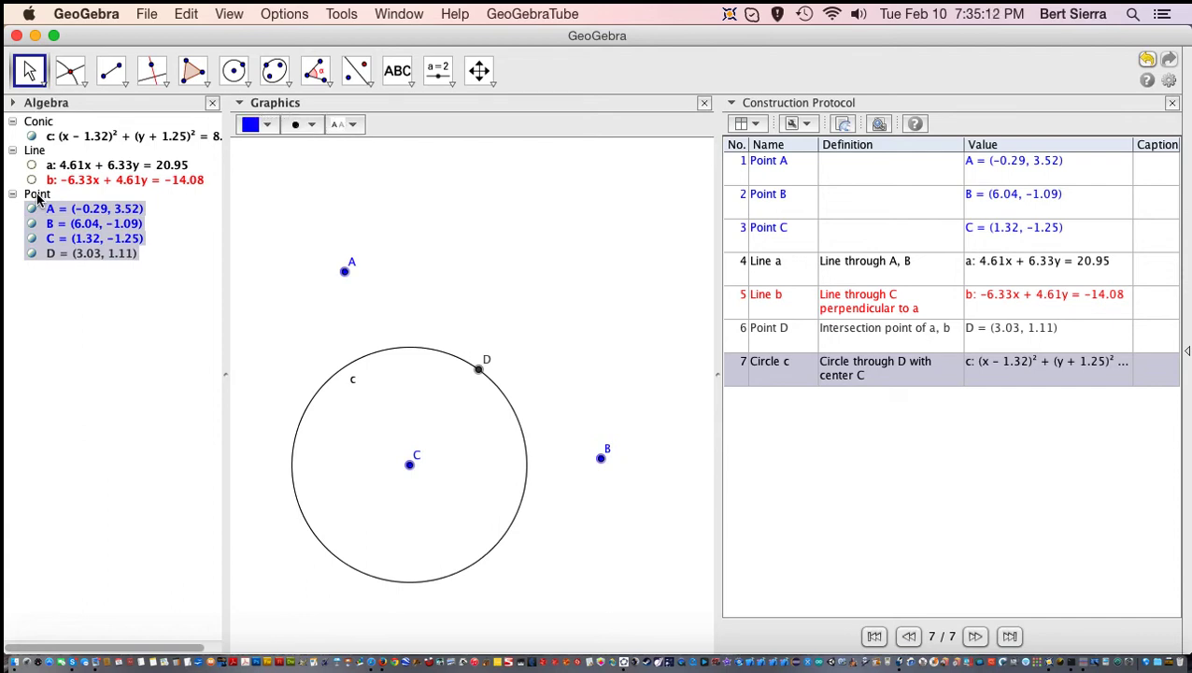
right_click(101, 242)
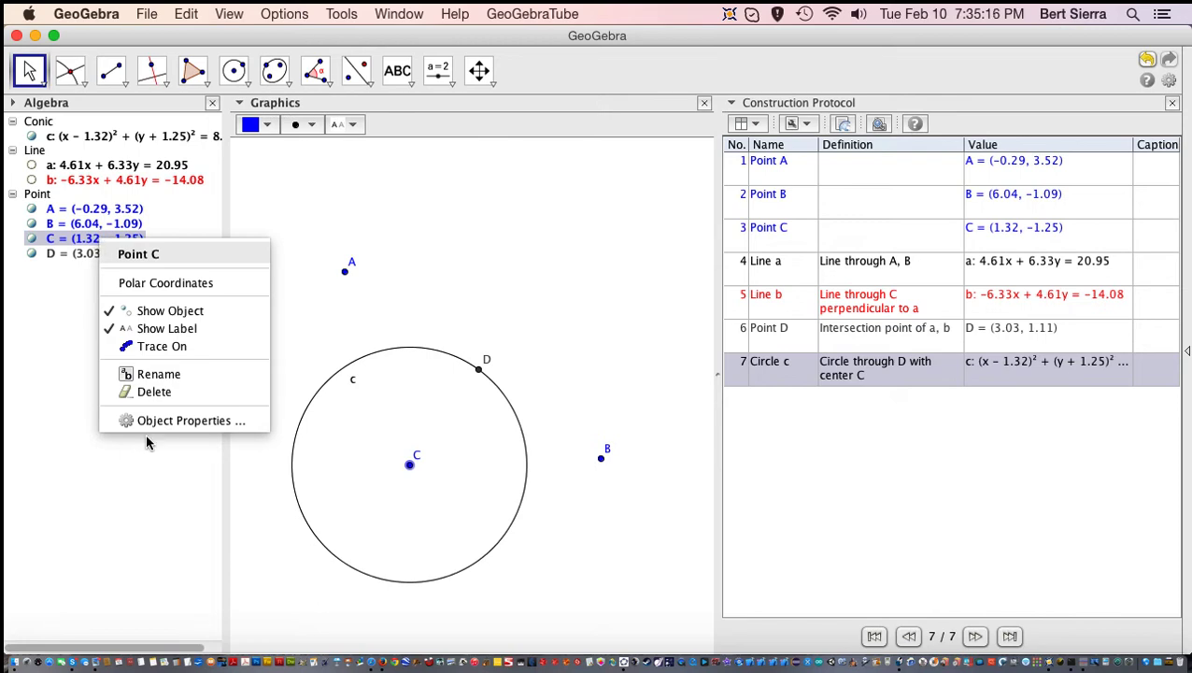
click(165, 421)
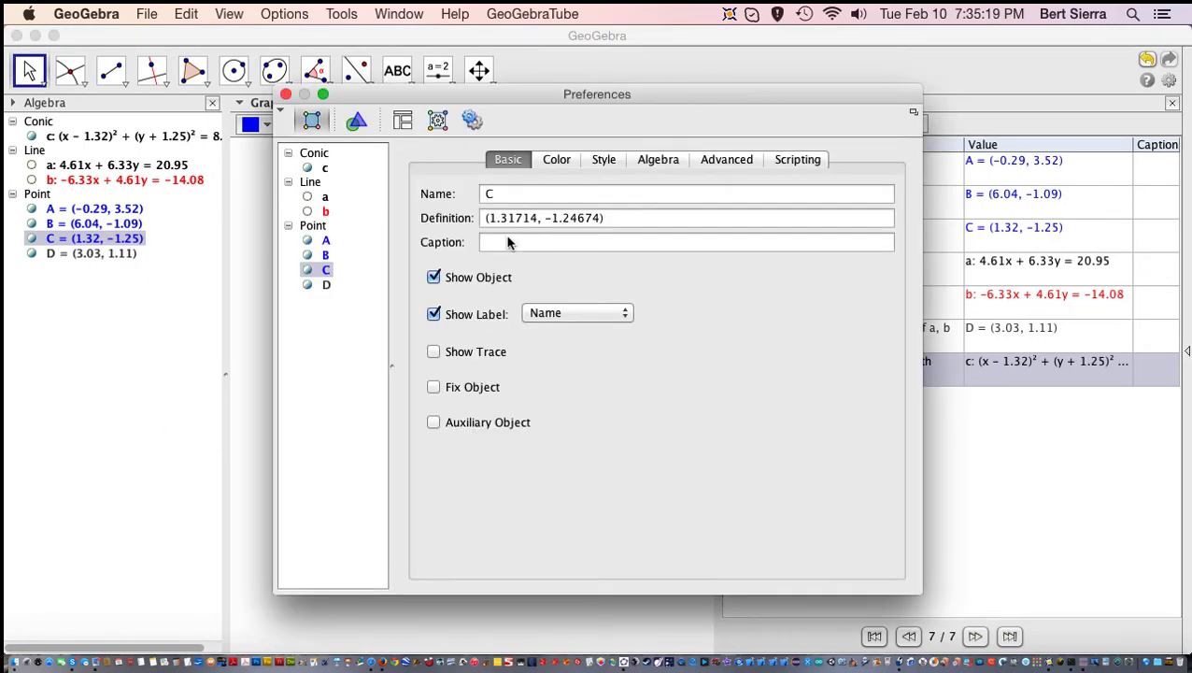
click(440, 317)
click(434, 316)
click(325, 255)
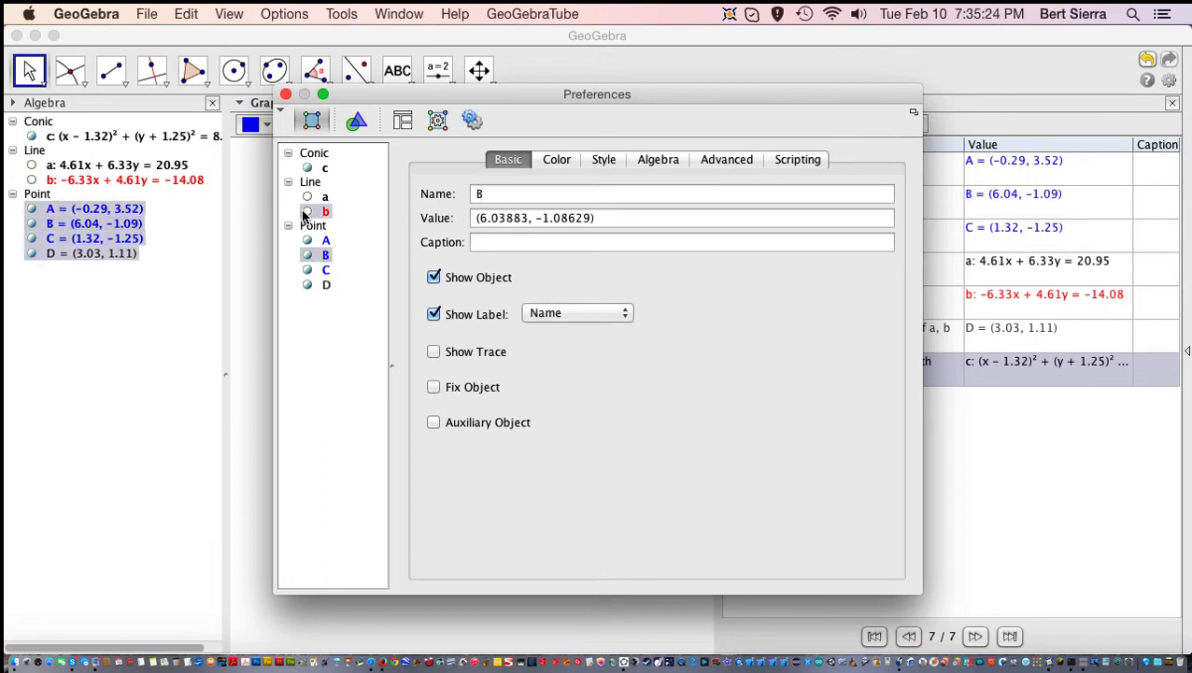
click(285, 94)
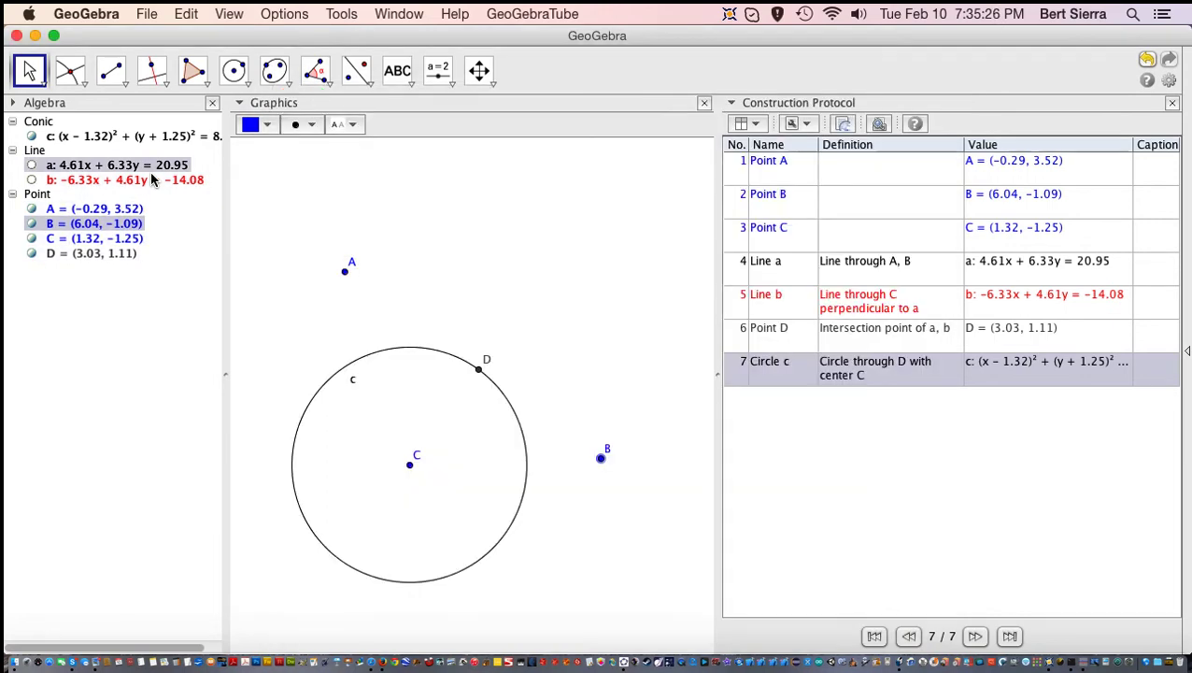
Hide the labels of all points, both lines and circle c in the object properties.
right_click(37, 194)
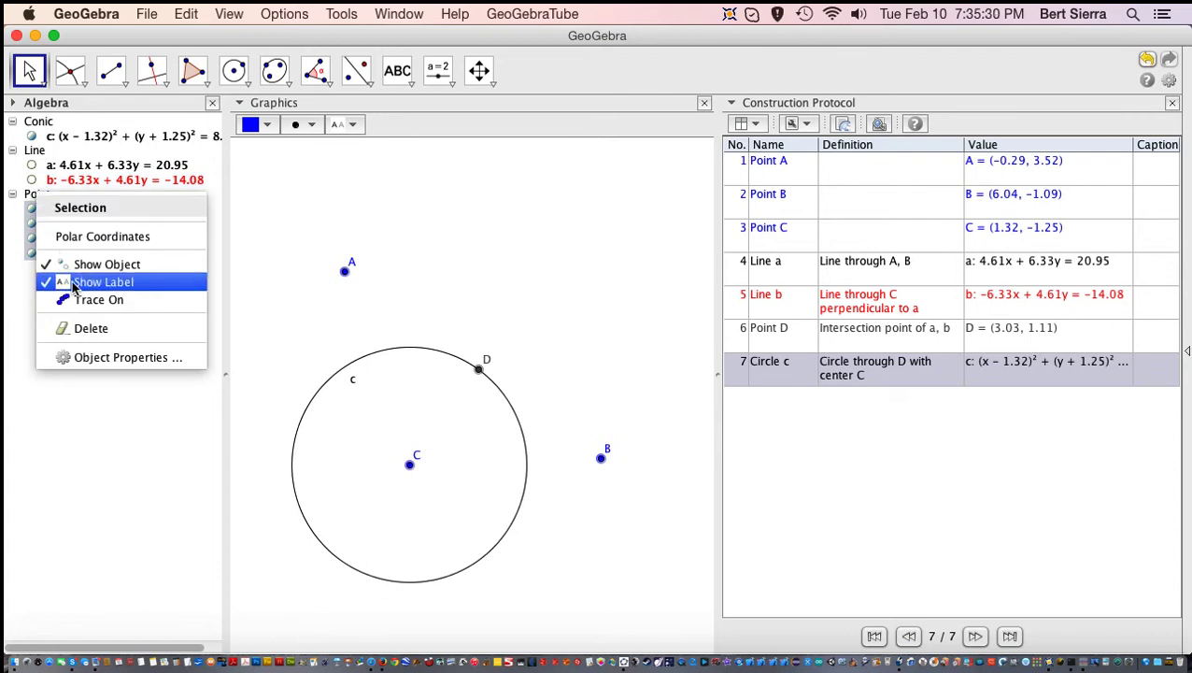
click(81, 357)
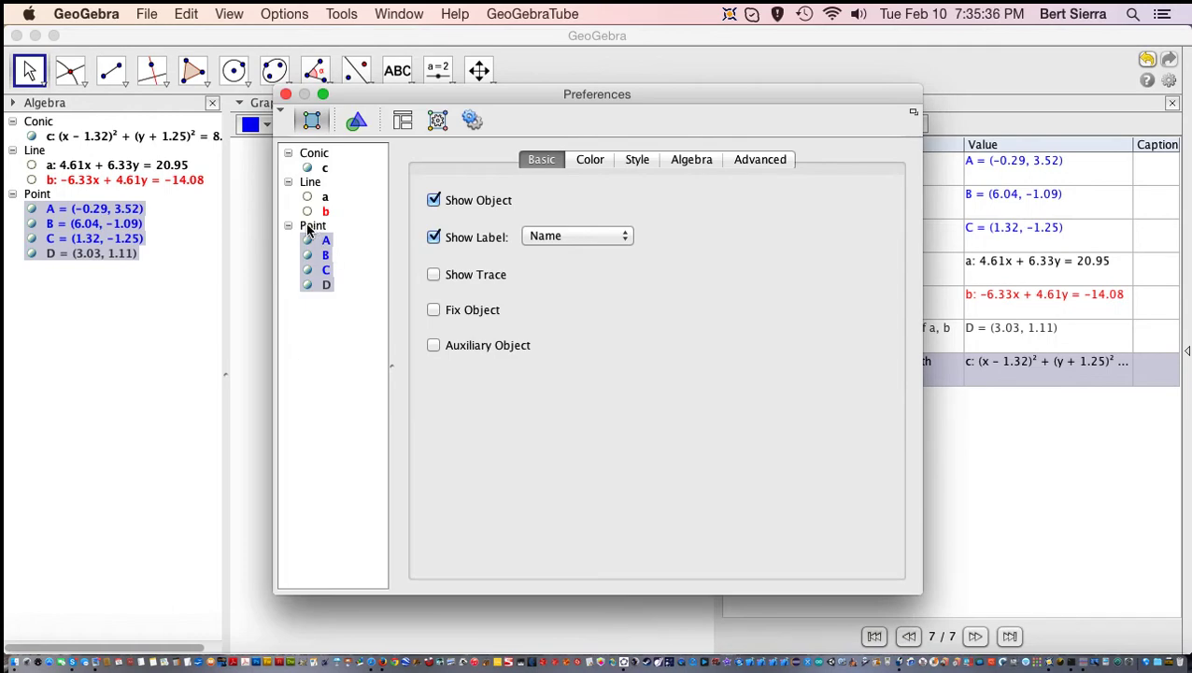
click(434, 237)
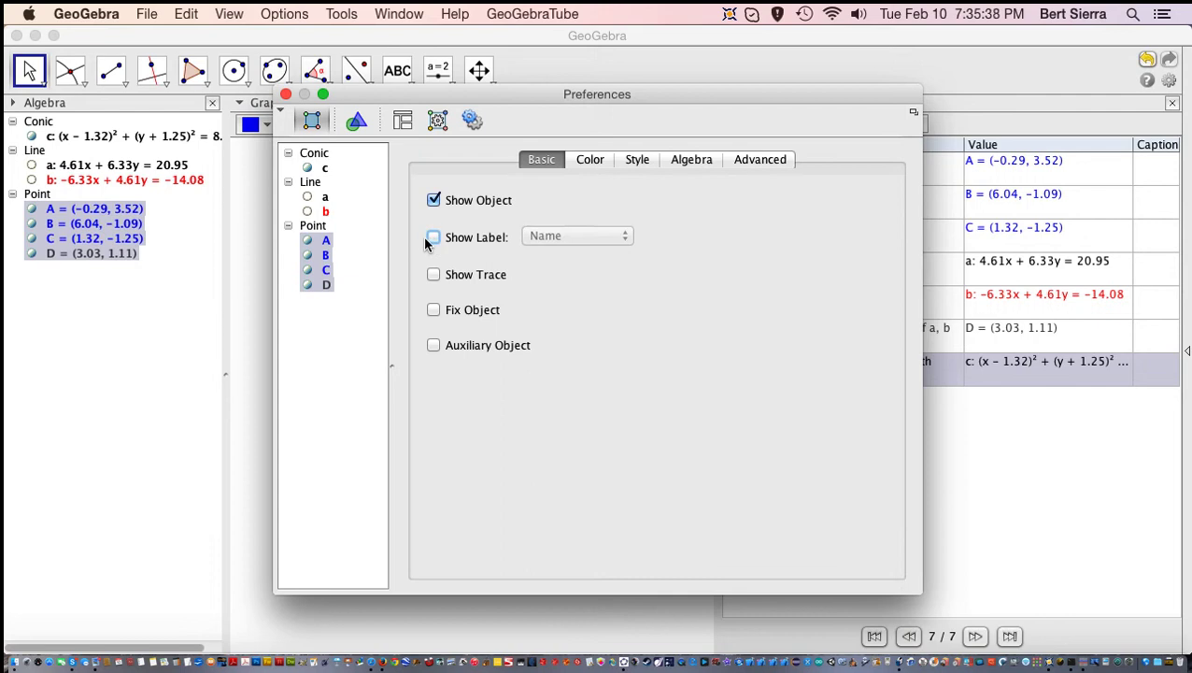
click(309, 183)
click(436, 237)
click(327, 168)
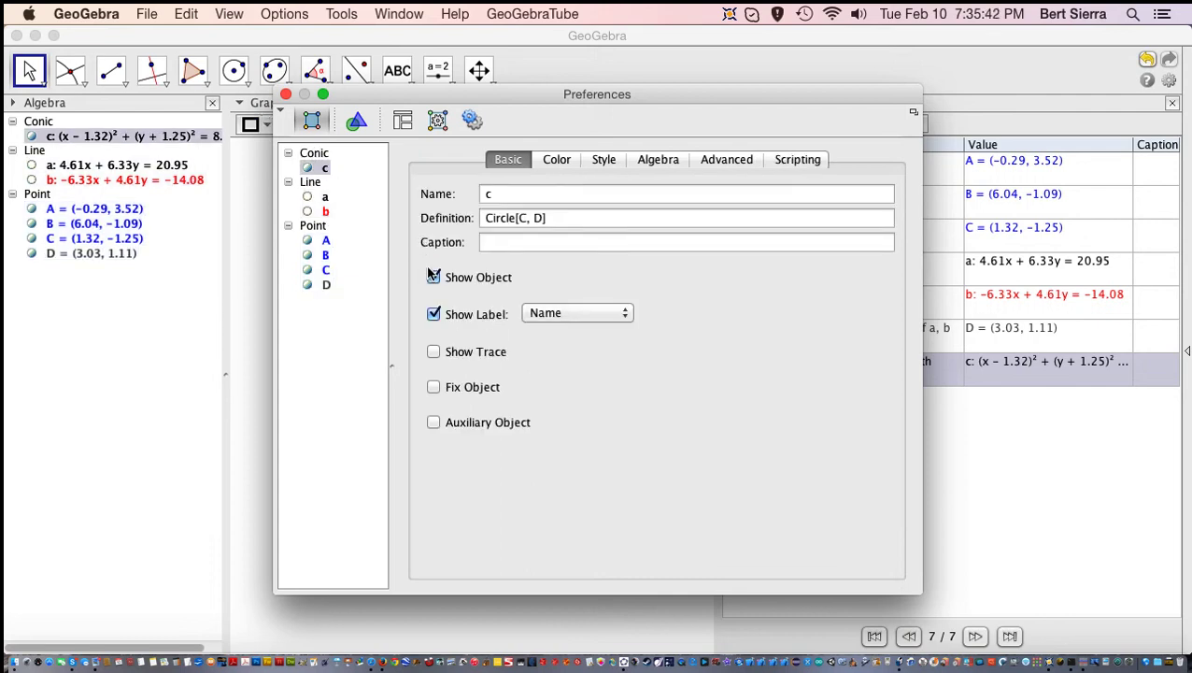
click(434, 317)
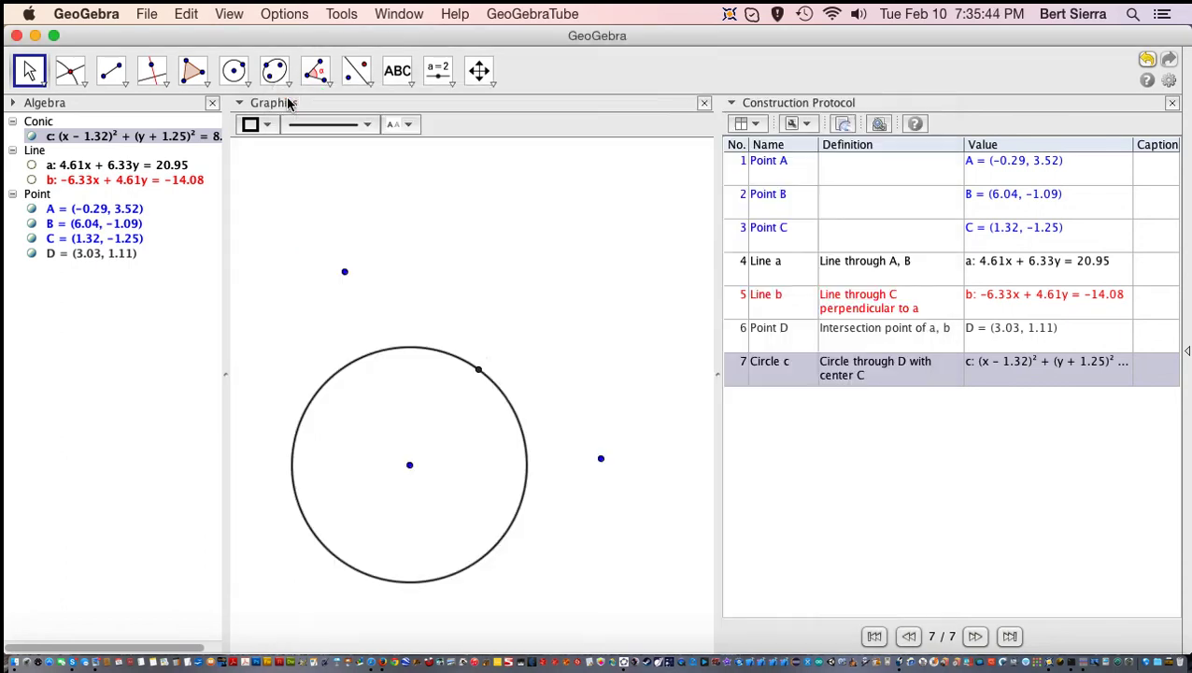
click(286, 95)
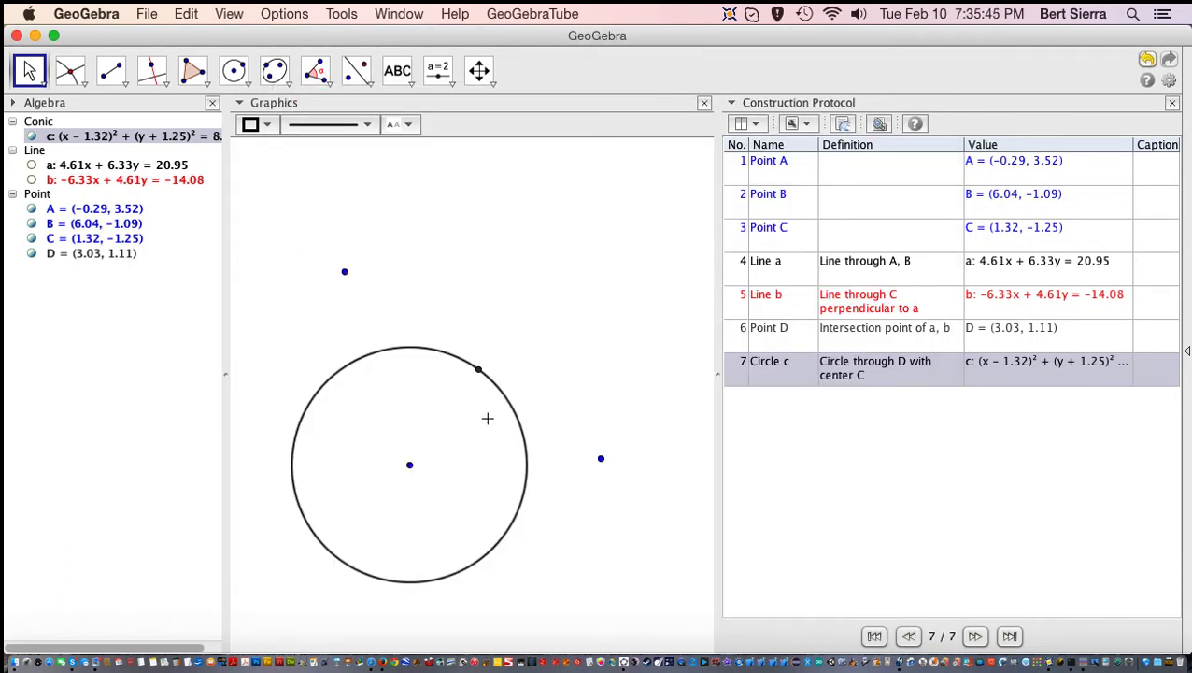
Hide point D, and move A to about (1.16, 4.85), B to about (6.93, -2.28) and C to about (0.7, -1.13).
click(476, 370)
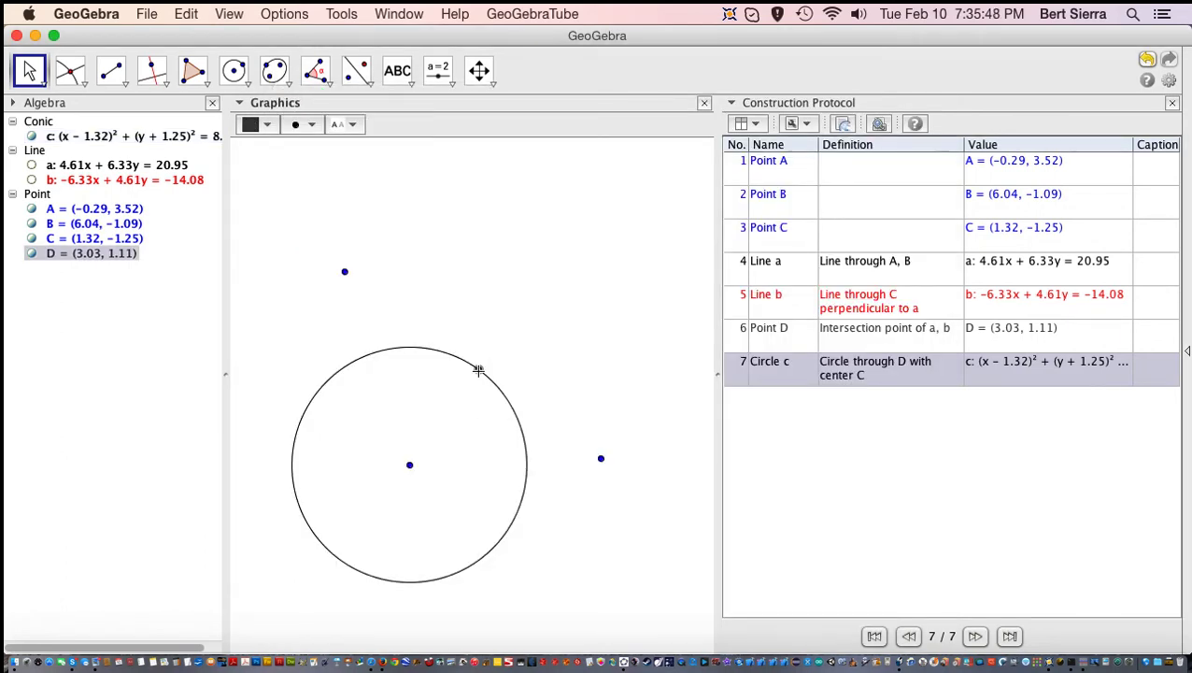
click(32, 253)
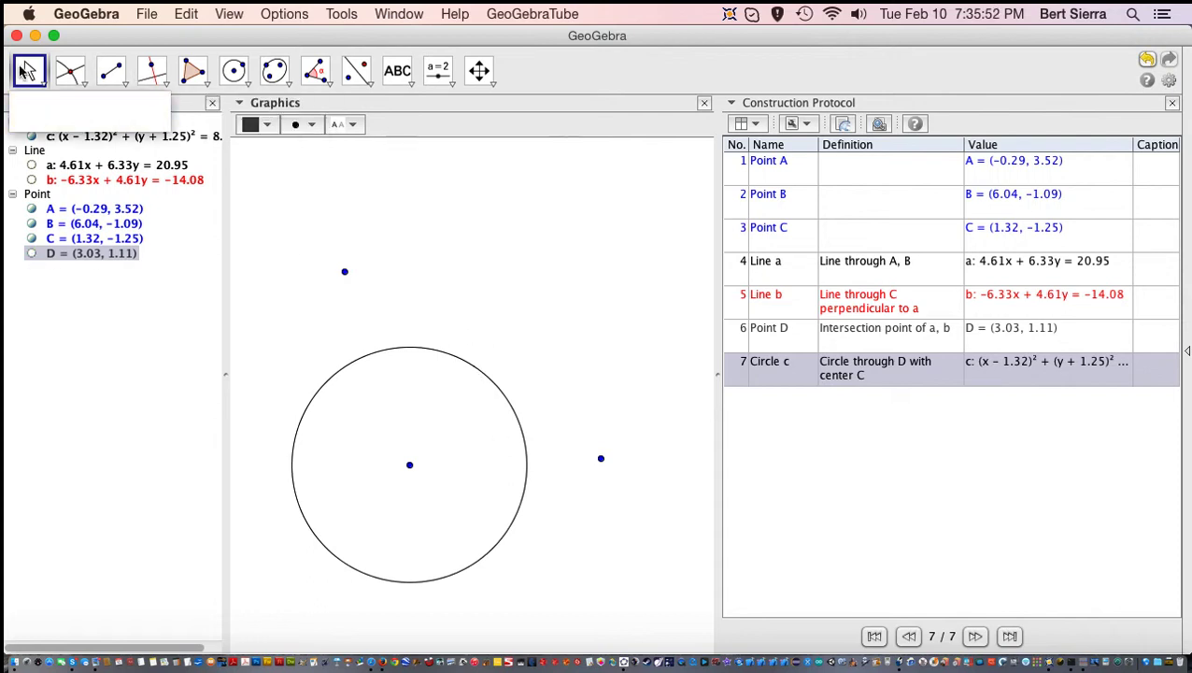
drag(348, 277, 405, 224)
drag(601, 458, 636, 506)
drag(410, 465, 384, 460)
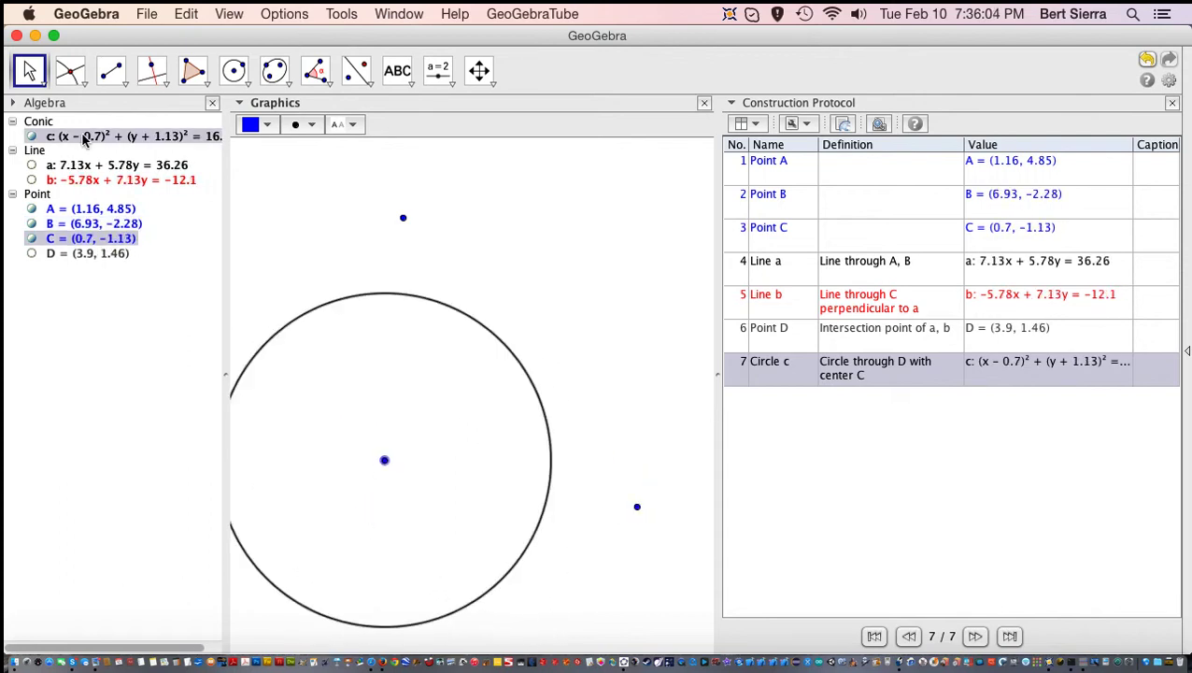
Show line a, and test its tangency by moving C to about (0.17, 0.52), B to about (5.65, 0.7) and A to about (-0.65, 3.82).
click(31, 181)
click(31, 180)
click(31, 179)
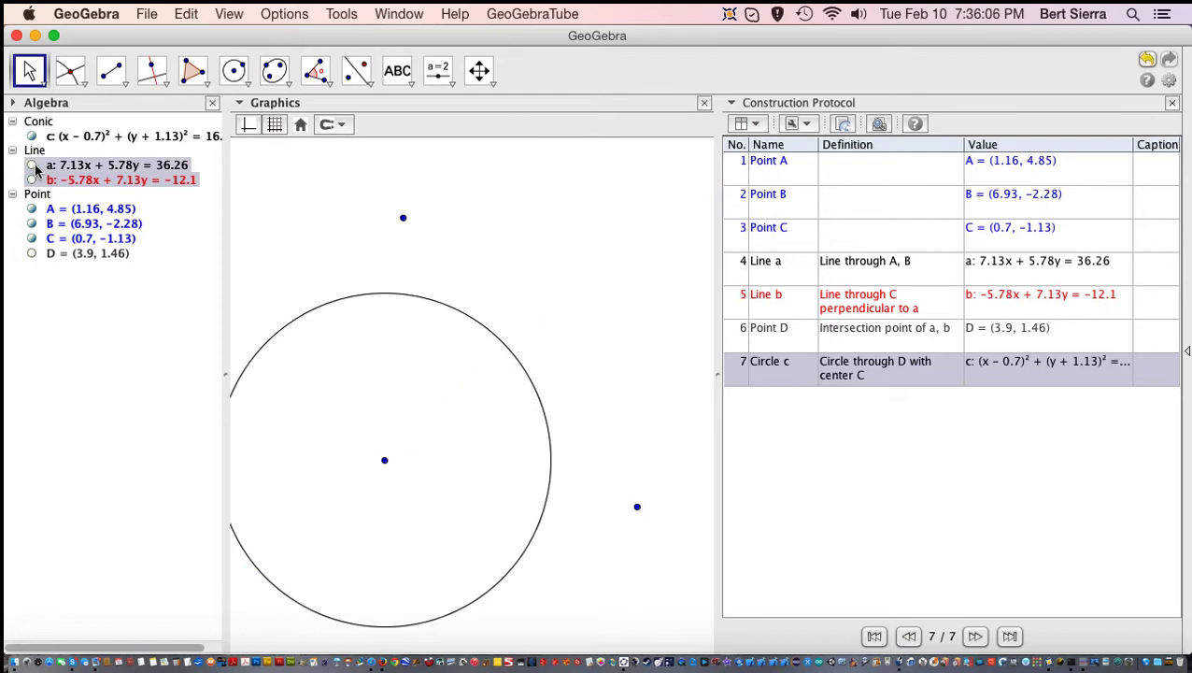
click(31, 164)
drag(384, 460, 425, 522)
drag(385, 408, 363, 393)
click(636, 507)
drag(637, 512, 585, 386)
drag(404, 218, 332, 265)
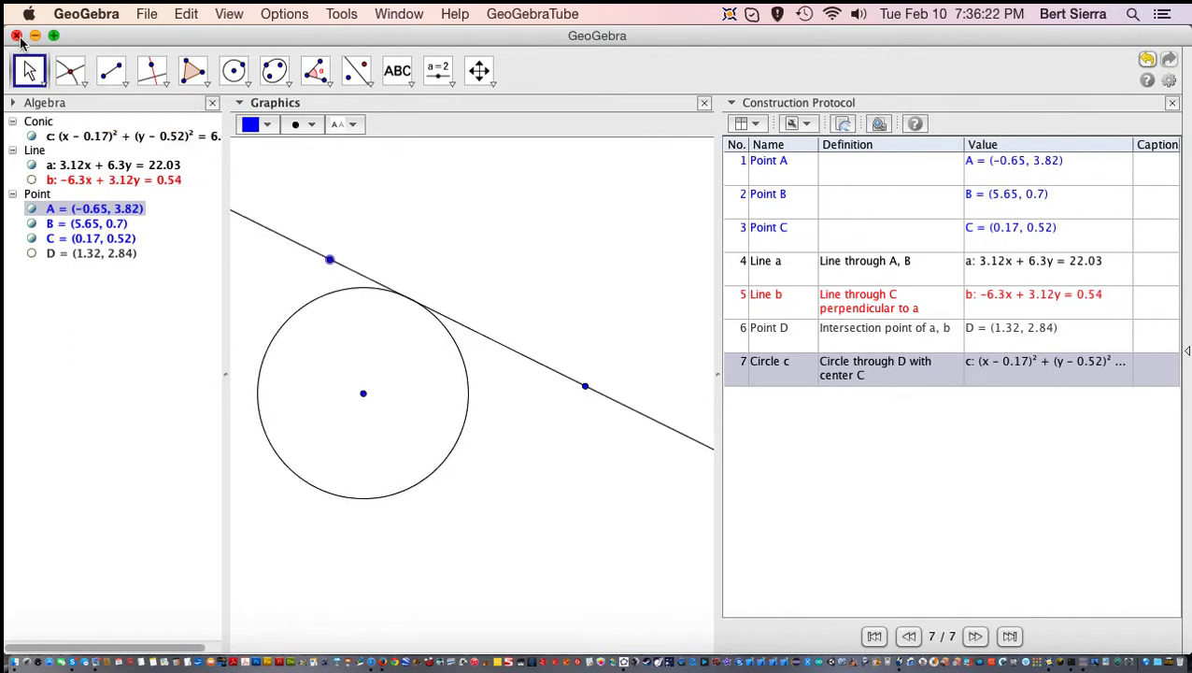
Close the construction without saving, and reopen GeoGebra in the Geometry perspective.
click(17, 36)
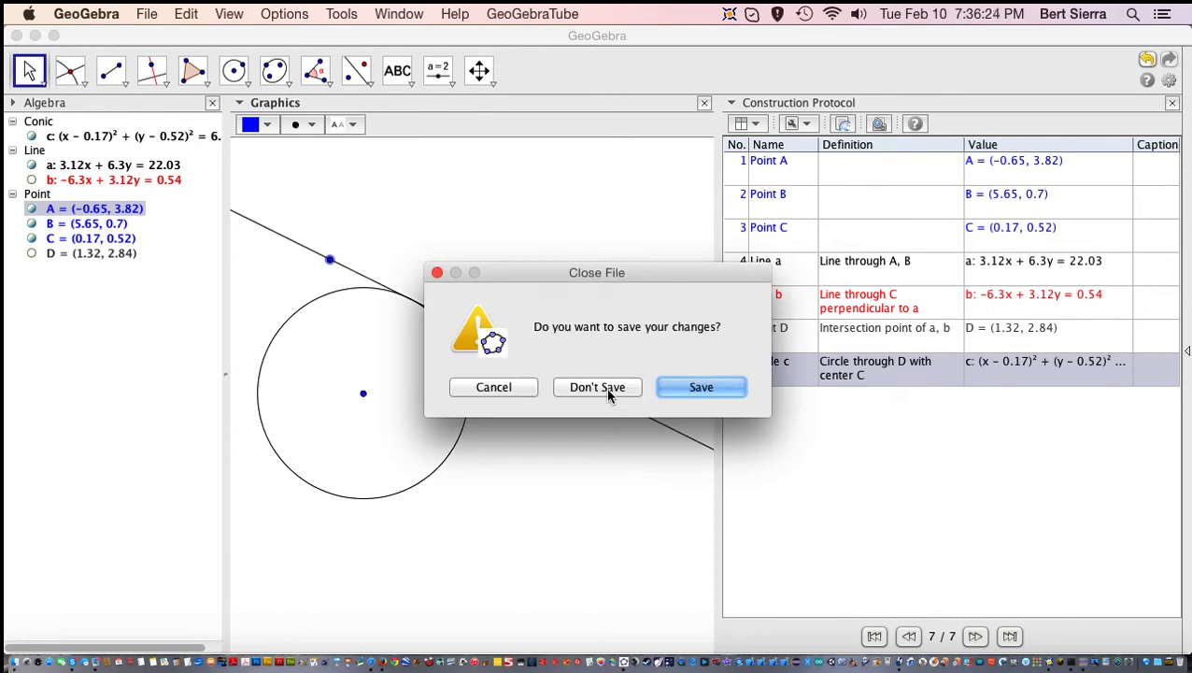
click(606, 388)
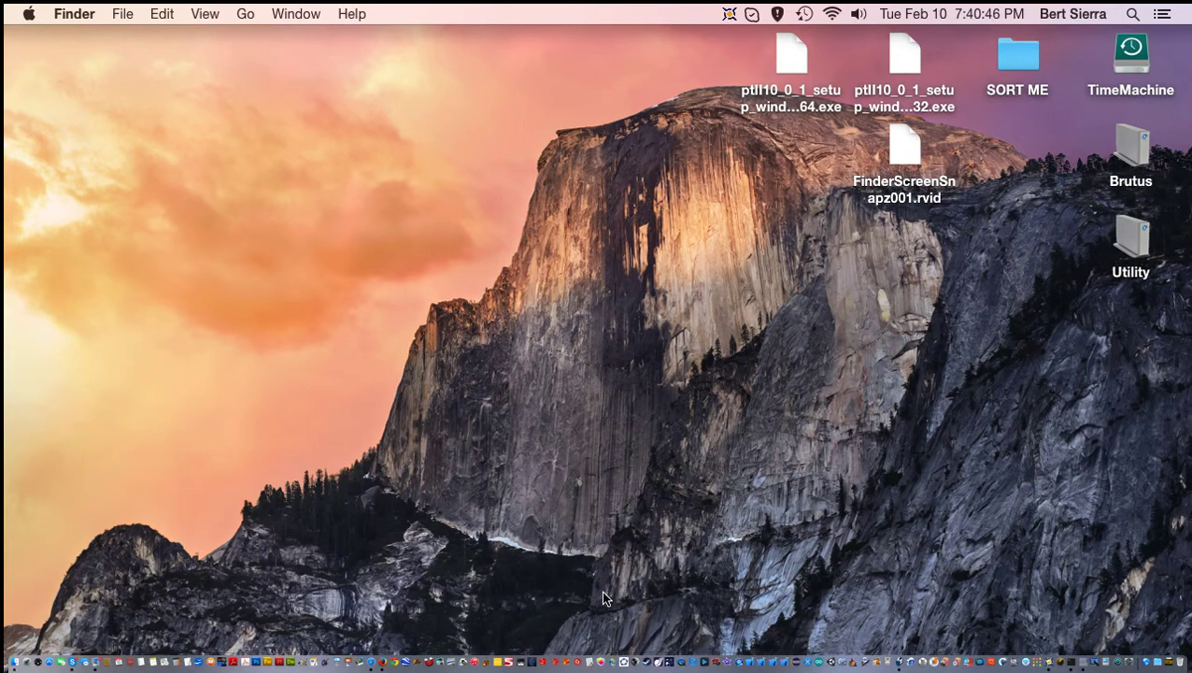
click(623, 658)
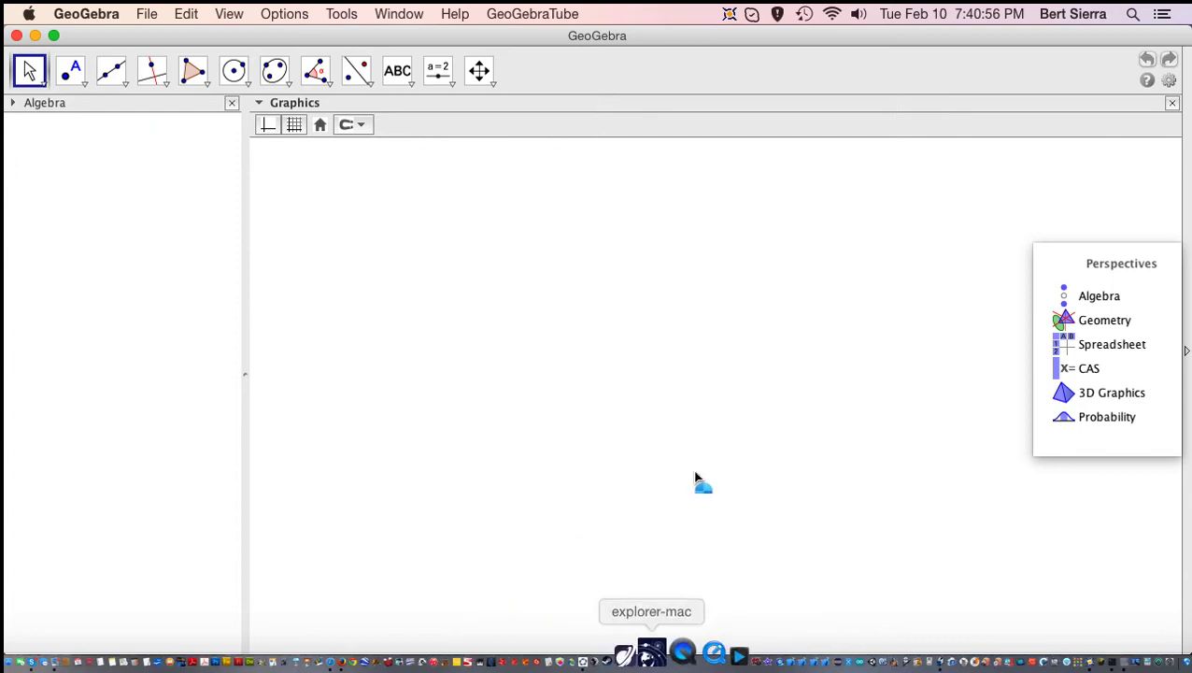
click(1100, 320)
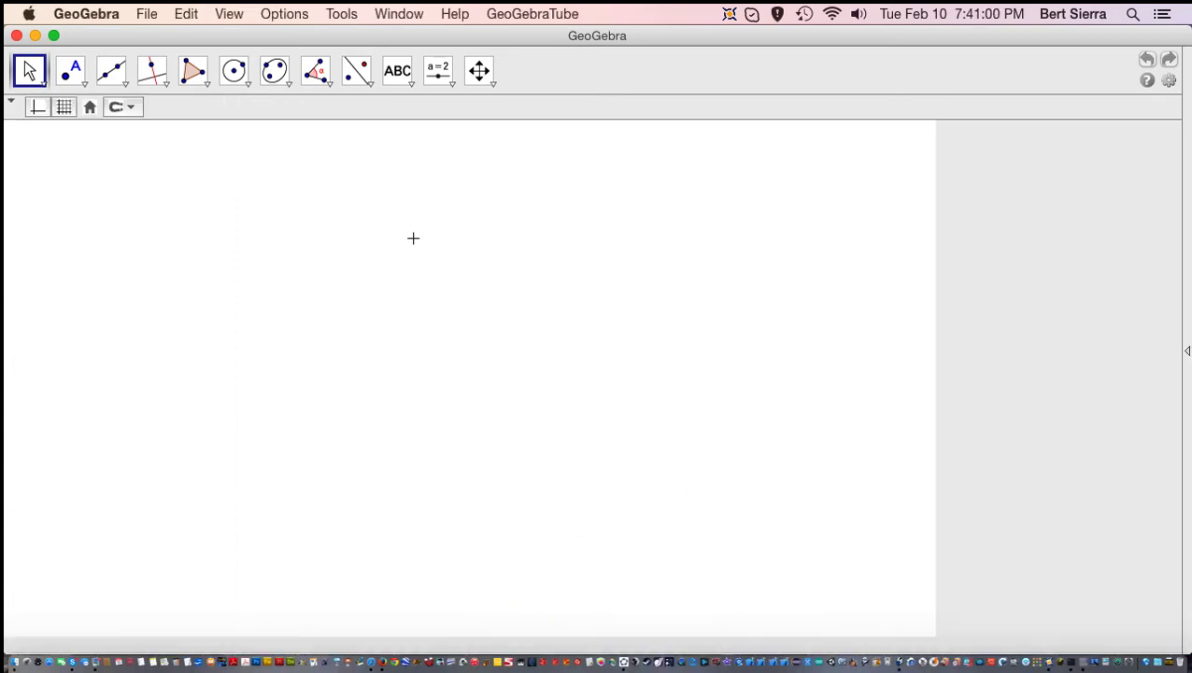
Turn on the coordinate axes for the Graphics view, and shift the view so mainly the first quadrant shows.
click(227, 12)
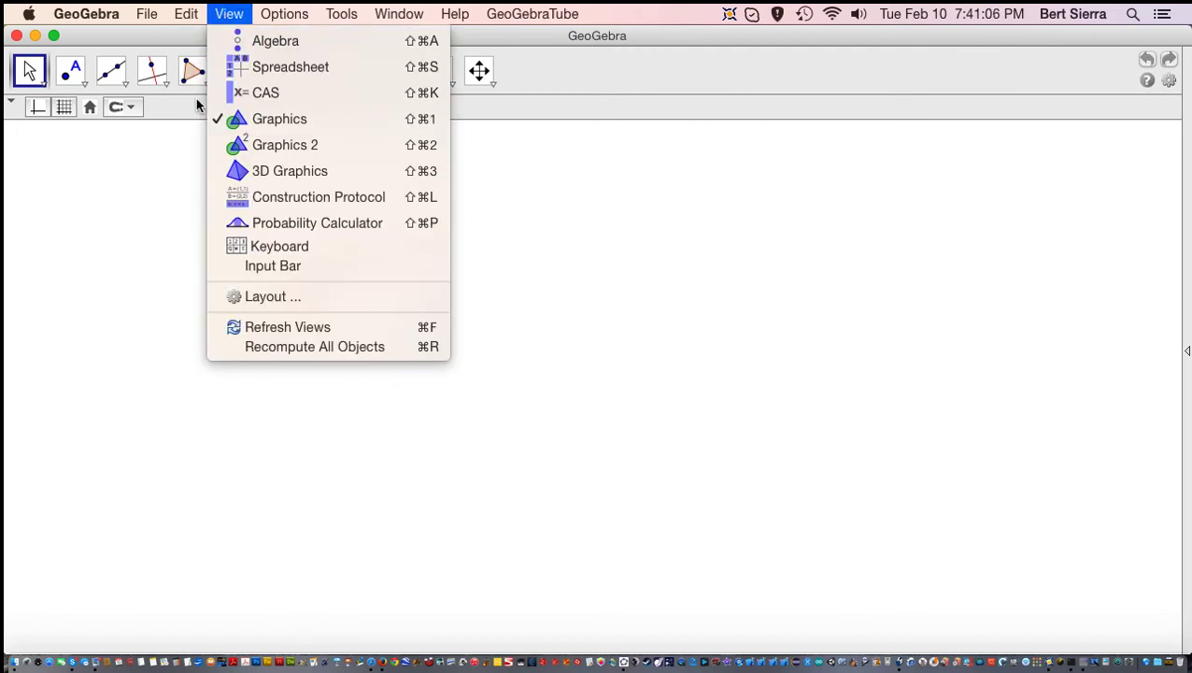
click(252, 297)
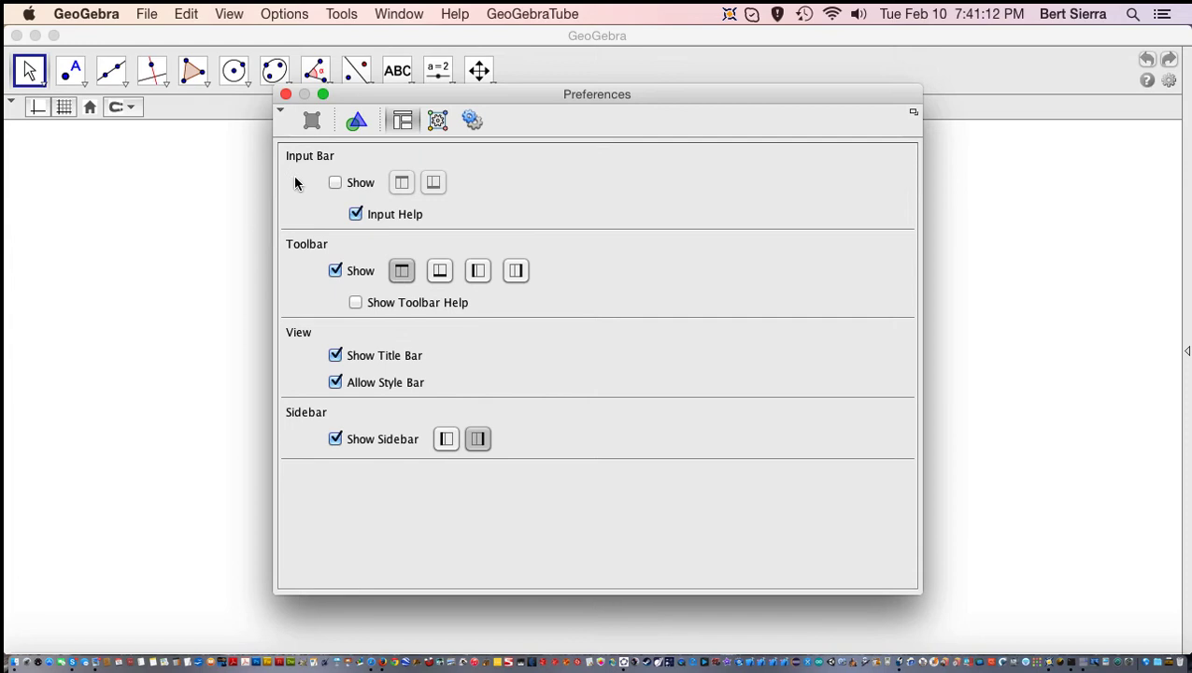
click(354, 125)
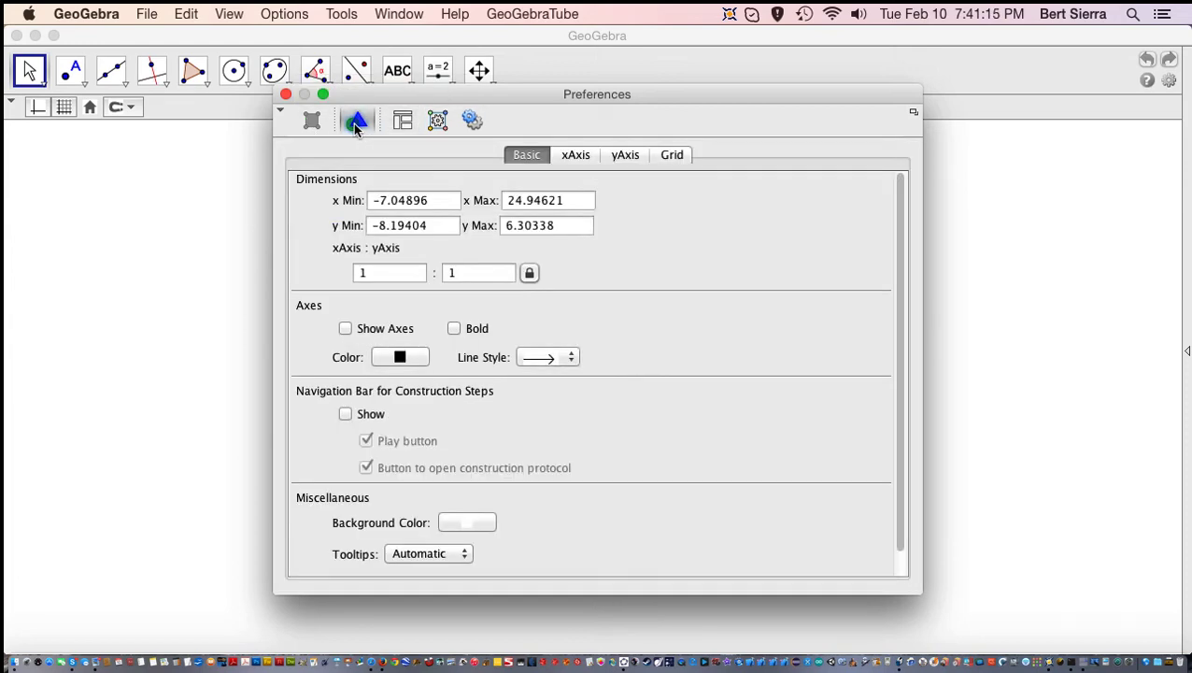
click(345, 328)
click(285, 95)
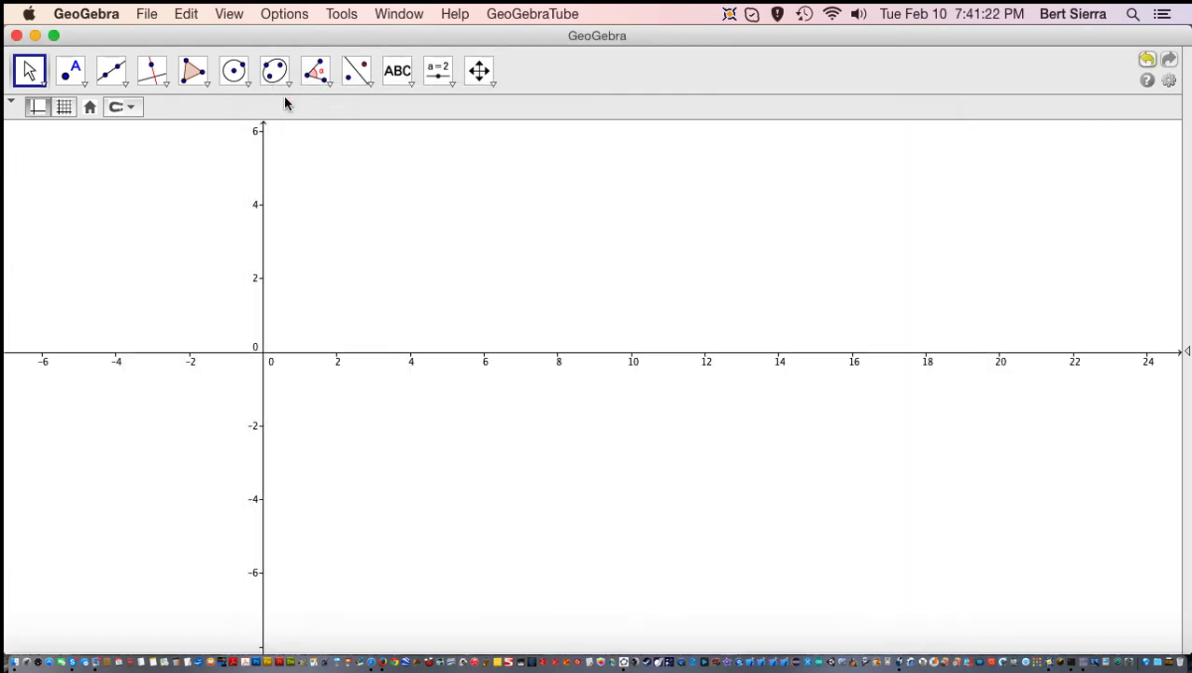
click(480, 75)
drag(378, 245, 442, 435)
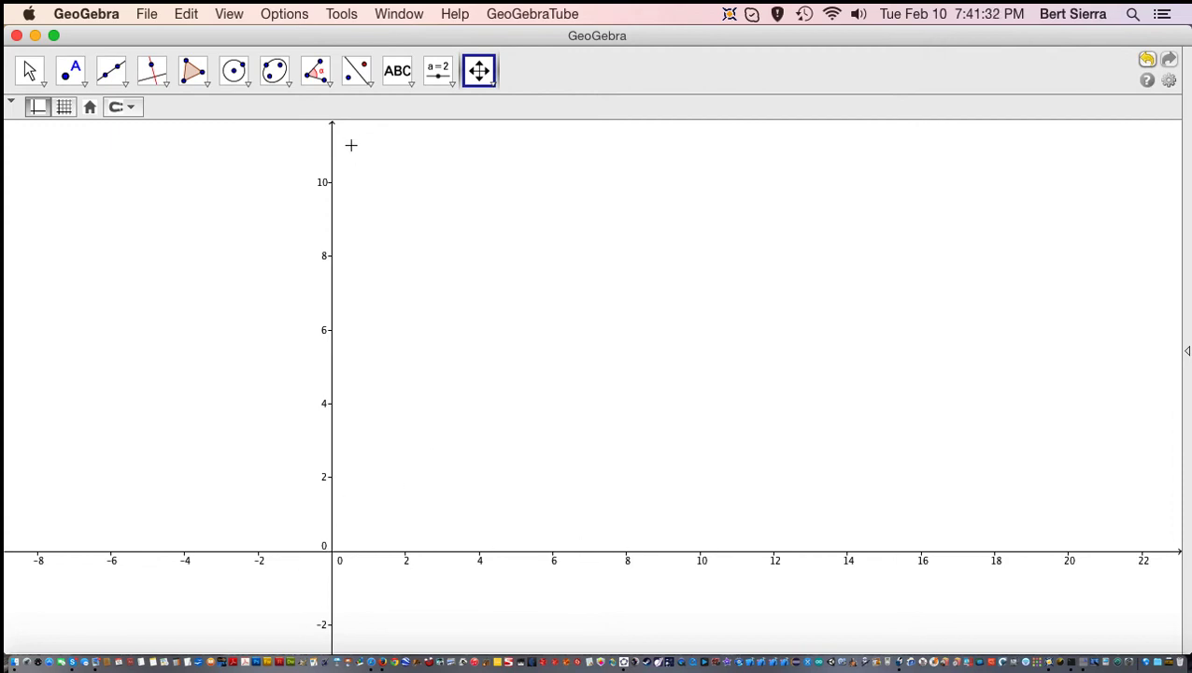
Add a horizontal number slider a ranging from 0 to 12 at about (12.4, 9.3), and set a to 0.
click(437, 72)
click(434, 72)
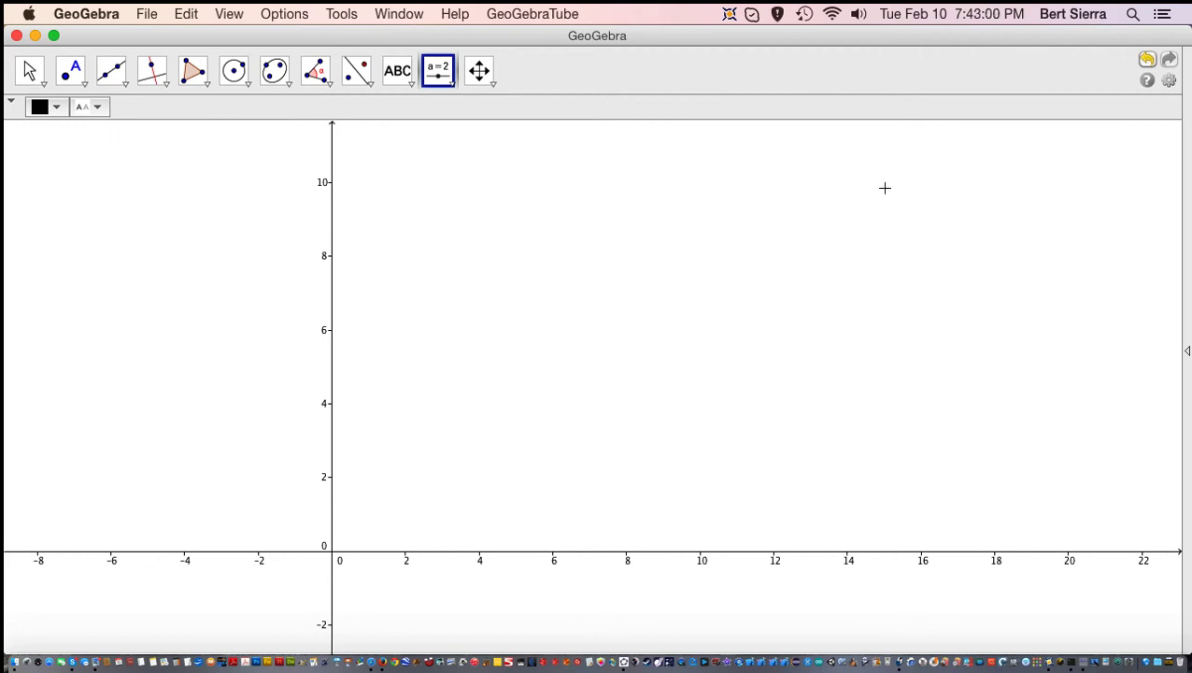
click(787, 207)
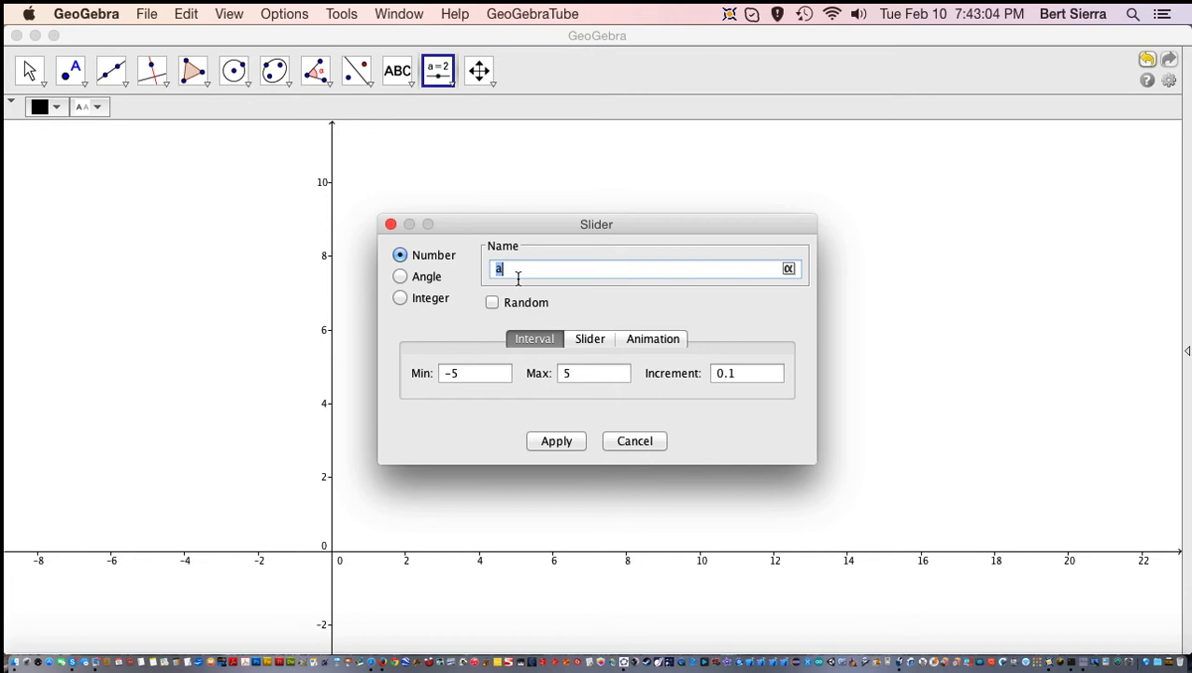
click(447, 373)
text(0)
key(Tab)
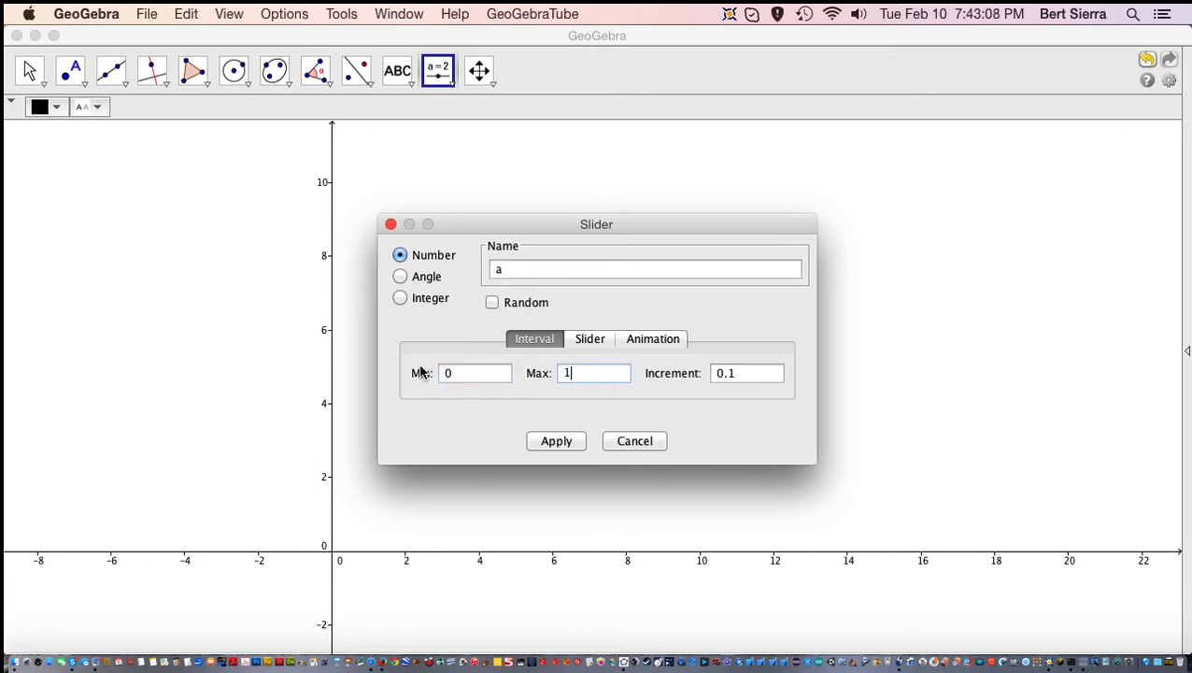
click(590, 339)
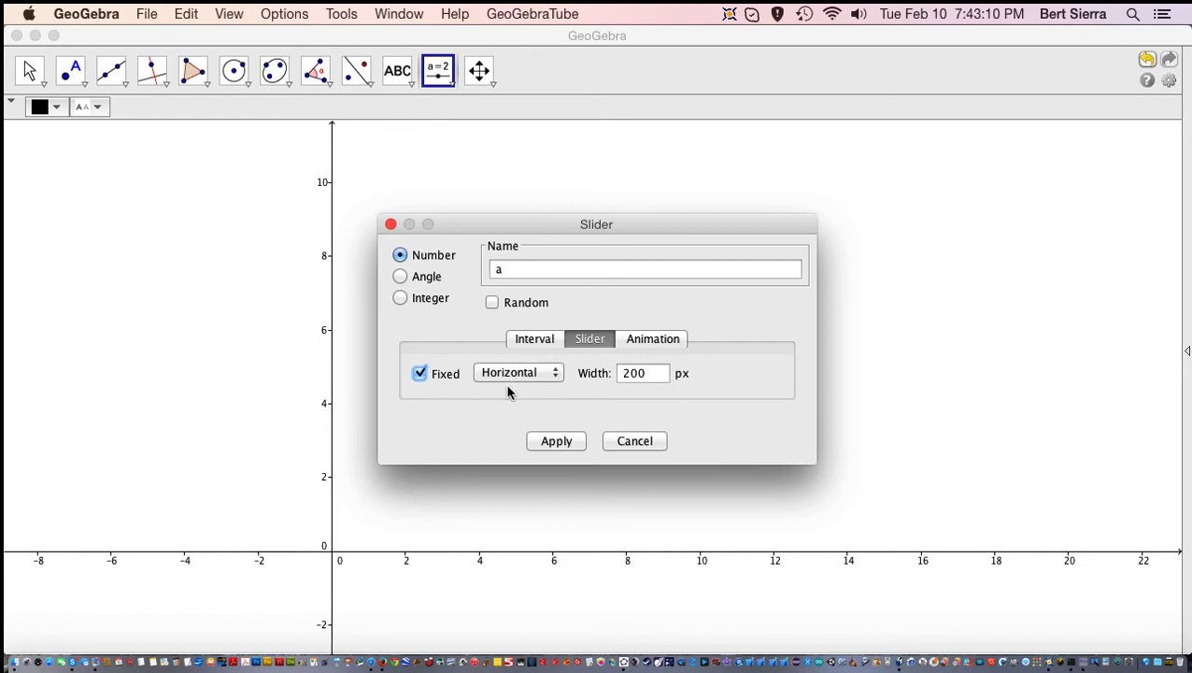
click(650, 342)
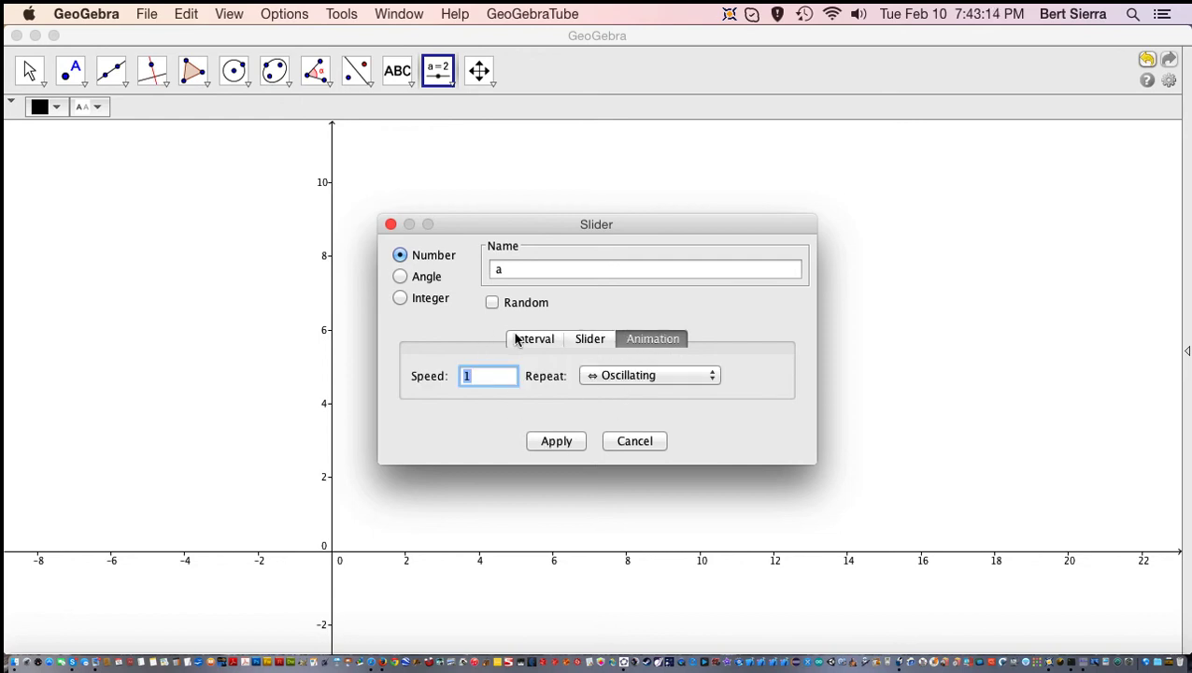
click(523, 342)
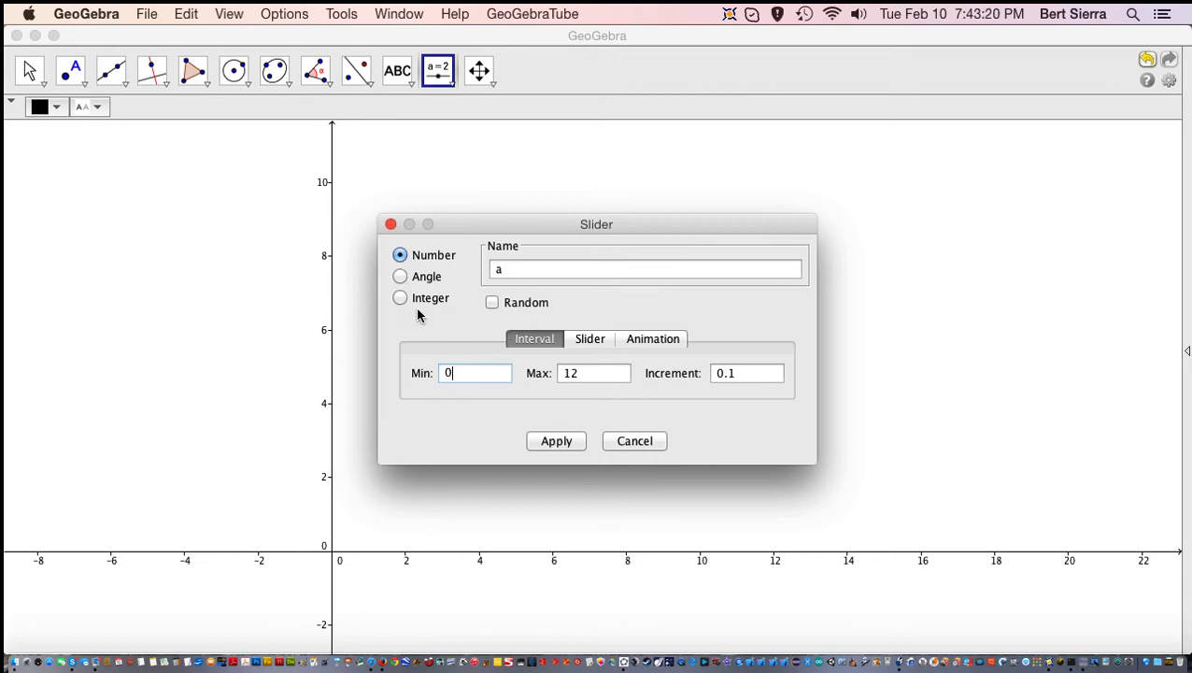
click(559, 442)
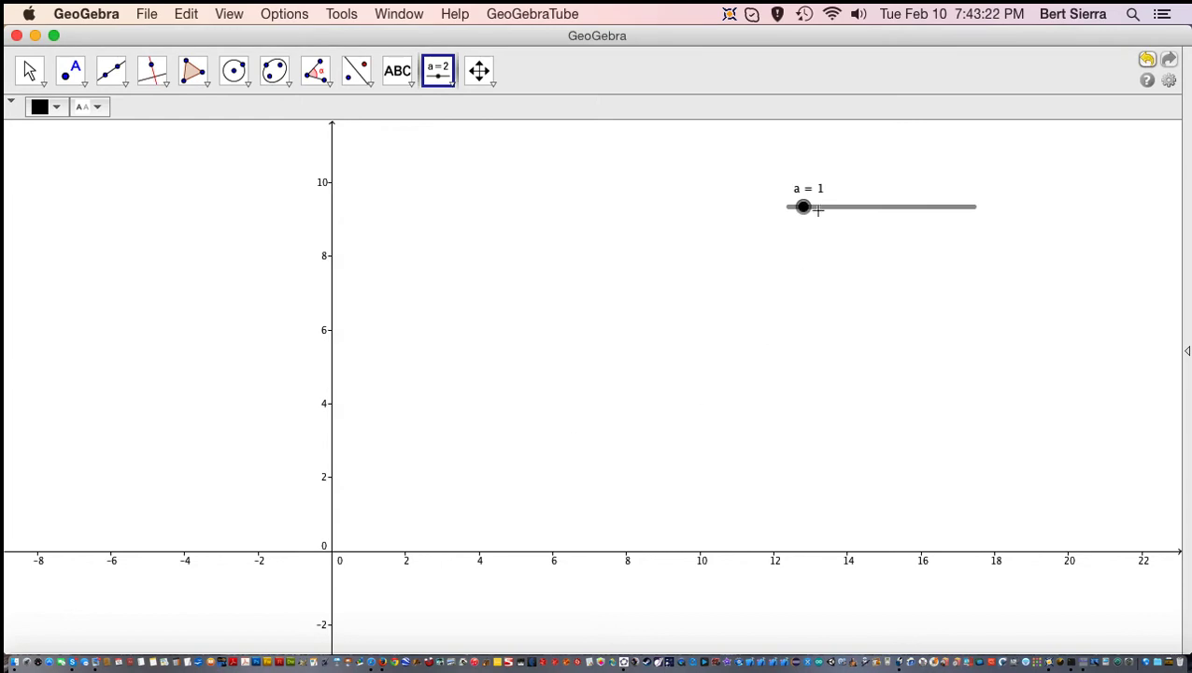
mouse_move(802, 207)
mouse_down()
mouse_move(979, 220)
mouse_move(786, 224)
mouse_up()
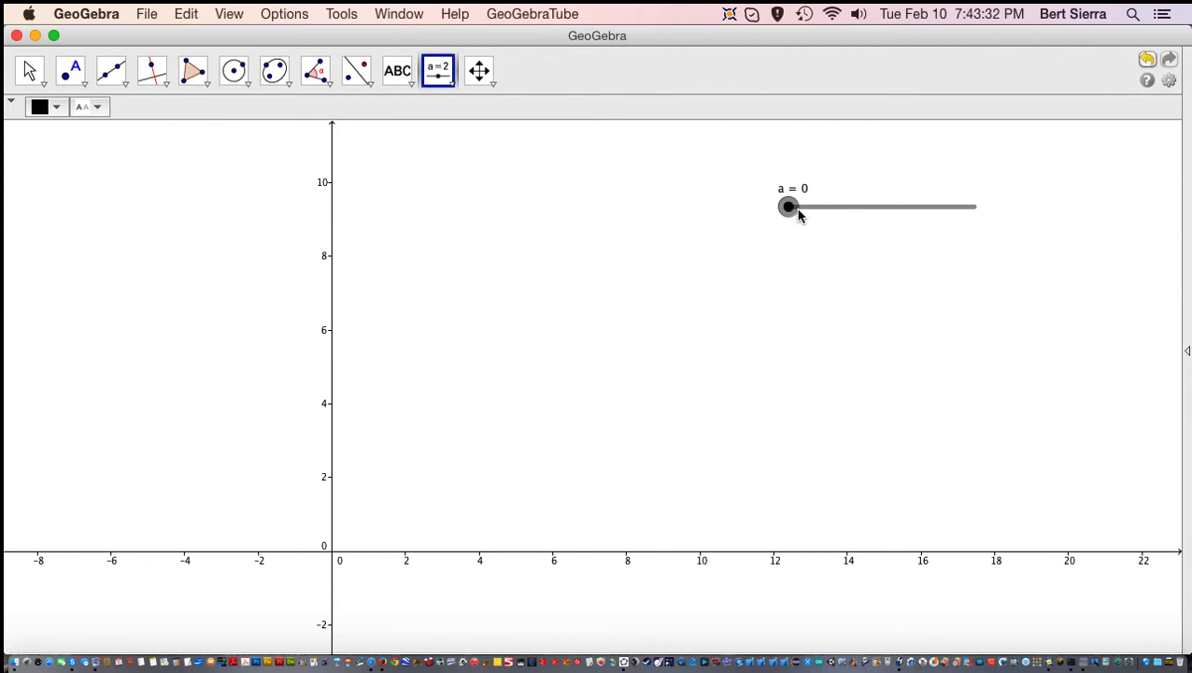
Begin a second number slider b at about (18.1, 4), with a minimum of 0 and a maximum of 10.
click(999, 402)
drag(481, 374, 428, 372)
text(0)
key(Tab)
text(10)
key(BackSpace)
key(BackSpace)
key(BackSpace)
text(10)
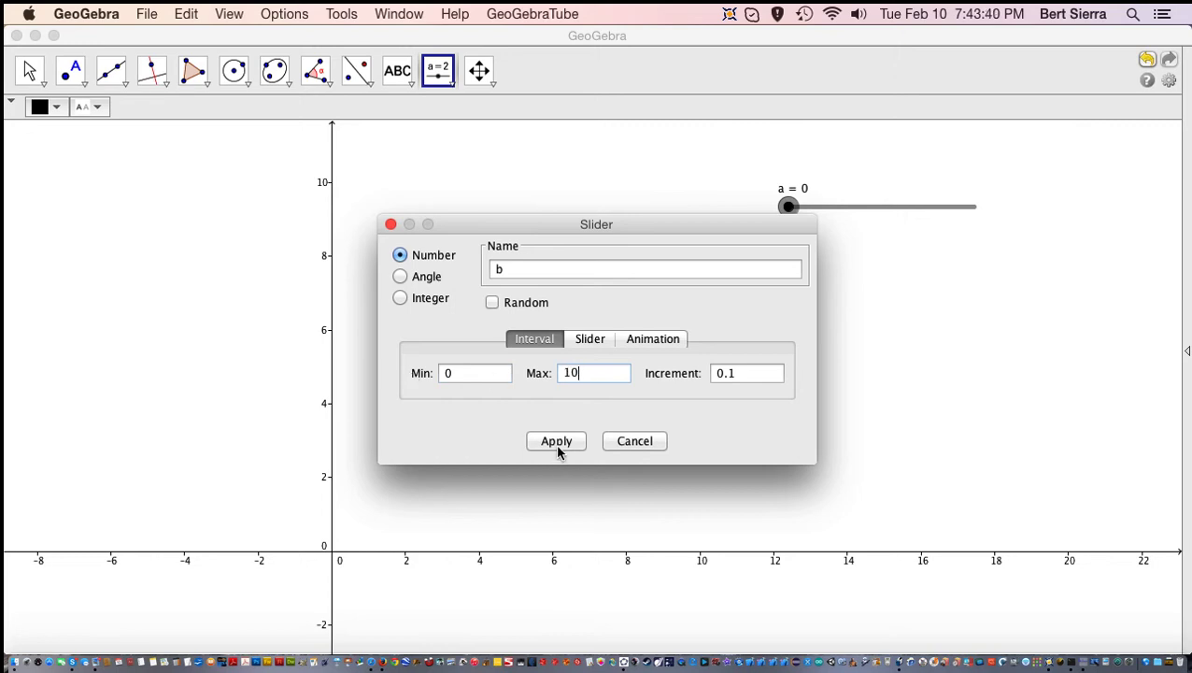
Make slider b vertical and create it, then try out both sliders, setting b to 4.3.
click(592, 340)
click(505, 374)
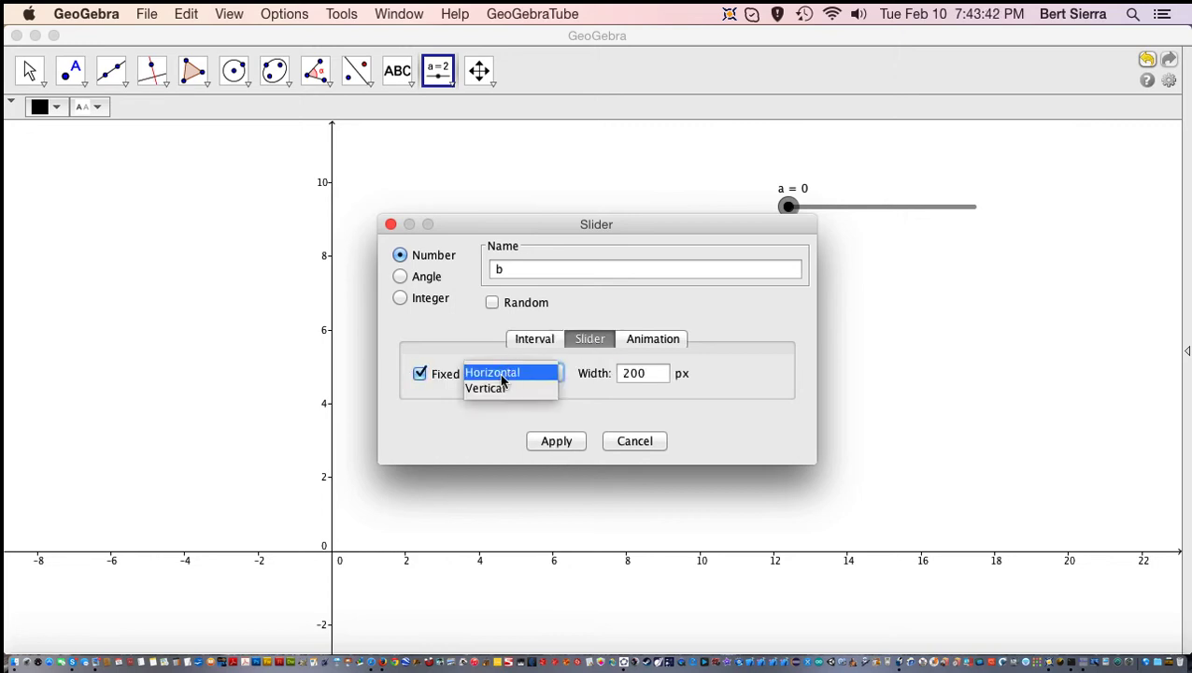
click(498, 388)
click(550, 439)
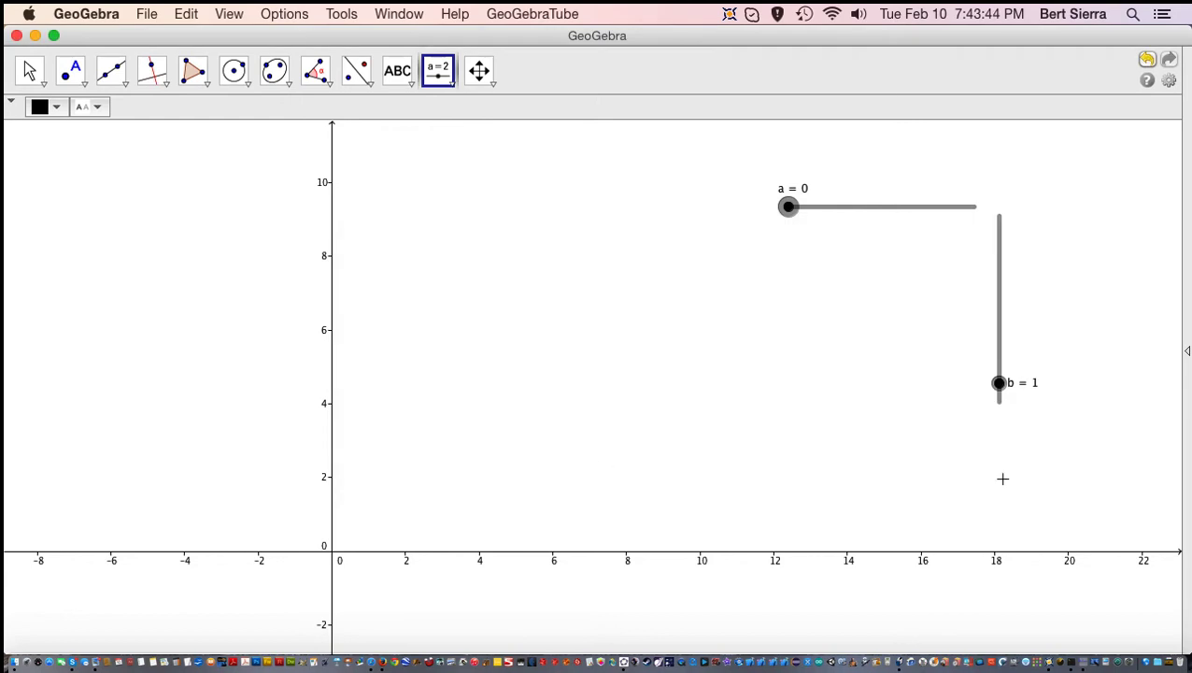
drag(1011, 276, 1002, 322)
drag(790, 208, 819, 210)
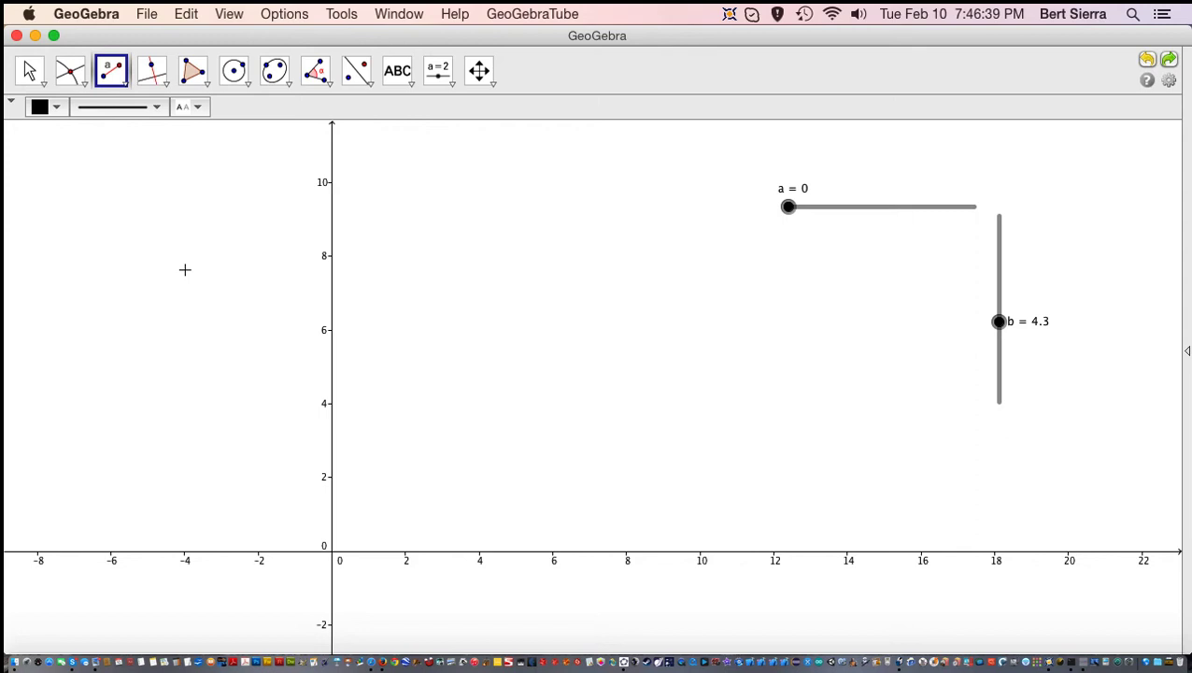
Create the intersection point of the x-axis and y-axis at the origin.
click(166, 84)
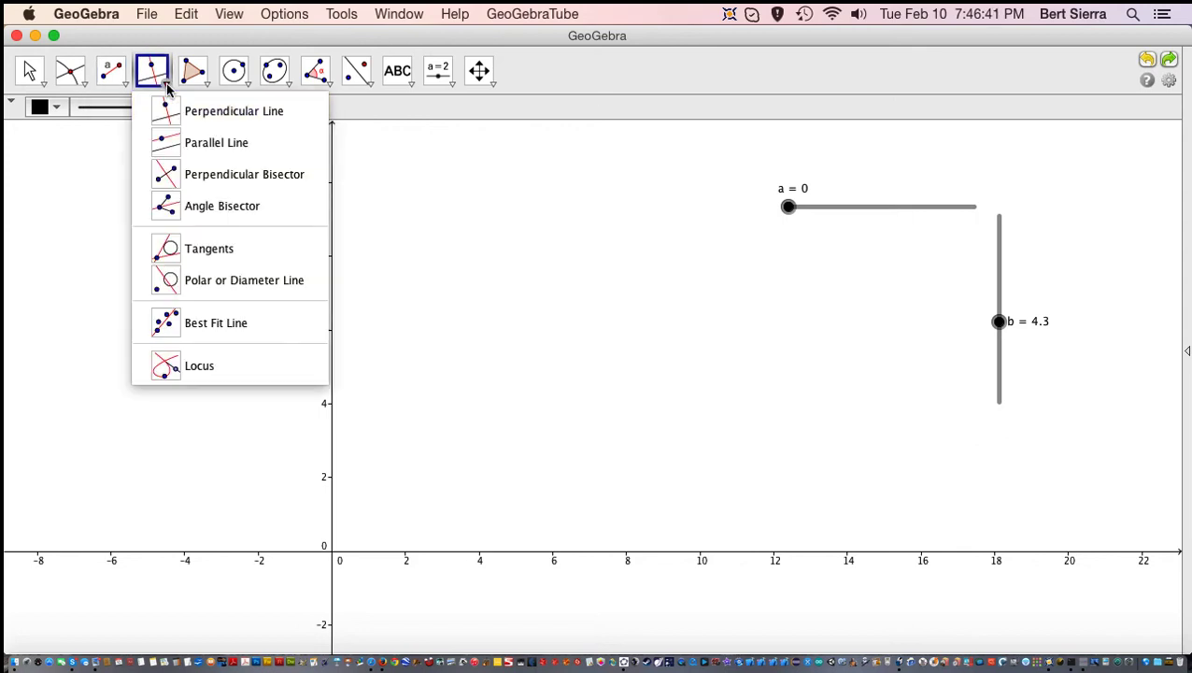
mouse_move(78, 84)
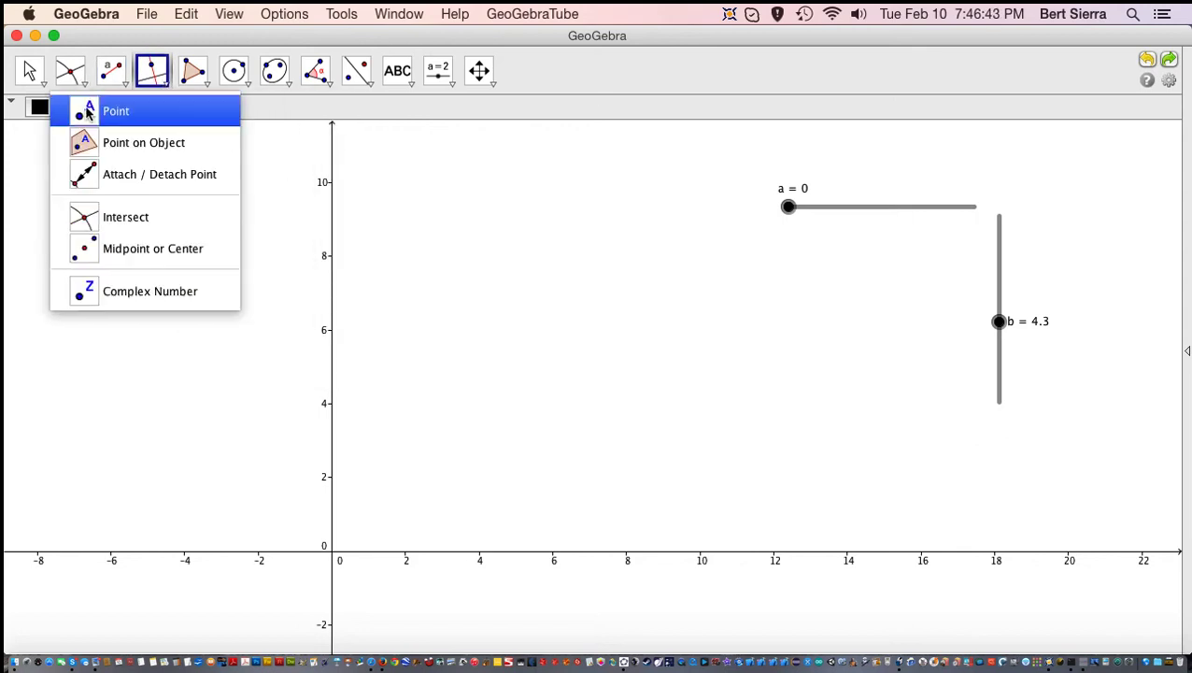
click(79, 222)
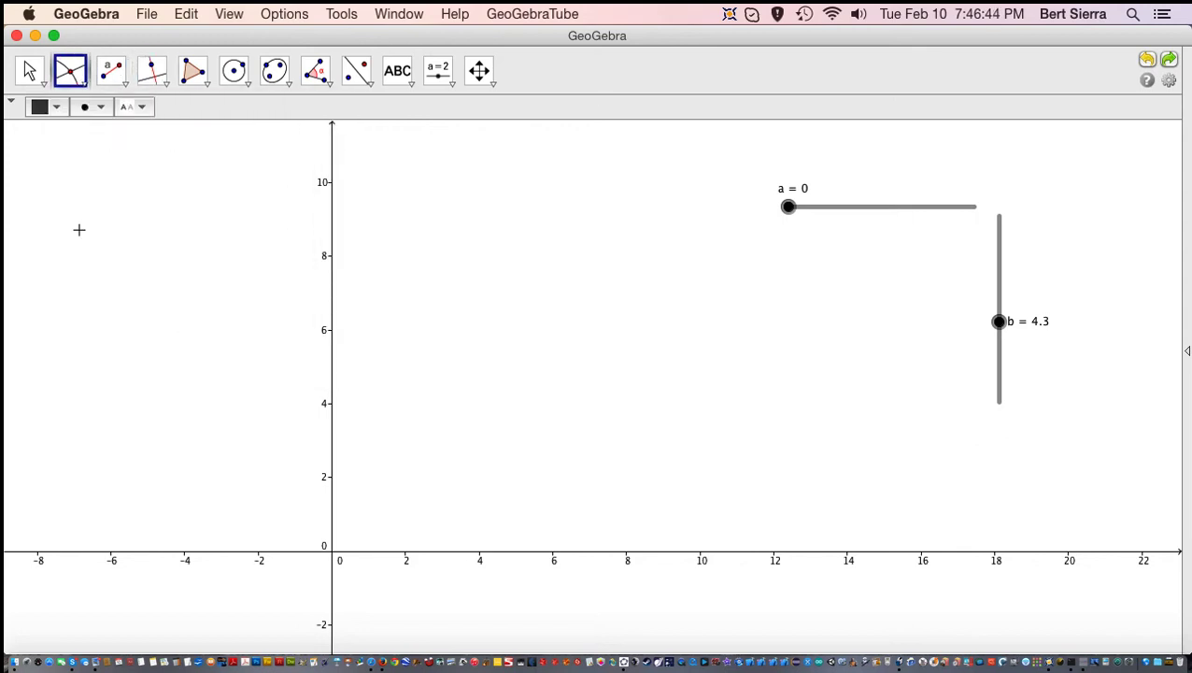
click(336, 557)
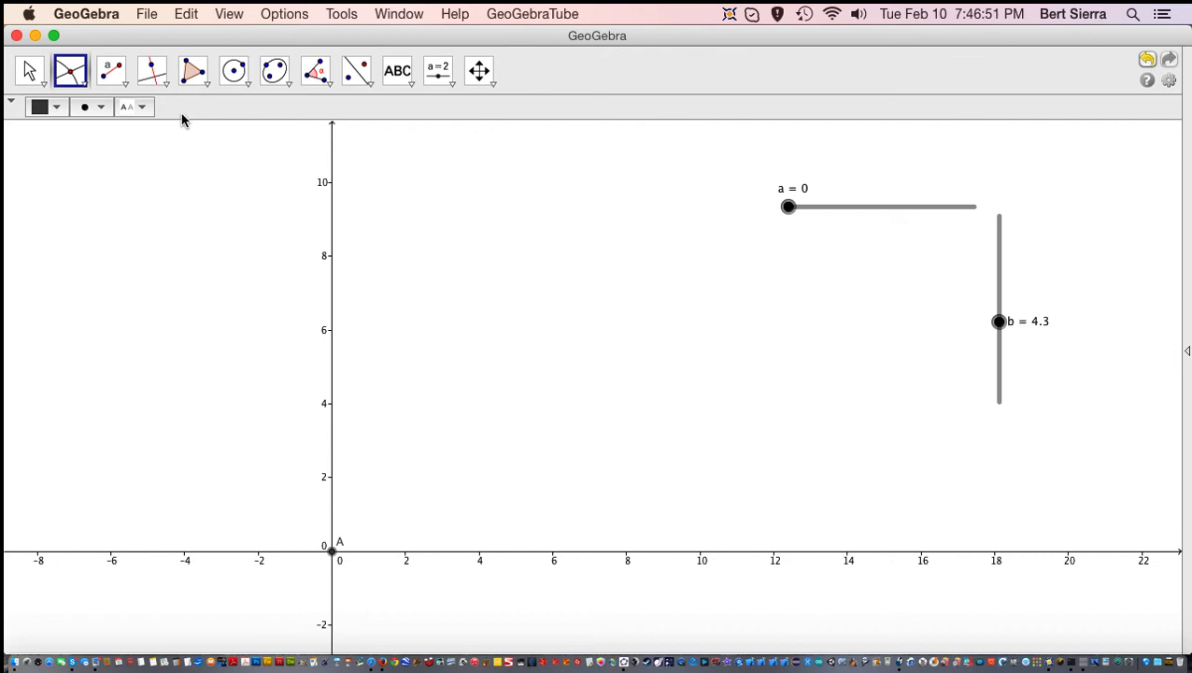
key(Escape)
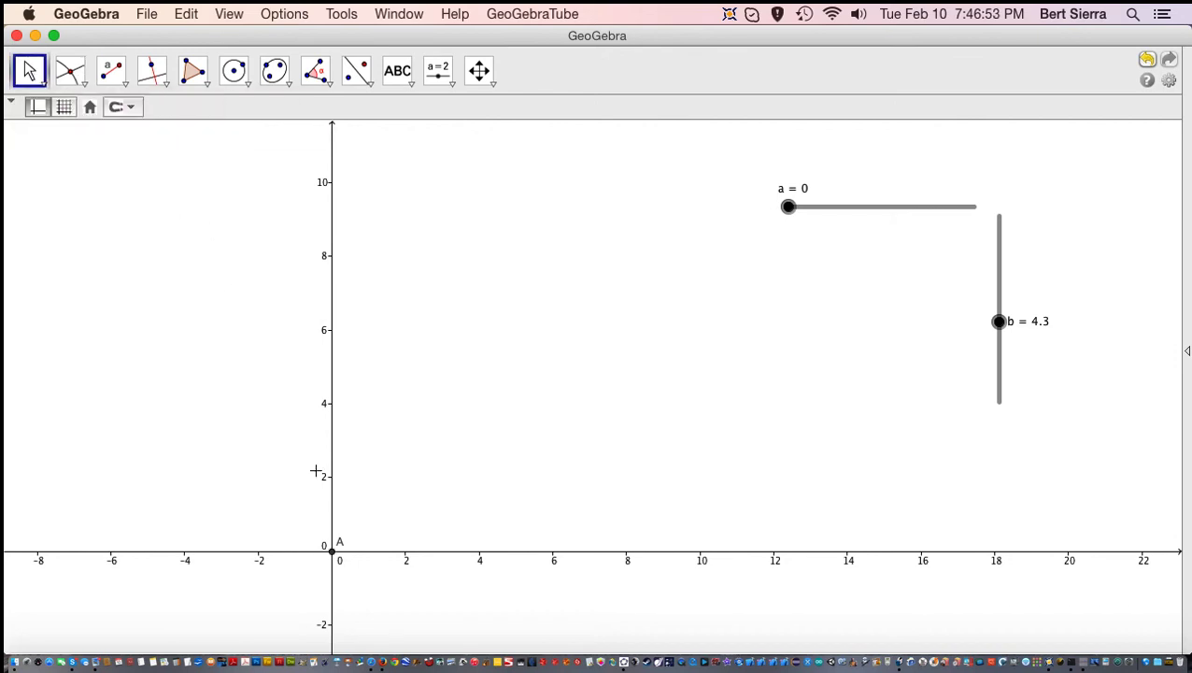
Rename the intersection point at the origin to O in its object properties.
right_click(334, 559)
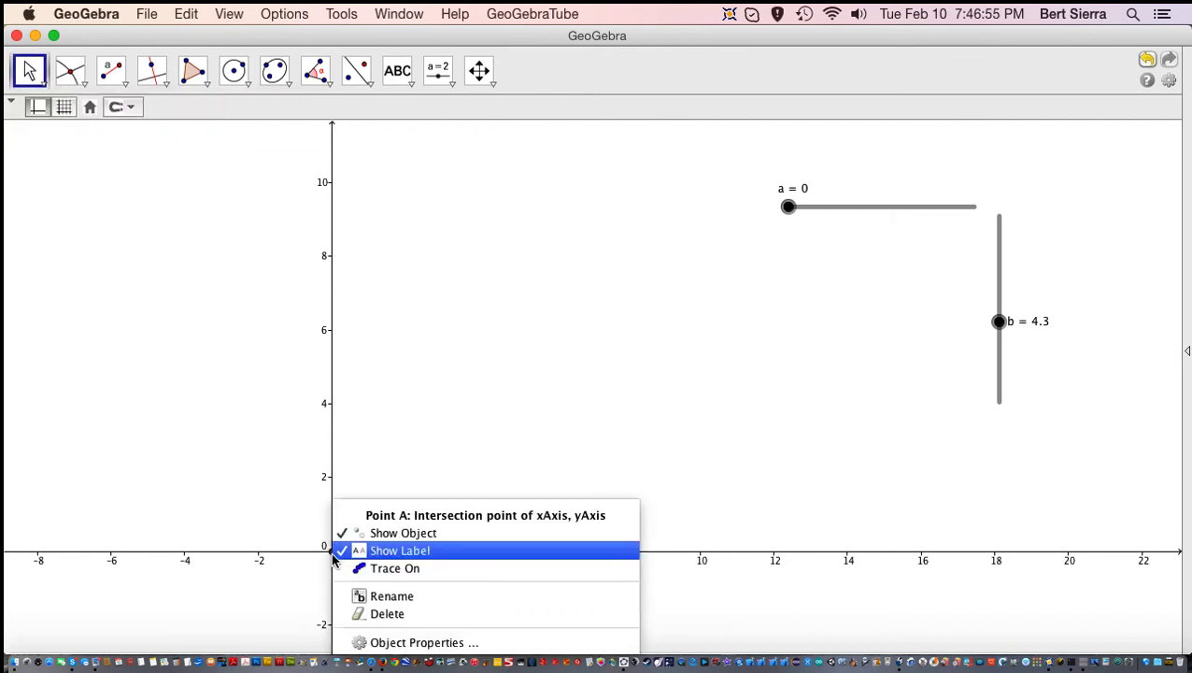
click(387, 643)
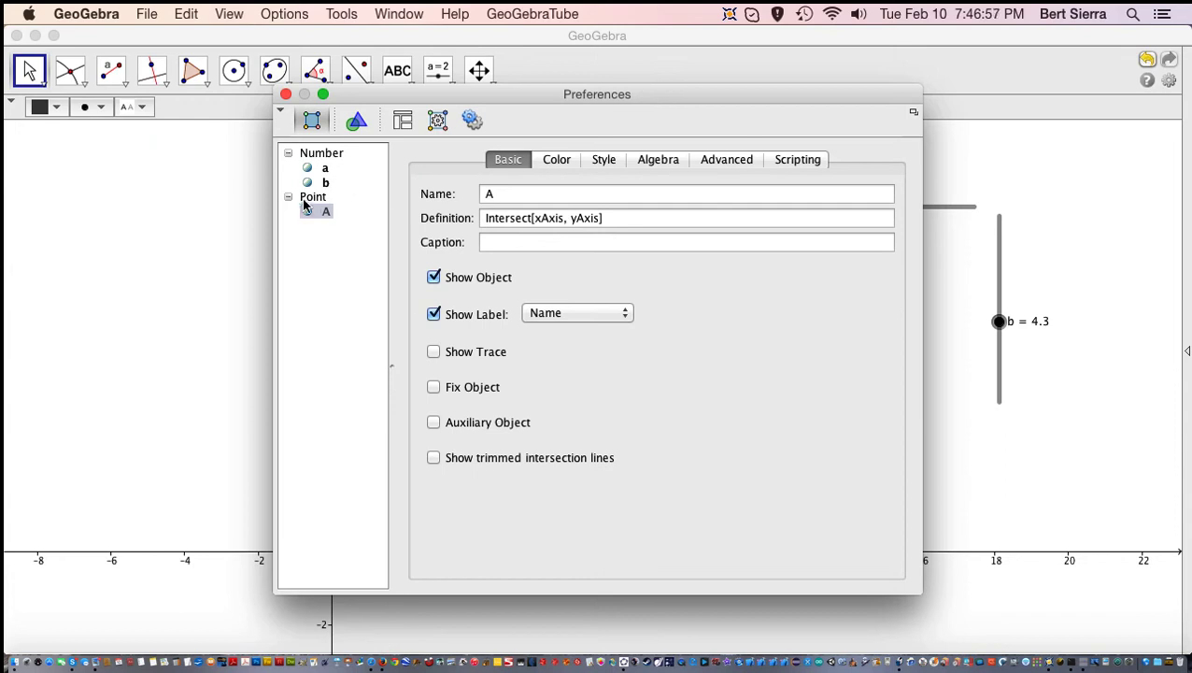
drag(553, 96, 297, 83)
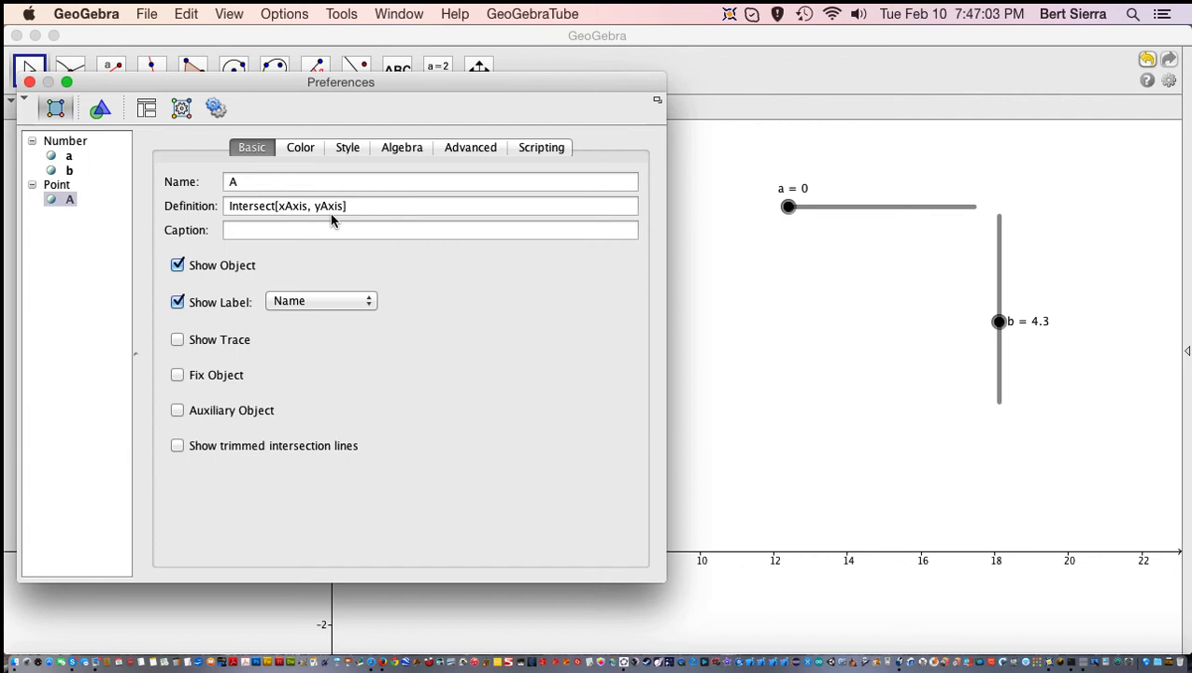
click(265, 187)
drag(265, 187, 193, 189)
text(O)
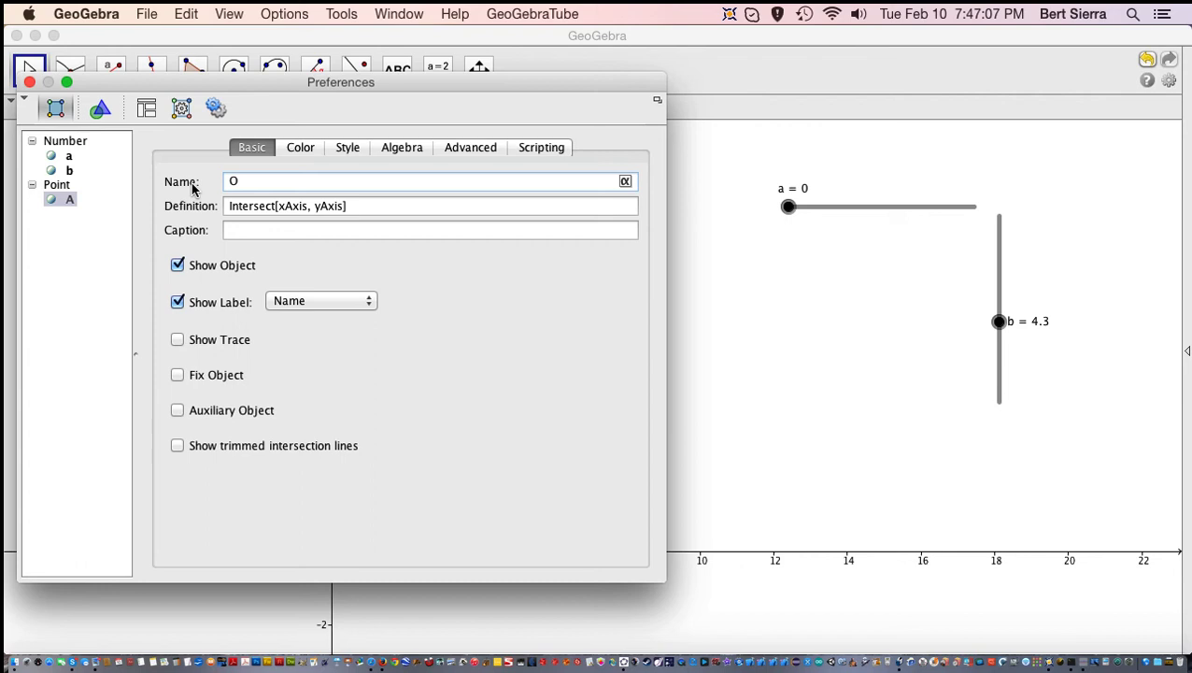
key(Return)
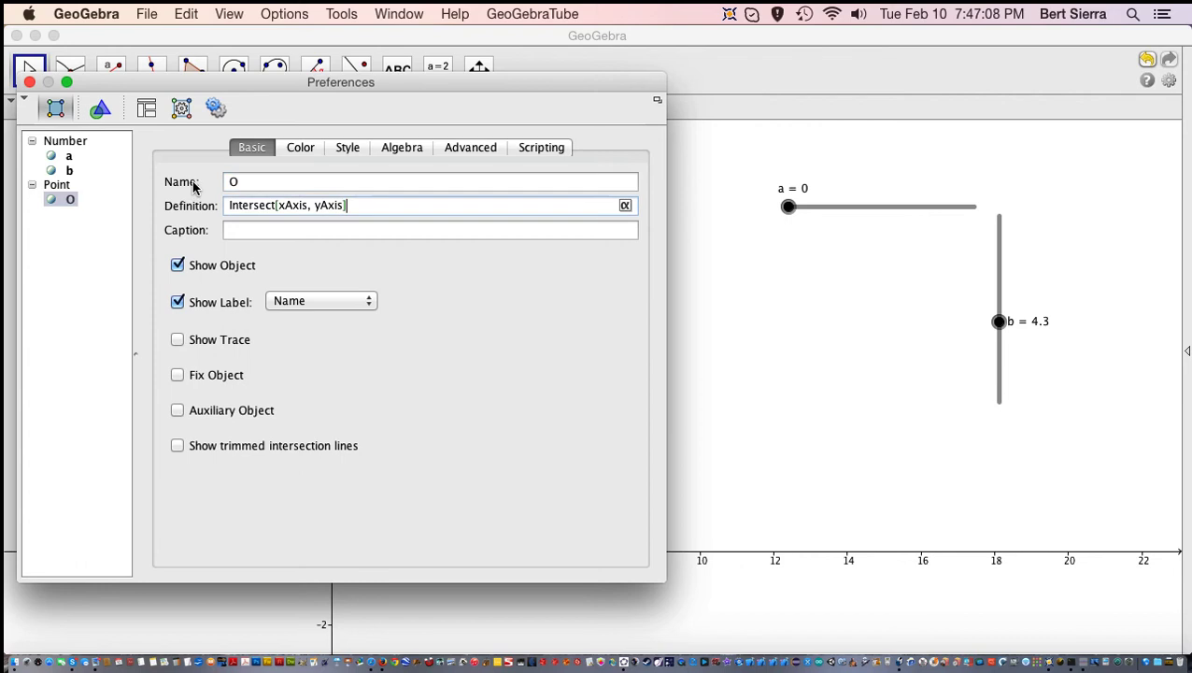
click(29, 82)
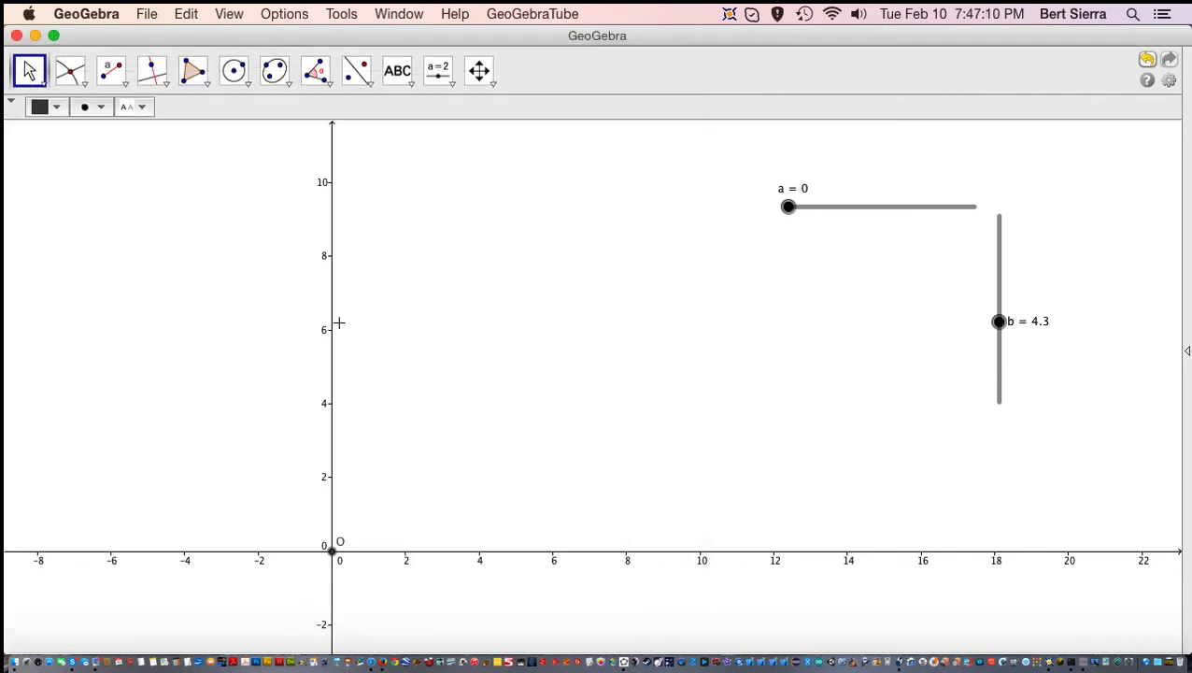
right_click(335, 558)
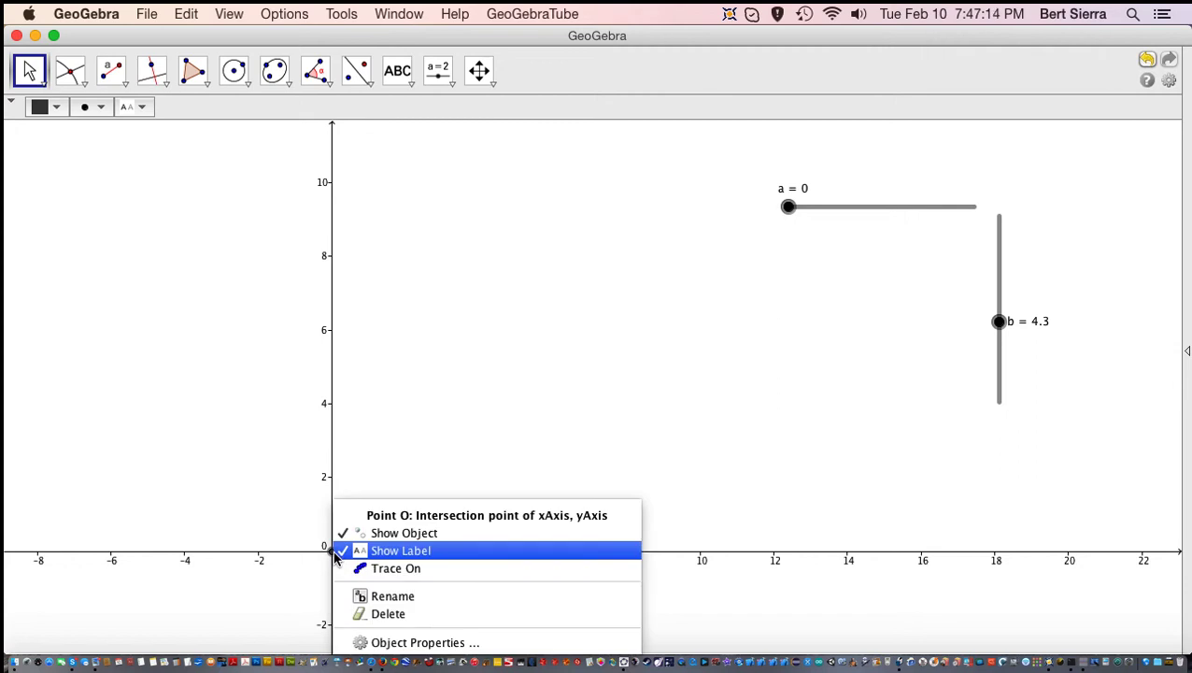
click(392, 596)
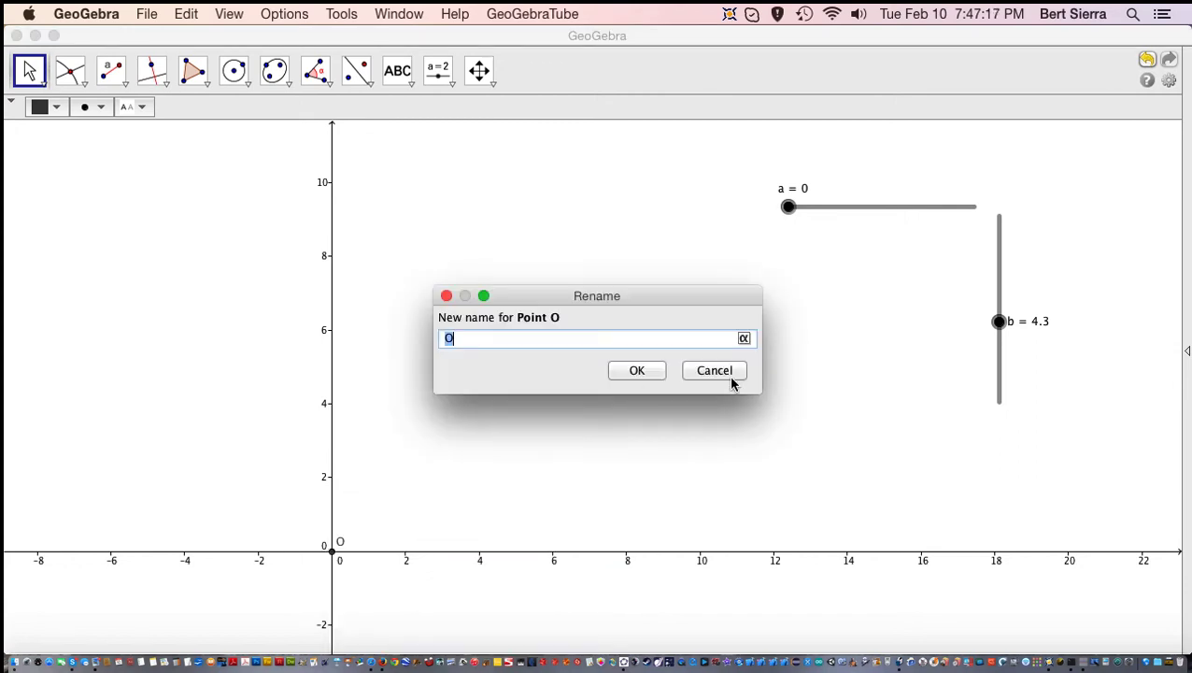
click(715, 371)
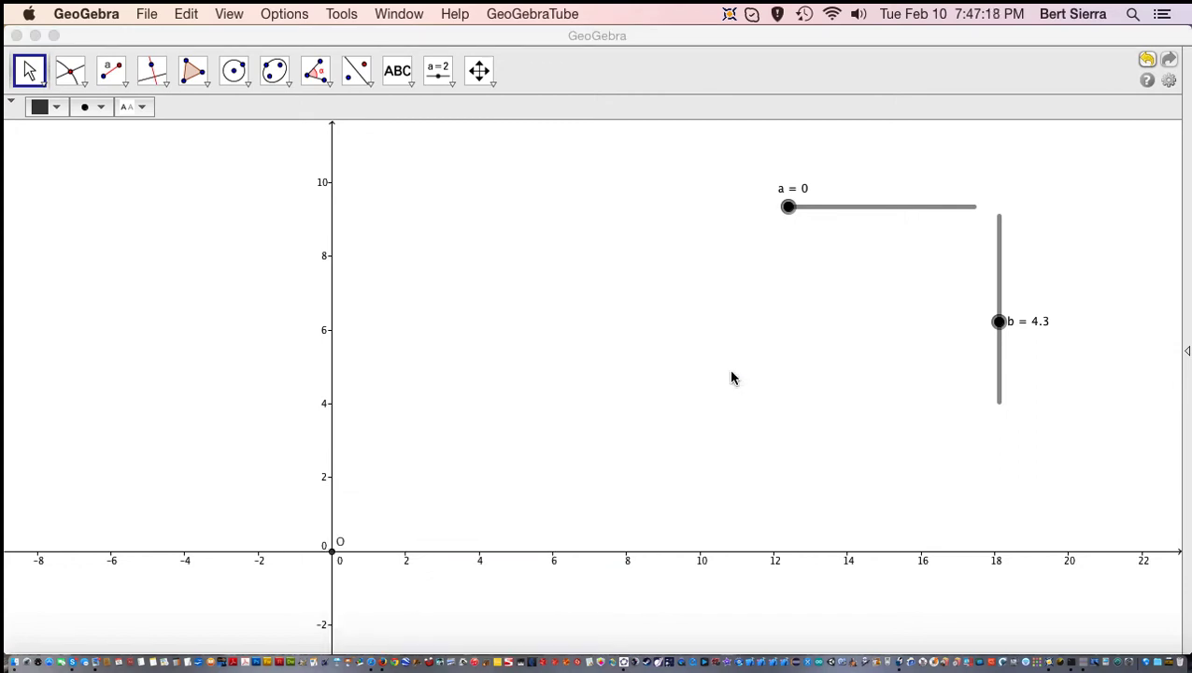
Test whether point O can be moved away from the origin.
click(335, 557)
click(364, 542)
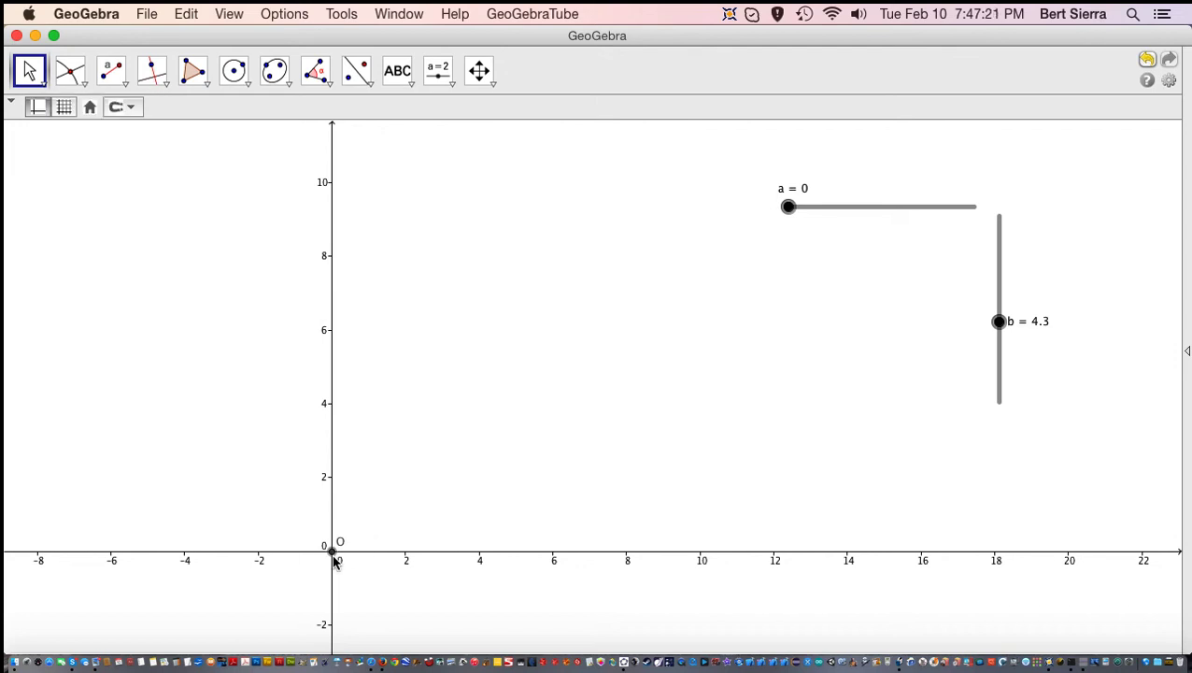
click(335, 557)
click(359, 527)
click(339, 553)
click(361, 527)
click(335, 553)
click(344, 541)
click(333, 550)
click(214, 464)
Set slider a to 5 and slider b to 5.
drag(787, 207, 893, 217)
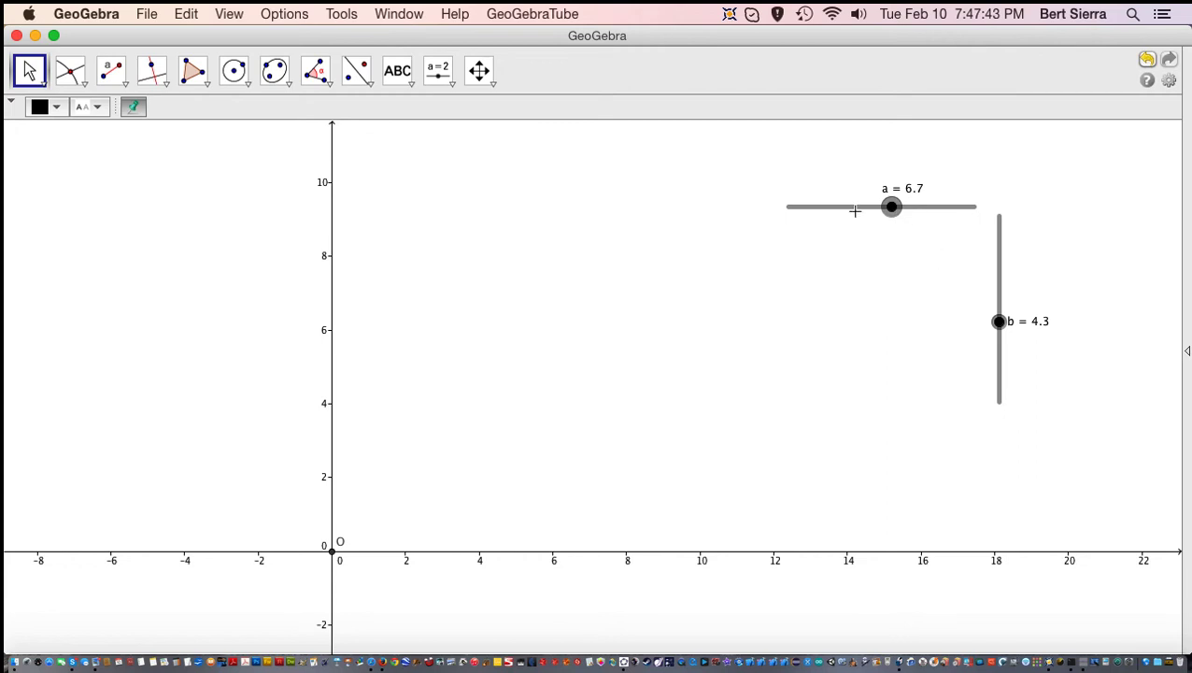
drag(891, 209, 867, 211)
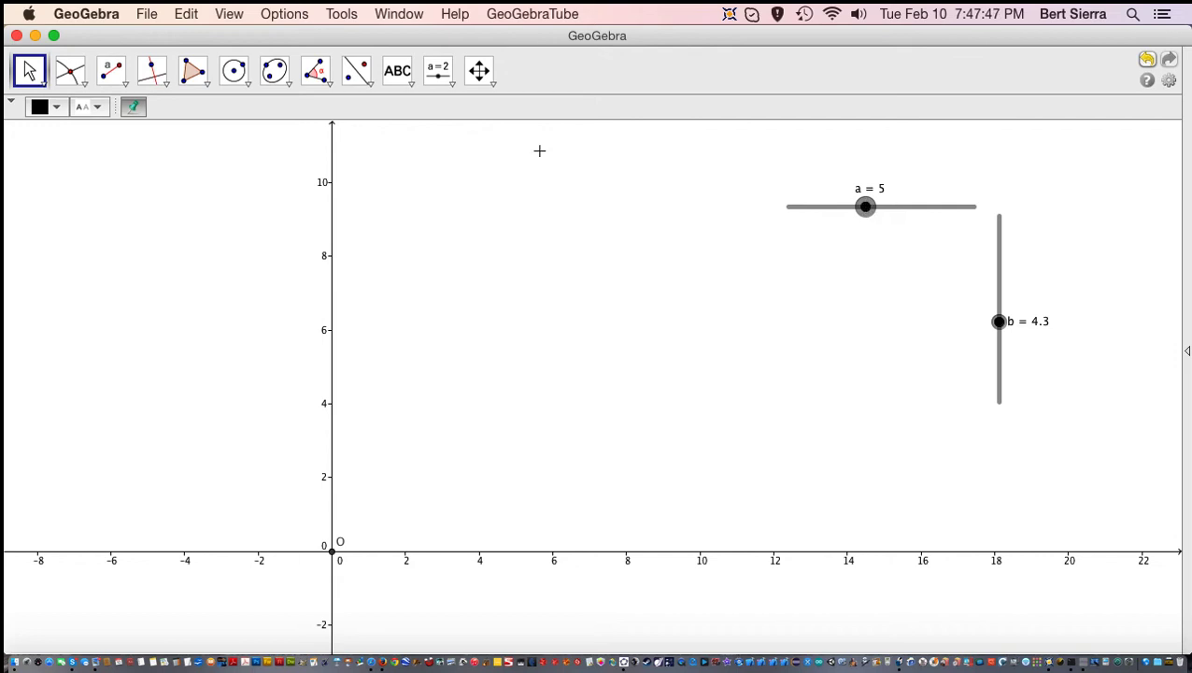
drag(998, 321, 1000, 310)
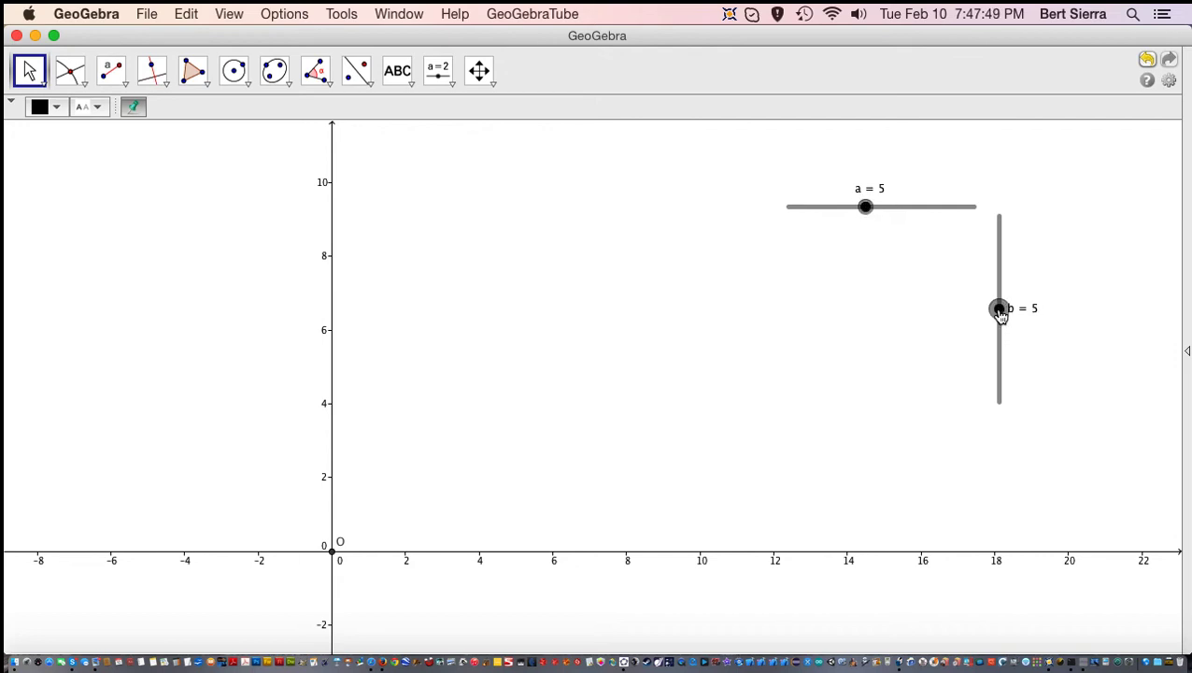
Create a segment of length a from point O along the x-axis, and set slider a to 9.1 to test it.
click(114, 82)
click(125, 86)
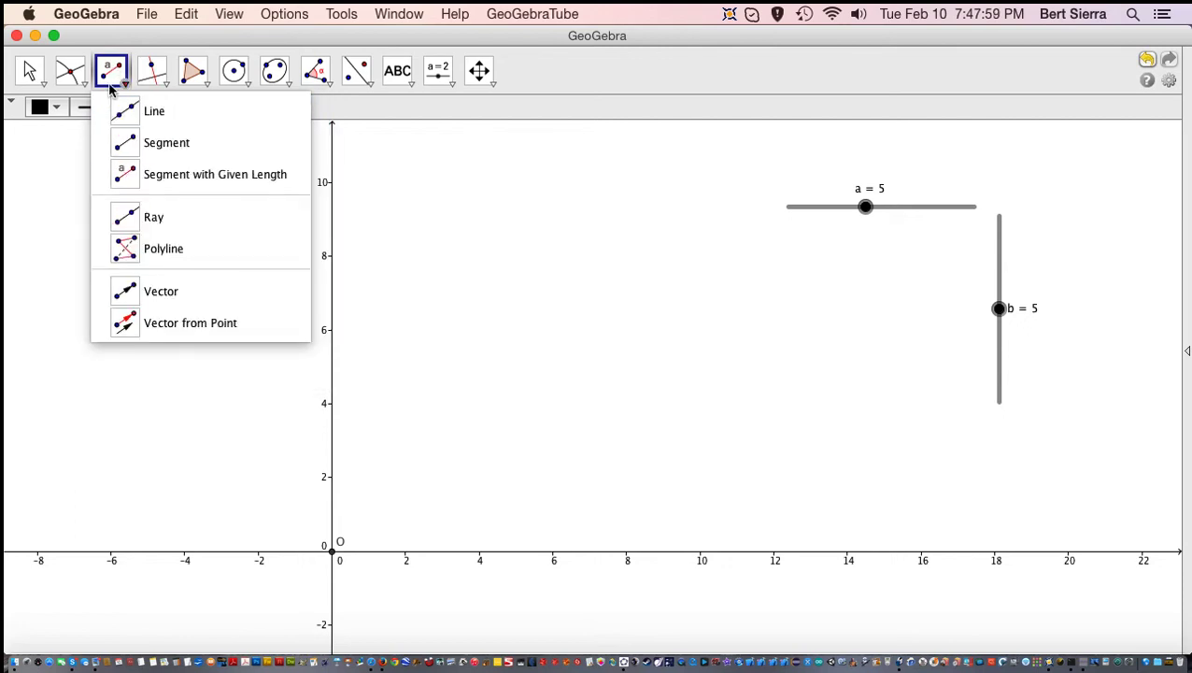
click(120, 179)
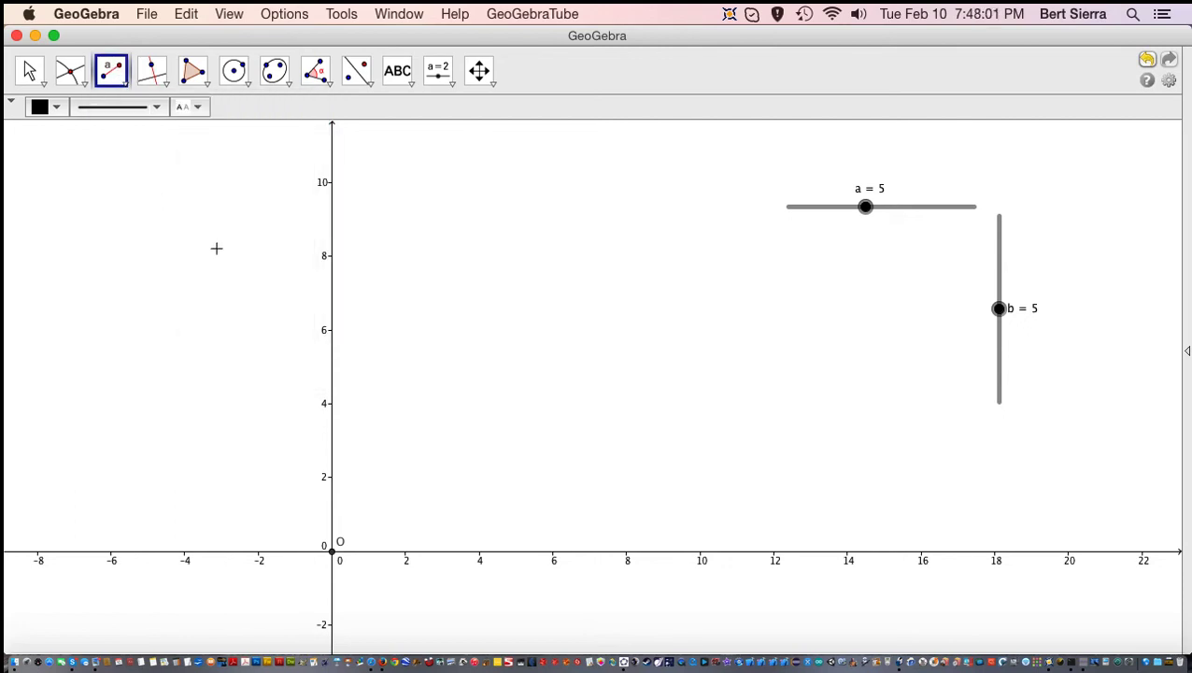
scroll(316, 438, up, 3)
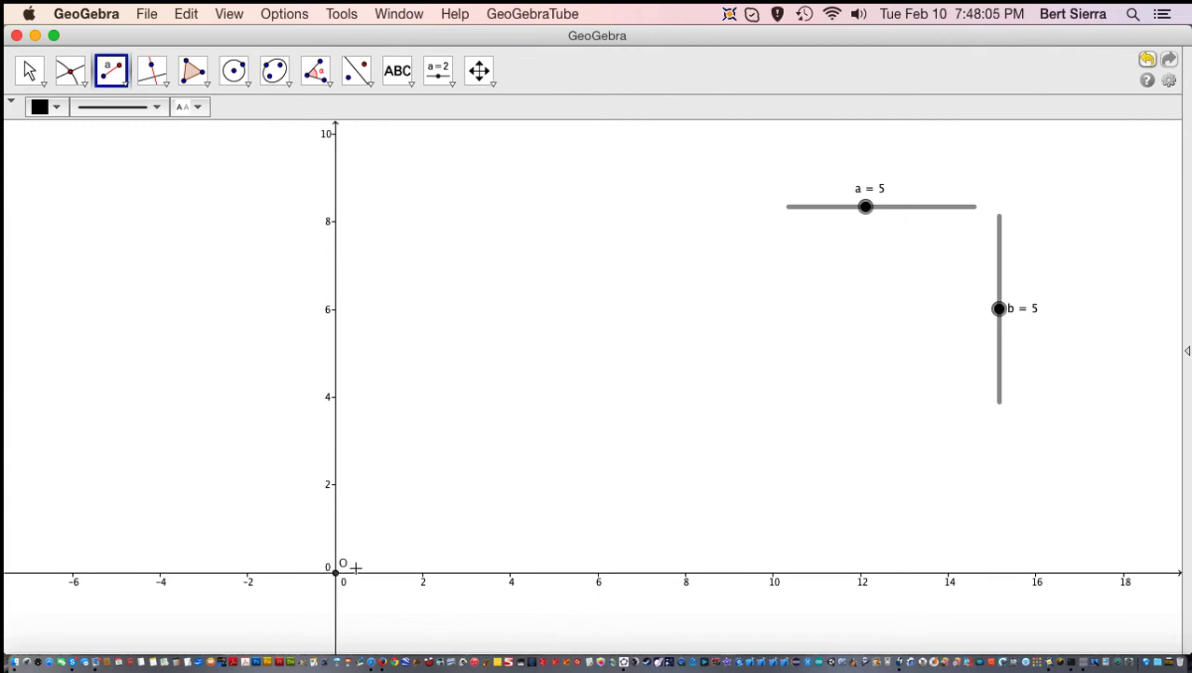
scroll(391, 509, down, 1)
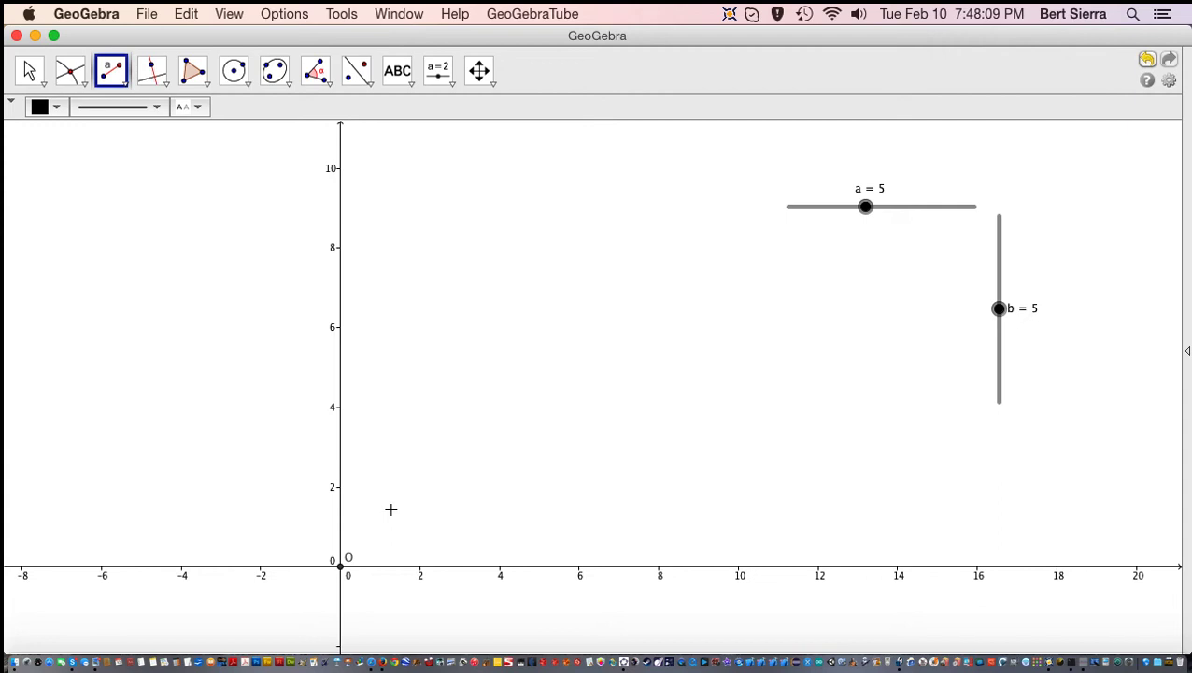
click(342, 568)
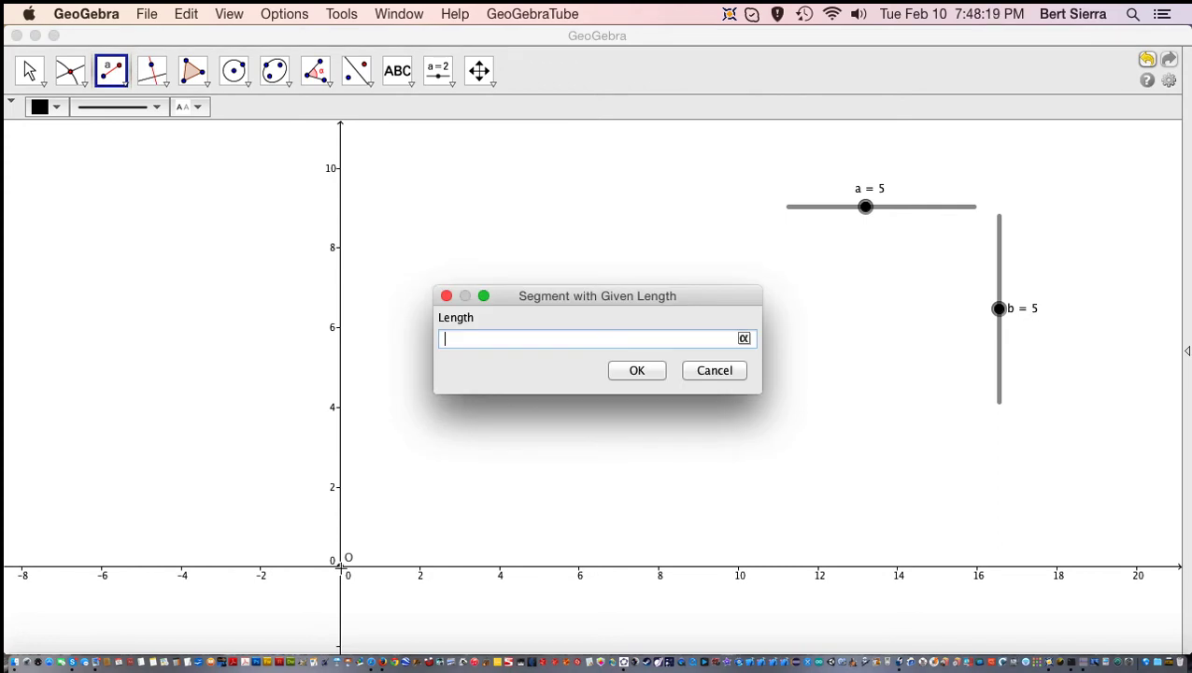
click(641, 375)
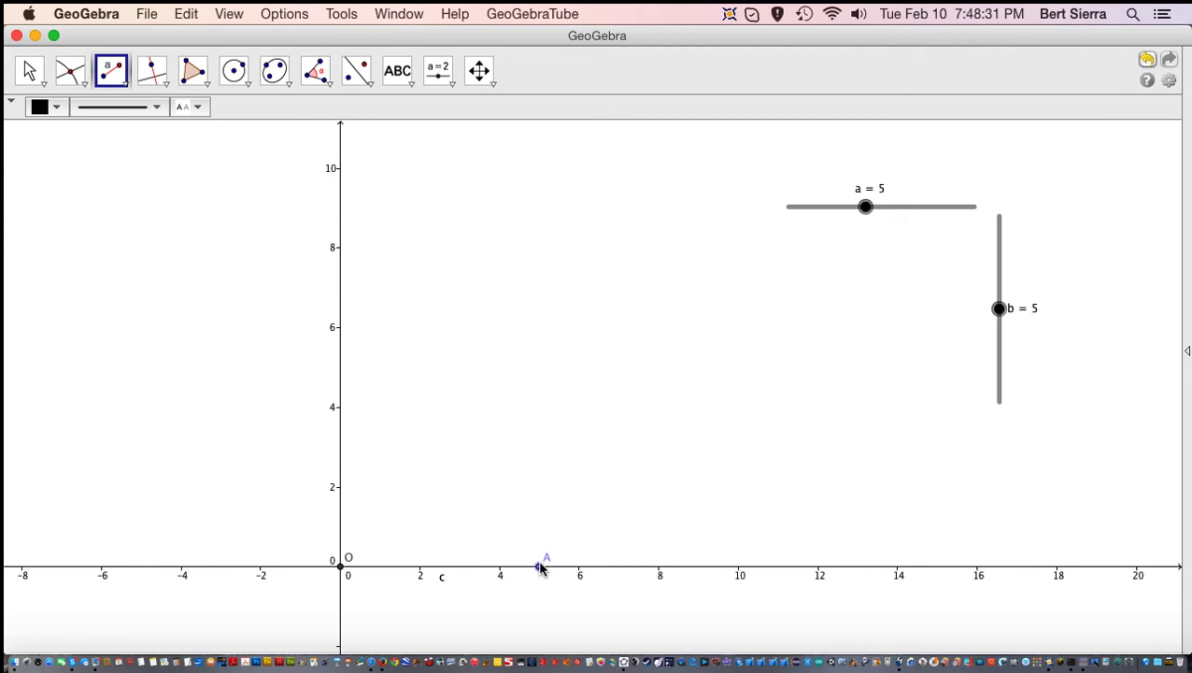
key(Escape)
drag(865, 208, 929, 220)
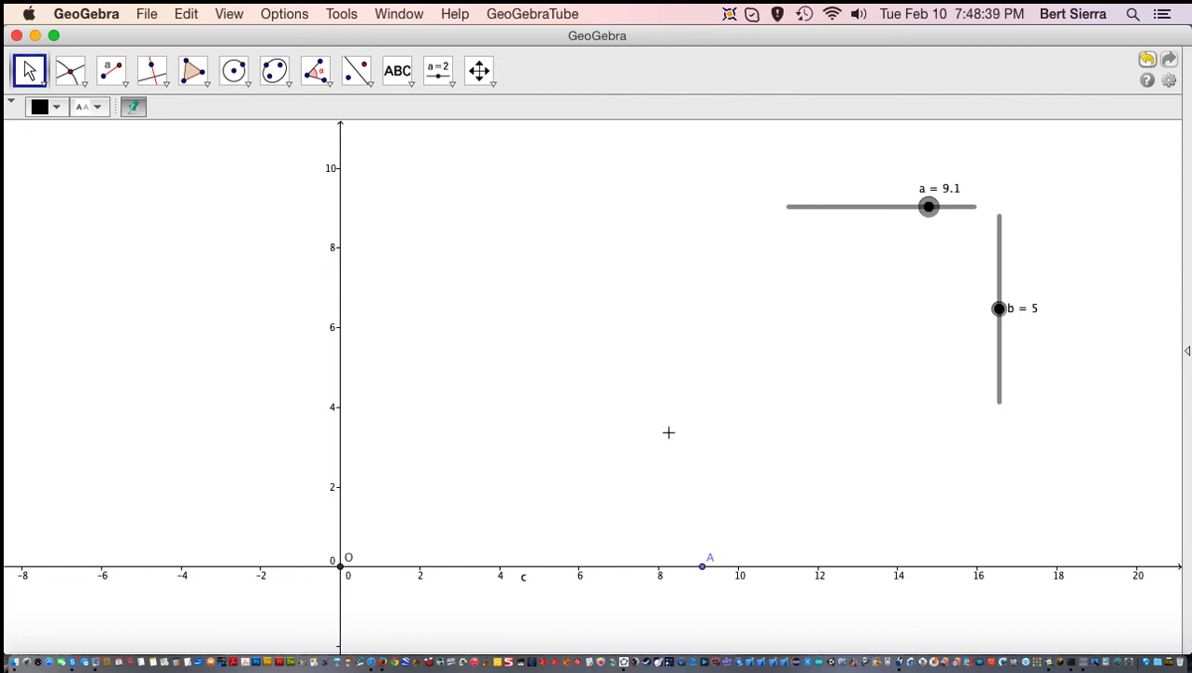
Hide the label of segment OA in its object properties and thicken its line.
right_click(541, 573)
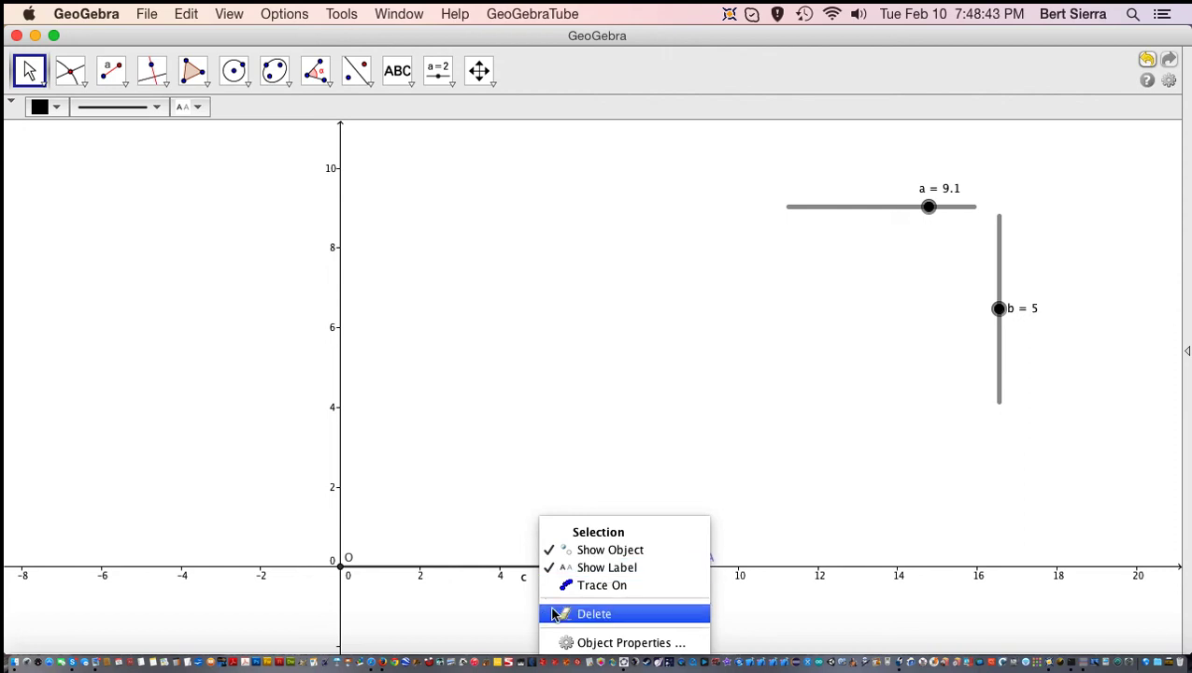
click(570, 641)
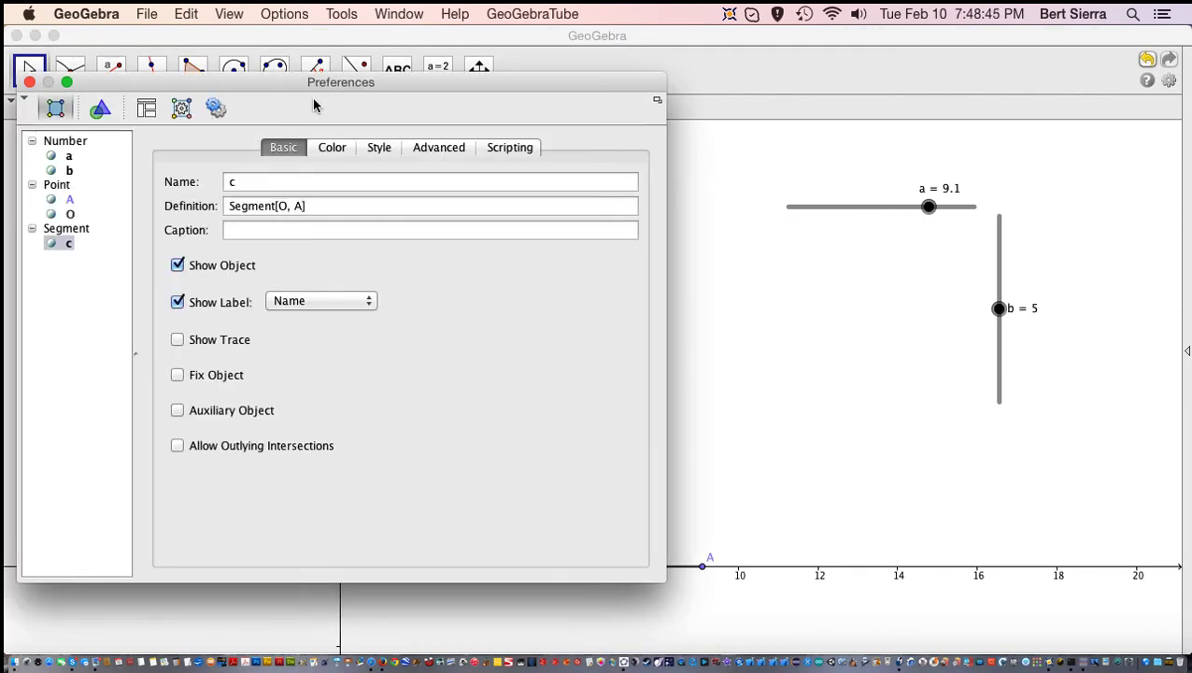
drag(279, 85, 675, 52)
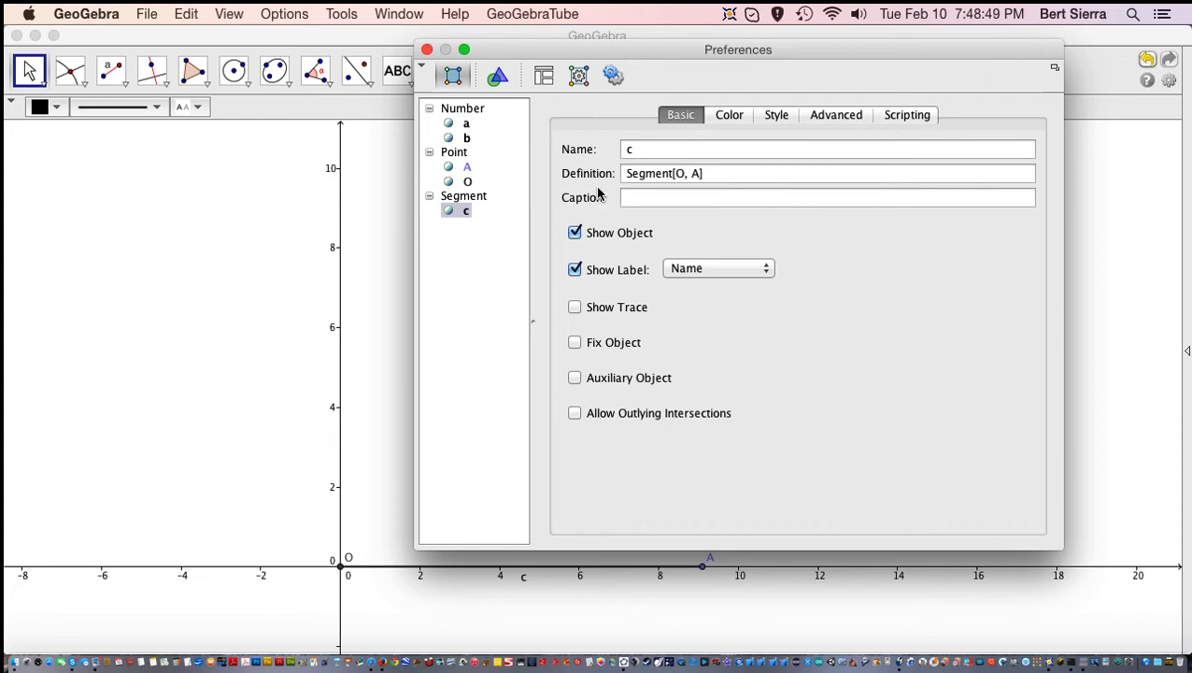
click(575, 271)
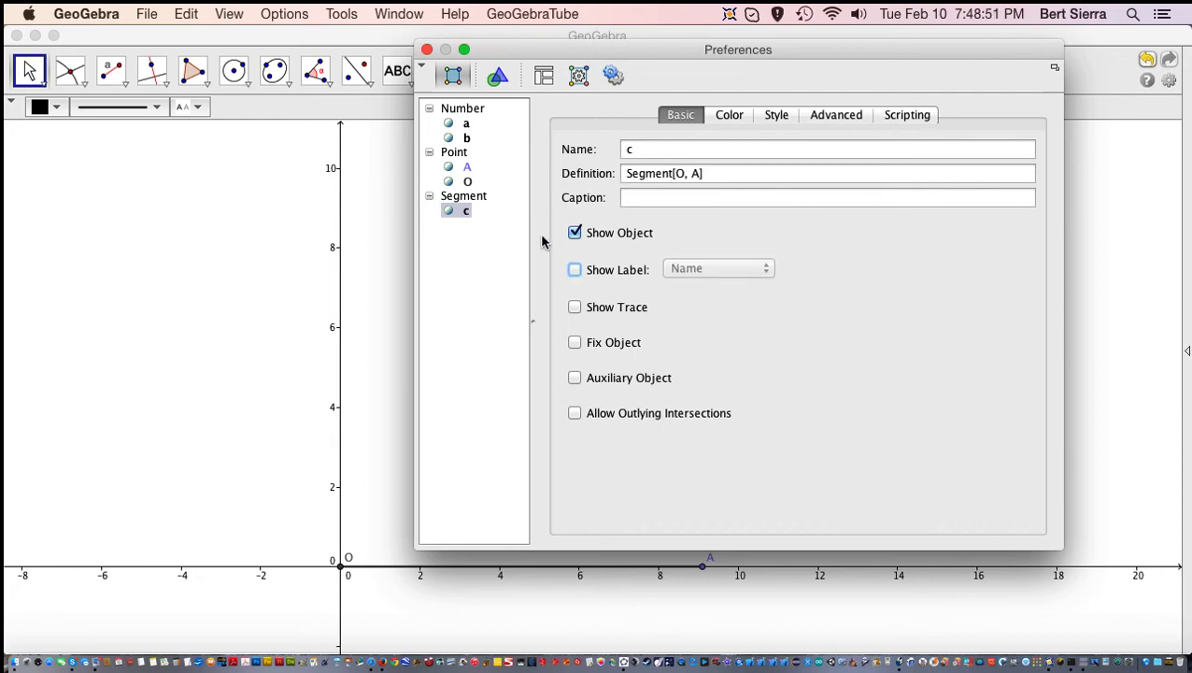
click(425, 50)
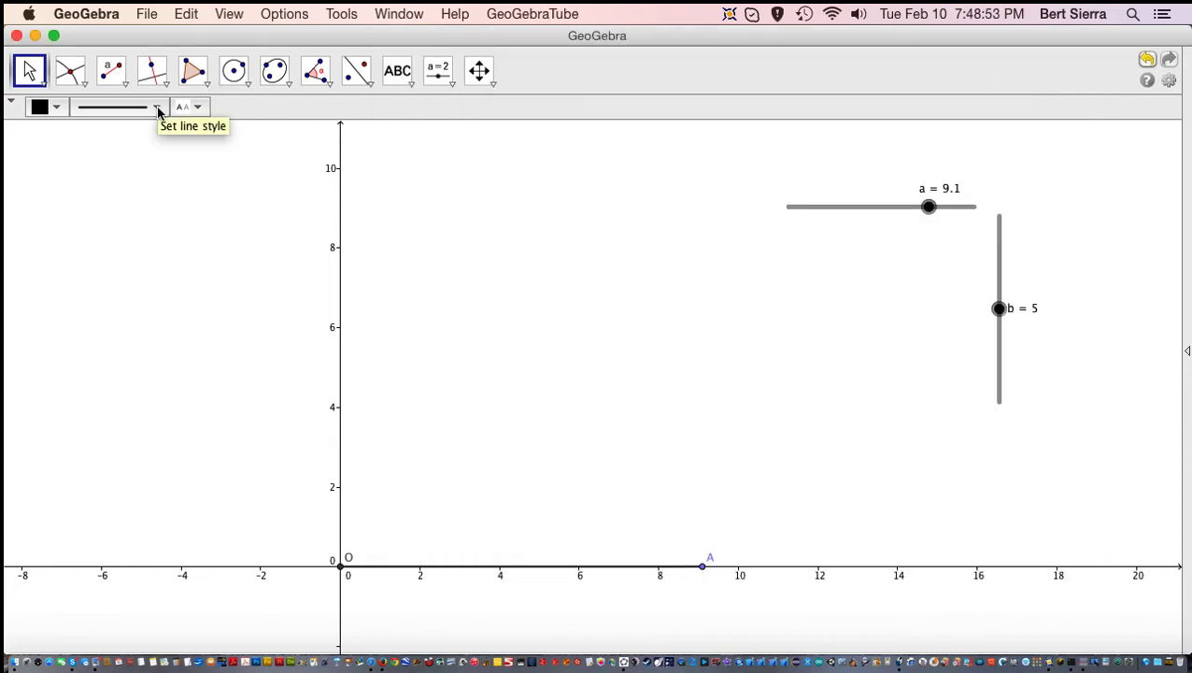
click(157, 110)
mouse_move(91, 234)
mouse_down()
mouse_move(117, 242)
mouse_move(107, 239)
mouse_up()
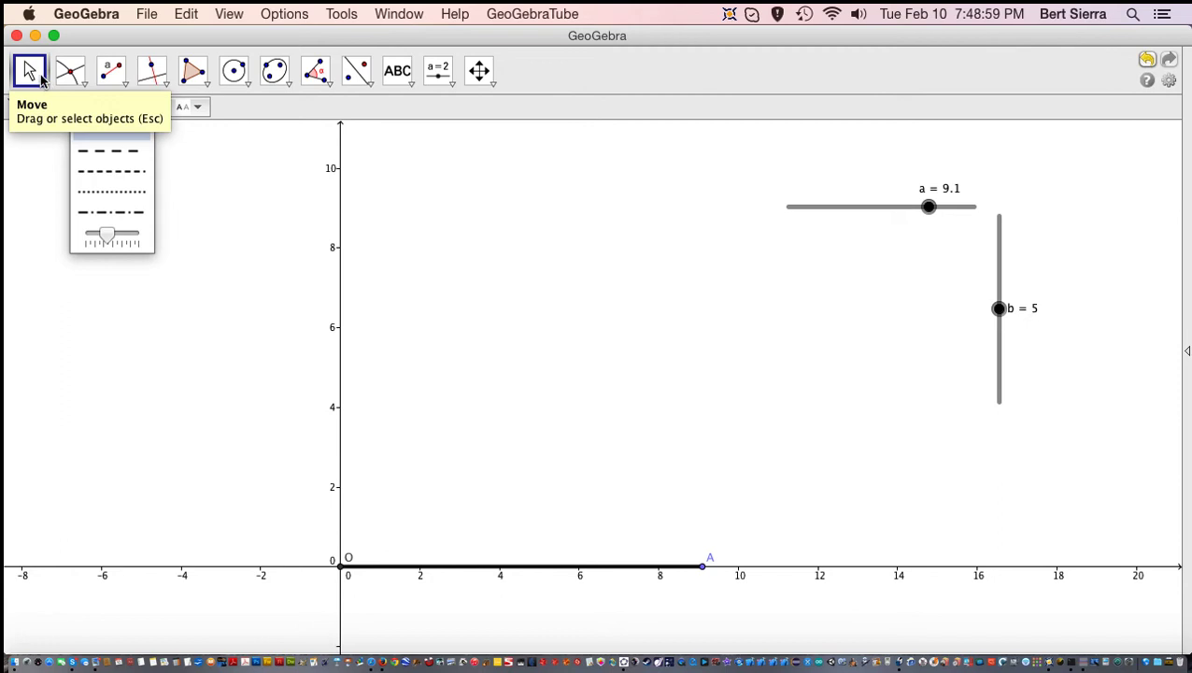
click(41, 81)
Swing the segment's endpoint A off the x-axis, and delete point A together with its segment.
drag(704, 570, 516, 495)
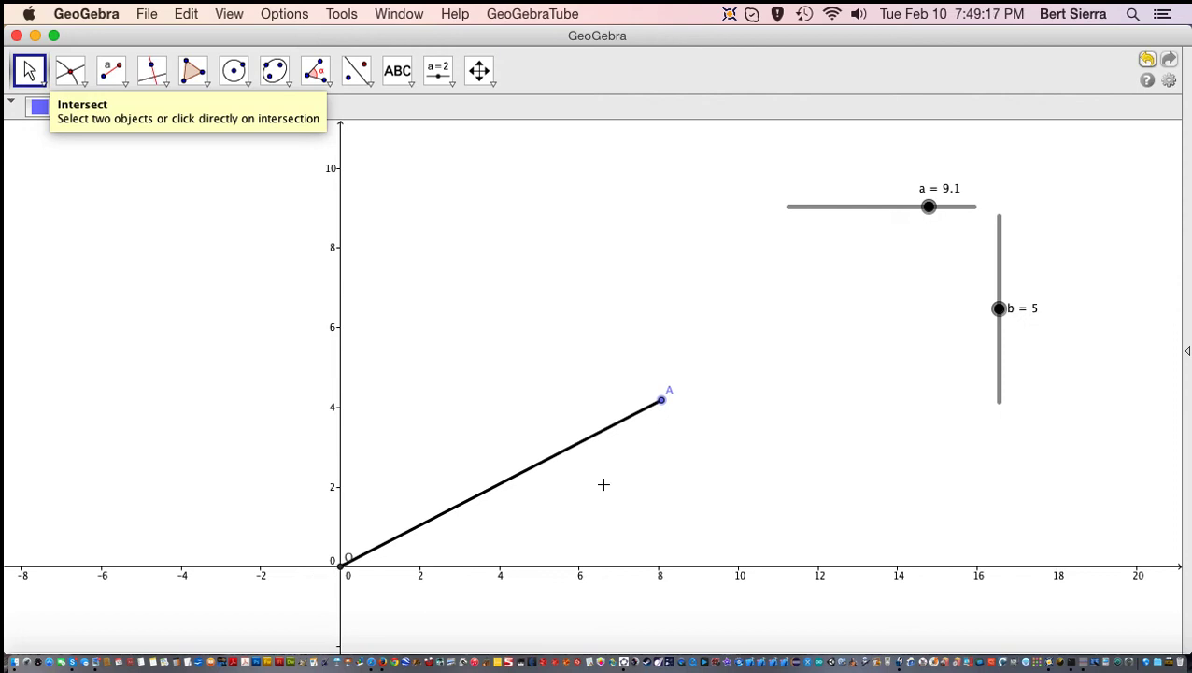
right_click(661, 404)
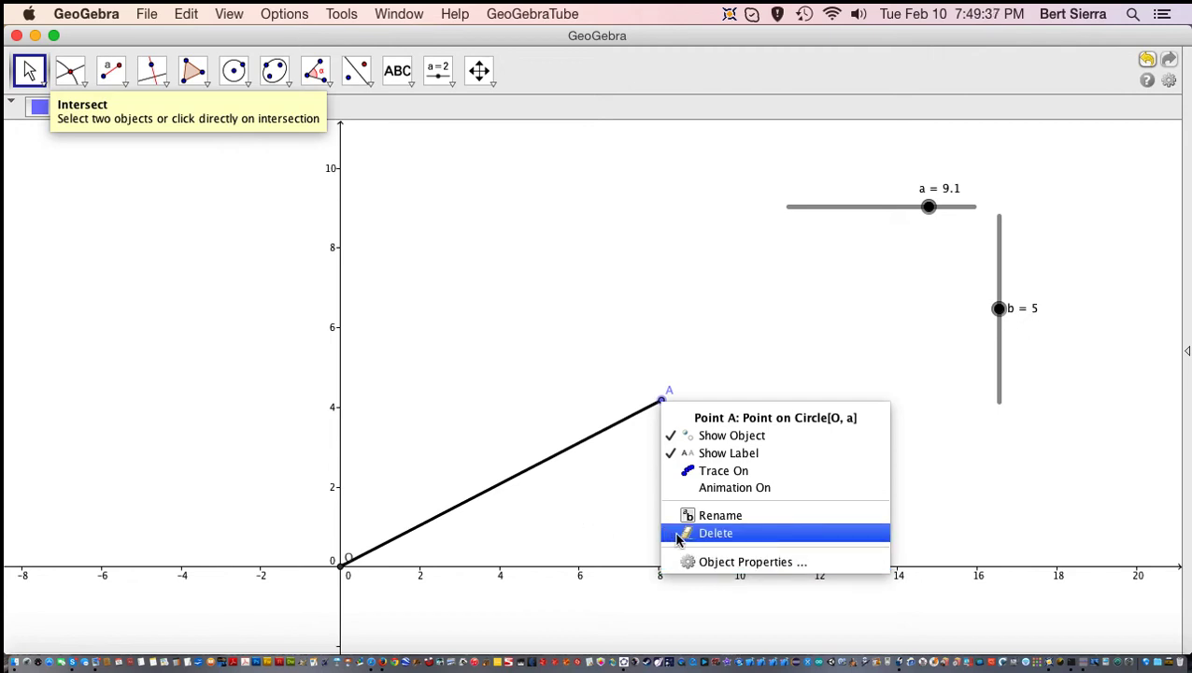
click(715, 532)
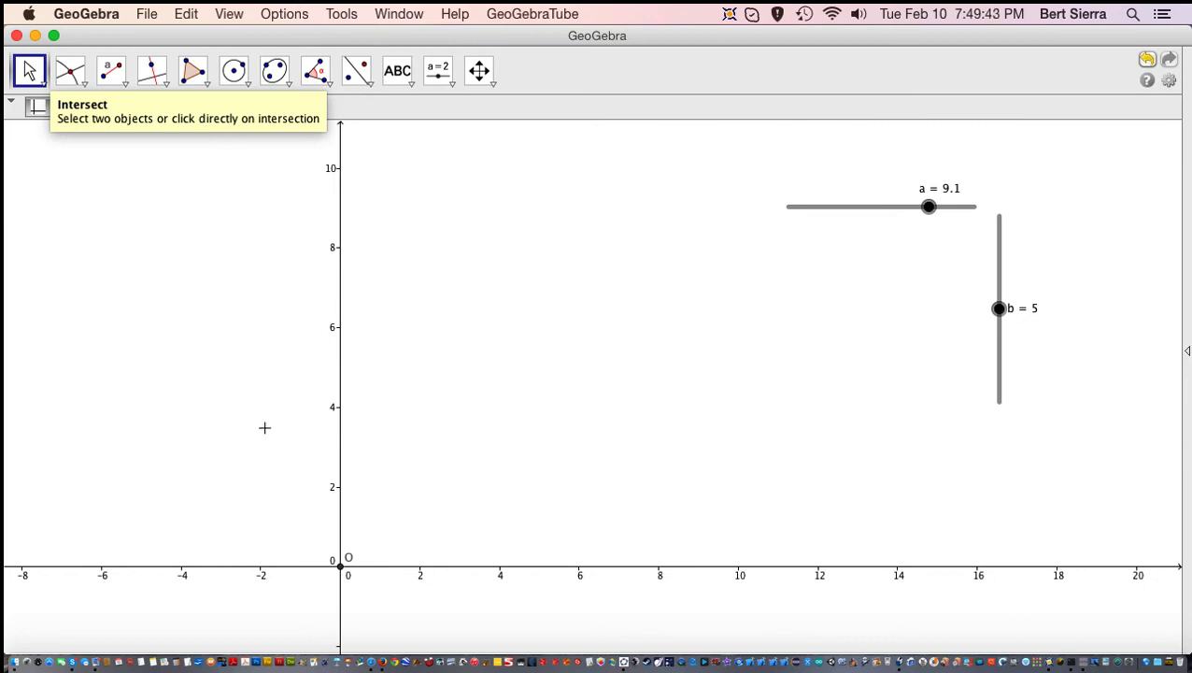
Place point A on the x-axis at about 7.5 and point B on the y-axis at about 7.4.
click(82, 87)
click(88, 110)
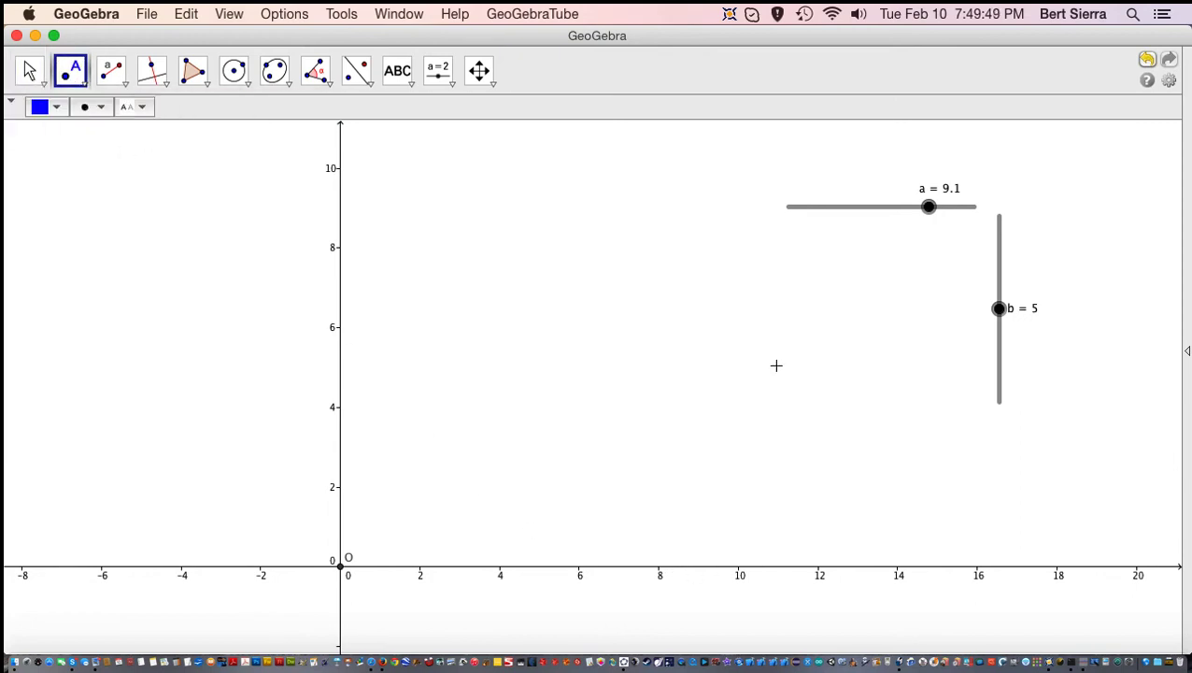
click(641, 566)
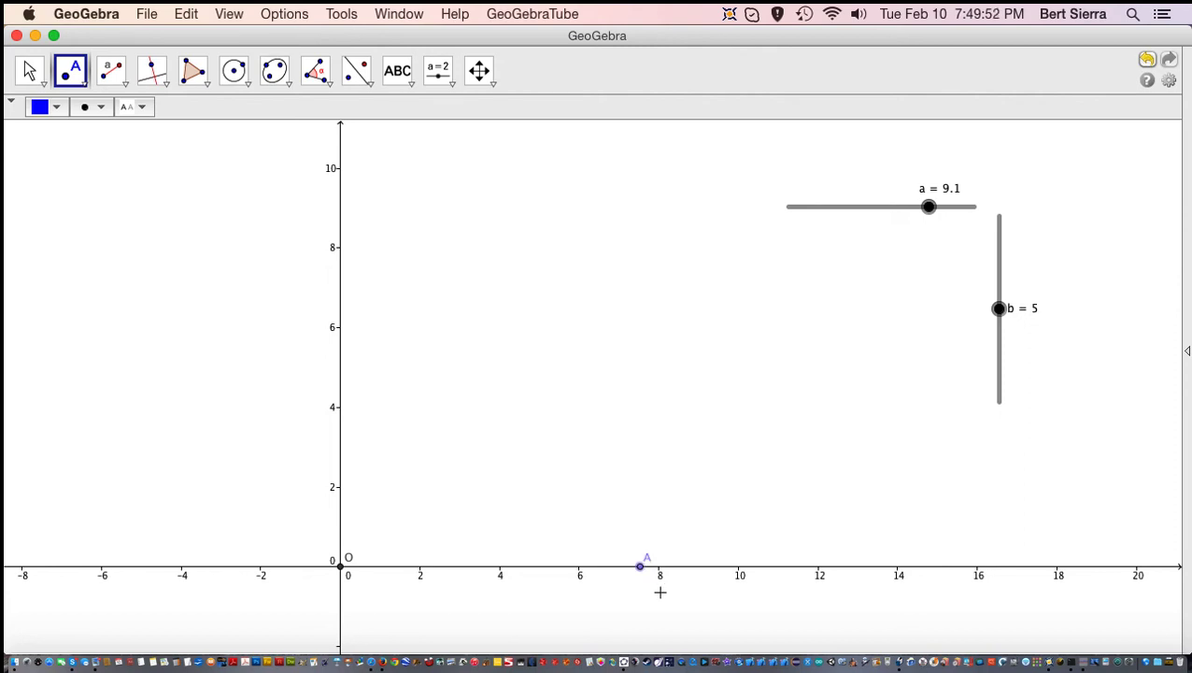
click(340, 270)
Redefine point A as (a,0) in its object properties.
right_click(640, 570)
click(678, 641)
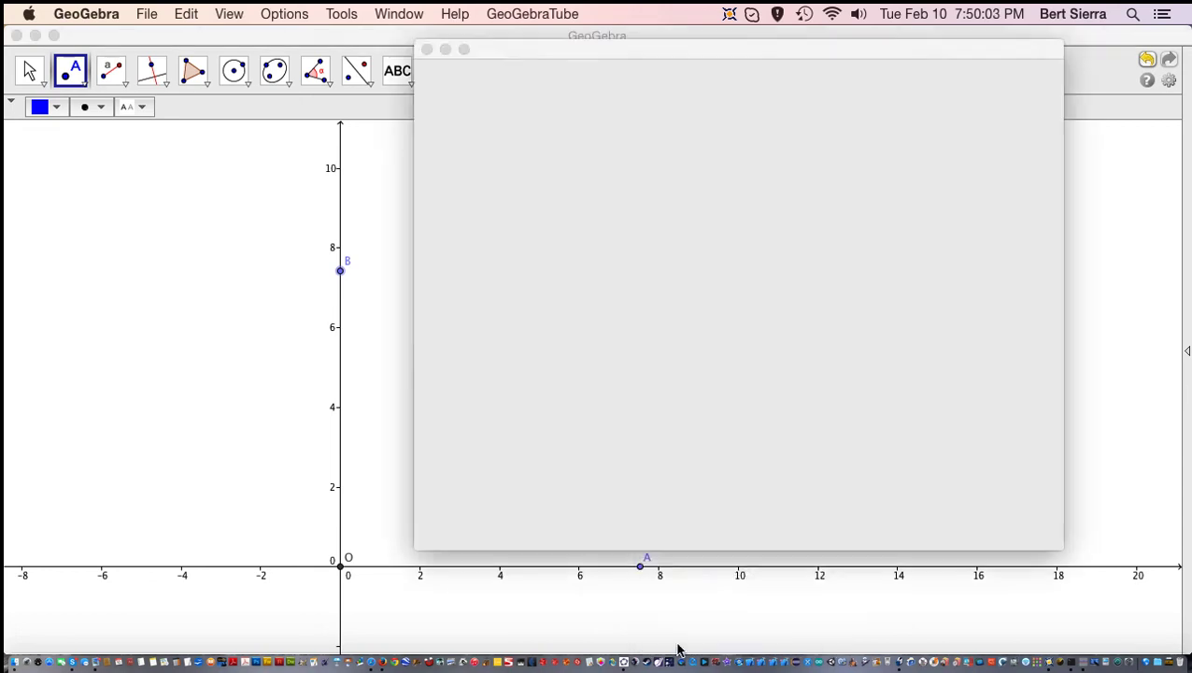
drag(814, 54, 434, 42)
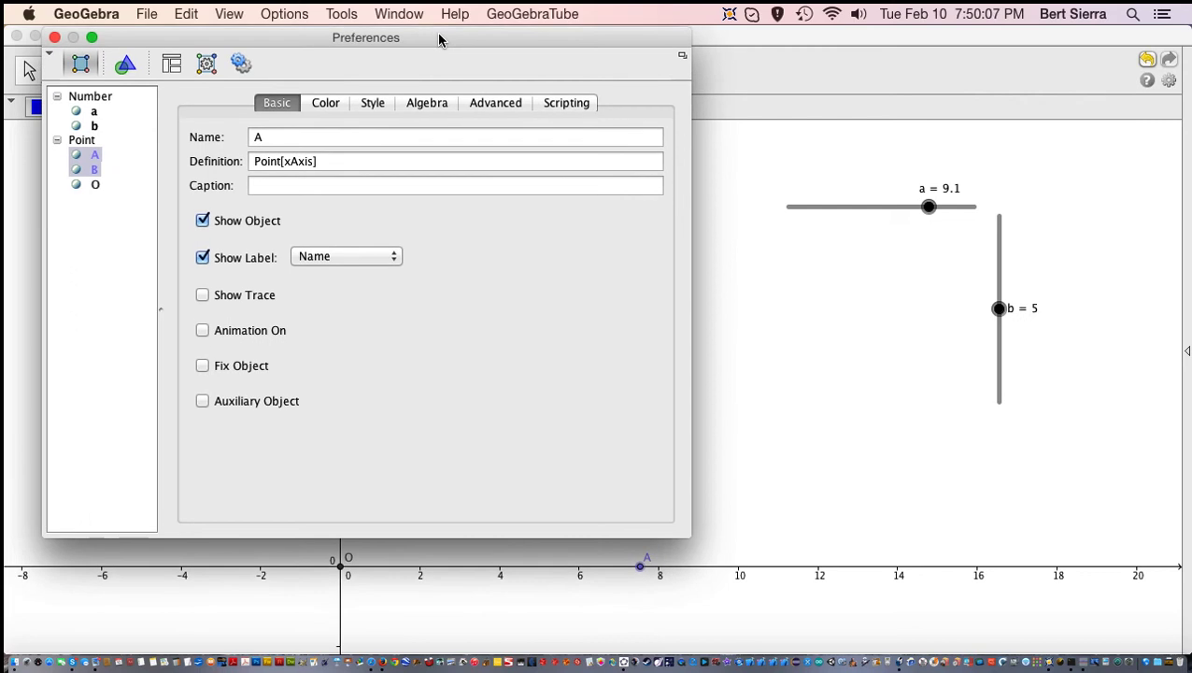
click(334, 164)
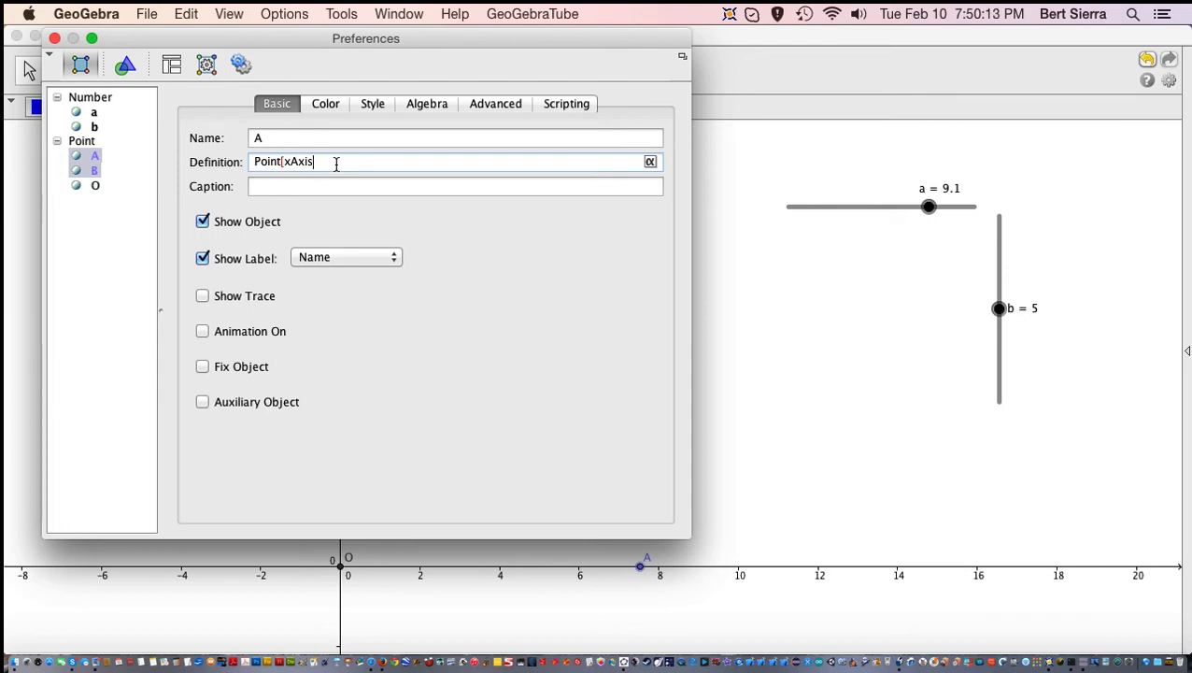
key(BackSpace)
key(BackSpace)
key(BackSpace)
key(BackSpace)
text((a)
key(Tab)
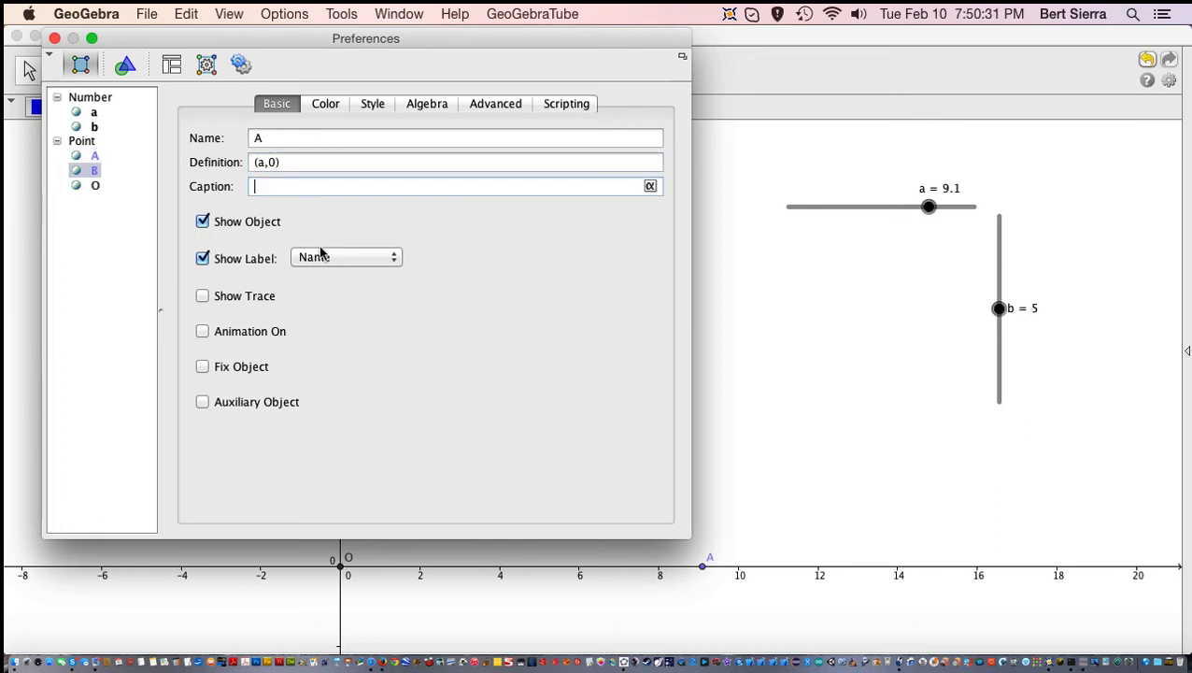
click(54, 37)
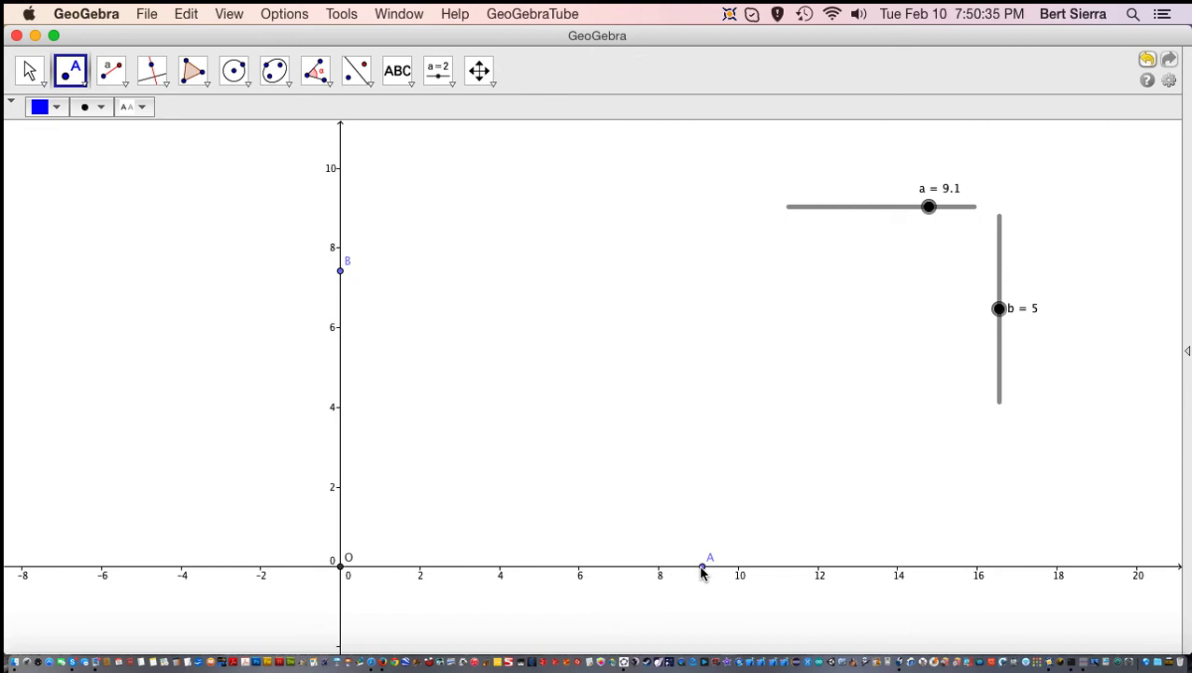
Test the link between point A and slider a by moving each of them, leaving slider a at 9.6.
click(29, 71)
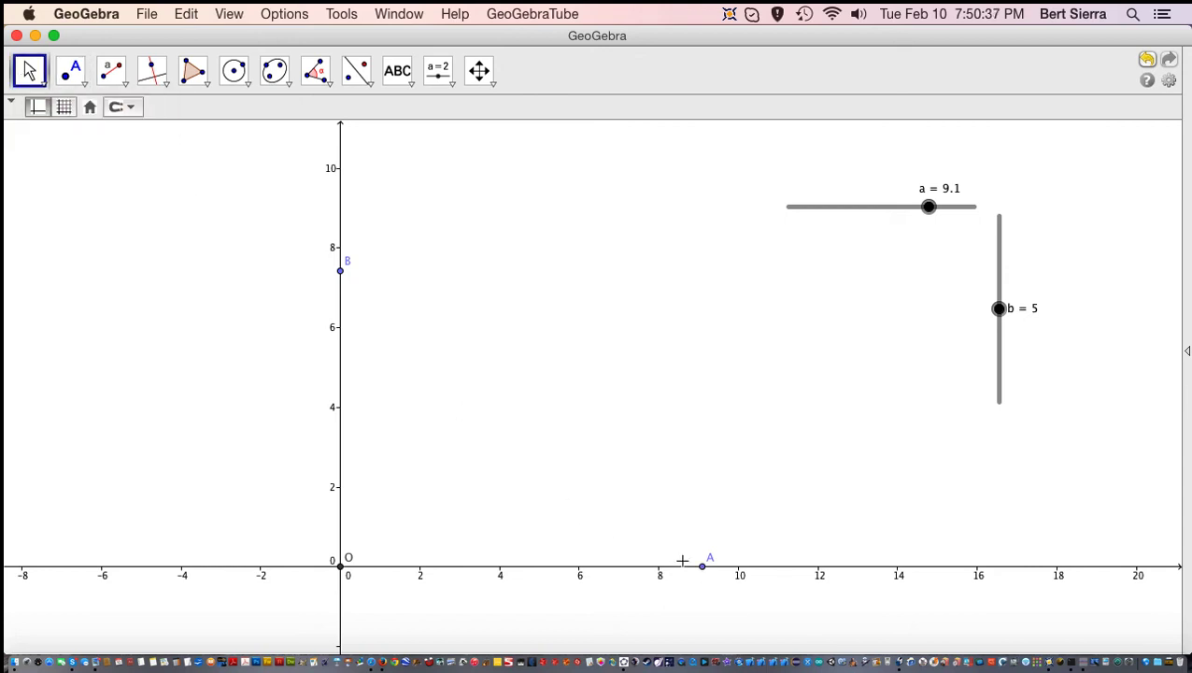
drag(704, 566, 625, 612)
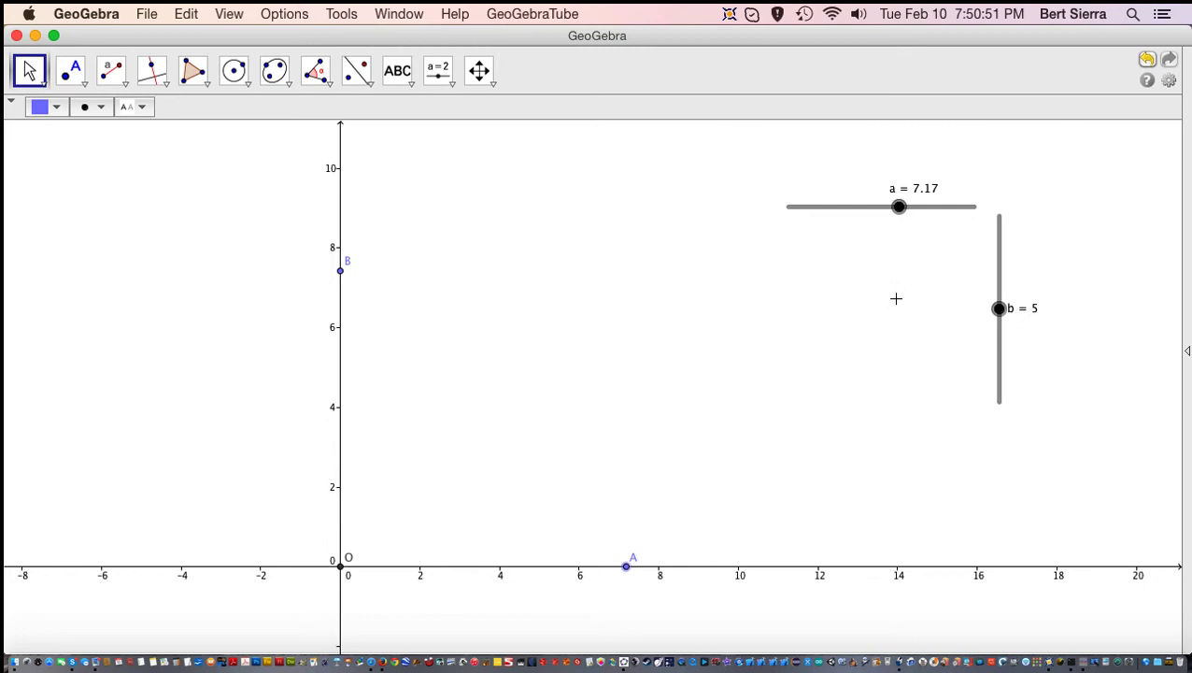
drag(909, 213, 977, 208)
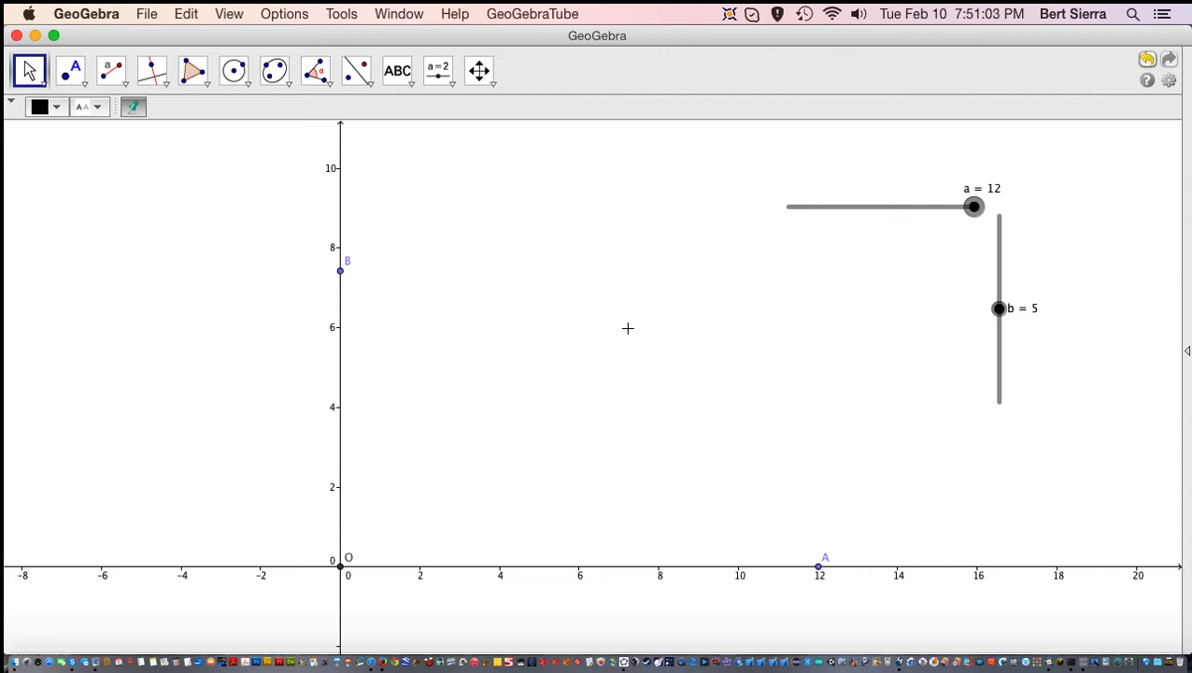
drag(974, 214, 938, 210)
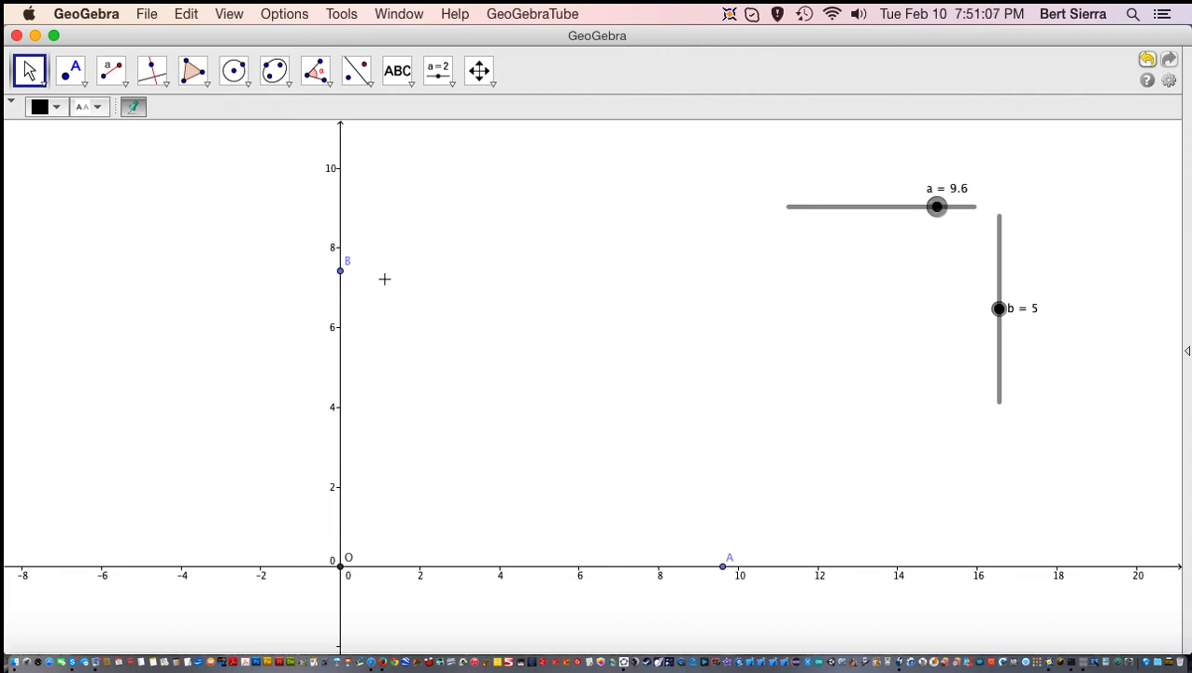
Redefine point B as (0,b) in its object properties and set slider b to 8.4.
right_click(339, 271)
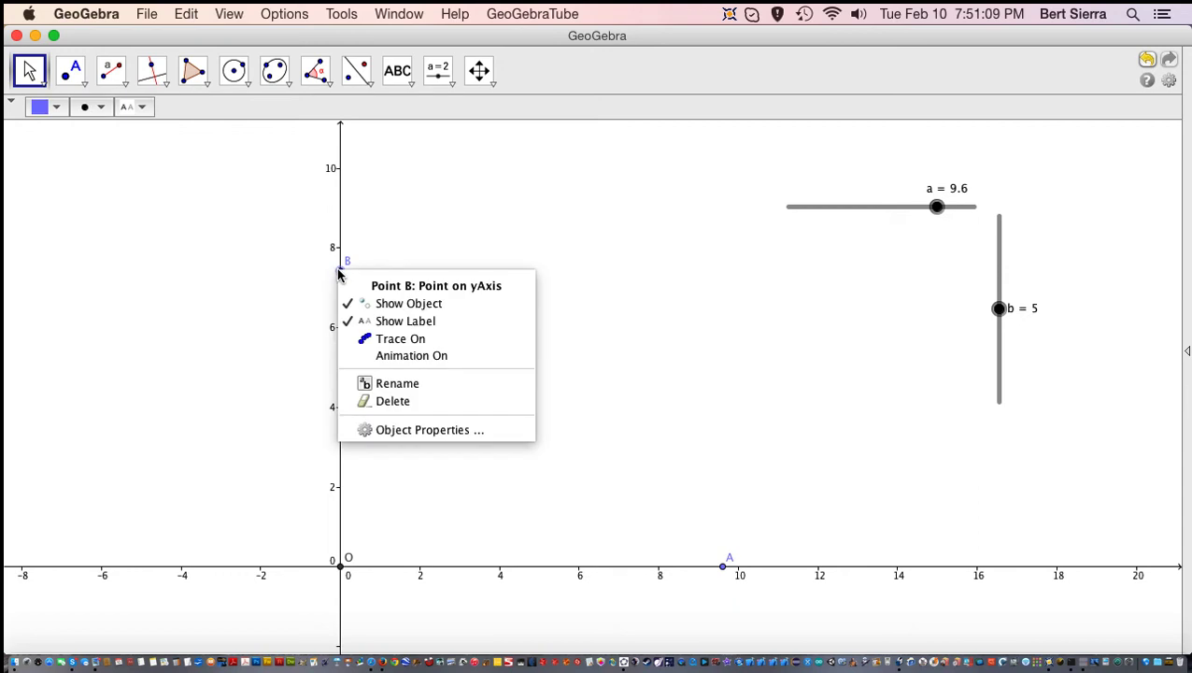
click(360, 428)
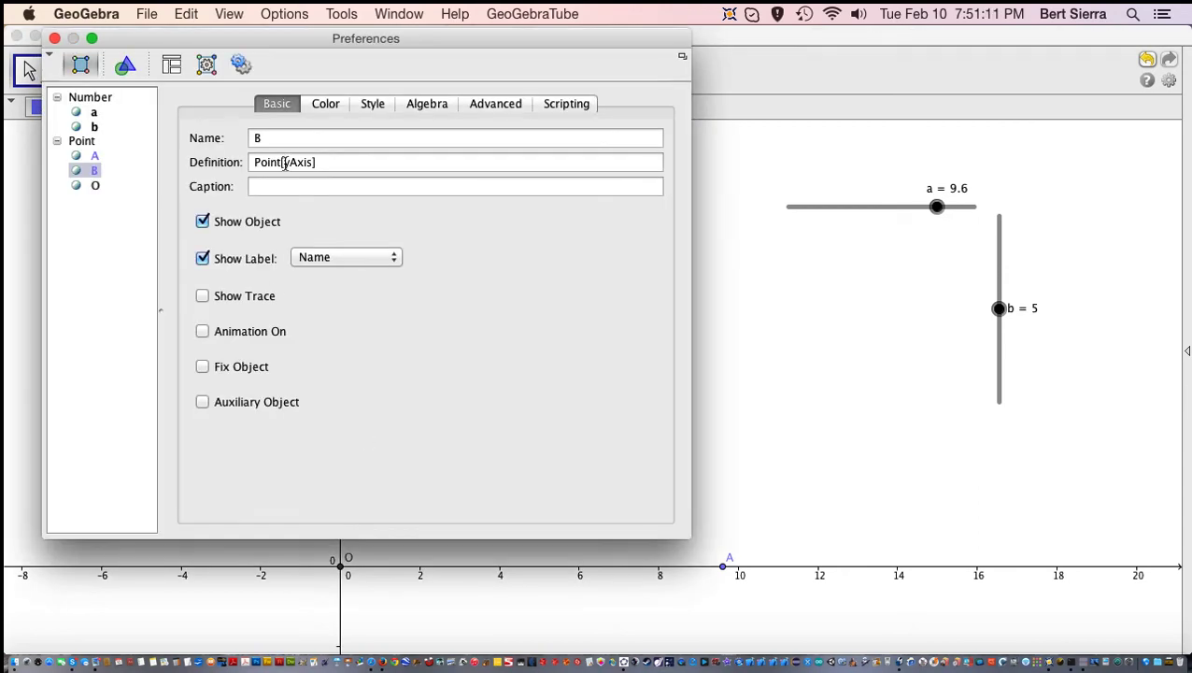
drag(331, 161, 248, 162)
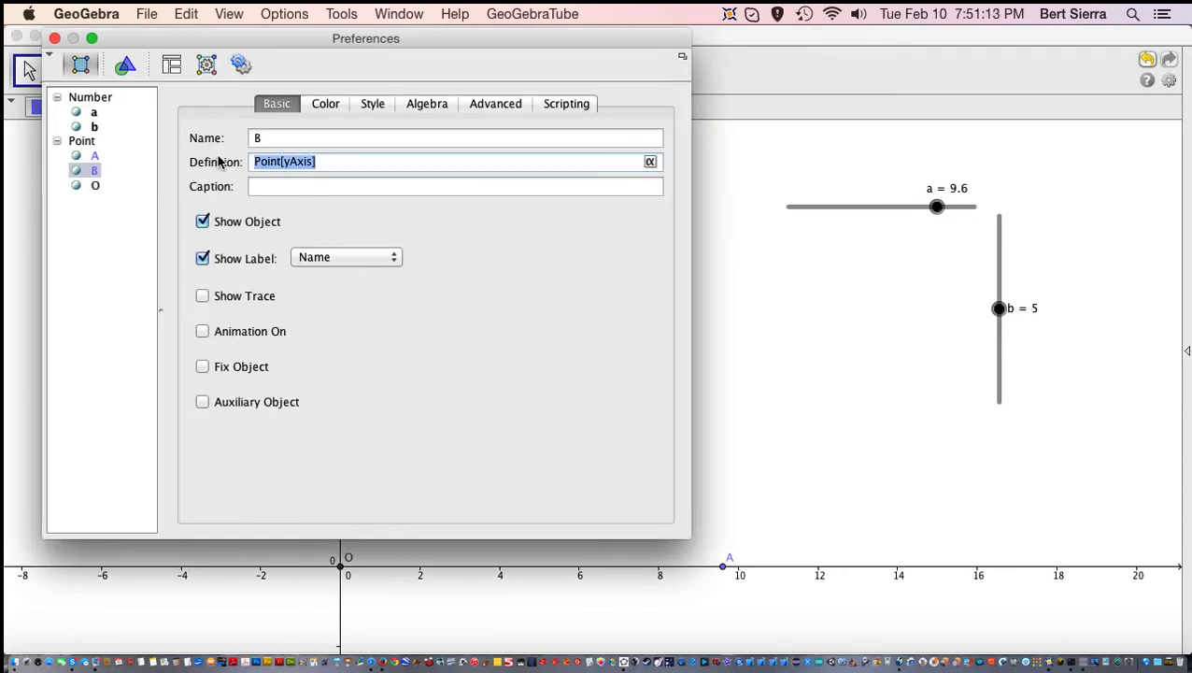
text((0,b)
key(Tab)
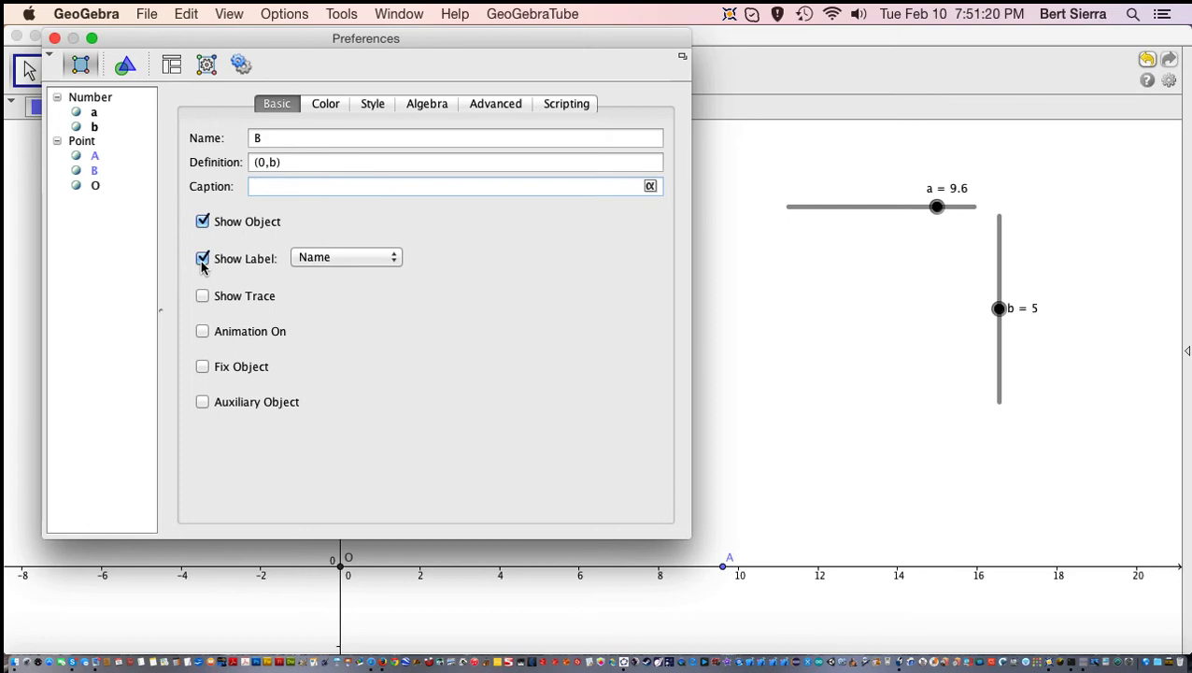
click(54, 37)
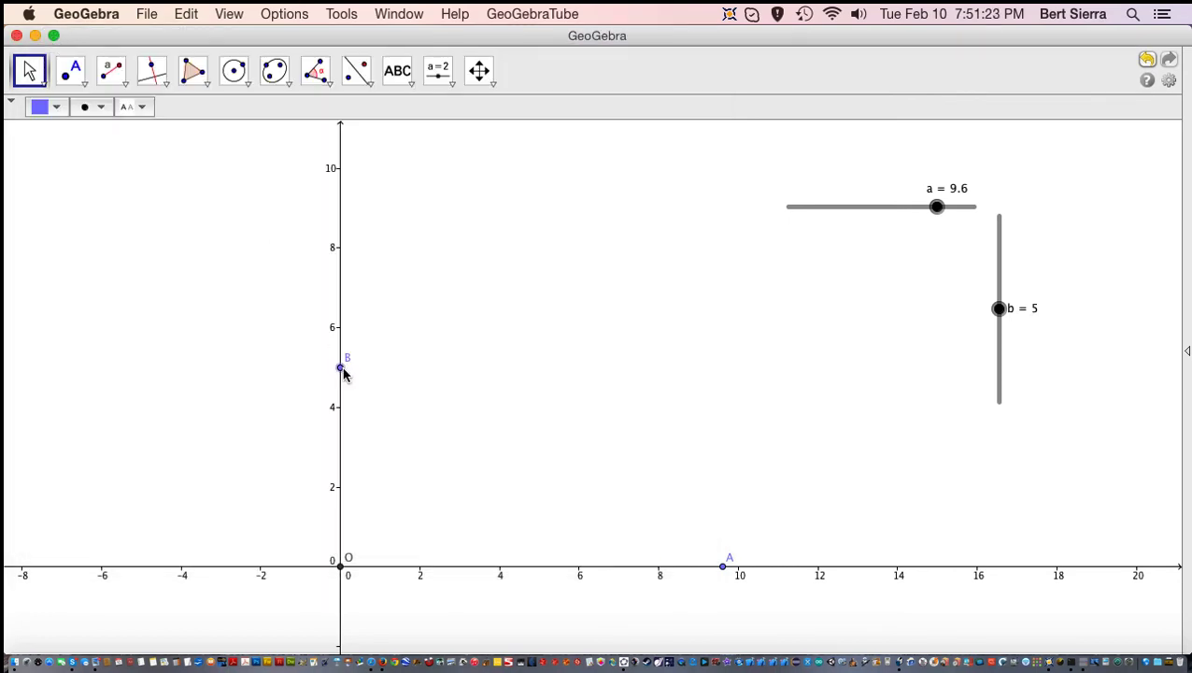
drag(1001, 308, 996, 252)
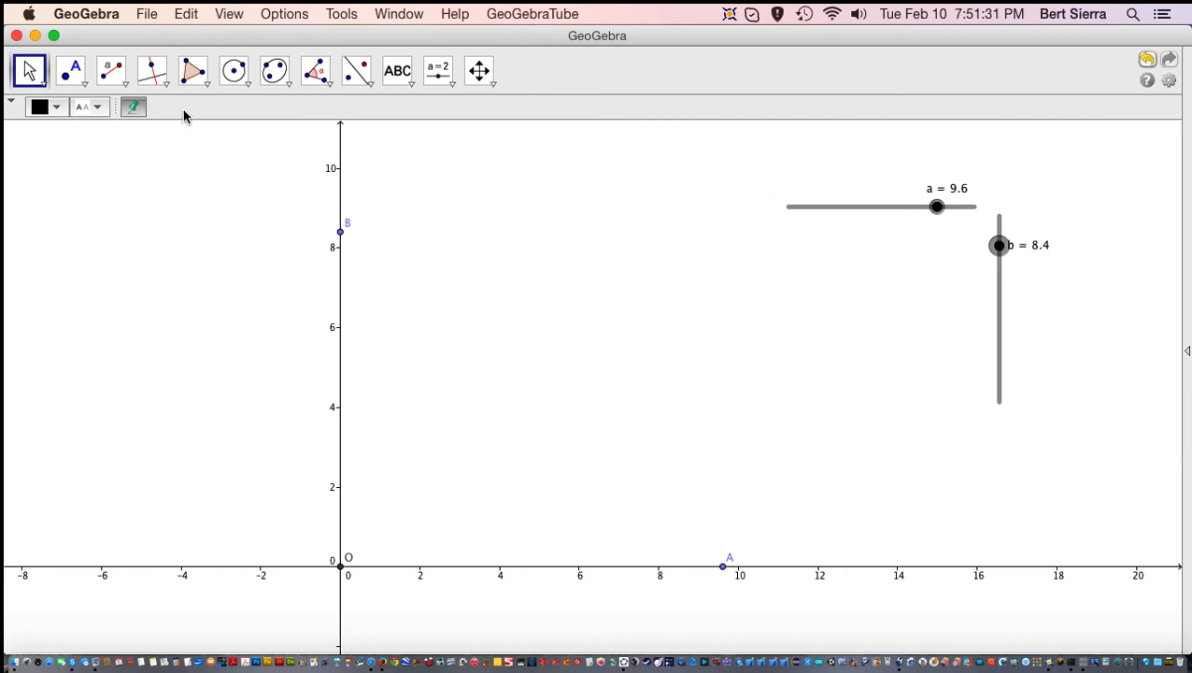
Draw a line through points A and B.
click(124, 84)
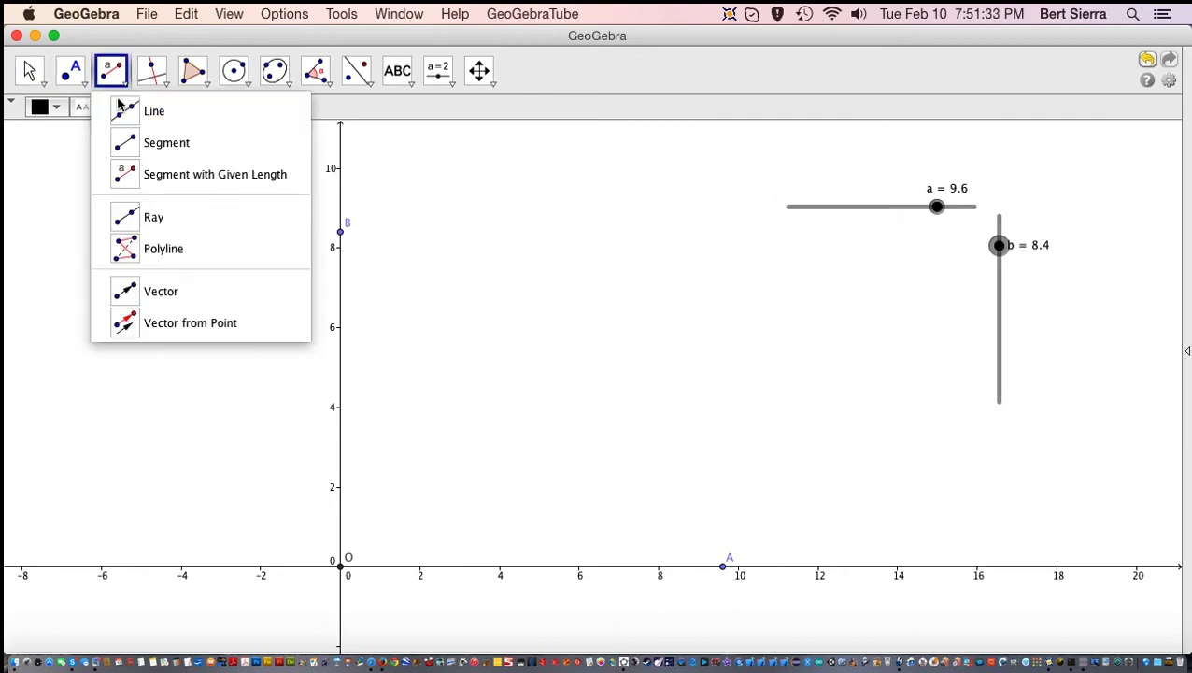
click(121, 114)
click(722, 566)
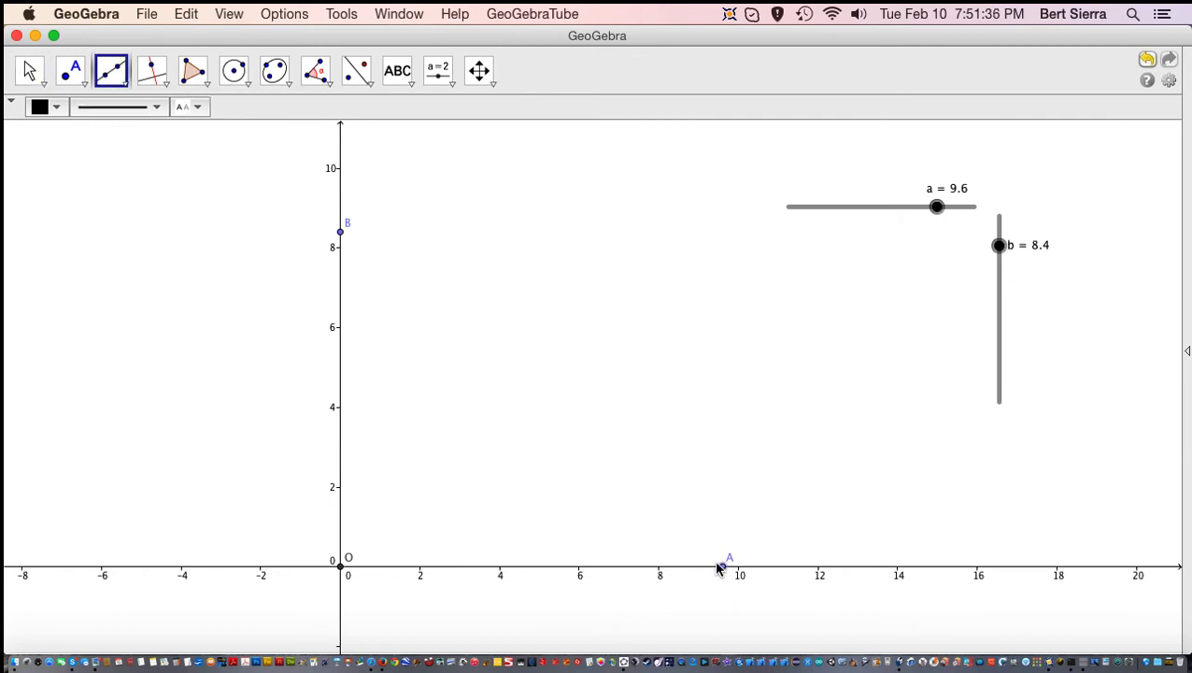
click(340, 234)
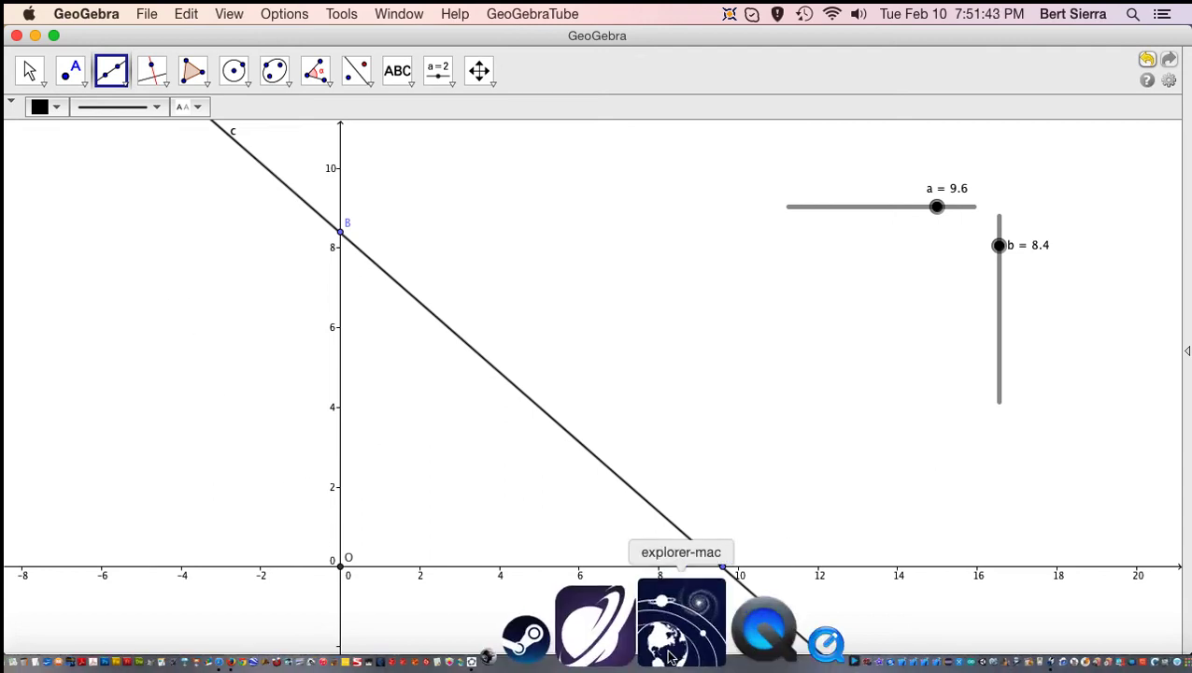
Place a free point C beside the y-axis at about (-0.9, 3.3).
click(73, 80)
click(75, 82)
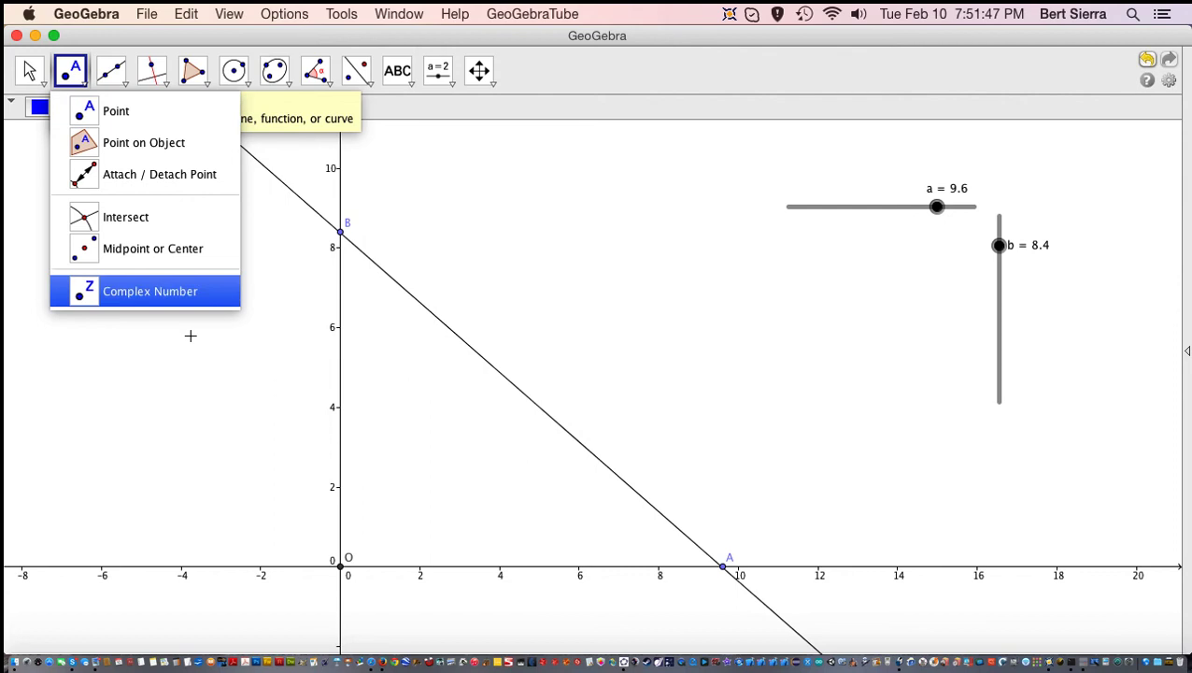
click(116, 112)
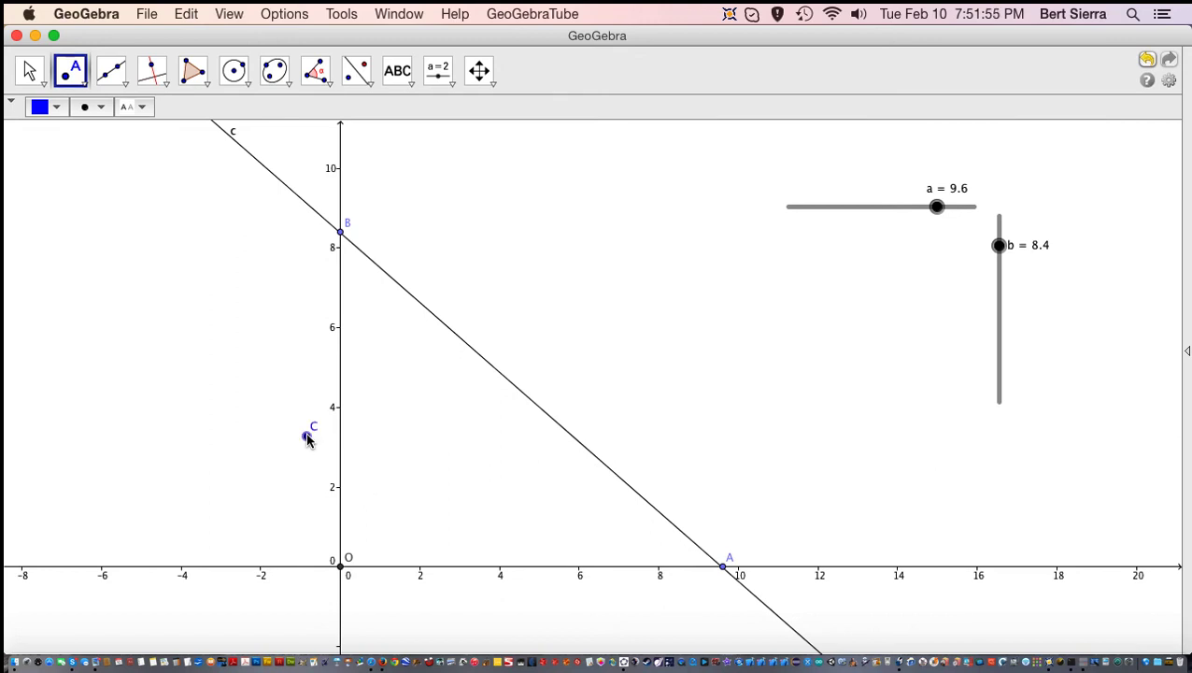
Construct the perpendicular to line AB through point C.
click(160, 86)
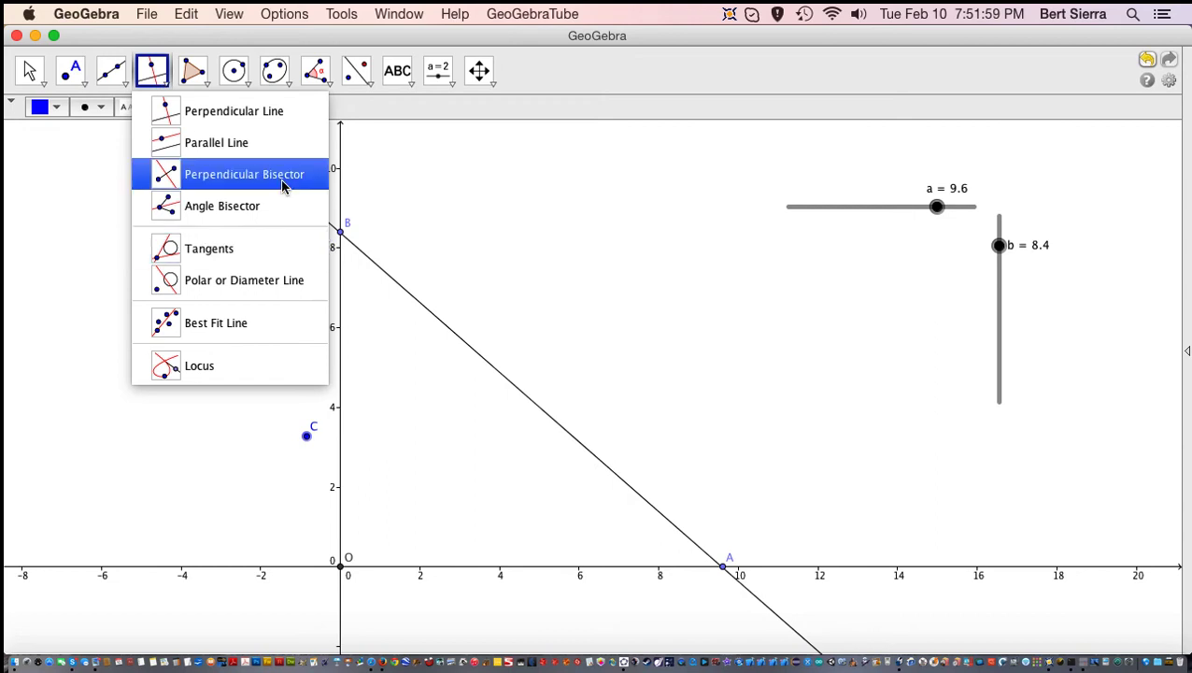
click(152, 73)
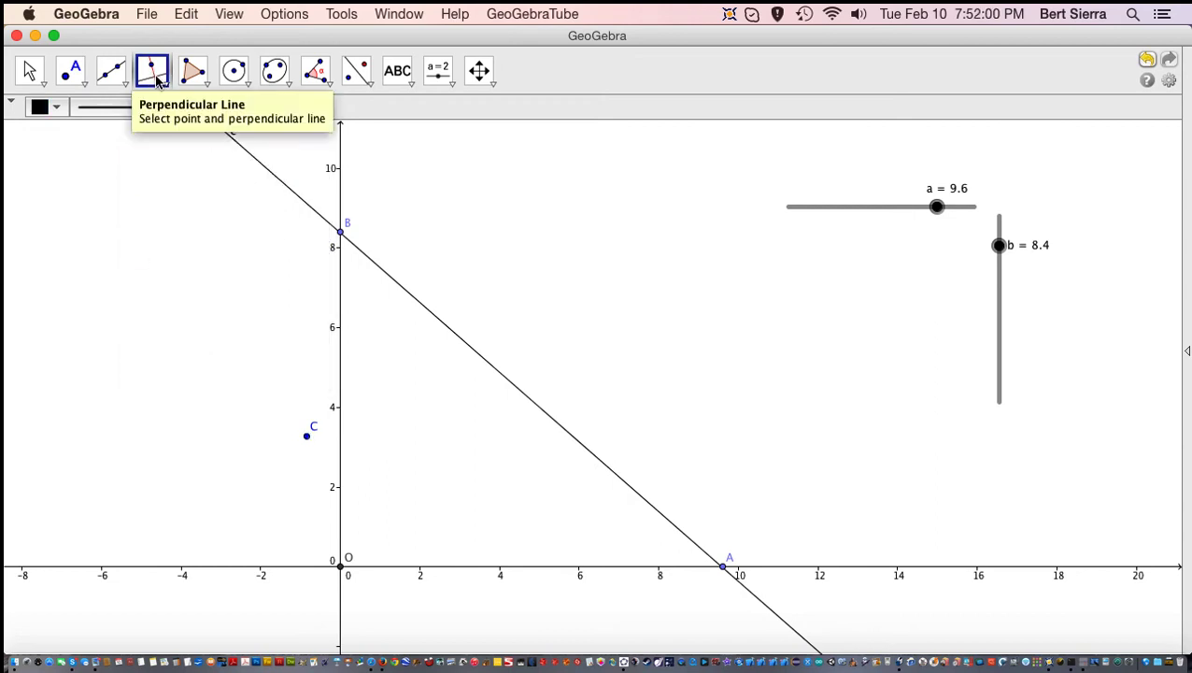
click(423, 310)
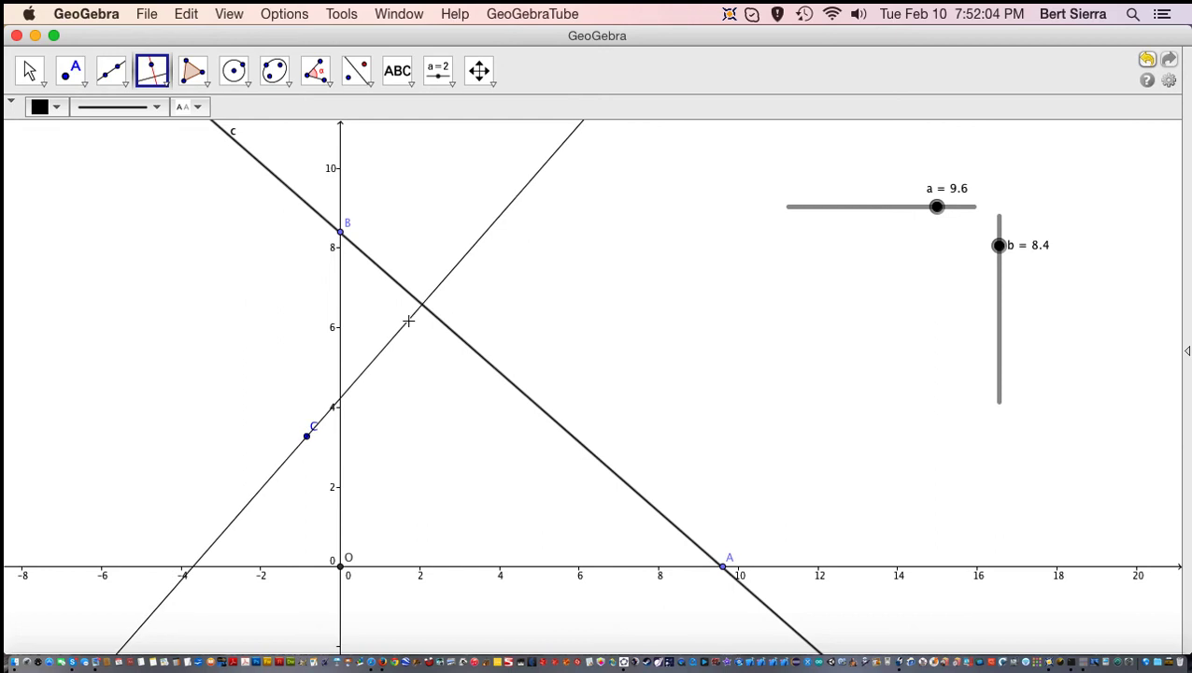
click(308, 436)
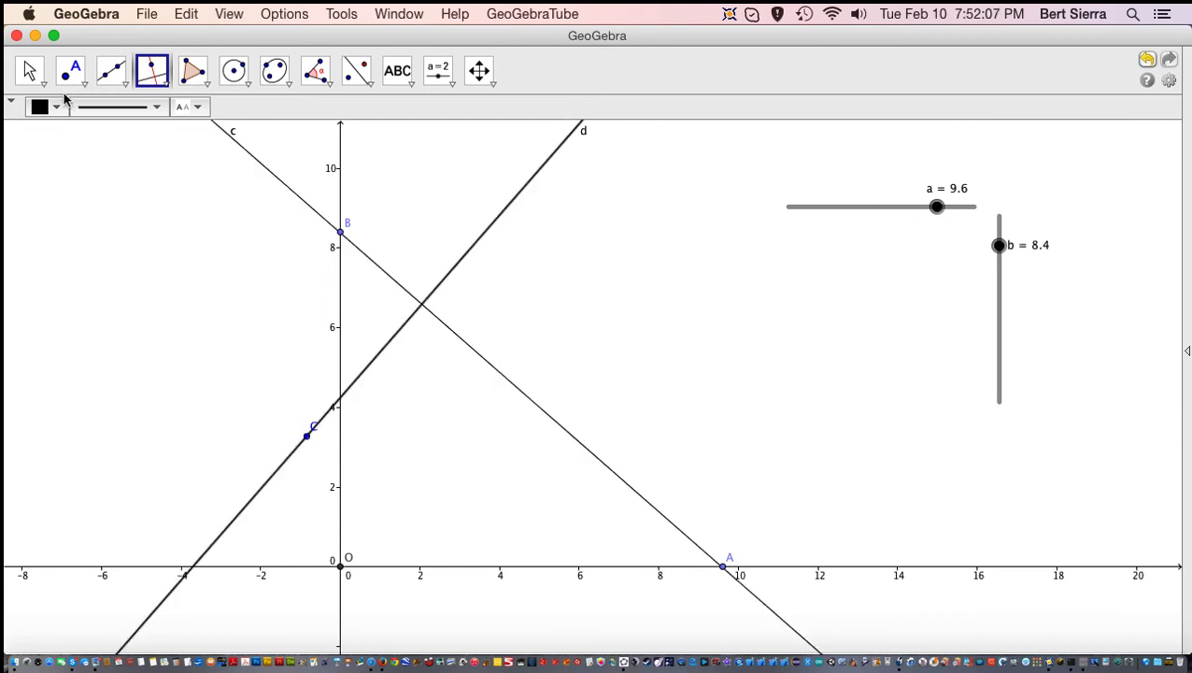
key(Escape)
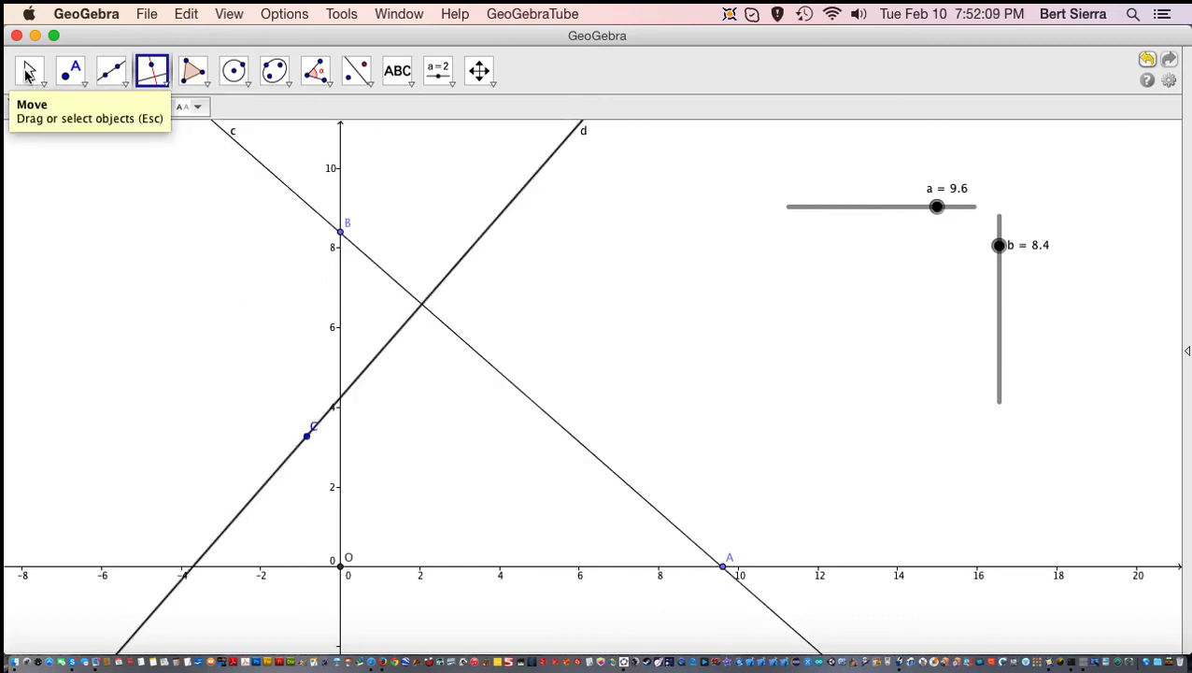
Hide the labels of both lines c and d in their object properties.
right_click(231, 137)
click(277, 278)
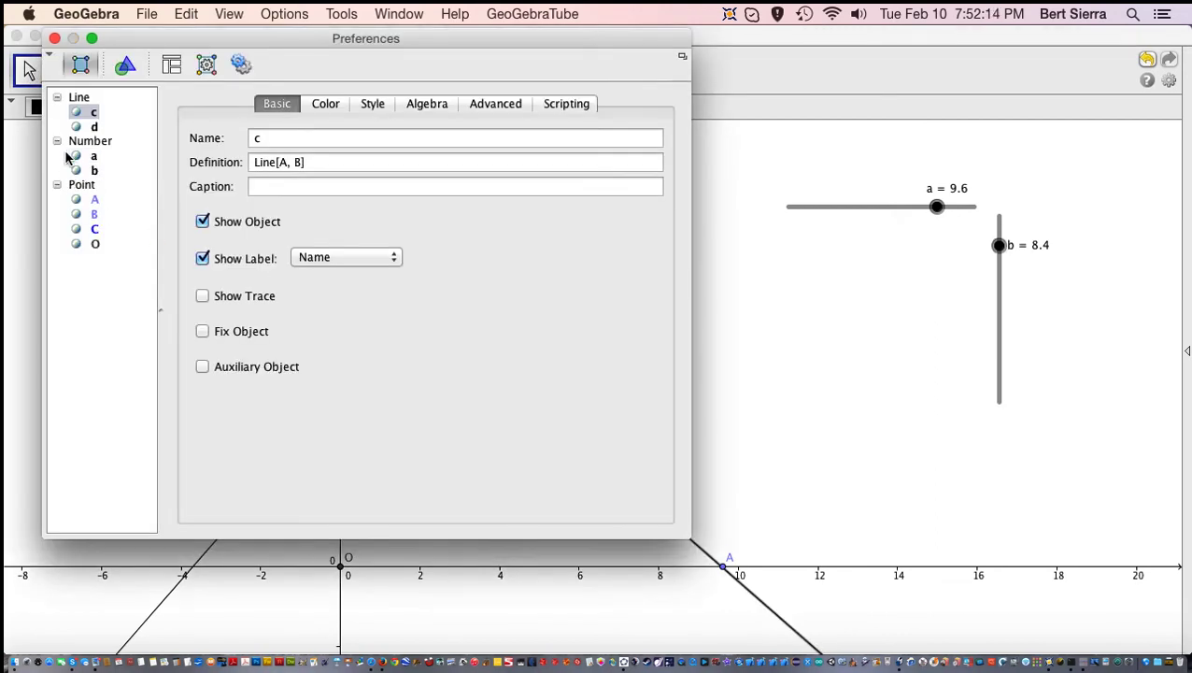
click(80, 99)
click(202, 182)
click(54, 37)
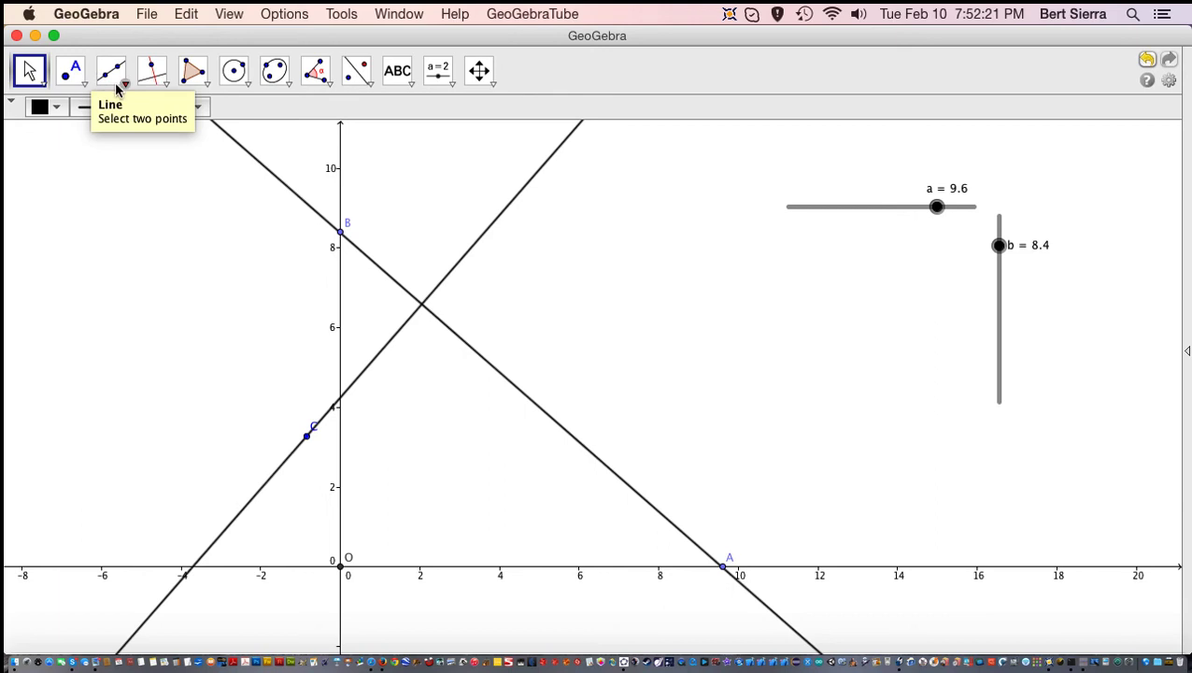
Create the intersection point D of line AB and its perpendicular.
click(82, 86)
click(125, 217)
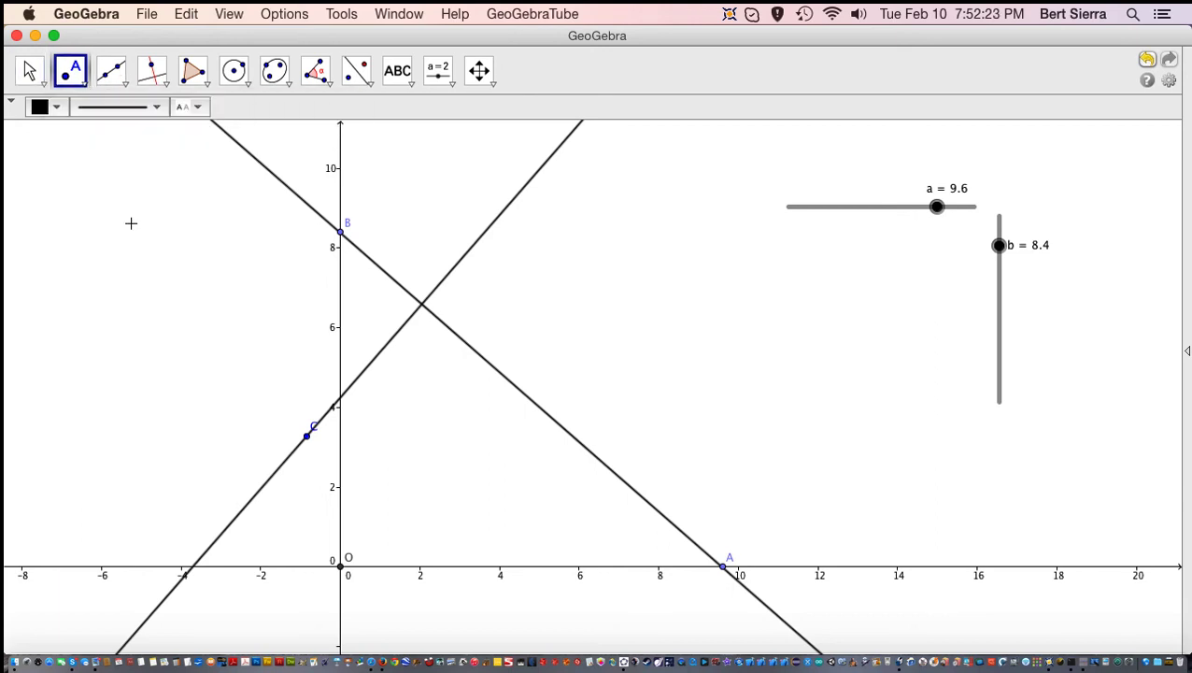
click(423, 306)
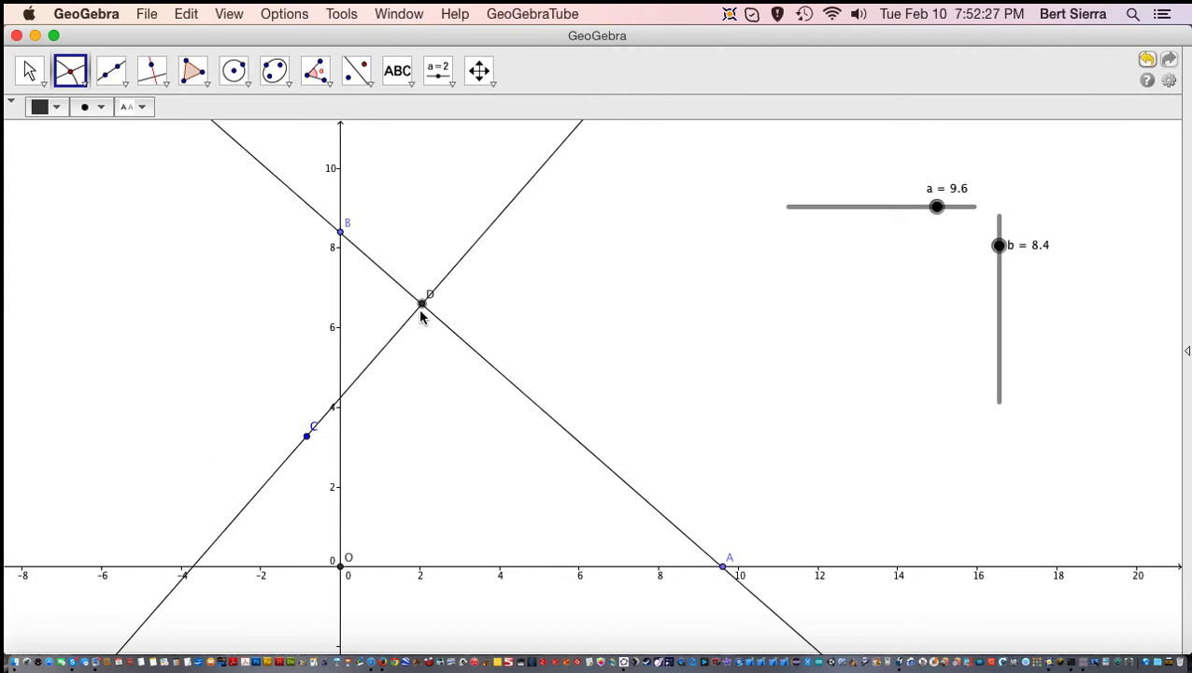
key(Escape)
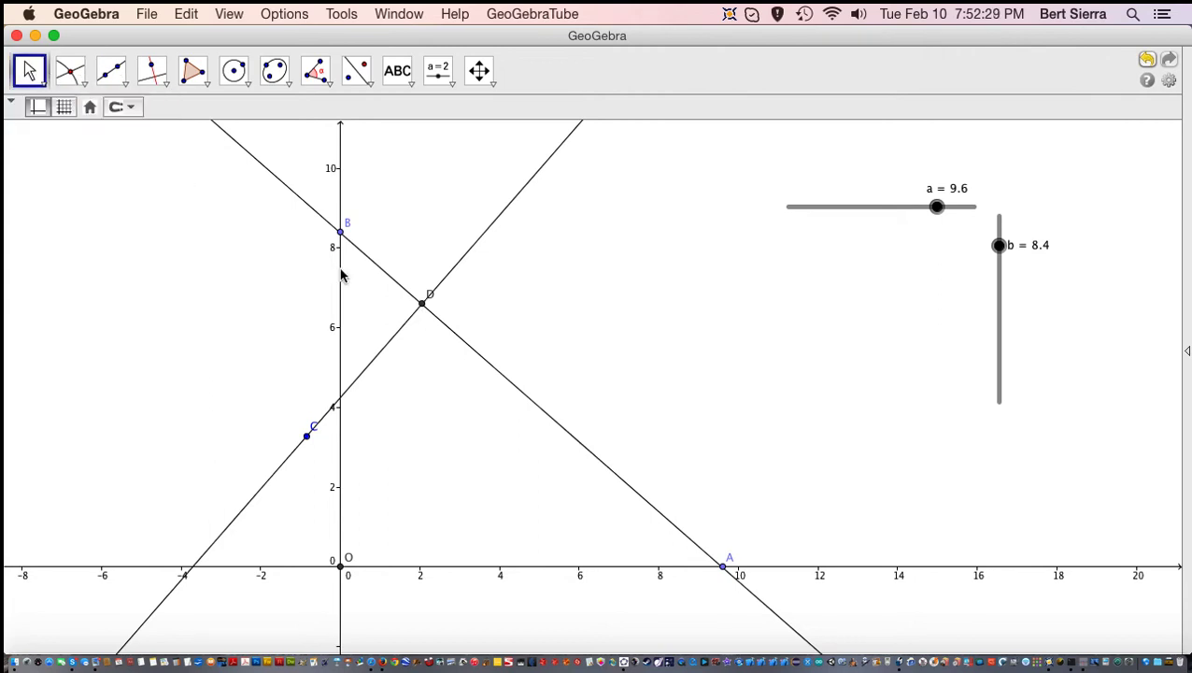
Test how intersection point D follows the sliders, leaving slider a at 7.6 and slider b at 9.2.
click(425, 303)
click(426, 316)
mouse_move(936, 208)
mouse_down()
mouse_move(848, 213)
mouse_move(914, 209)
mouse_up()
mouse_move(999, 252)
mouse_down()
mouse_move(1002, 292)
mouse_move(1004, 238)
mouse_up()
mouse_move(921, 212)
mouse_down()
mouse_move(884, 210)
mouse_move(908, 214)
mouse_up()
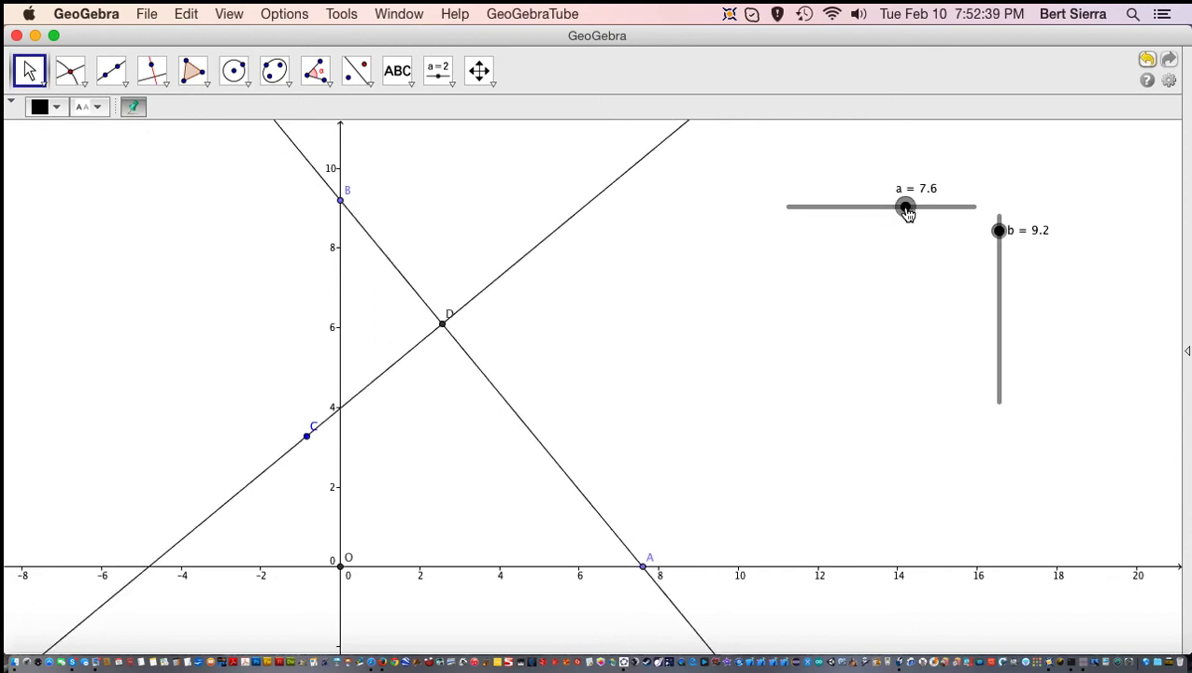
Draw a circle centered at point C passing through point D.
click(222, 74)
click(221, 76)
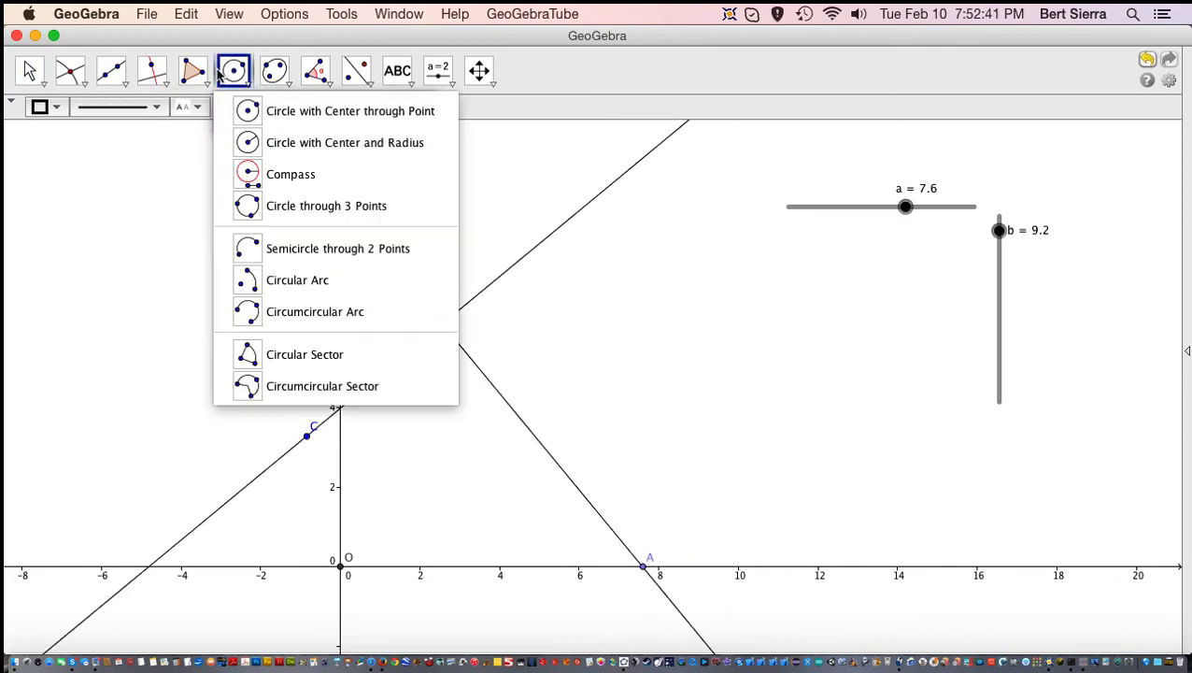
click(247, 120)
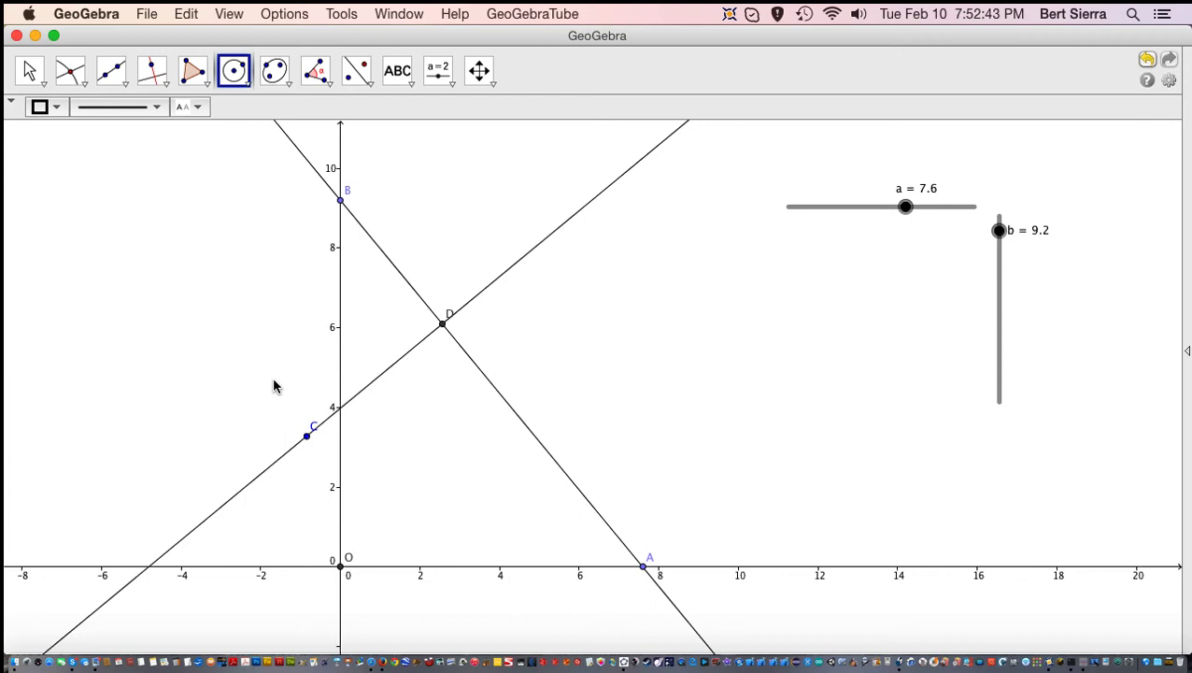
click(307, 437)
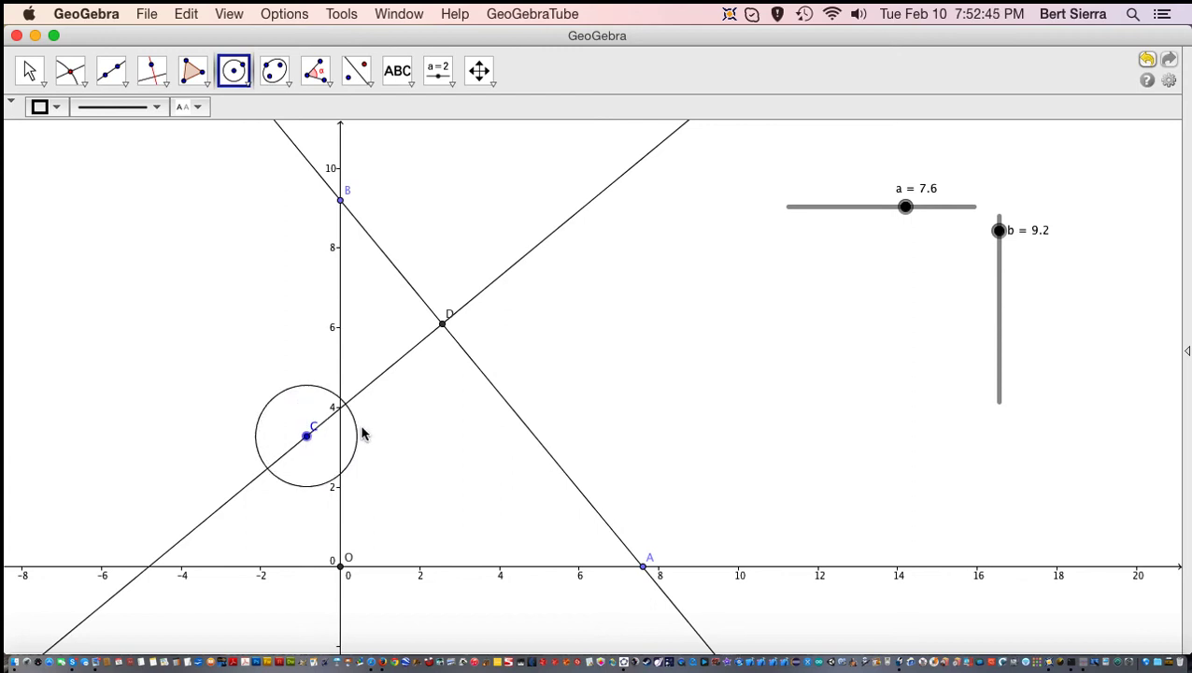
click(442, 327)
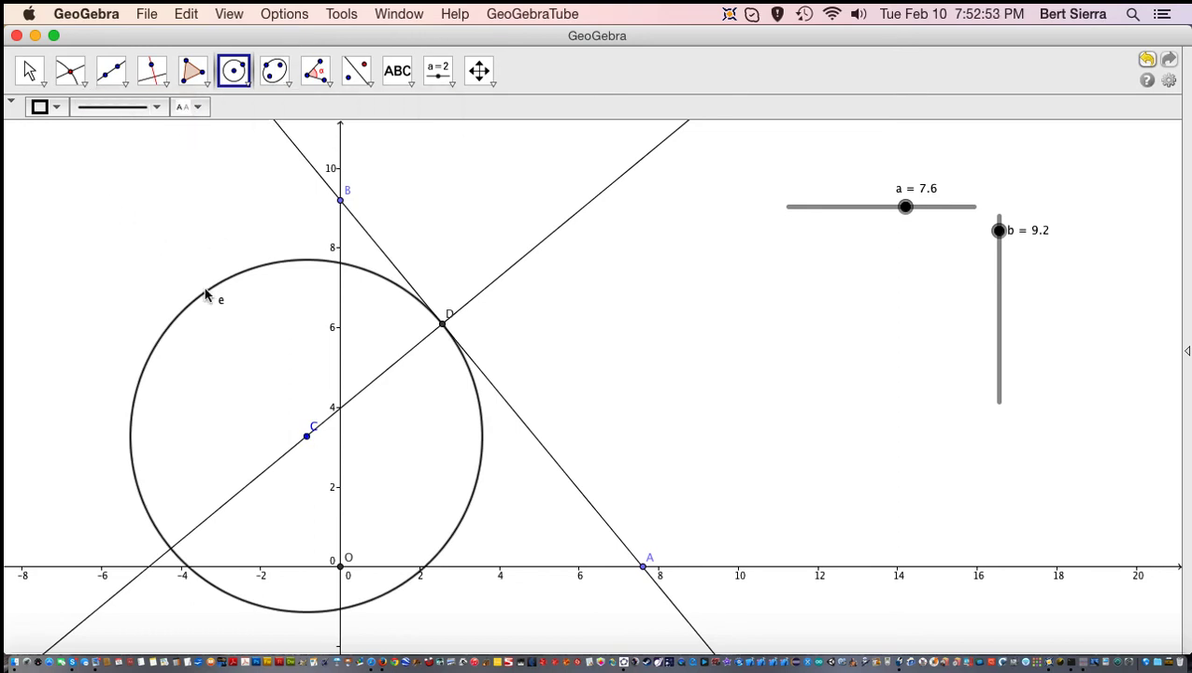
click(29, 70)
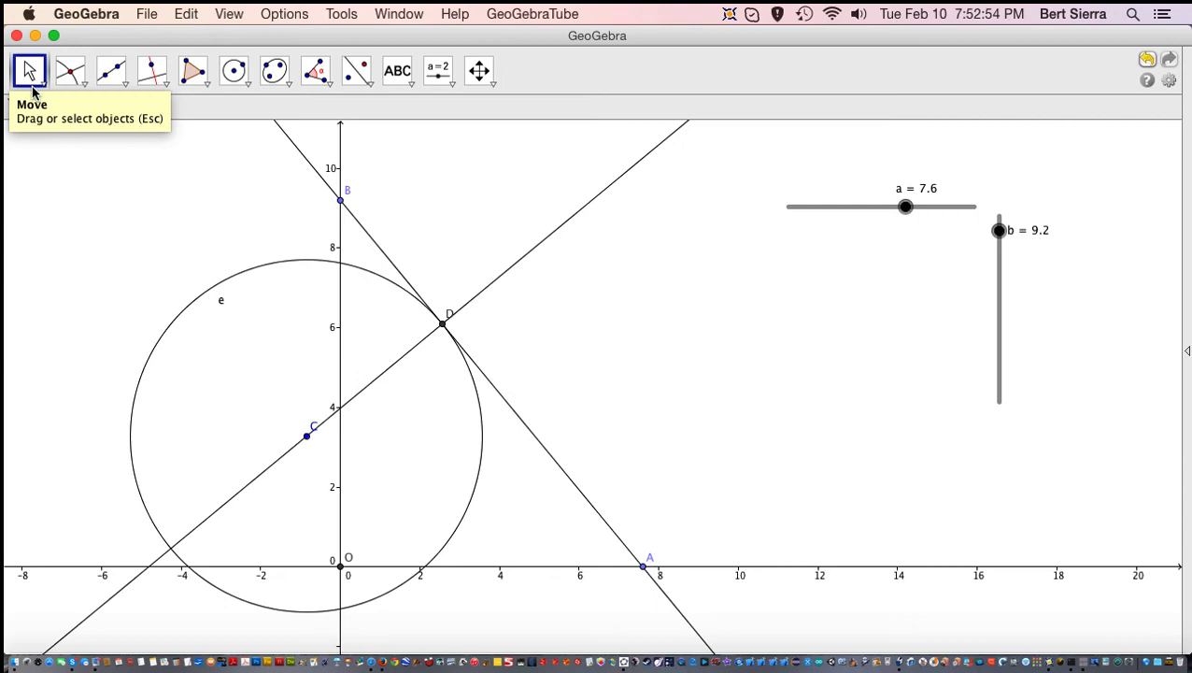
Hide the circle's label and hide both lines c and d in the object properties.
right_click(201, 299)
click(235, 439)
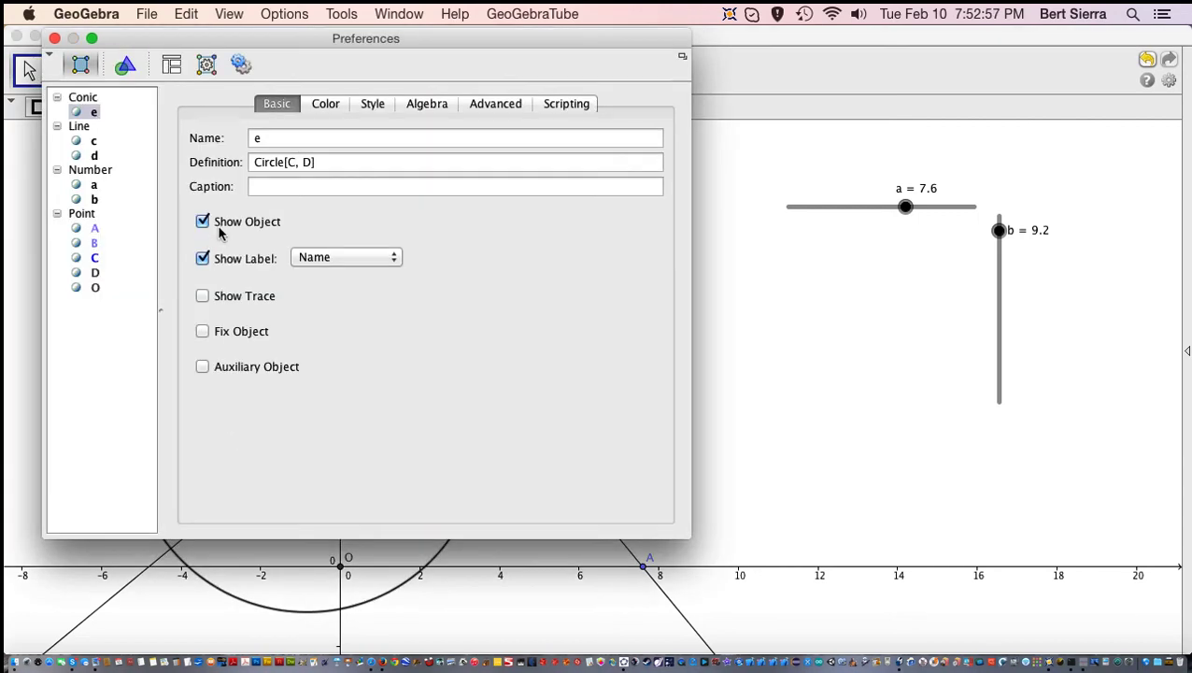
click(201, 258)
click(79, 126)
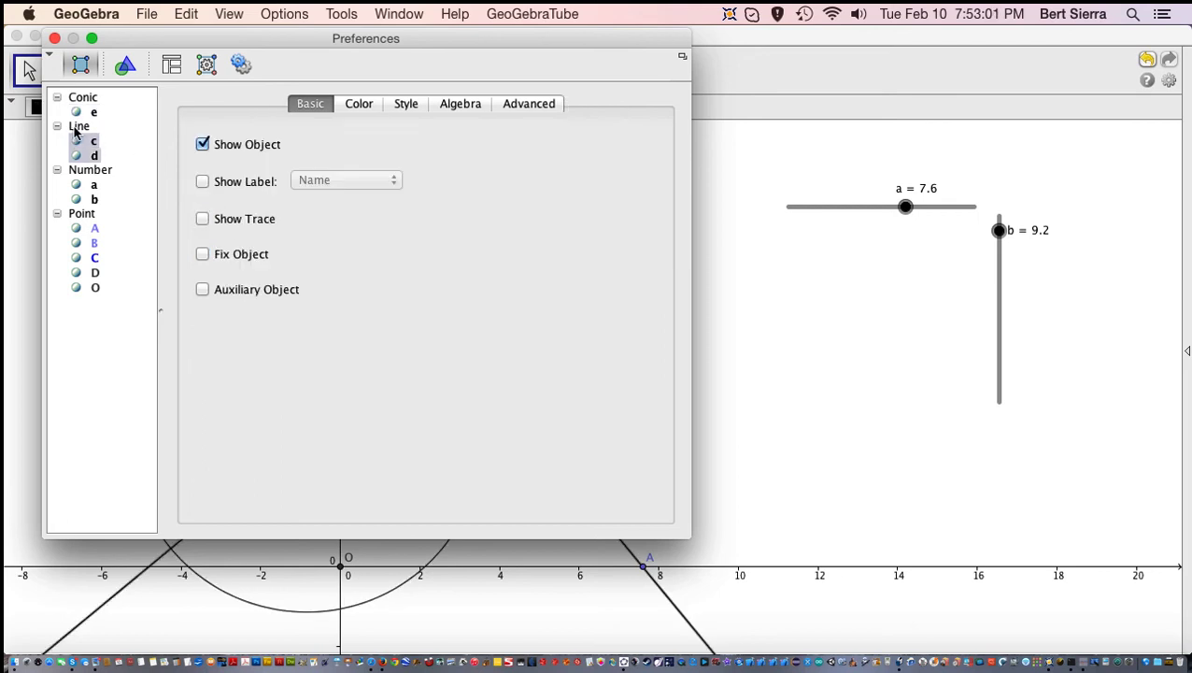
click(202, 144)
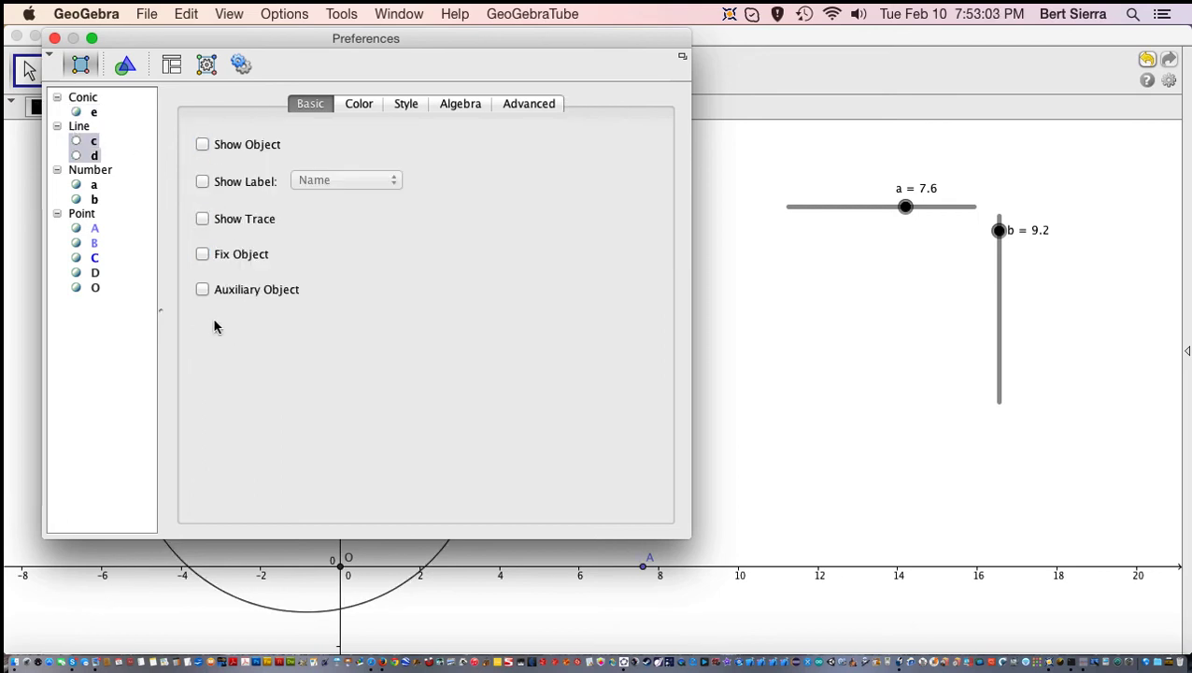
Hide the labels of sliders a and b, and toggle the sliders' visibility off and on, leaving them shown.
click(80, 171)
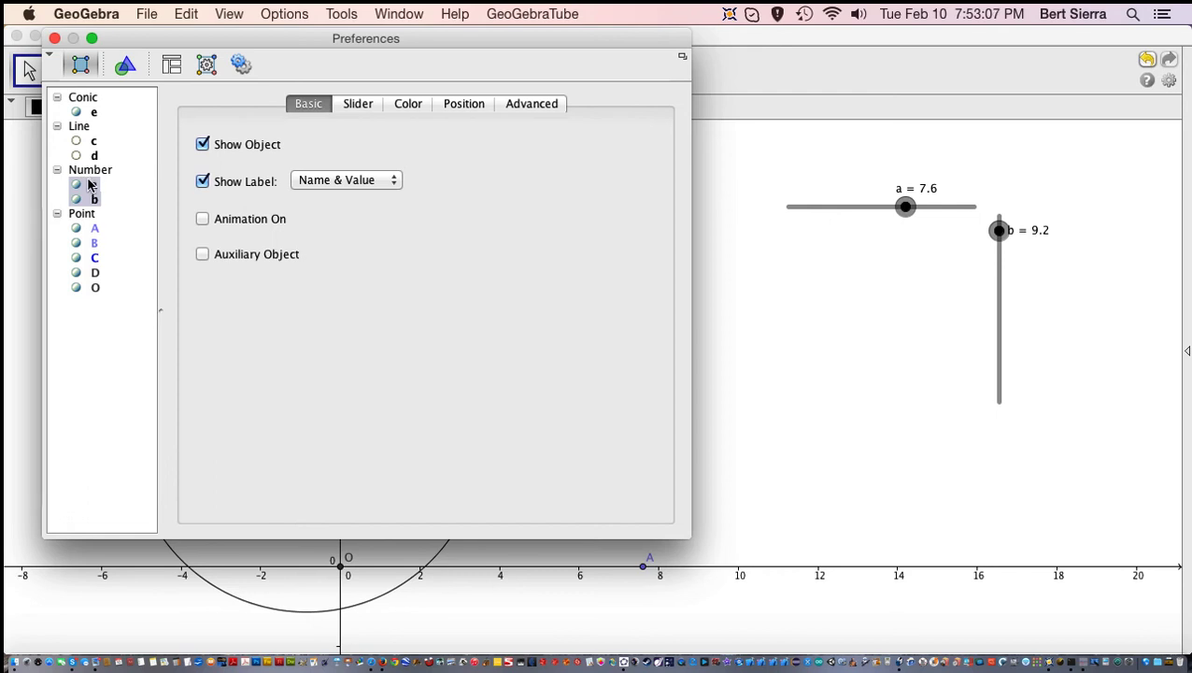
click(202, 181)
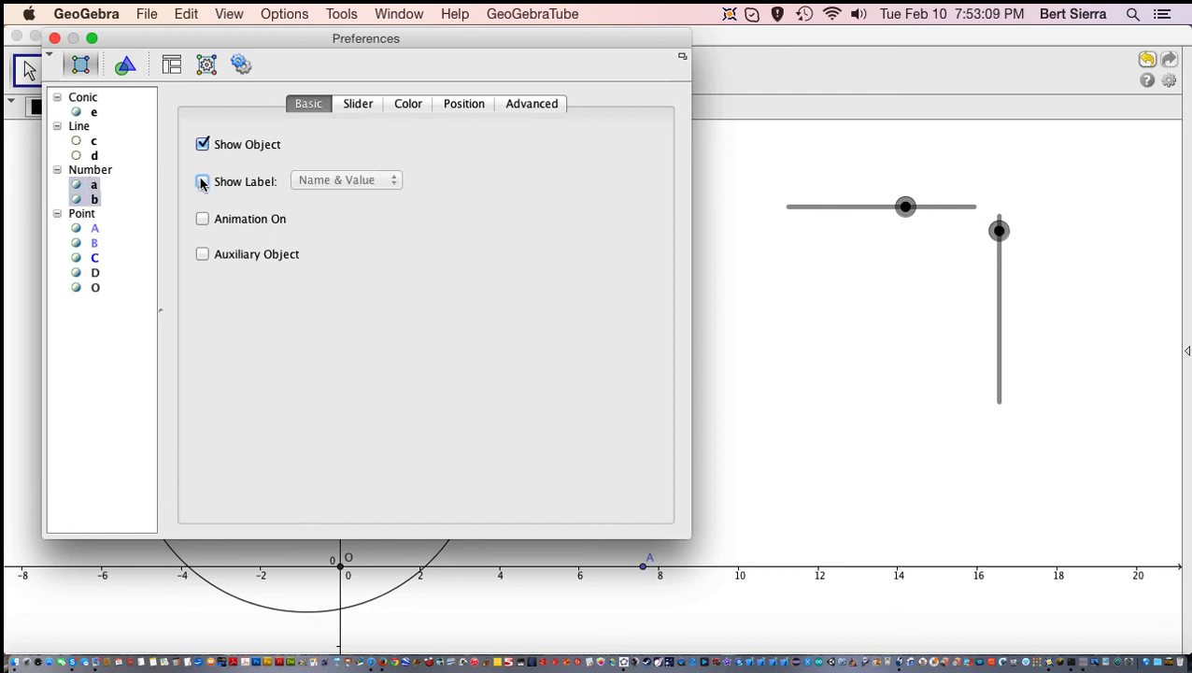
click(202, 181)
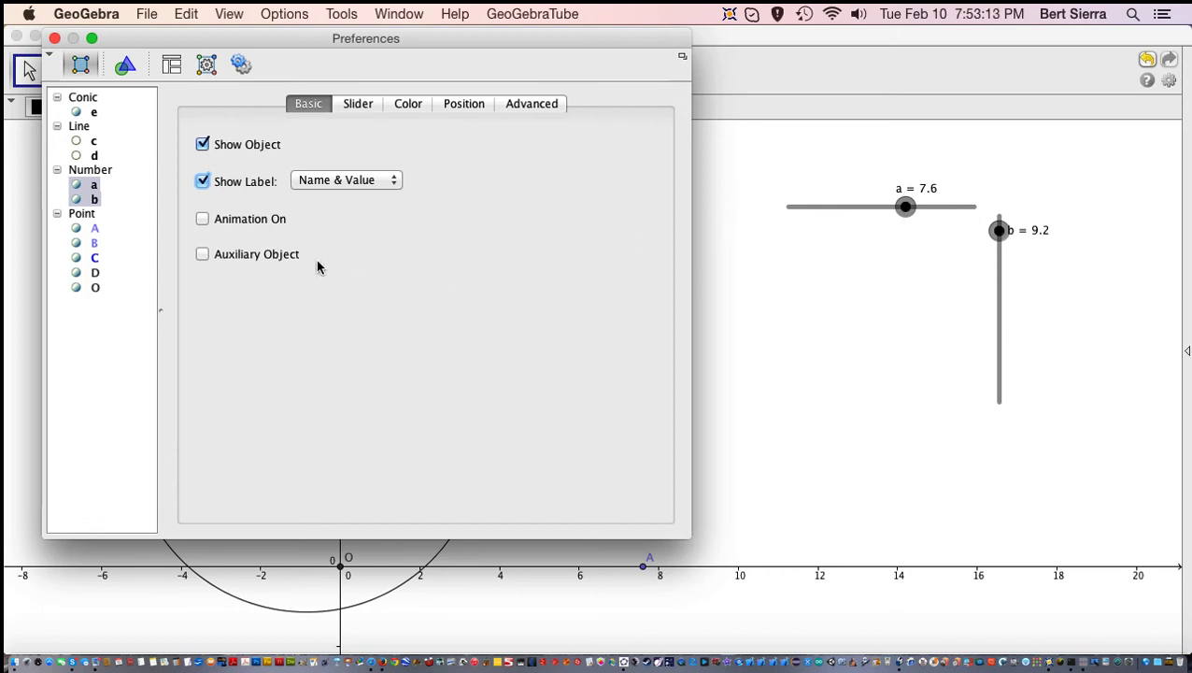
click(202, 182)
click(203, 145)
click(202, 145)
click(202, 145)
click(202, 144)
click(203, 145)
click(203, 145)
Hide points D and O in the object properties.
click(75, 214)
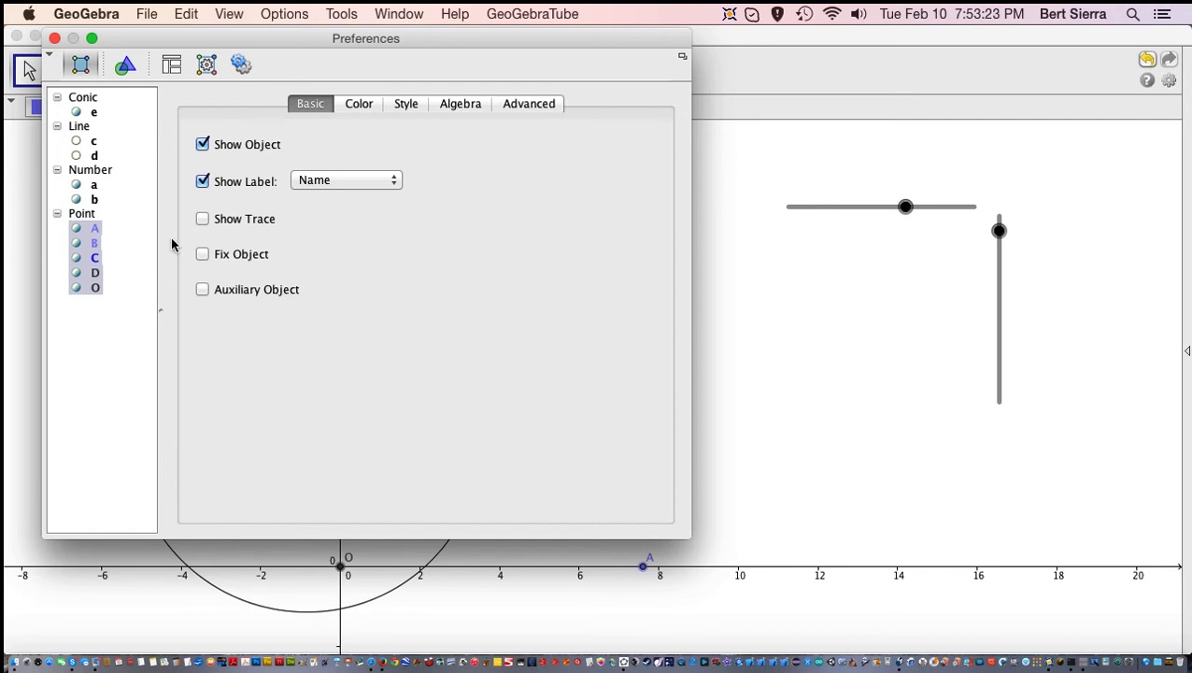
click(97, 290)
shift+click(76, 280)
click(85, 273)
super+click(92, 228)
super+click(94, 244)
super+click(90, 259)
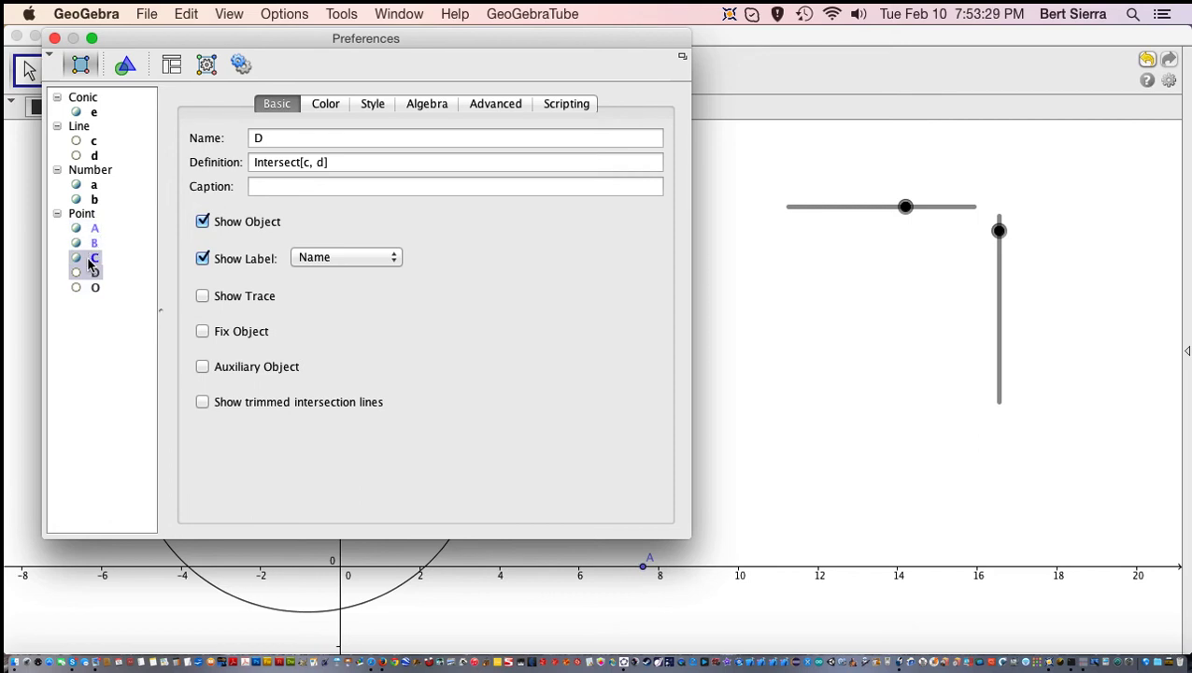
click(93, 229)
click(90, 258)
click(82, 274)
Hide the labels of all points and close the object properties.
click(81, 215)
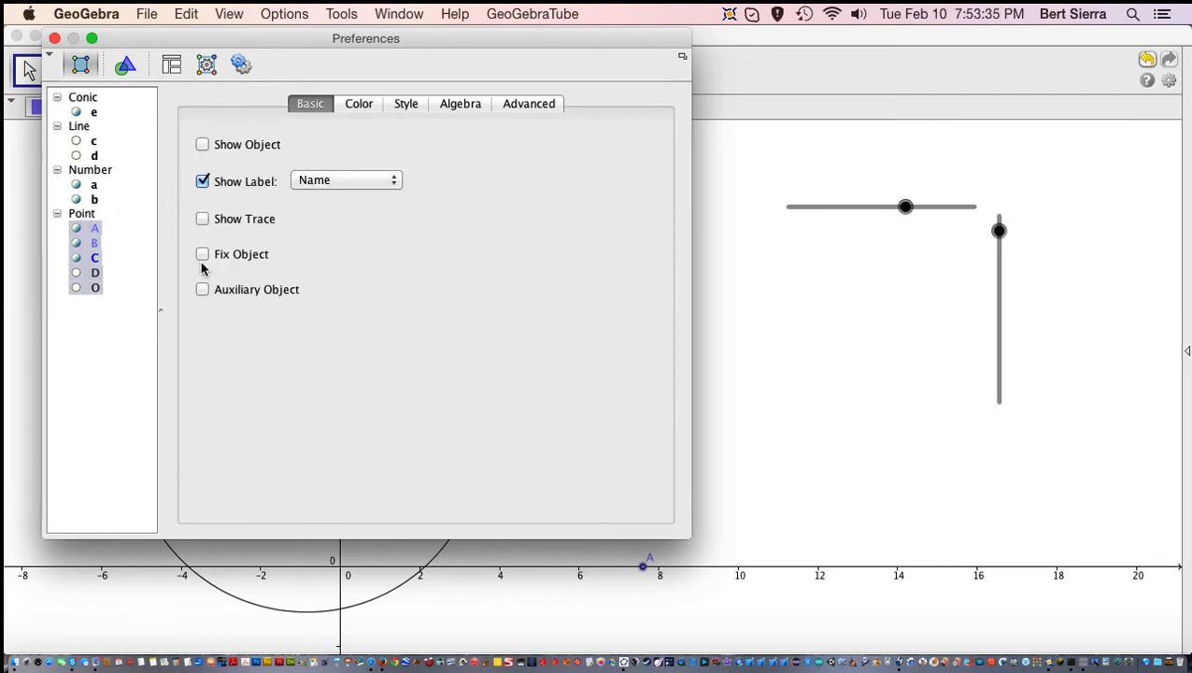
click(203, 182)
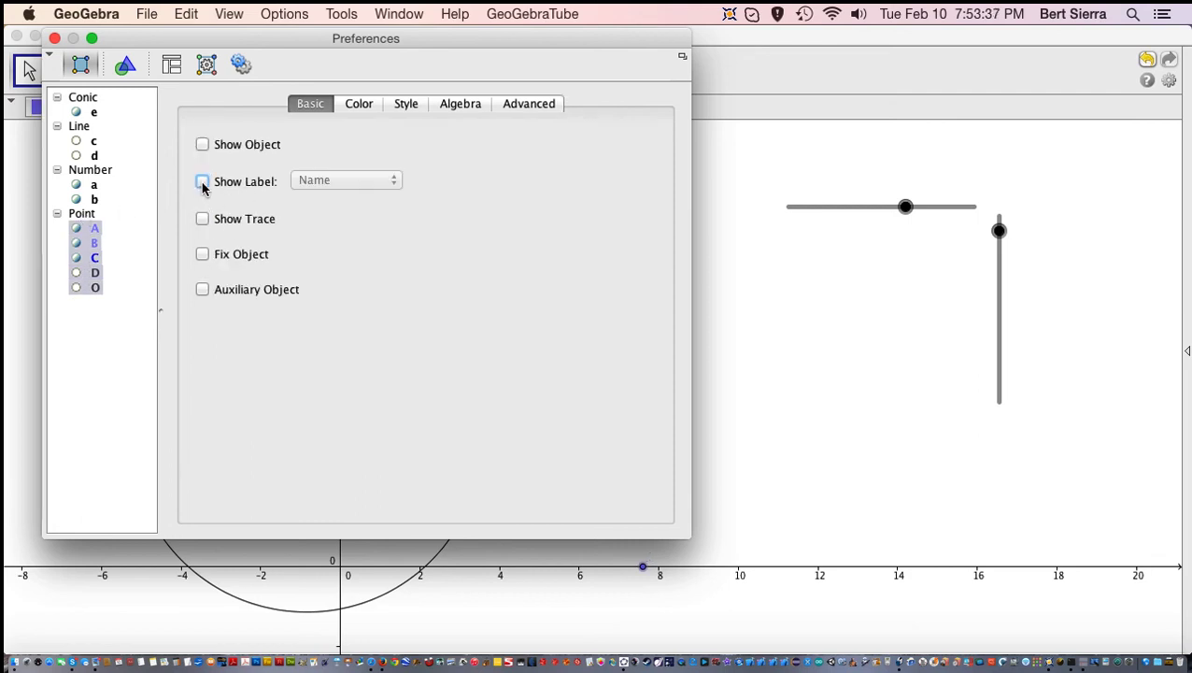
click(54, 40)
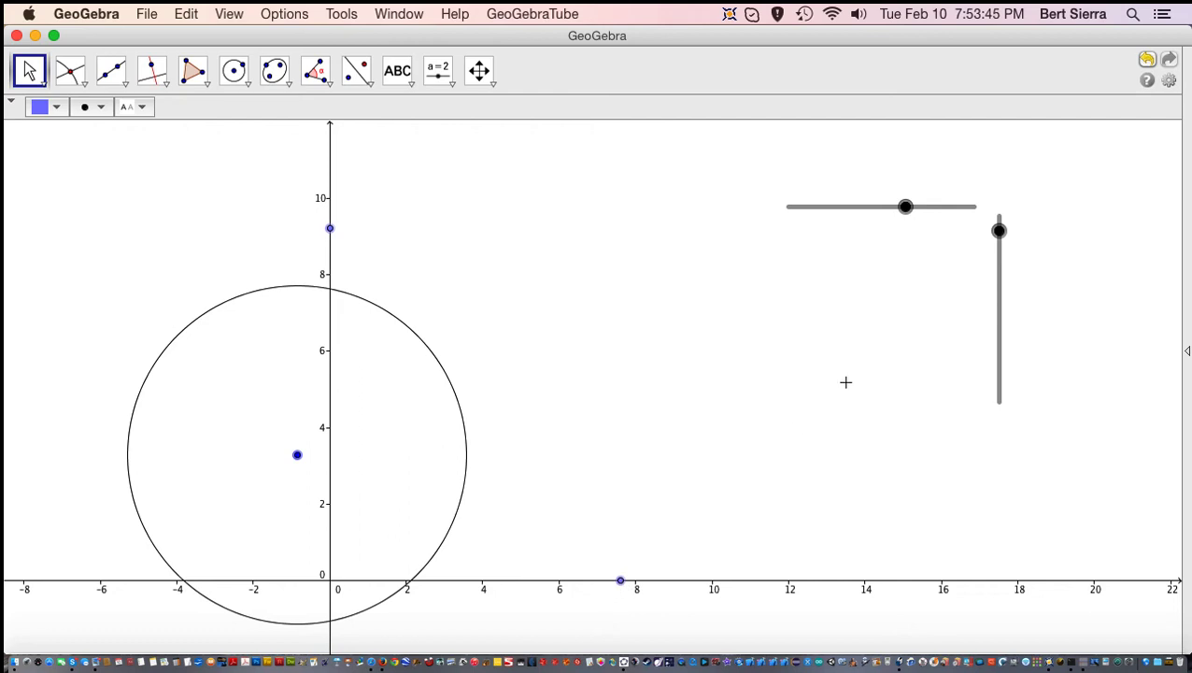
Test how the circle responds to both sliders, leaving point A at about x = 6 and point B at about y = 8.4.
mouse_move(907, 211)
mouse_down()
mouse_move(866, 212)
mouse_move(902, 211)
mouse_up()
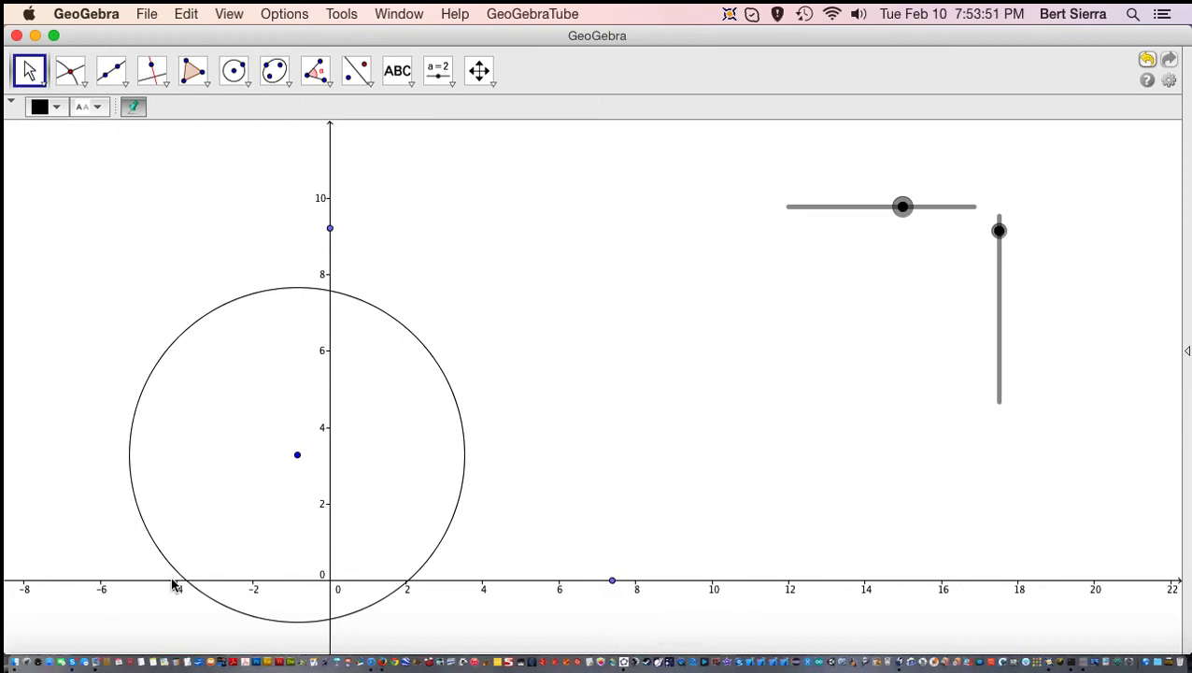
mouse_move(903, 215)
mouse_down()
mouse_move(860, 213)
mouse_move(923, 218)
mouse_move(879, 214)
mouse_up()
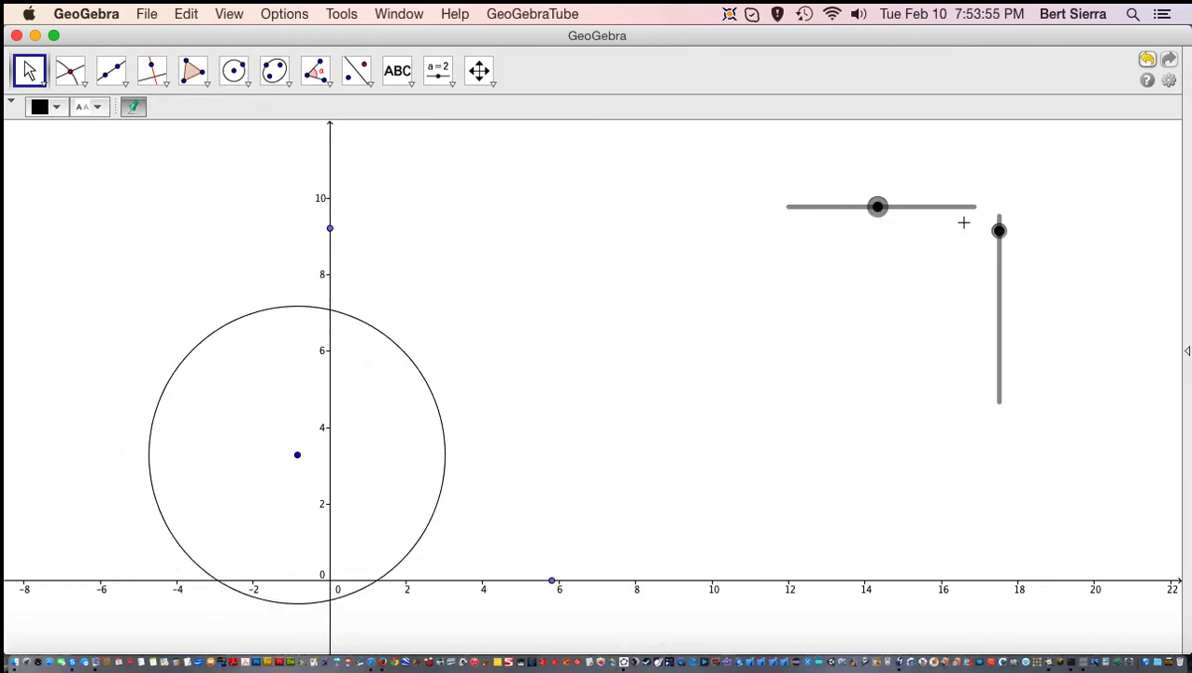
mouse_move(999, 231)
mouse_down()
mouse_move(1000, 289)
mouse_move(1002, 218)
mouse_move(998, 266)
mouse_move(995, 245)
mouse_up()
drag(881, 214, 929, 211)
drag(1004, 247, 1004, 250)
drag(929, 216, 882, 211)
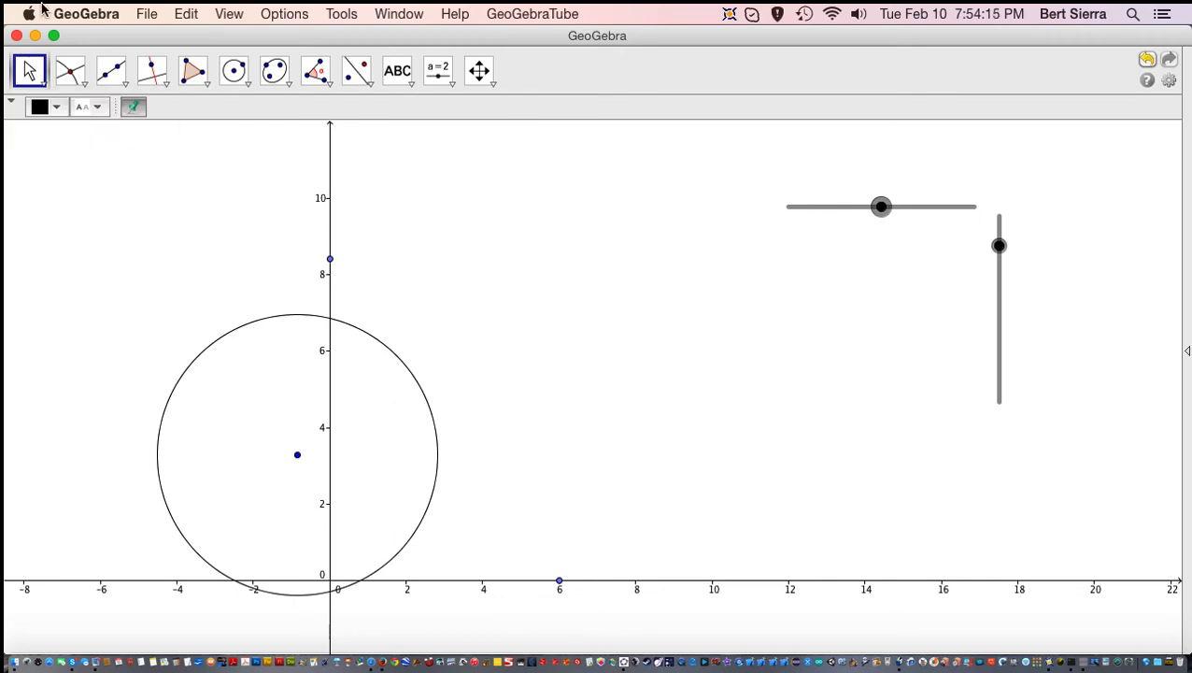
Show the Construction Protocol and the Algebra view beside the drawing, widening both so their entries are readable.
click(226, 13)
click(276, 198)
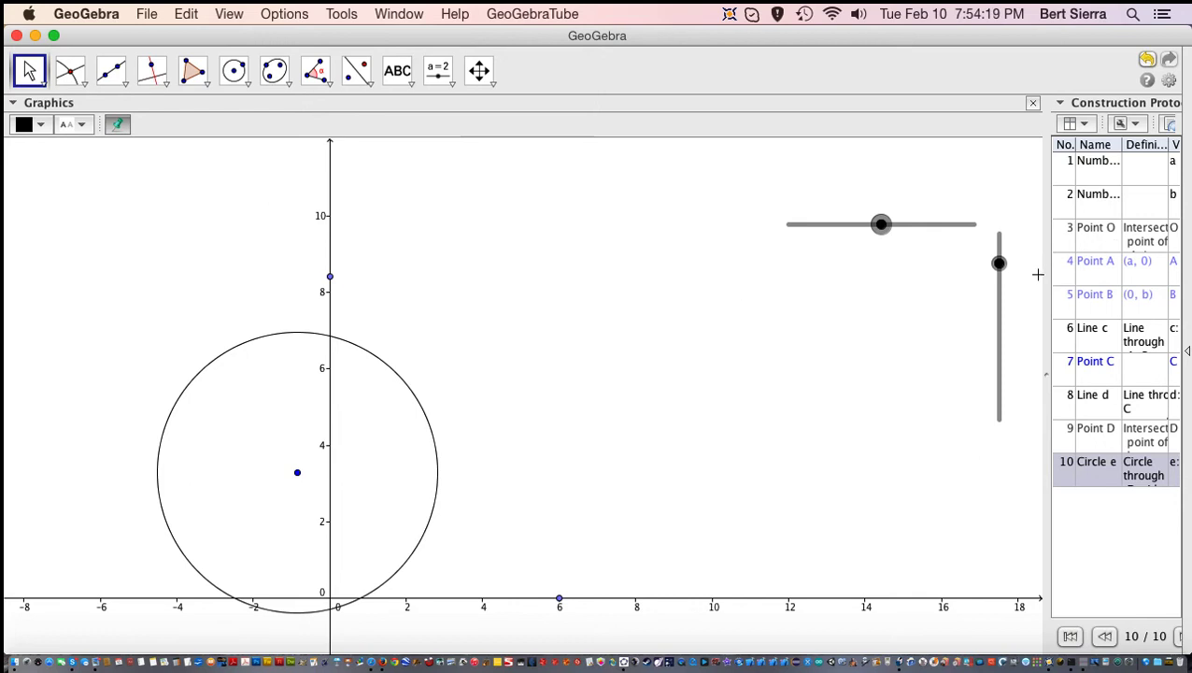
drag(1046, 374, 713, 373)
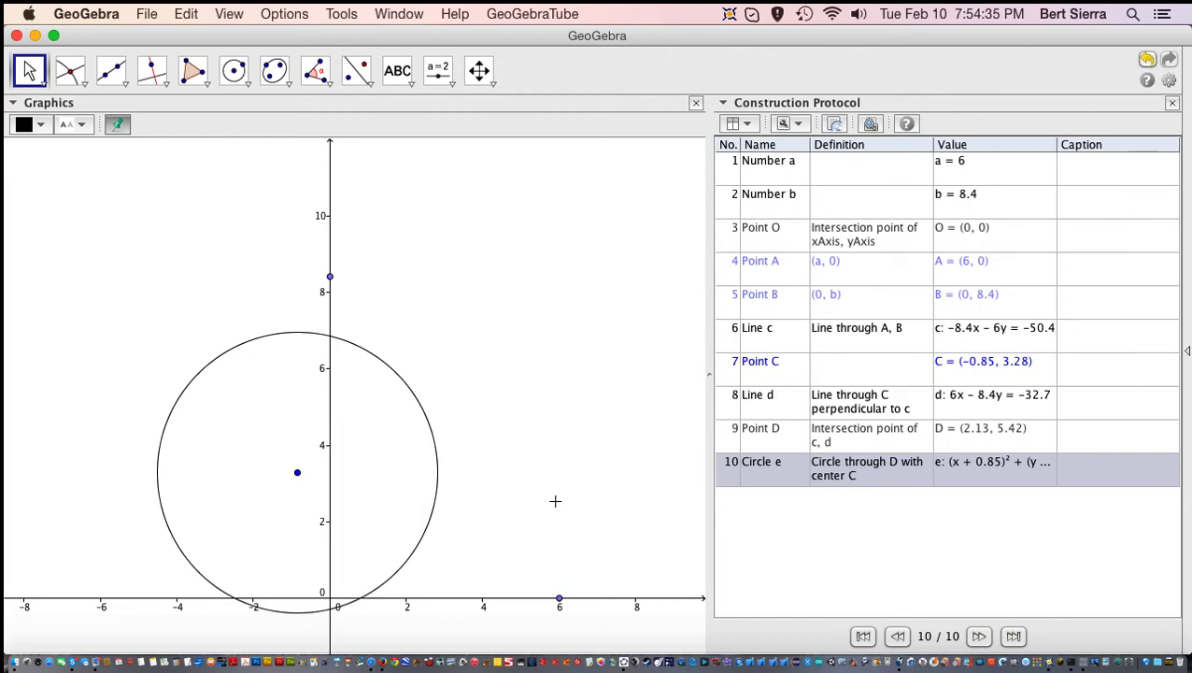
click(232, 15)
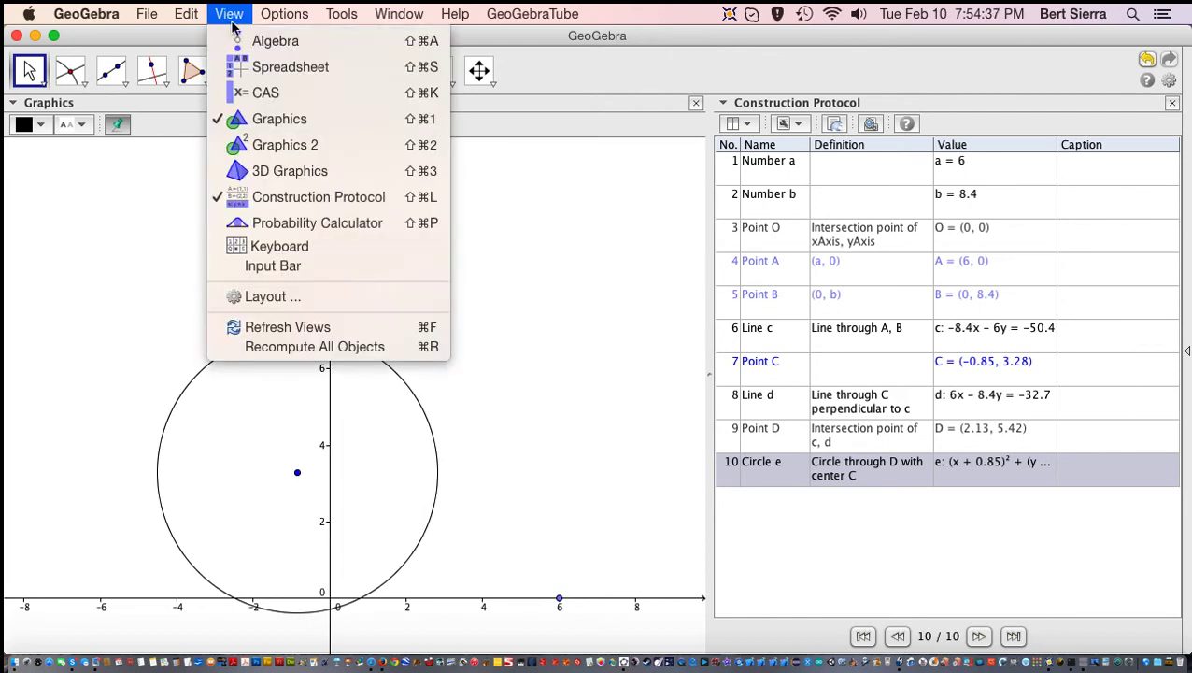
click(241, 39)
drag(194, 376, 270, 376)
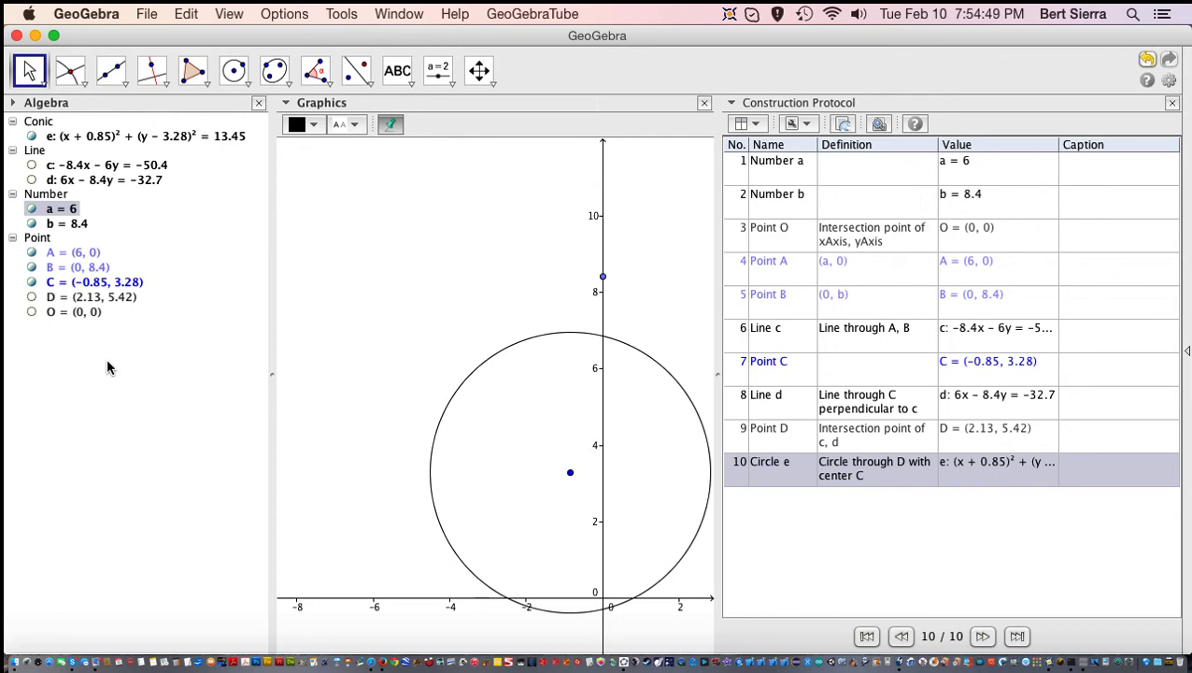
Open a new window with the 3D Graphics perspective and adjust the width of the Algebra view.
click(137, 16)
click(146, 37)
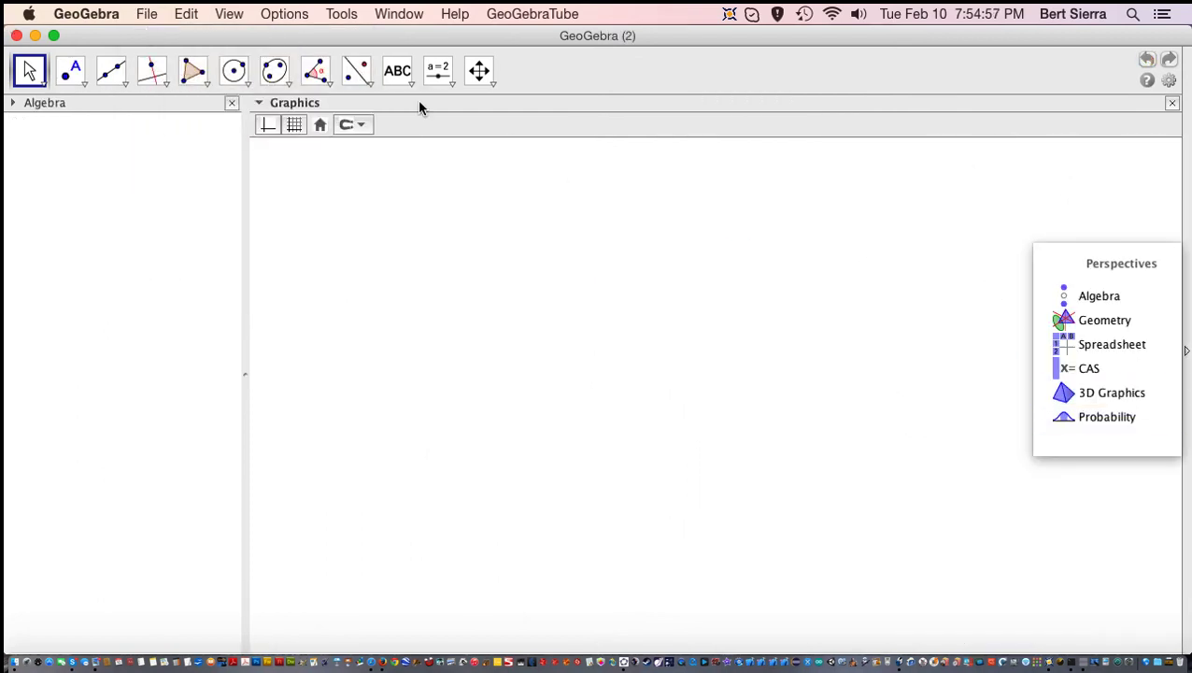
click(229, 14)
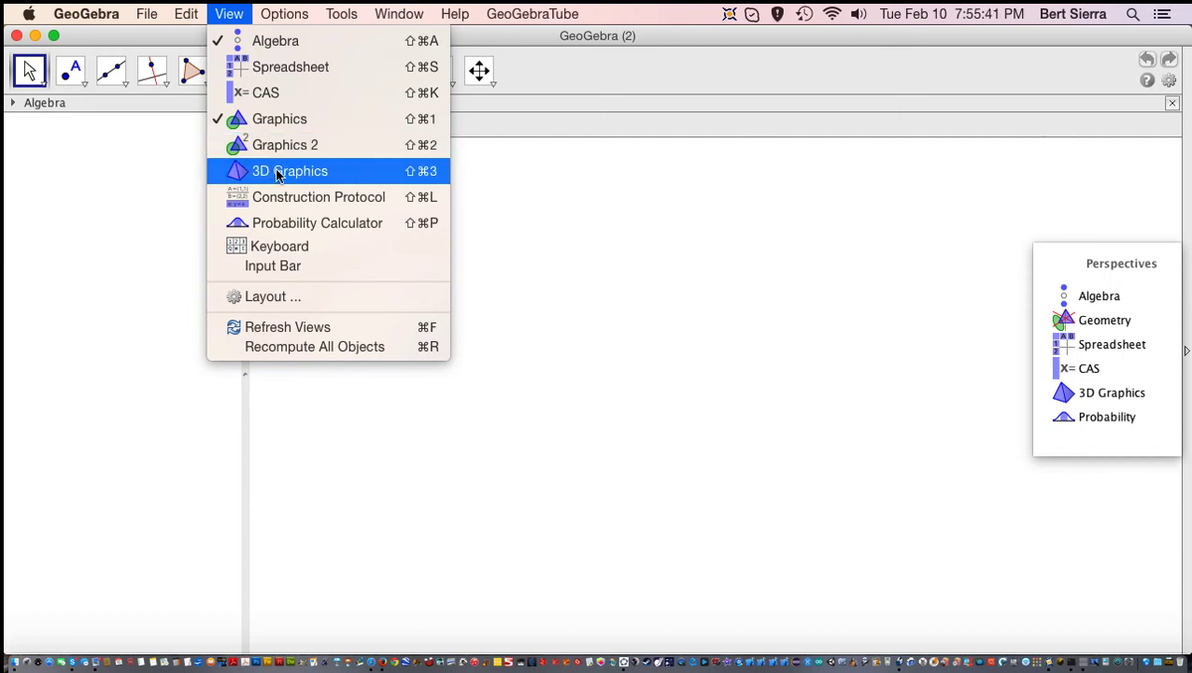
click(226, 11)
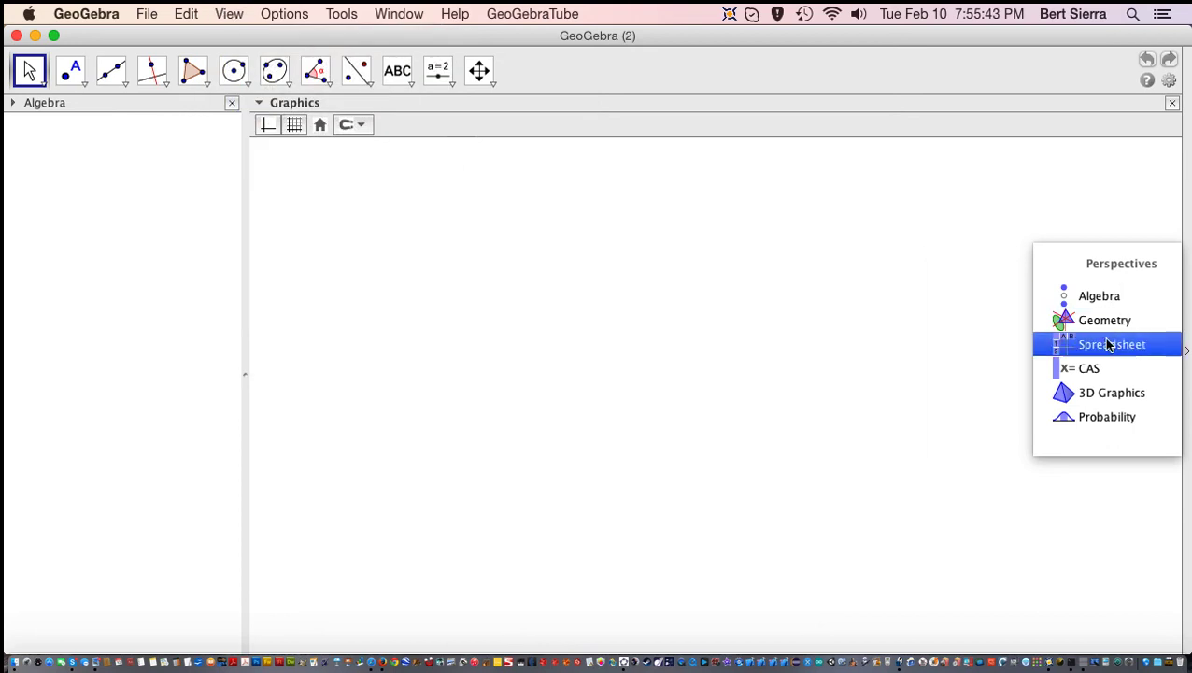
click(1088, 397)
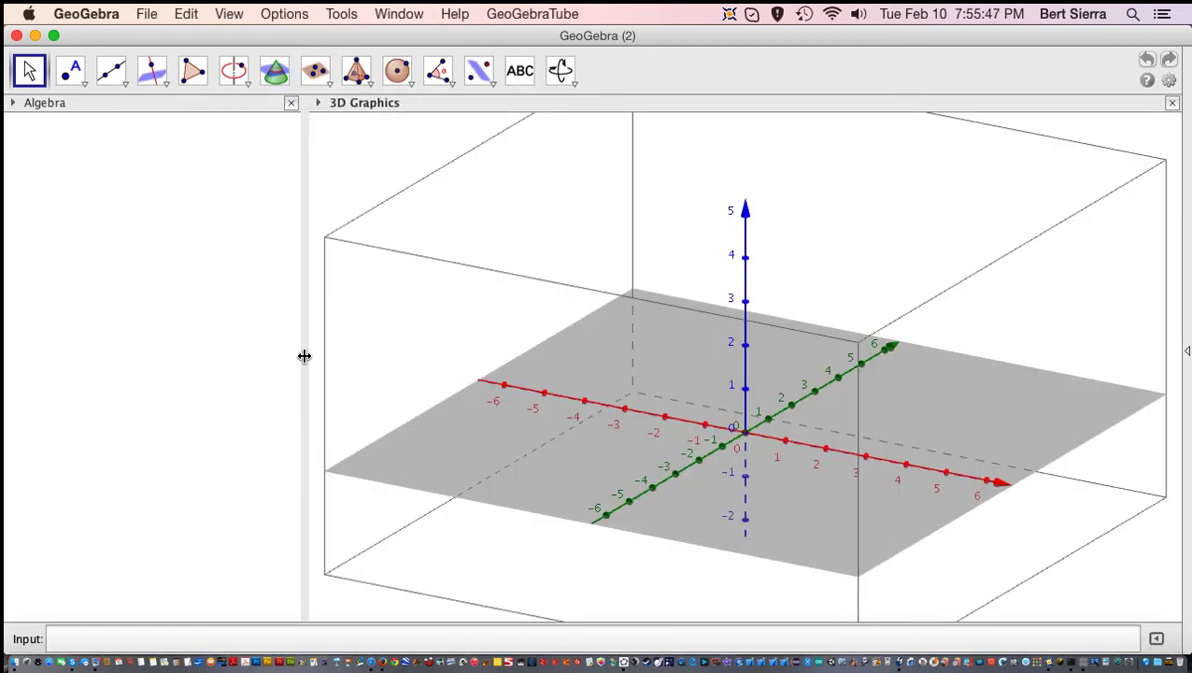
drag(304, 356, 264, 364)
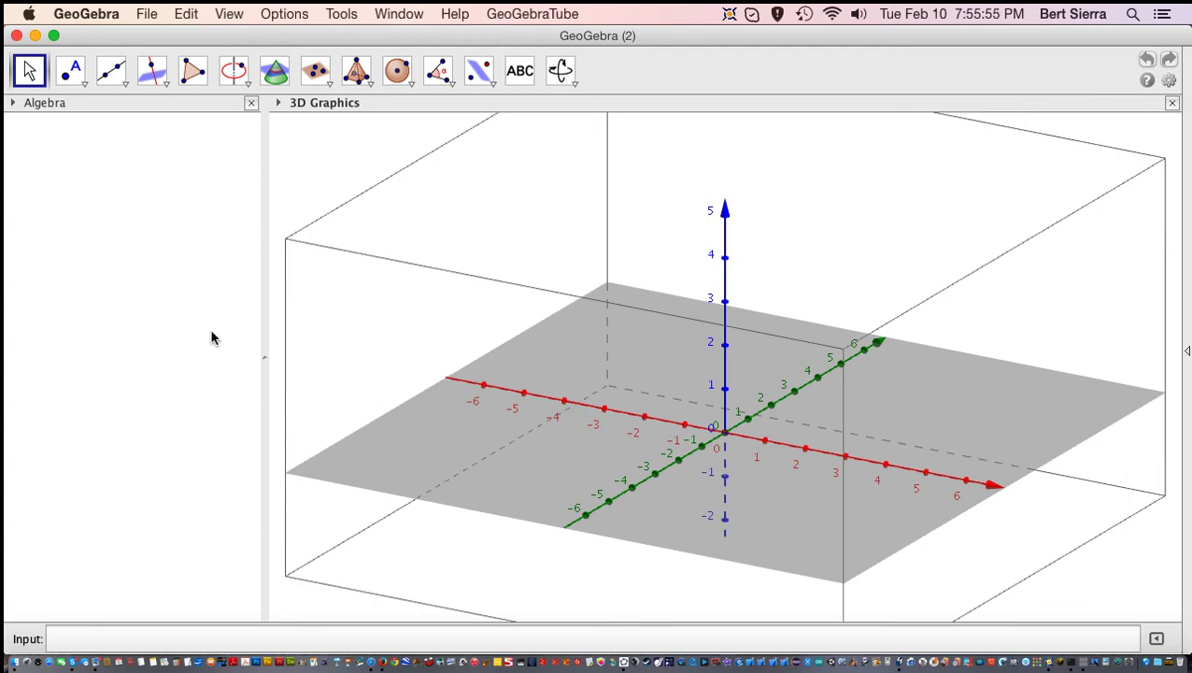
drag(264, 362, 284, 363)
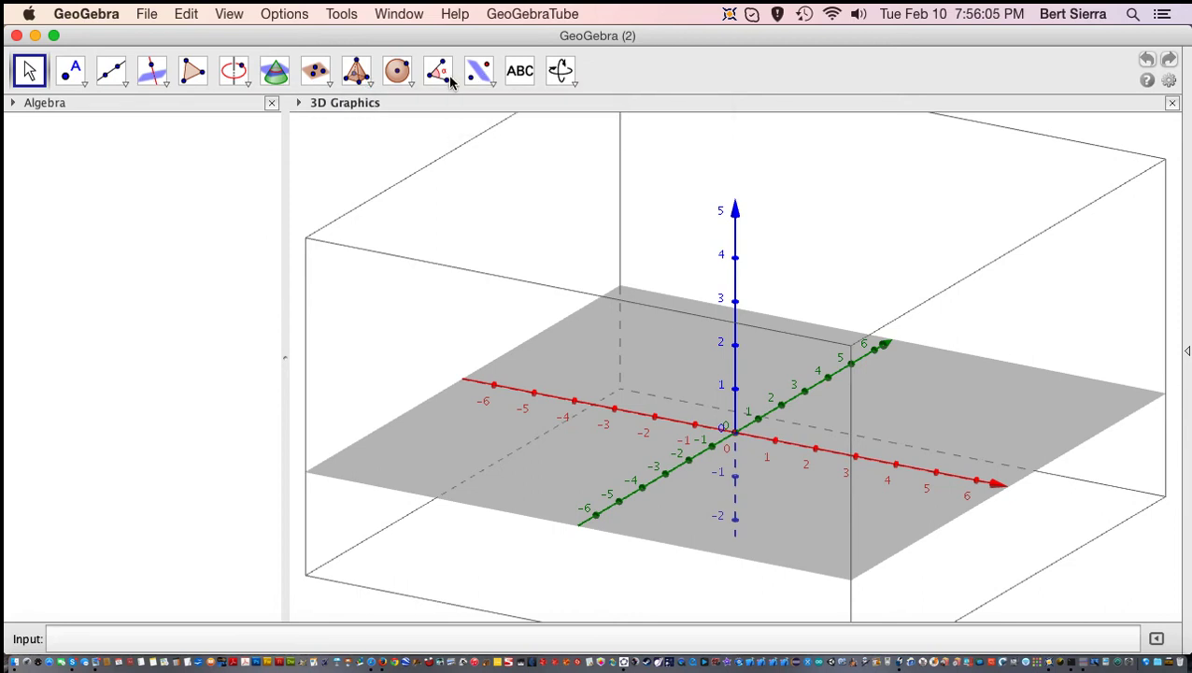
Shift the 3D scene slightly downward using the Move Graphics View tool.
click(572, 84)
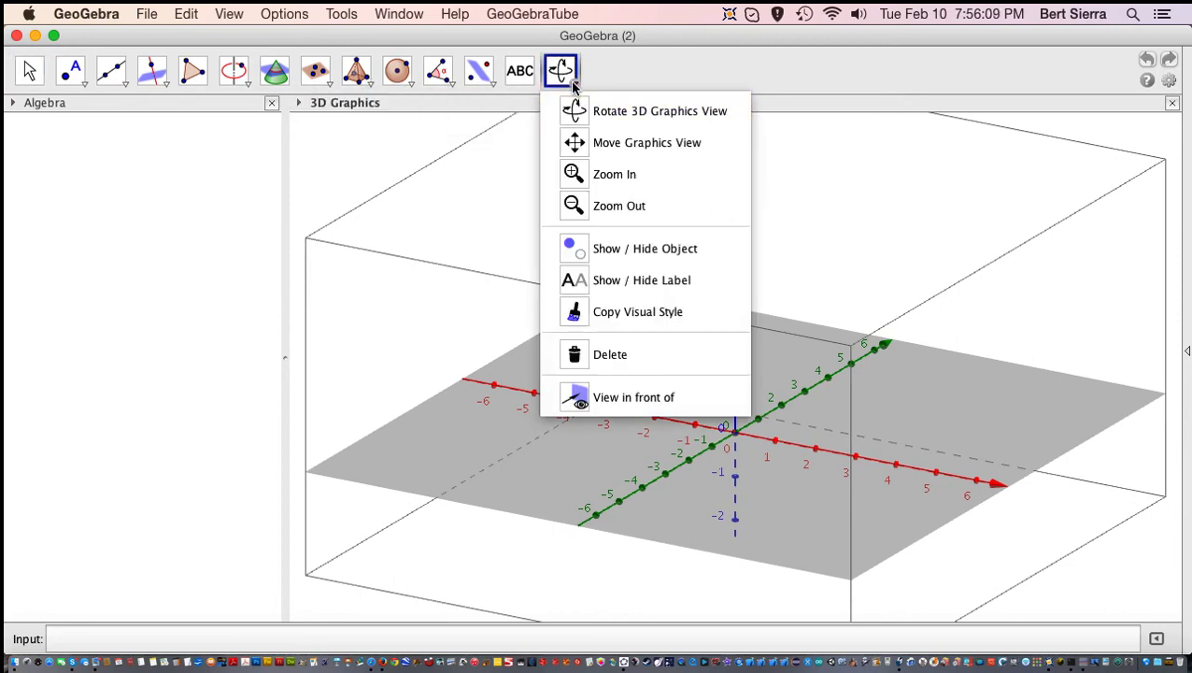
click(579, 142)
drag(763, 239, 774, 296)
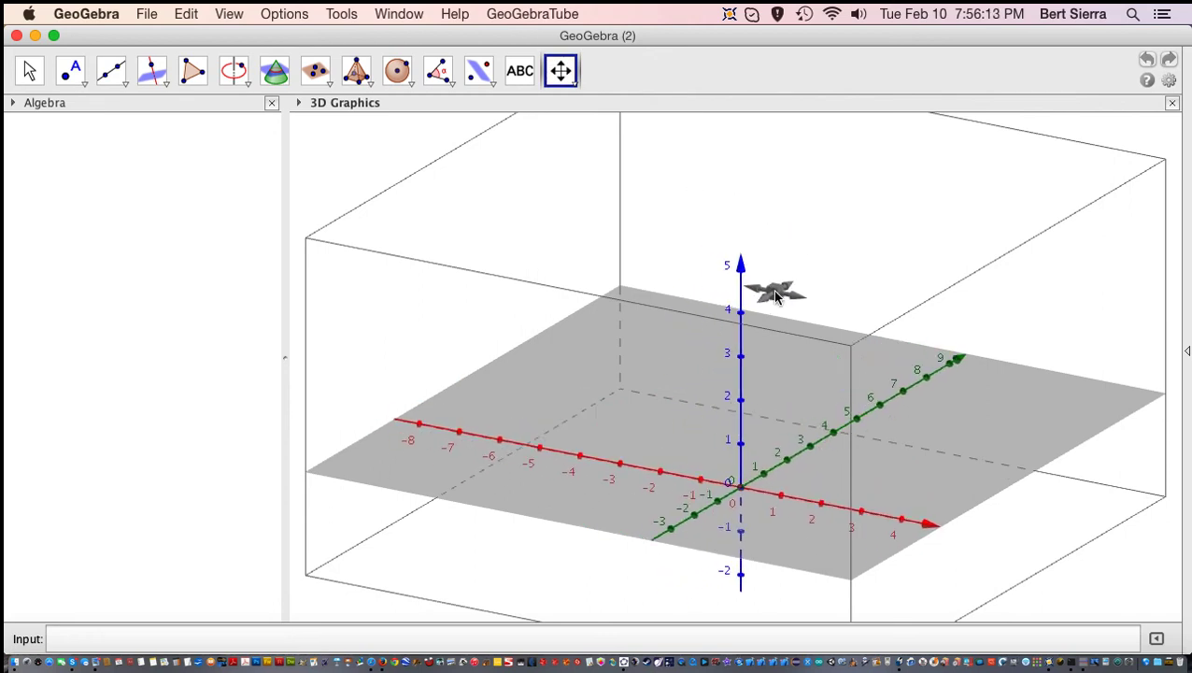
click(570, 82)
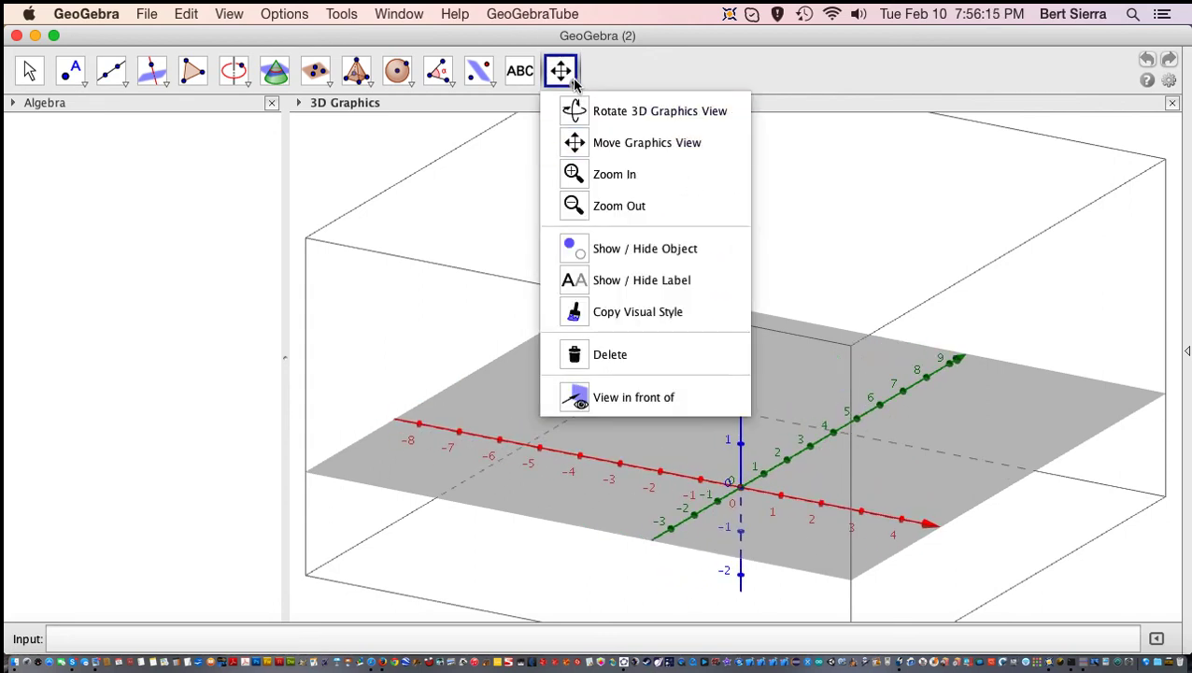
click(633, 71)
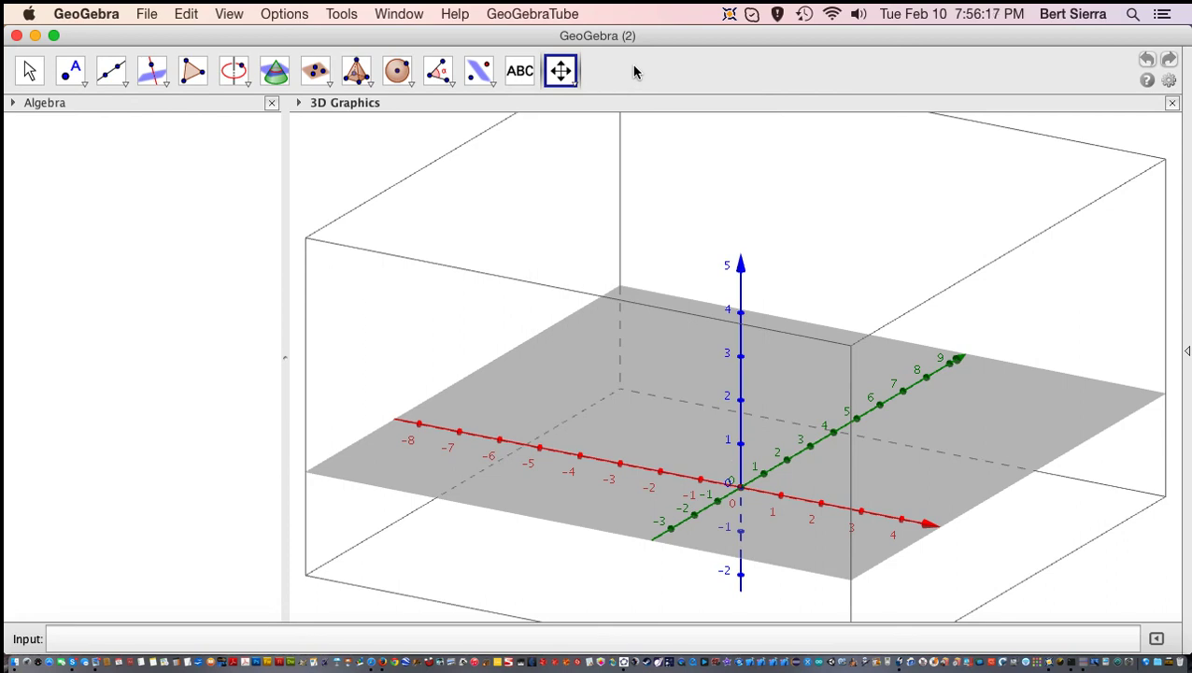
Place a point on the xy-plane at (-4, 1, 0) and raise it to about z = 2.63.
click(72, 75)
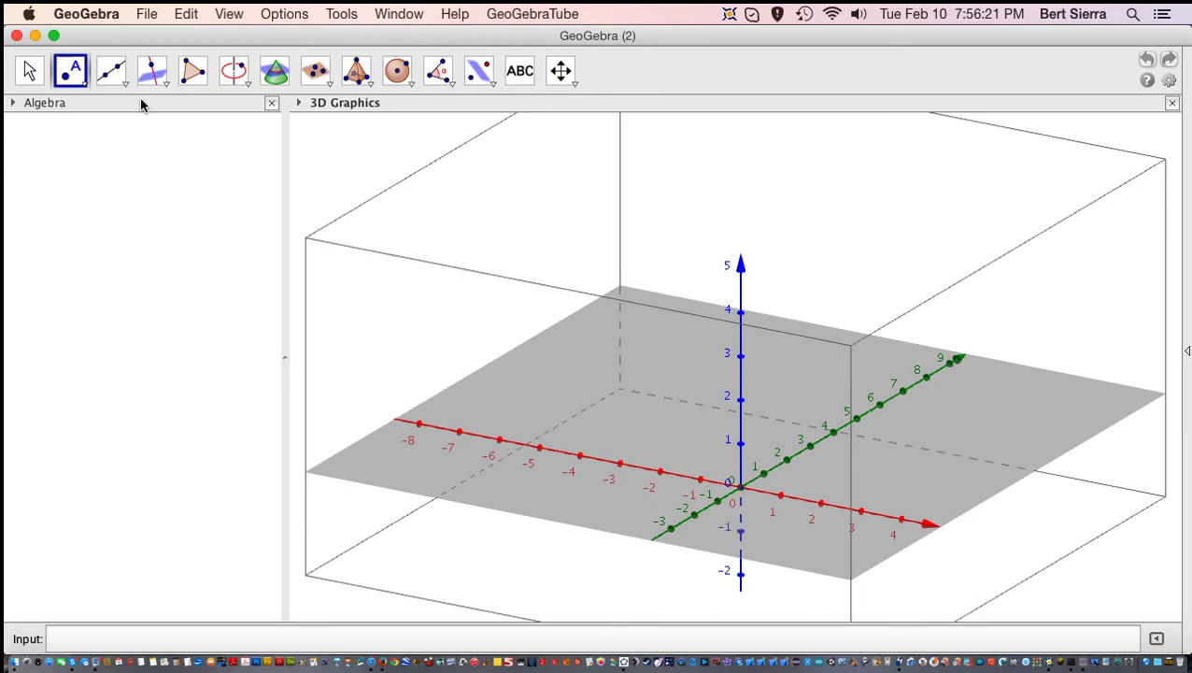
click(603, 446)
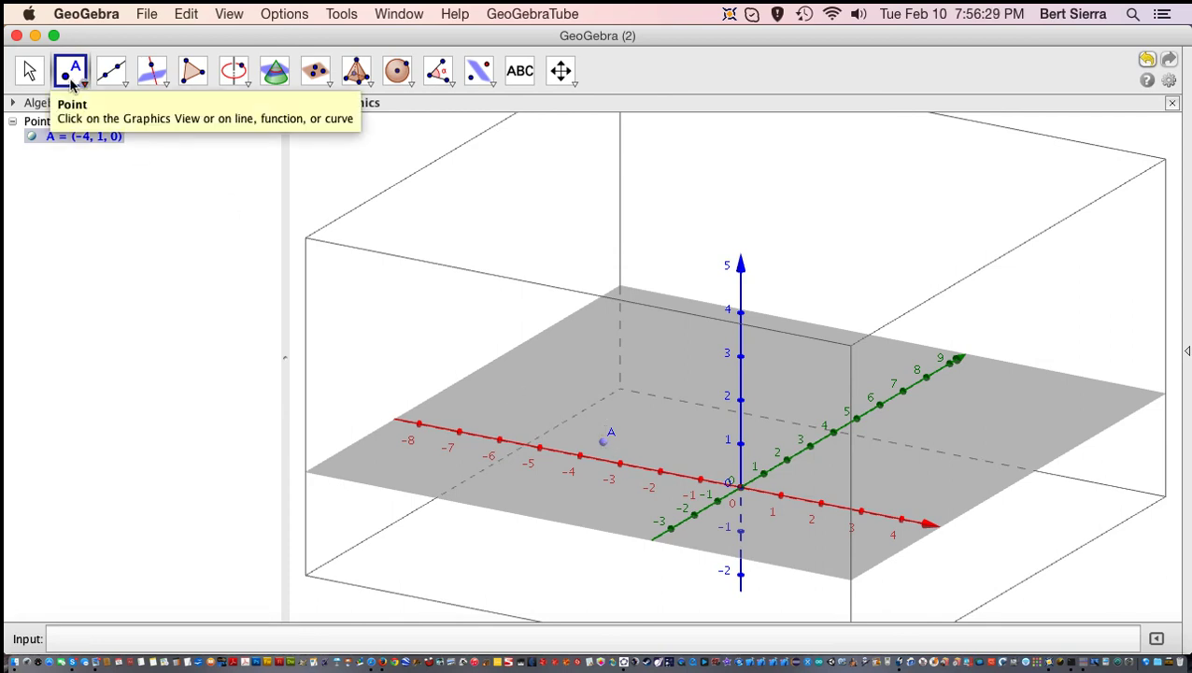
click(31, 75)
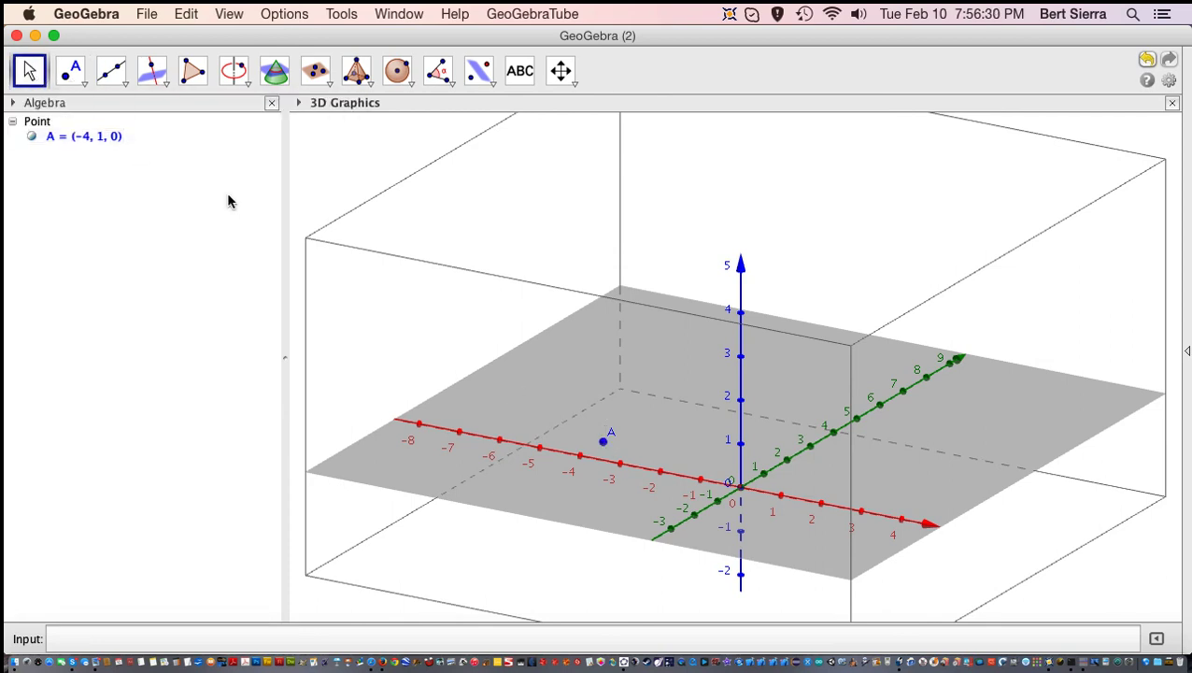
click(602, 445)
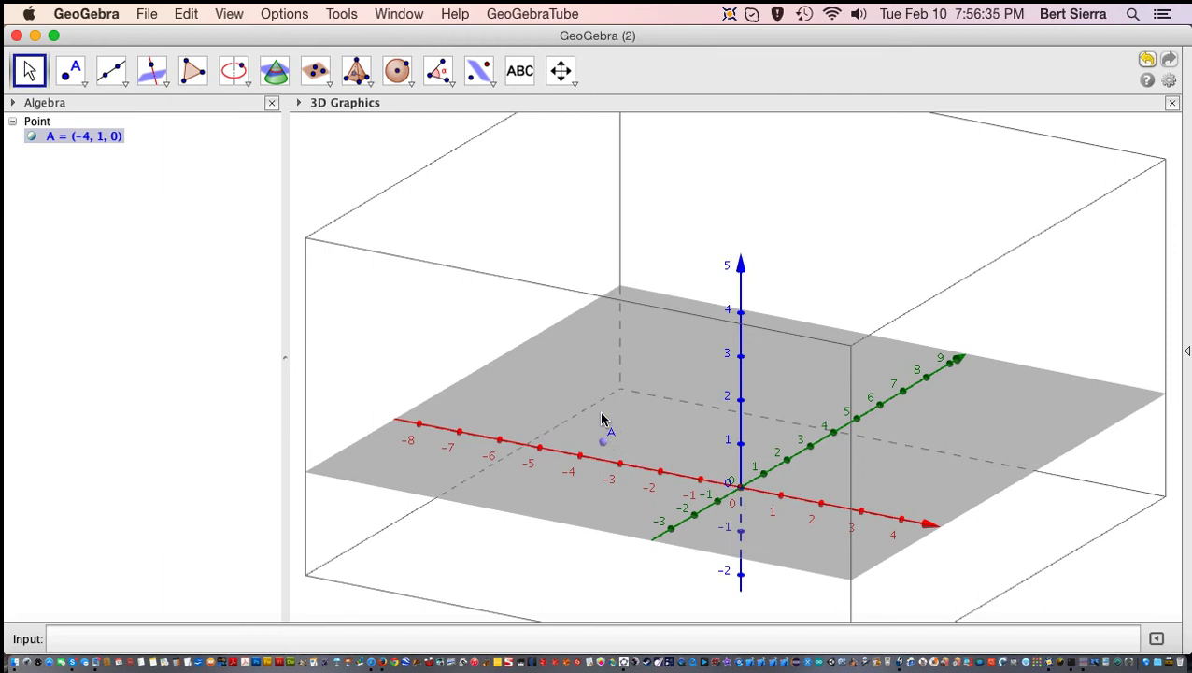
drag(603, 445, 603, 321)
Move point A horizontally to about x = -1.75, y = -3.77, and raise it to about z = 4.48.
click(606, 332)
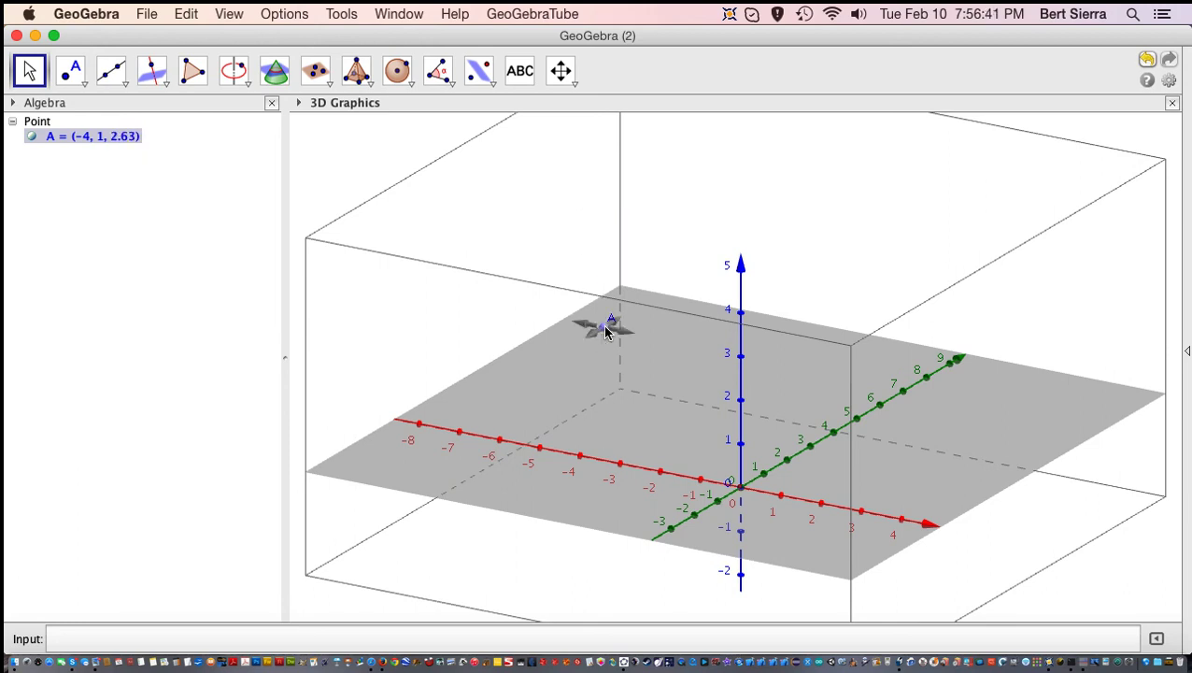
drag(607, 319, 580, 412)
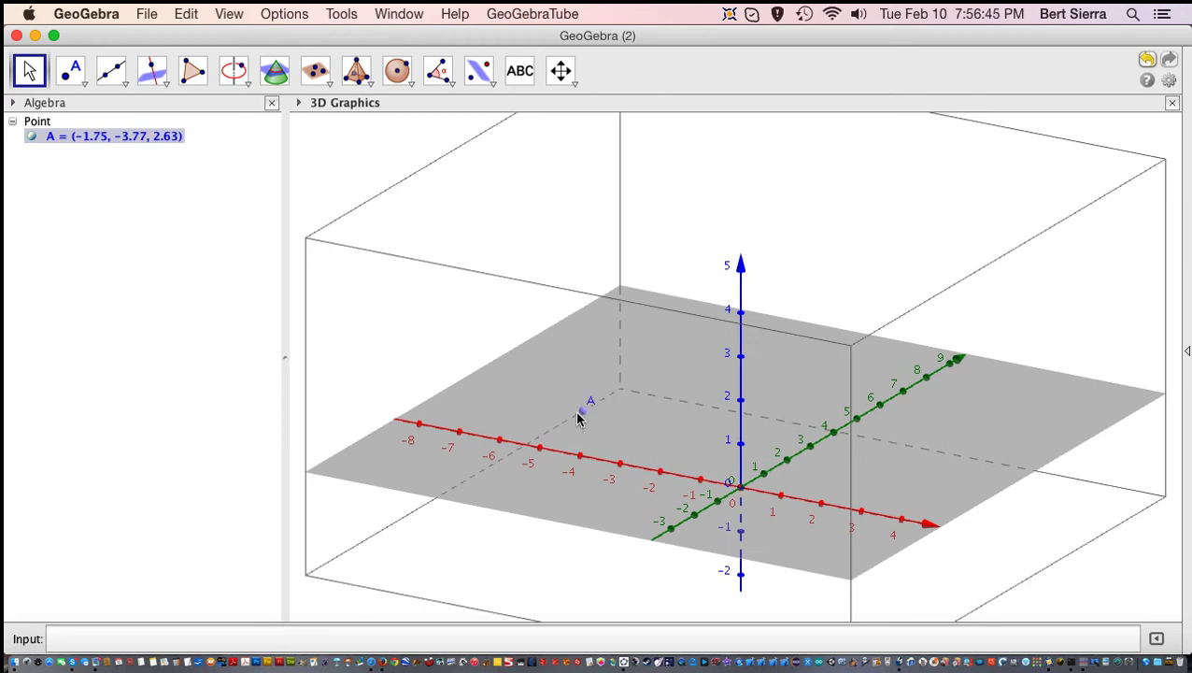
click(586, 416)
drag(580, 416, 591, 334)
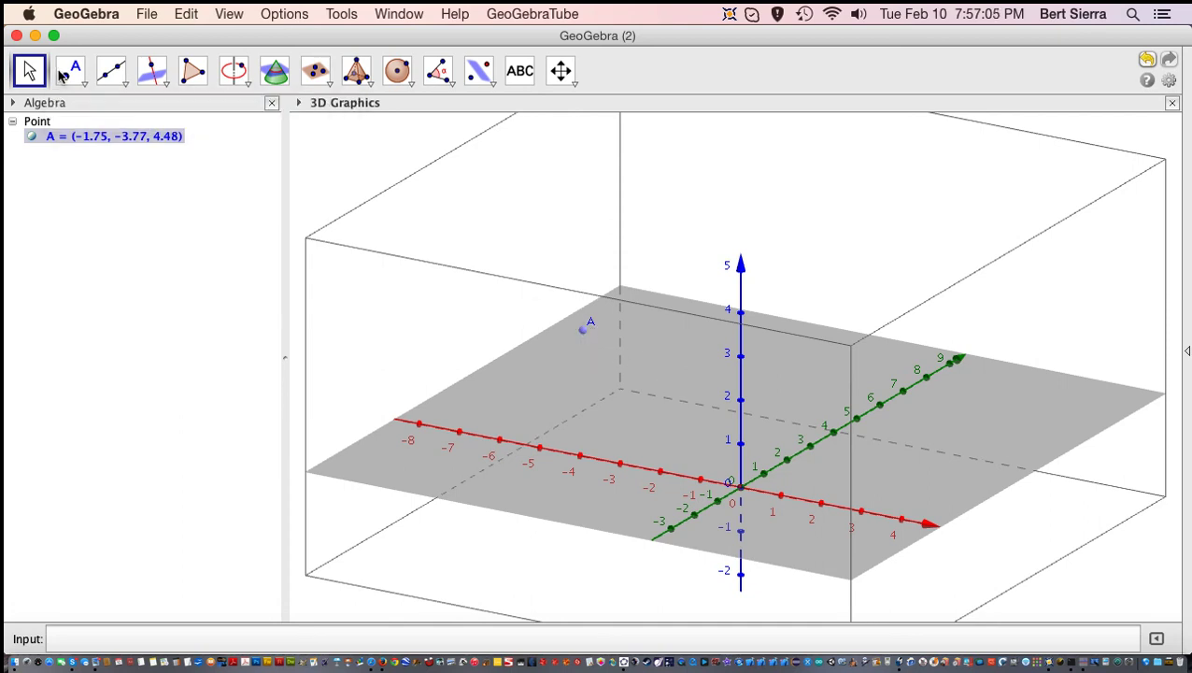
Place two more points on the xy-plane at about (-3.76, 4.75, 0) and (-6.91, 8.73, 0).
click(71, 71)
click(700, 392)
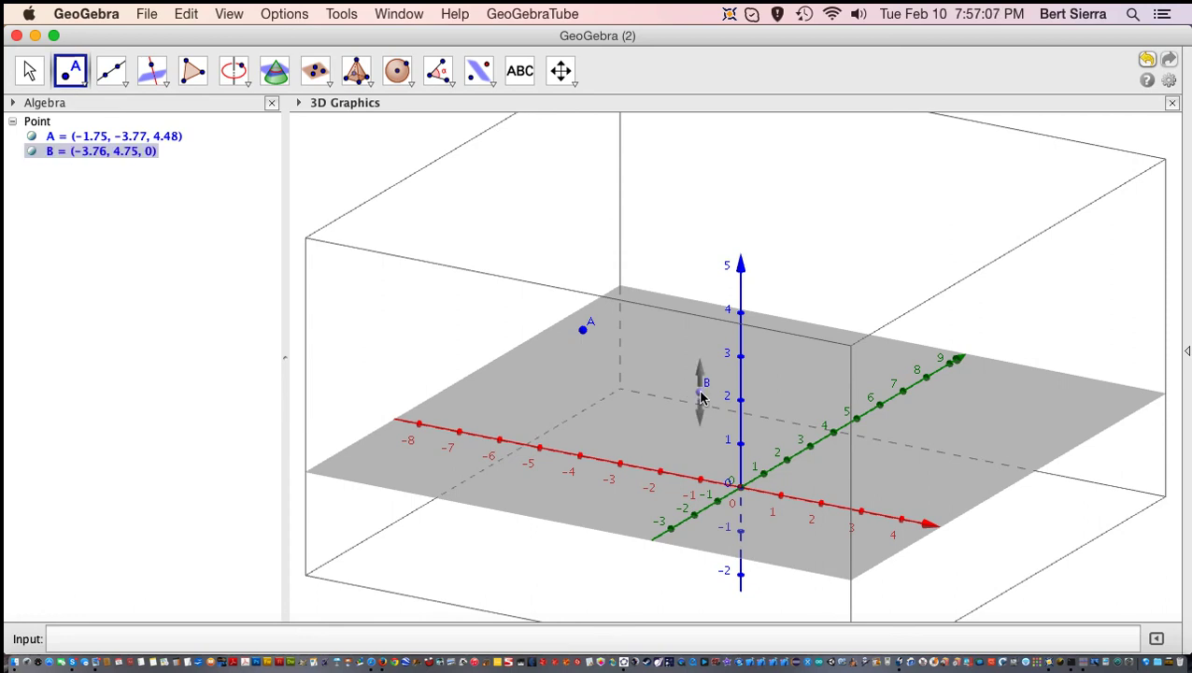
click(111, 72)
click(70, 71)
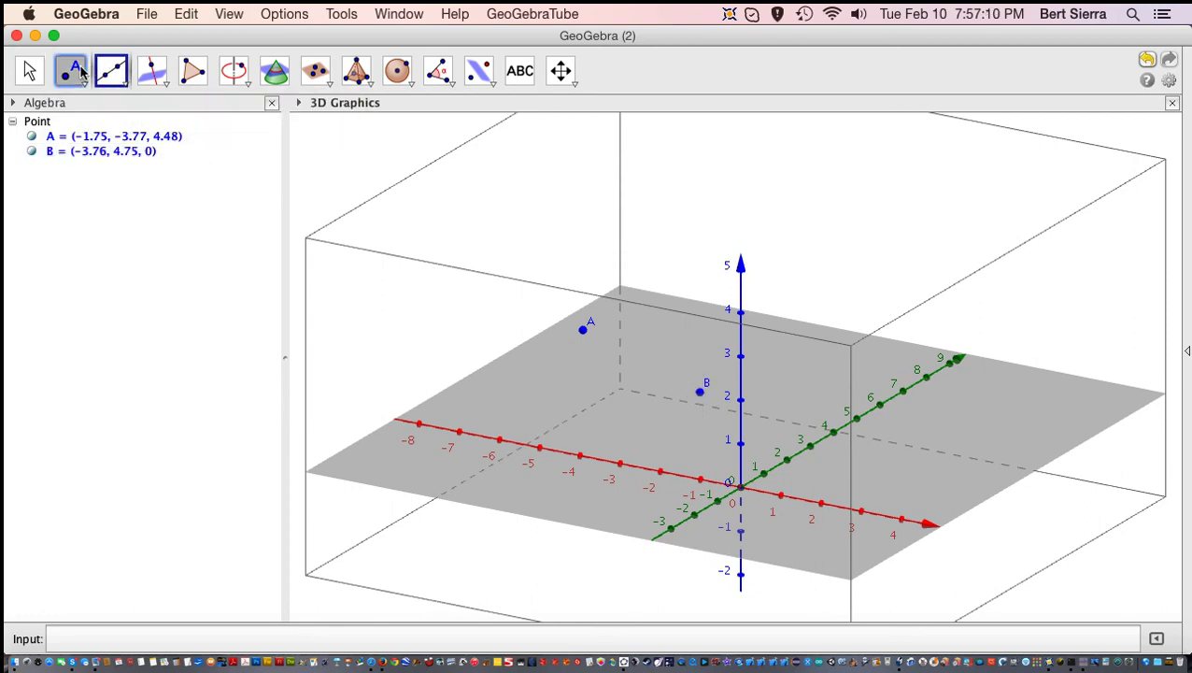
click(665, 313)
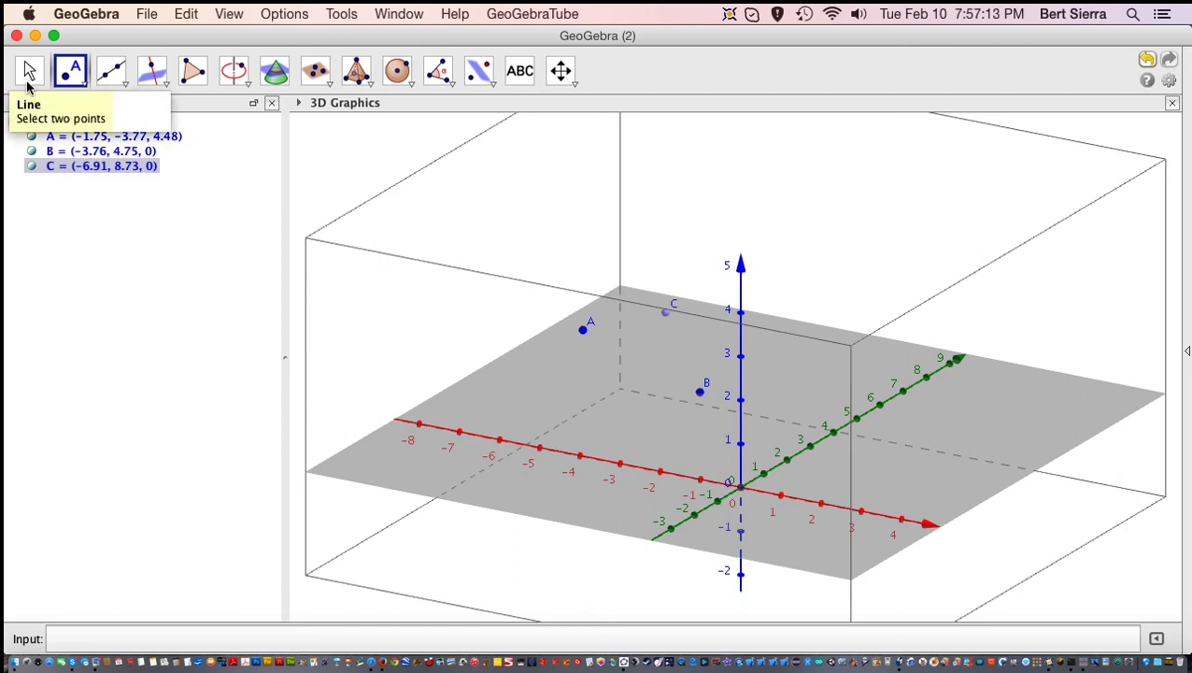
Raise point C to z = 3 and lower point A slightly to about z = 4.43.
click(28, 75)
click(665, 311)
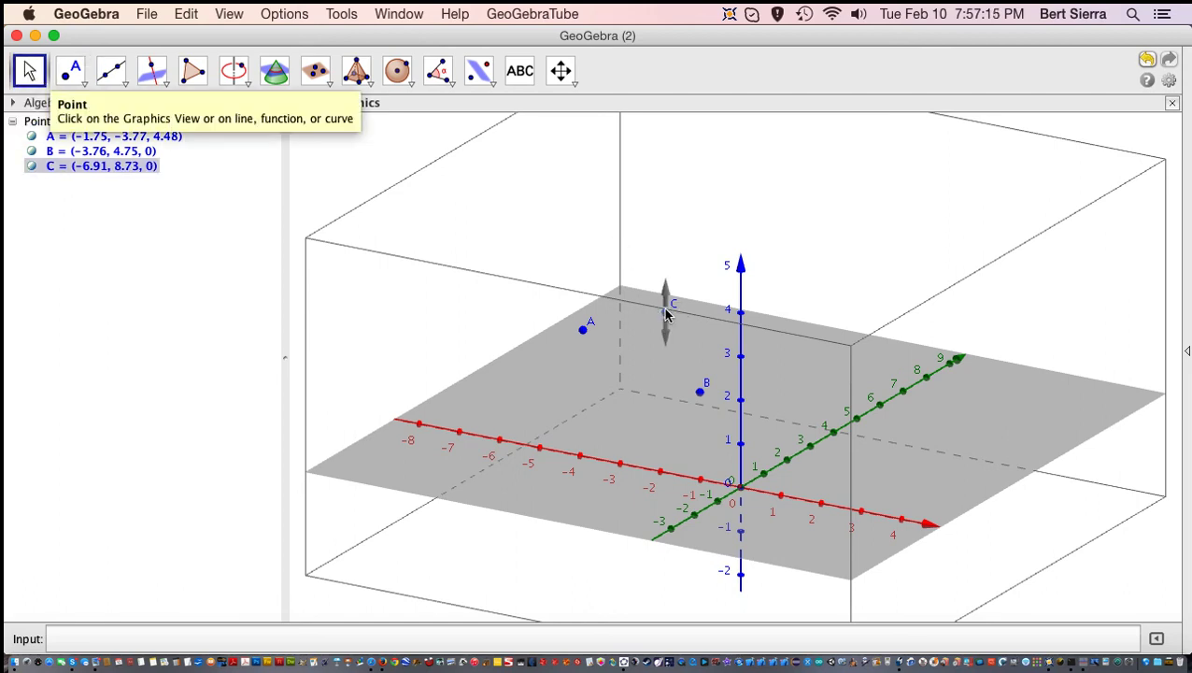
drag(667, 309, 659, 184)
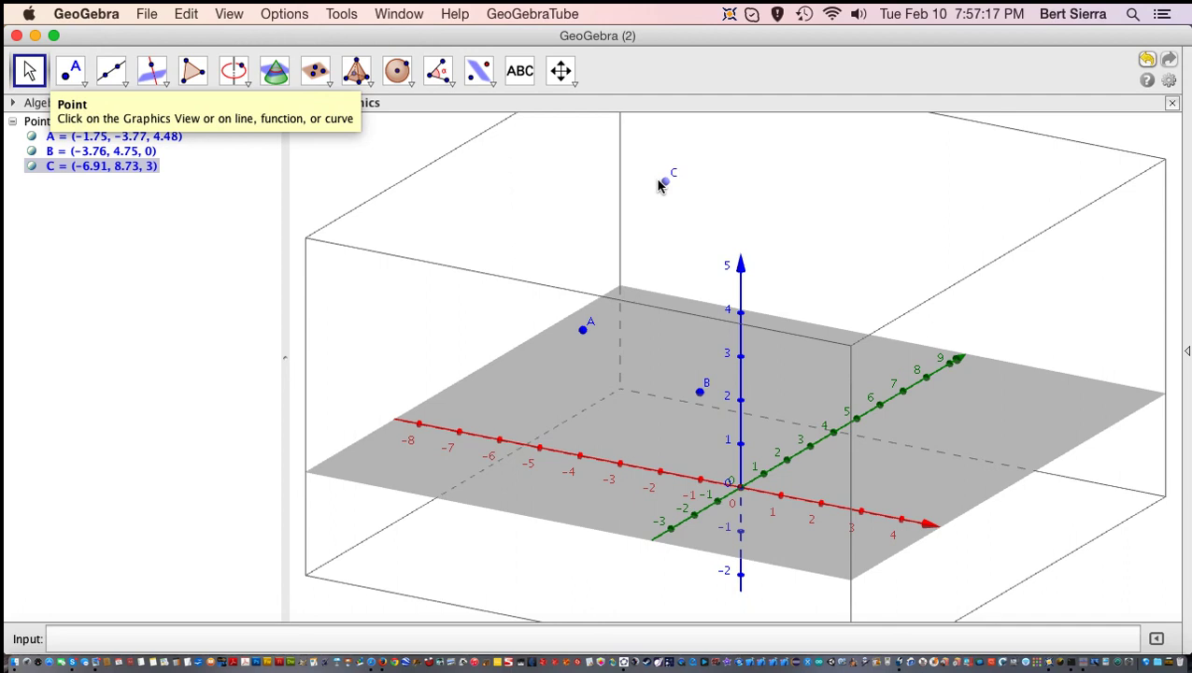
mouse_move(583, 328)
mouse_down()
mouse_move(608, 334)
mouse_move(596, 335)
mouse_up()
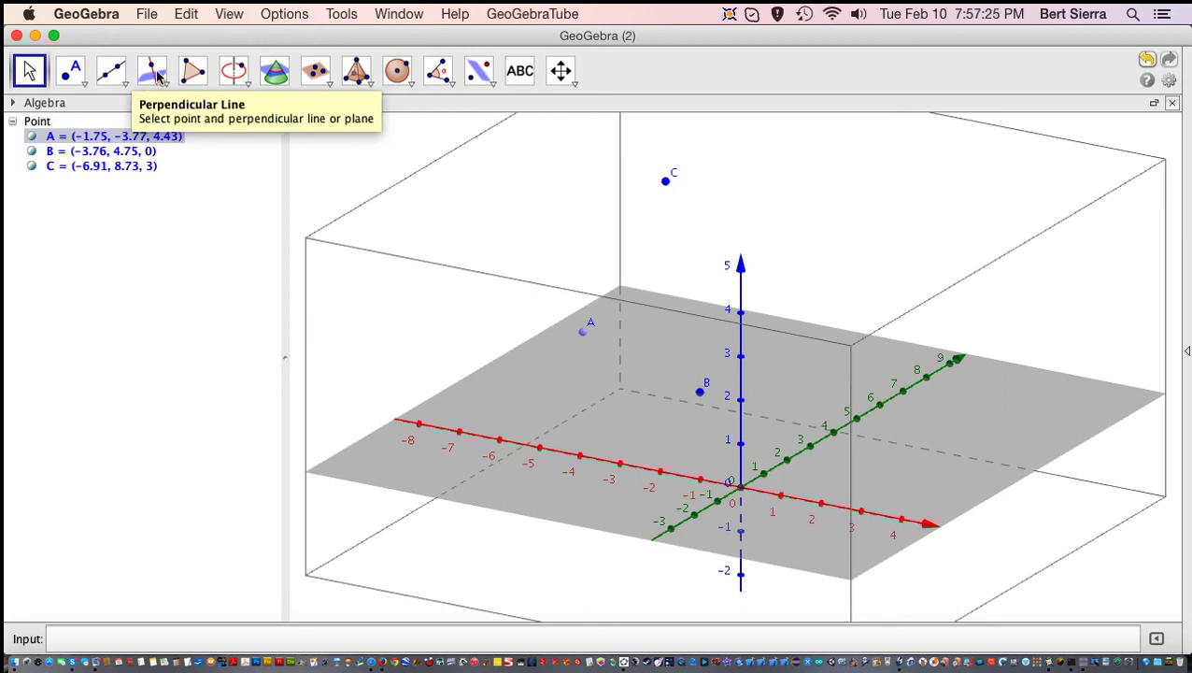
Create a plane through the three points A, B and C.
click(154, 73)
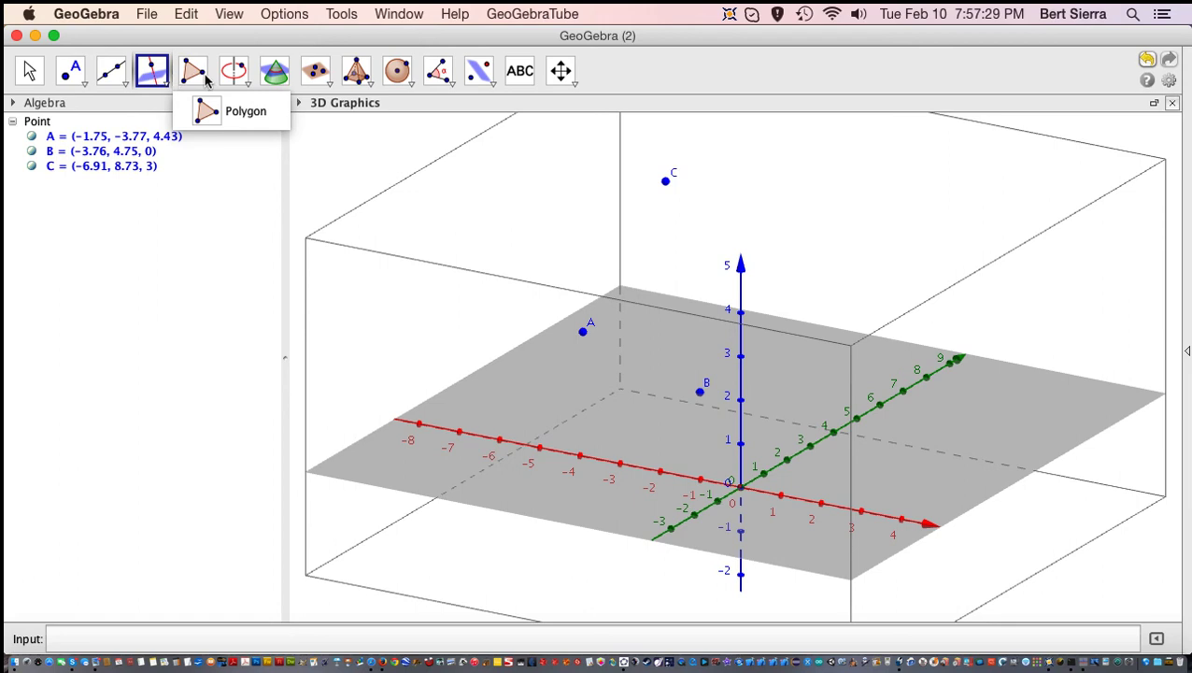
mouse_move(316, 76)
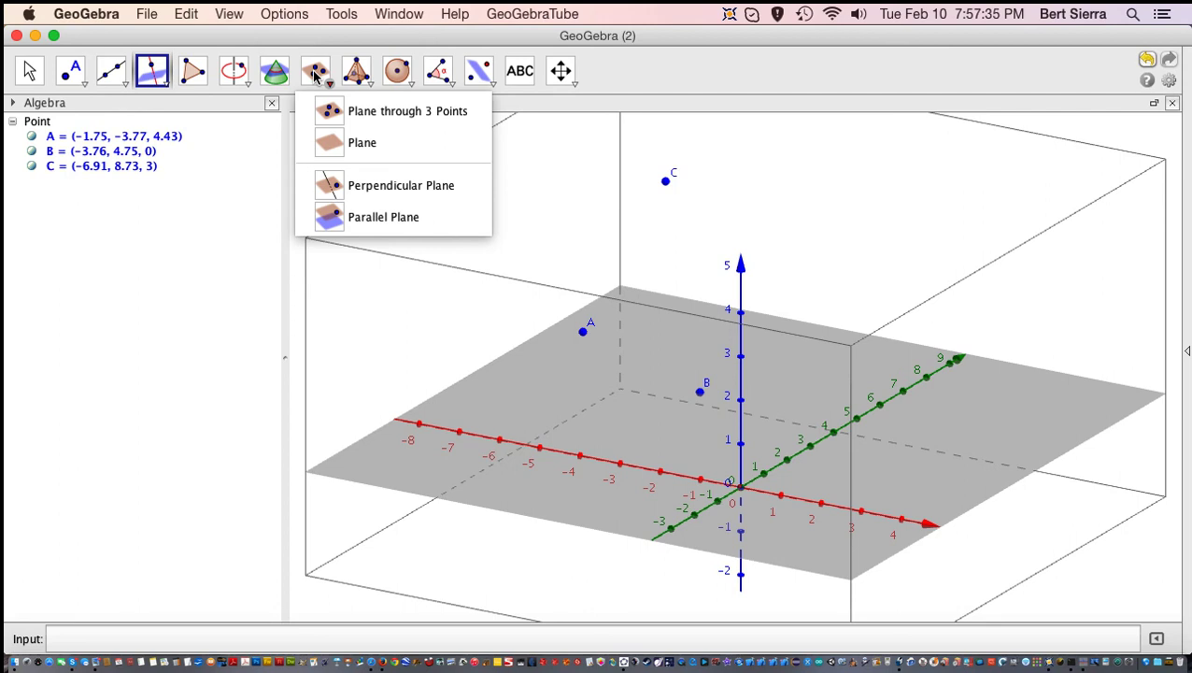
click(332, 113)
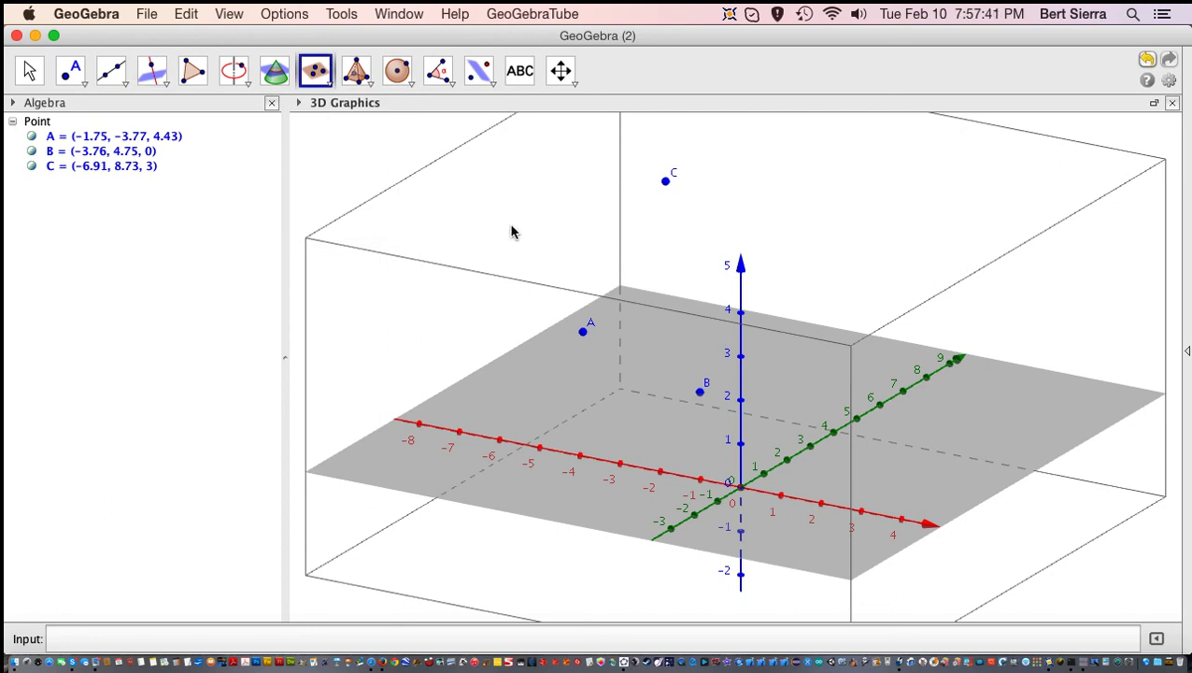
click(583, 330)
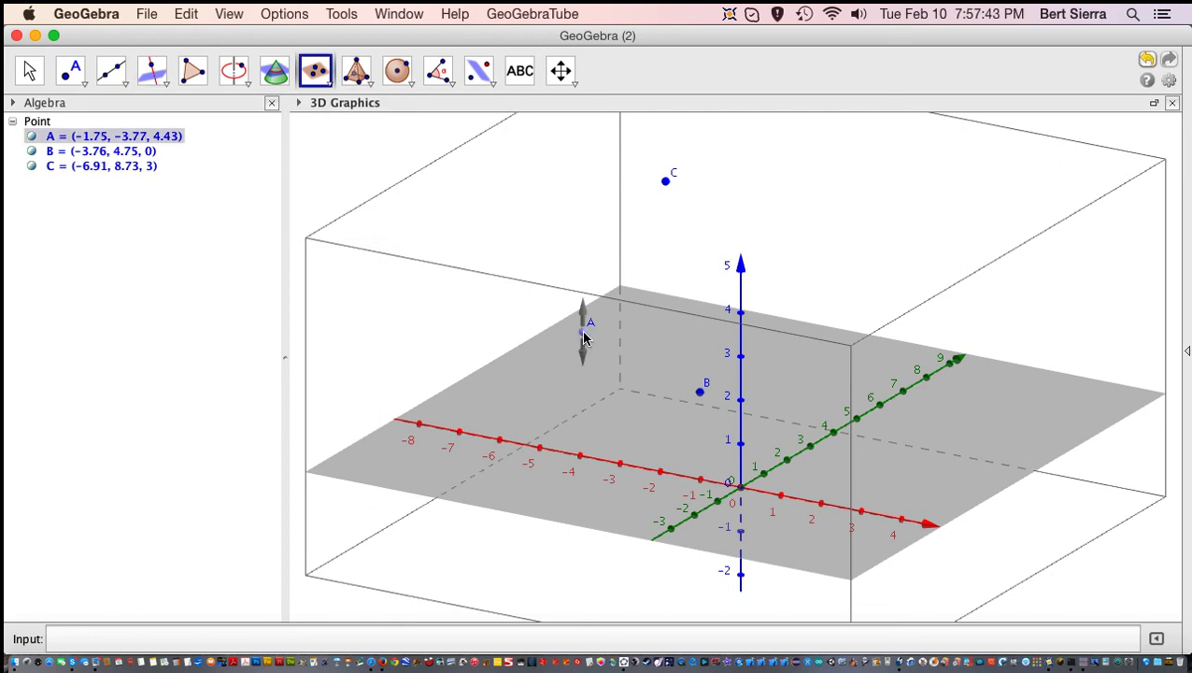
click(702, 393)
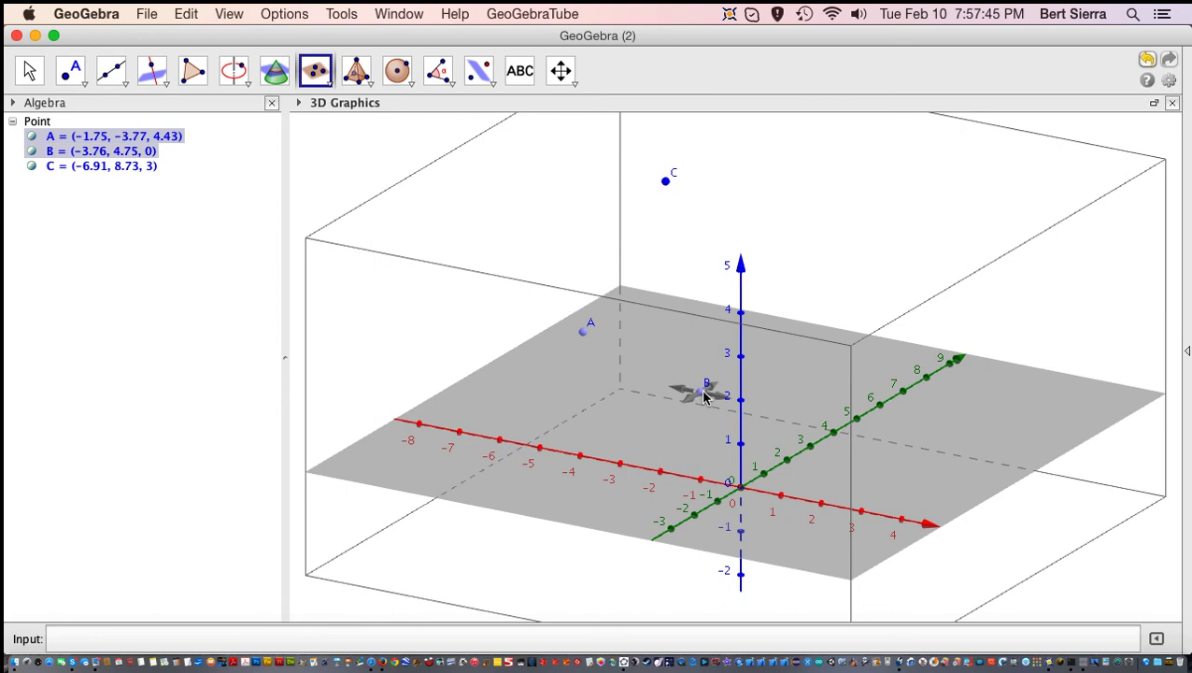
click(665, 181)
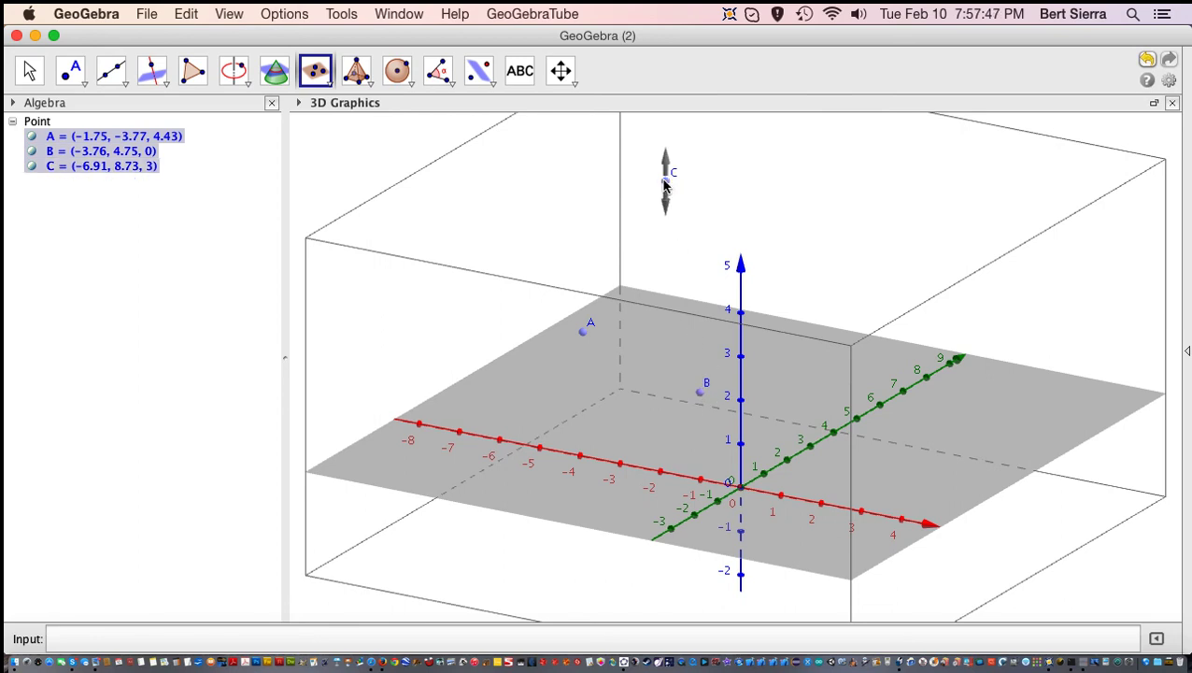
Tilt the plane by moving C to about (-7.47, 9.63, 3), B to (-5.38, 6.72, -1.53) and A to (2.86, -1.11, 4.43).
click(29, 71)
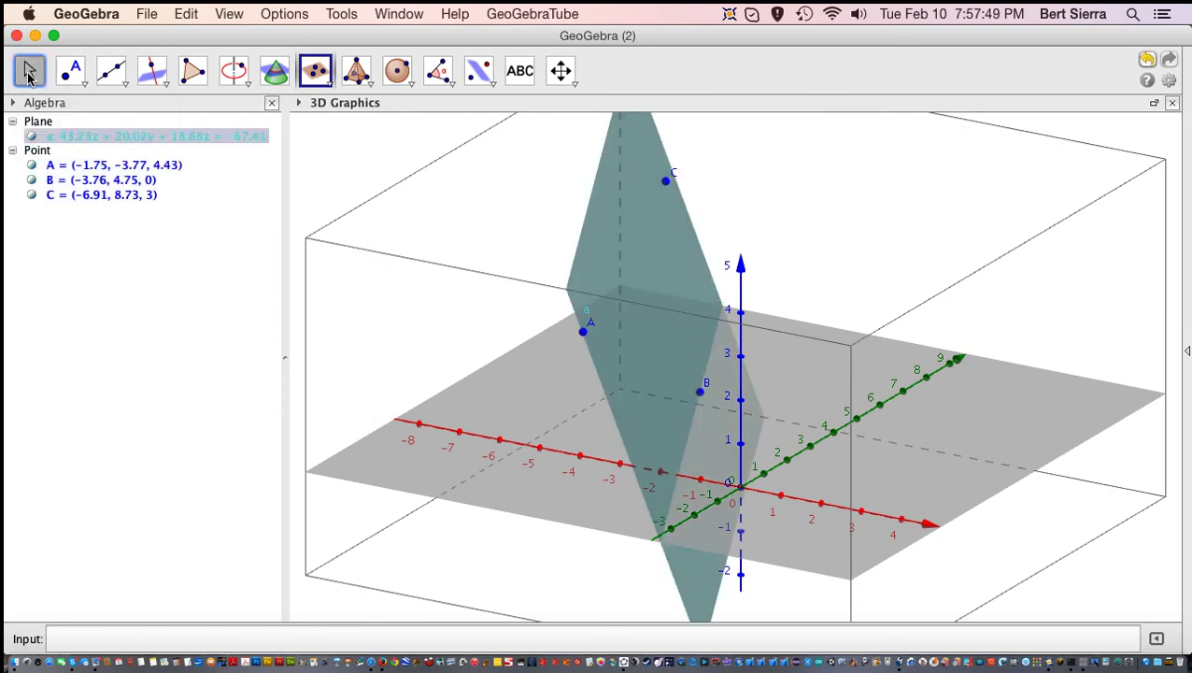
click(666, 182)
mouse_move(666, 183)
mouse_down()
mouse_move(547, 266)
mouse_move(622, 346)
mouse_move(671, 301)
mouse_move(730, 181)
mouse_move(664, 165)
mouse_up()
click(700, 392)
drag(733, 404, 681, 417)
click(781, 387)
drag(578, 333, 834, 330)
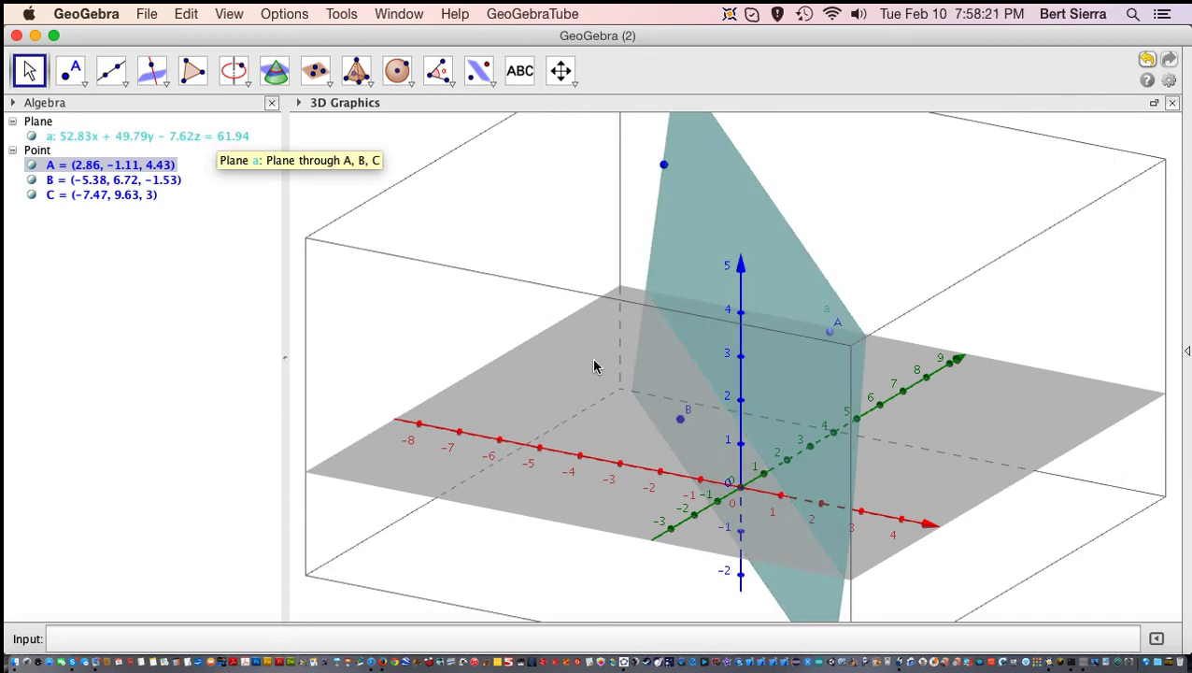
Place a fourth point on the xy-plane at about (-5.4, 1.91, 0) and raise it to about z = 1.66.
click(64, 84)
click(56, 84)
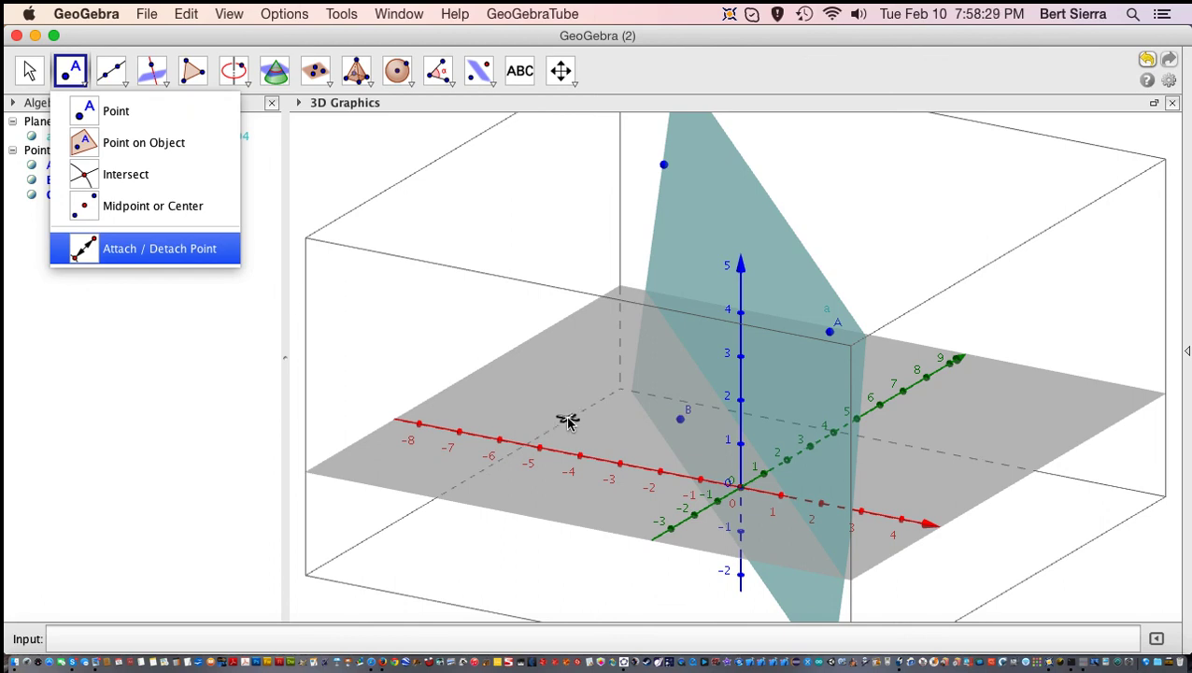
click(568, 423)
click(29, 71)
click(568, 422)
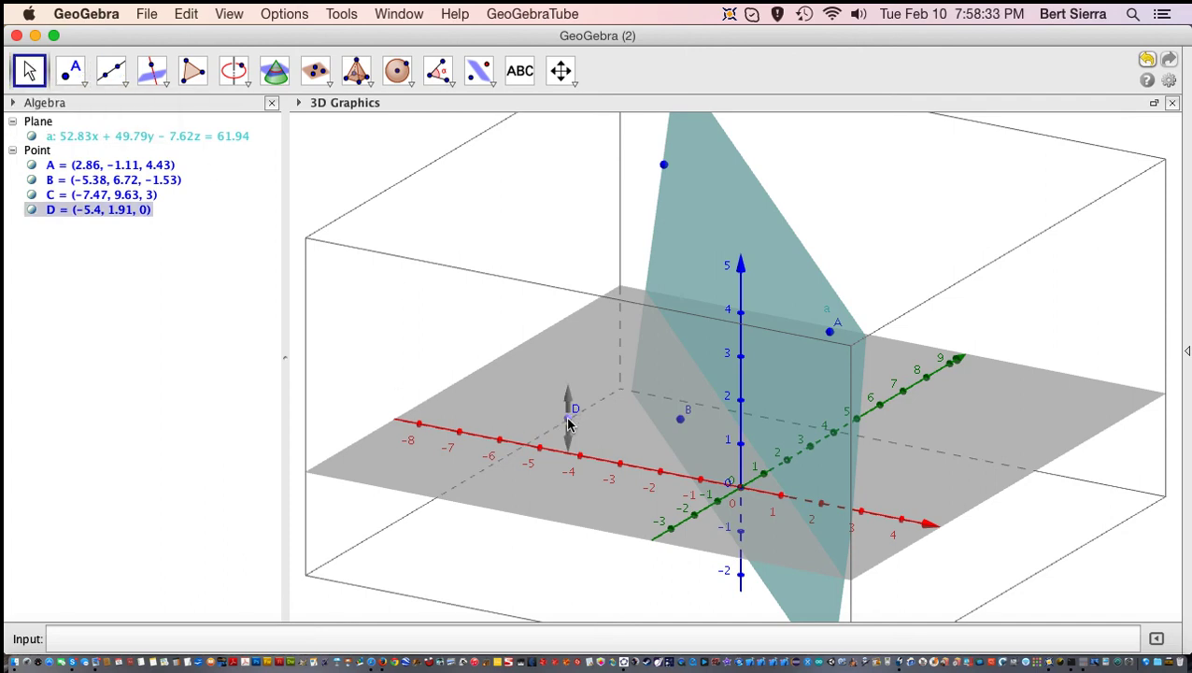
drag(568, 422, 572, 350)
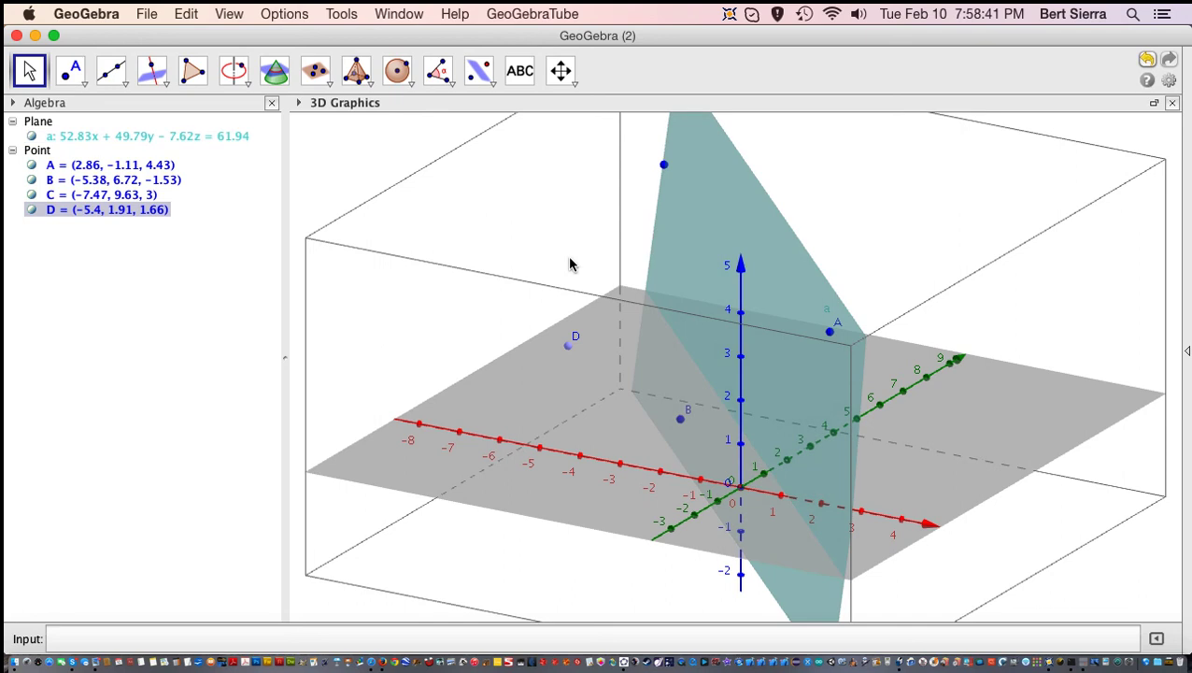
Create a line through D perpendicular to plane a, and tilt the plane by moving C to about (-8.17, 7.07, 3).
click(150, 75)
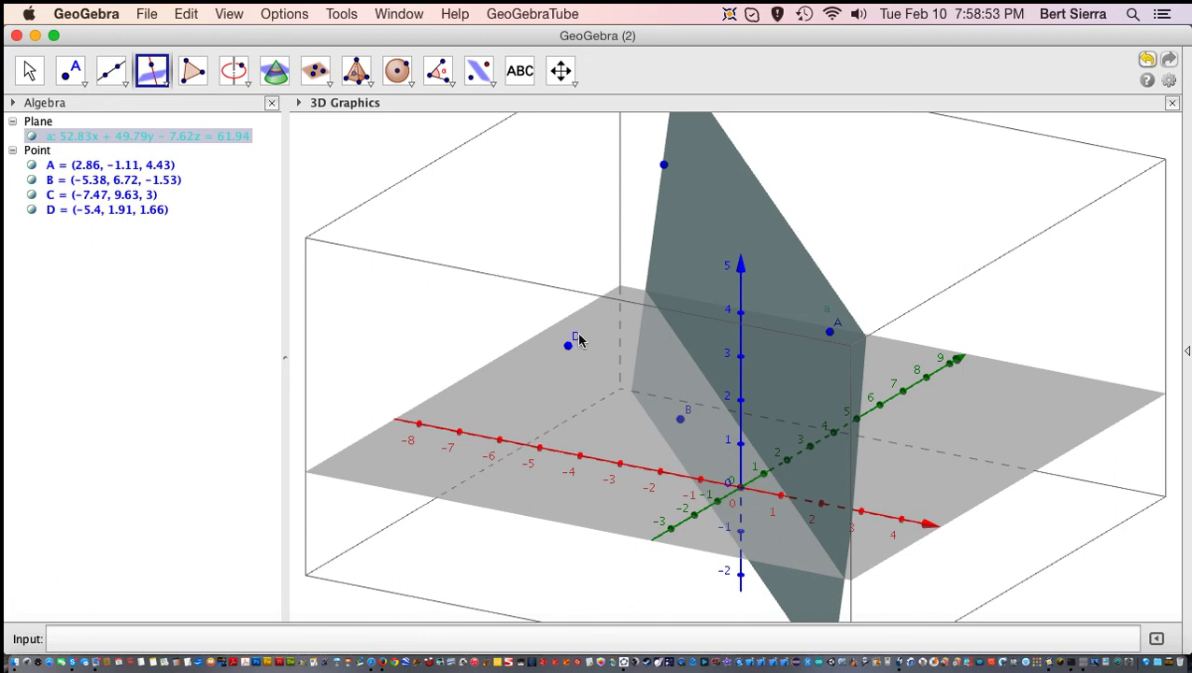
click(568, 347)
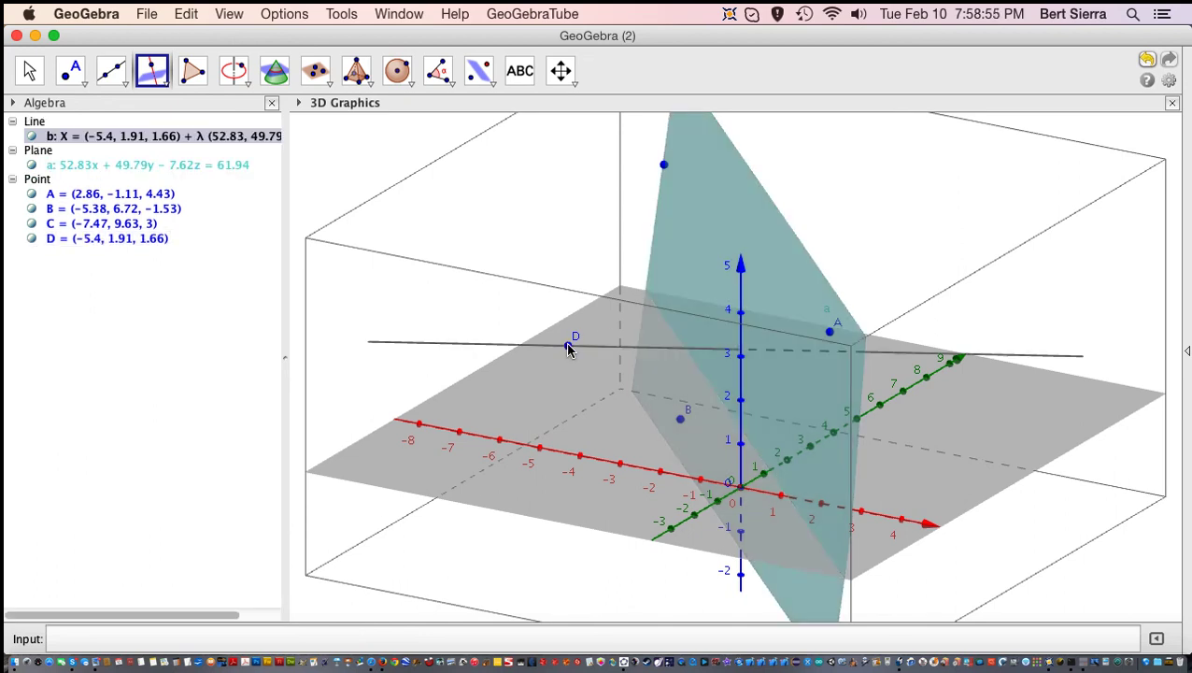
click(29, 73)
drag(663, 164, 580, 192)
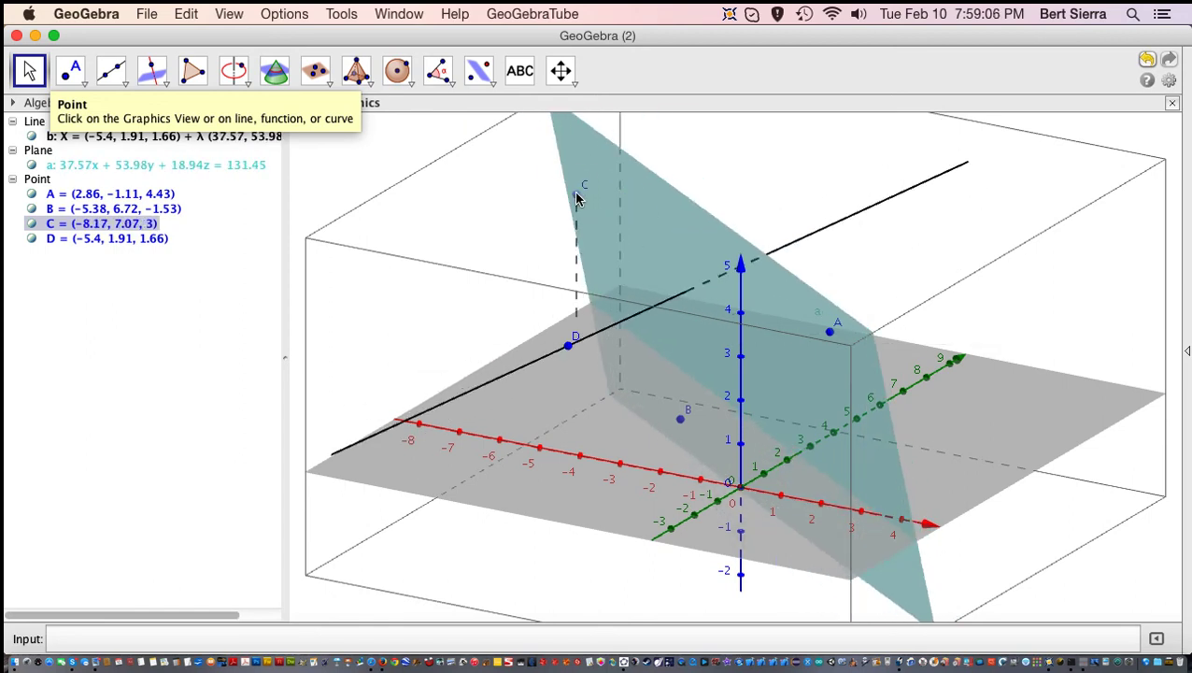
Format the perpendicular line b in red with line thickness 4 and a dashed line style.
click(481, 393)
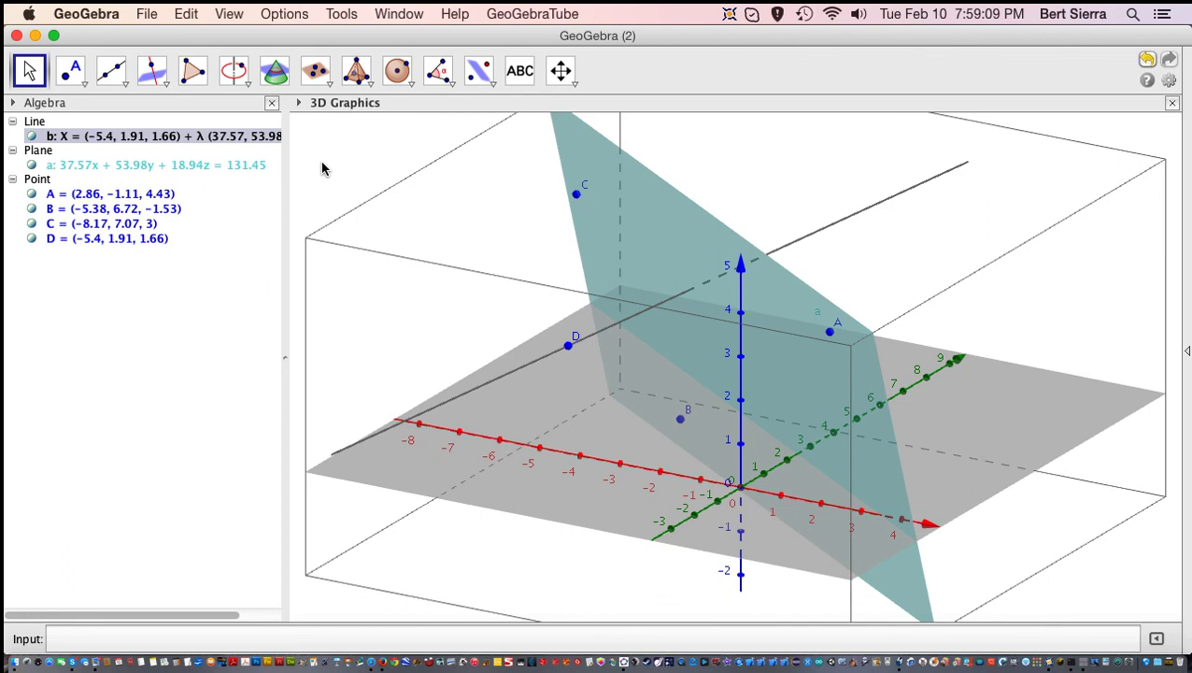
right_click(459, 404)
click(417, 330)
right_click(444, 408)
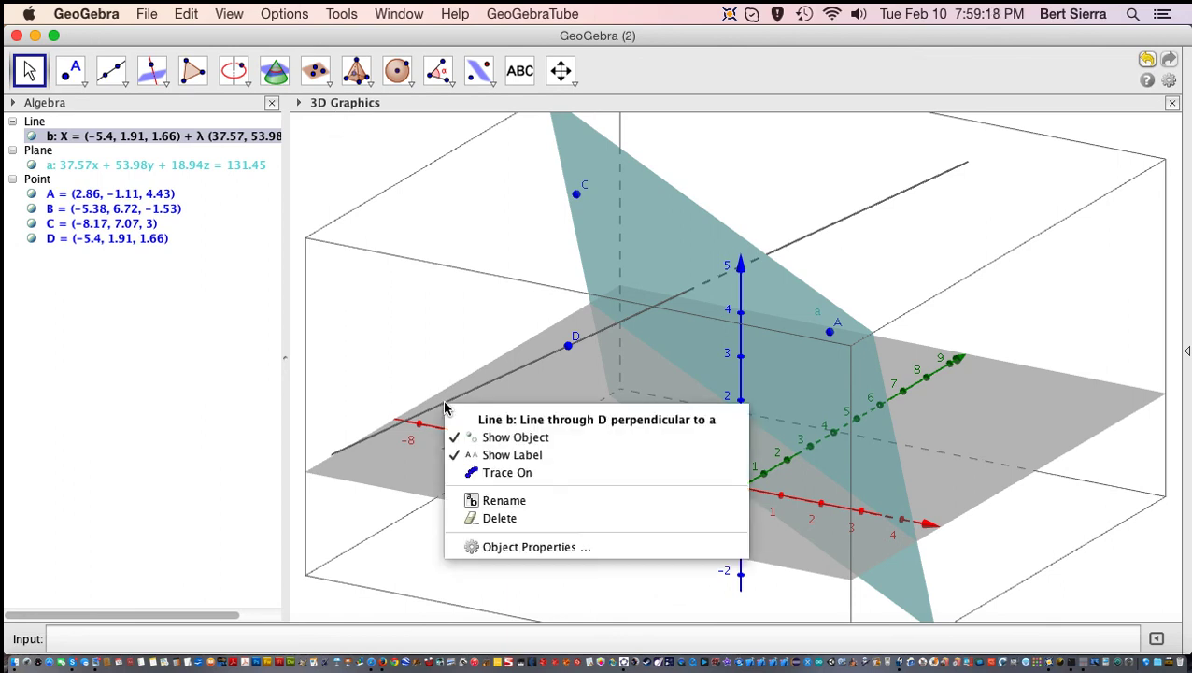
click(488, 549)
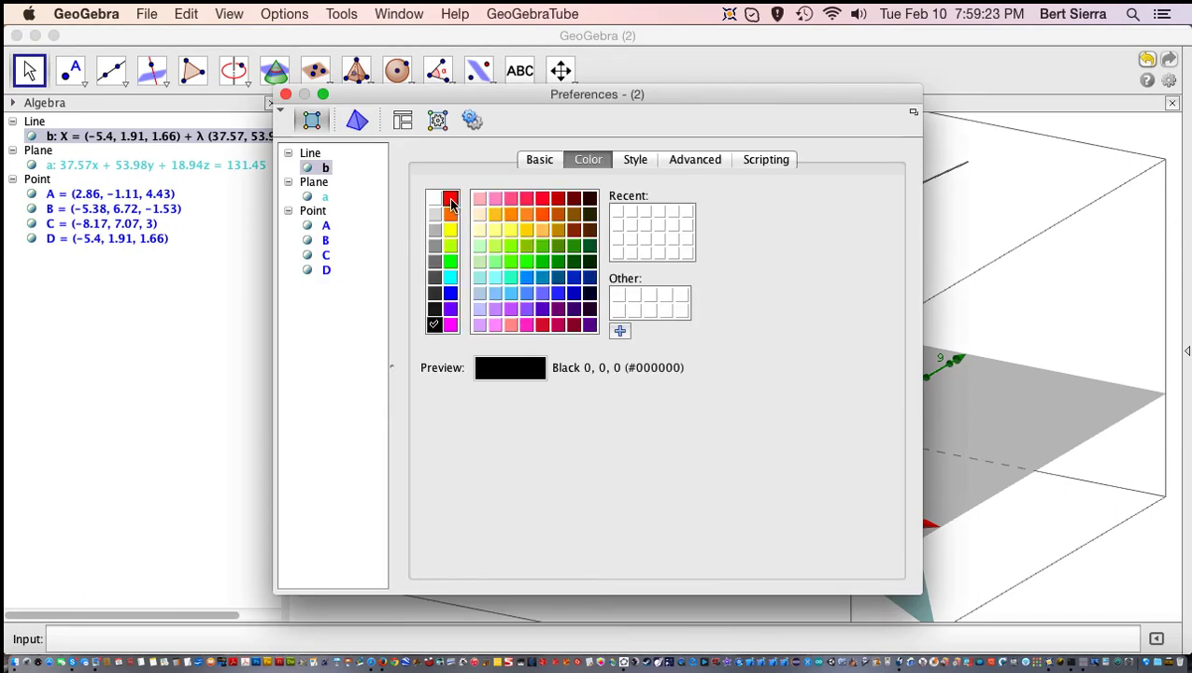
click(450, 200)
click(645, 161)
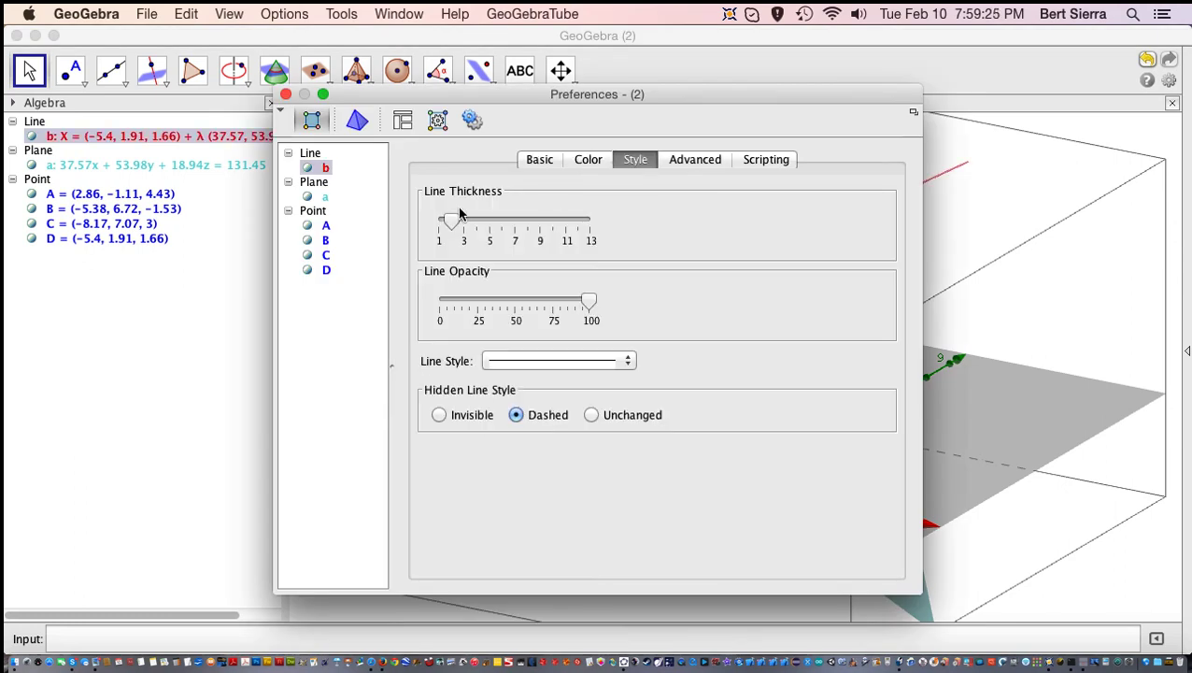
drag(450, 221, 477, 221)
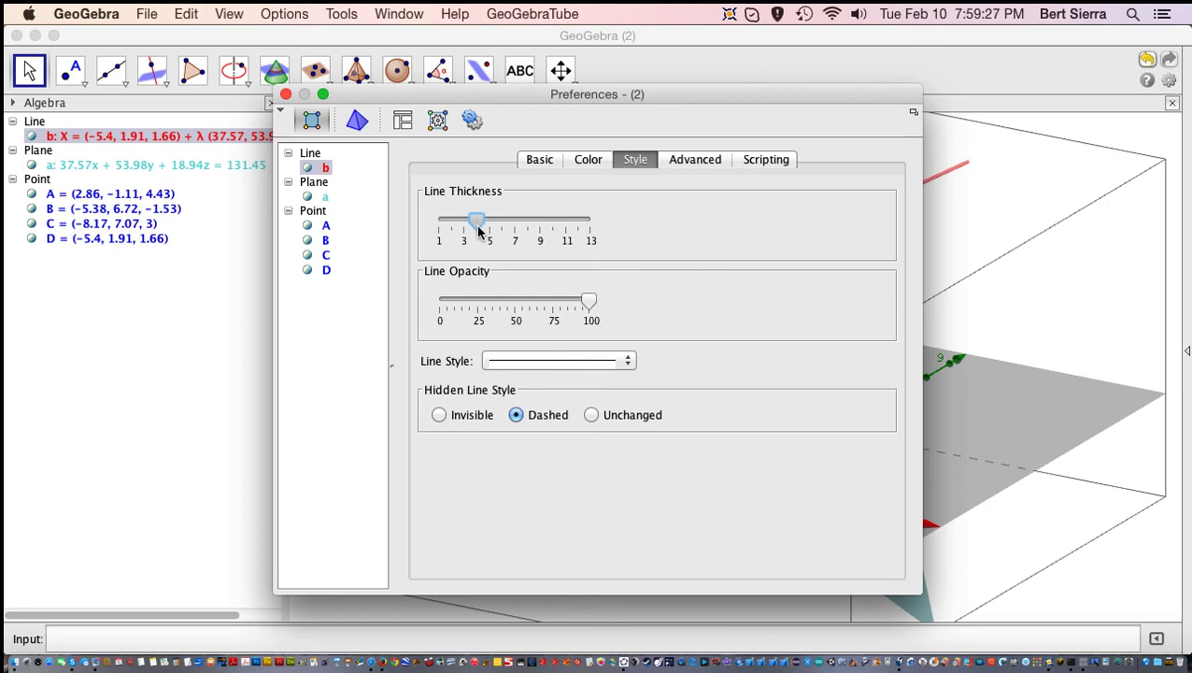
click(520, 364)
click(526, 378)
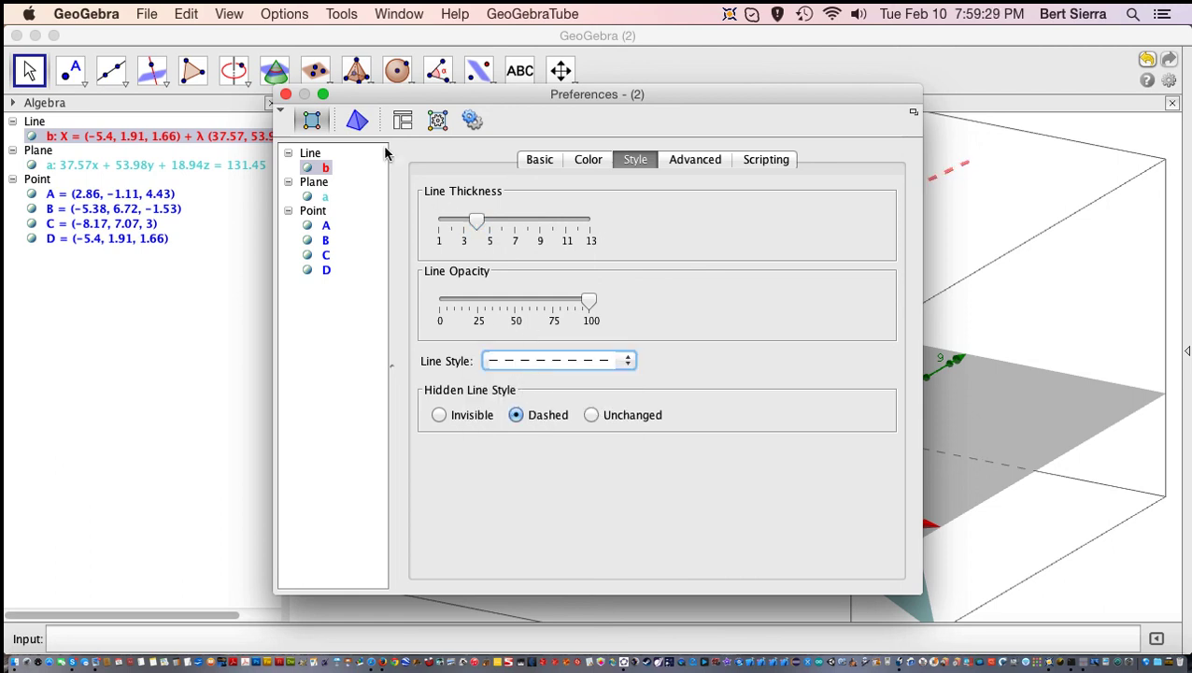
click(286, 94)
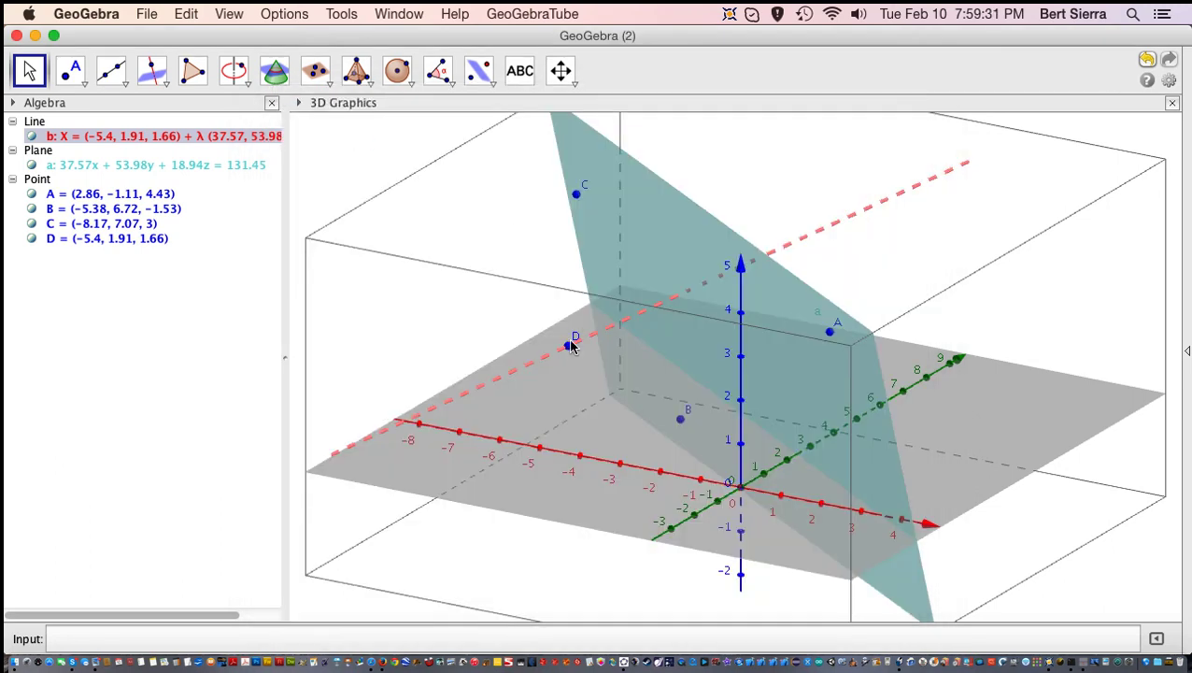
Move point D to about (-5.47, 1.2, 1.66) and point C to about (-7.6, 7.6, 3).
mouse_move(568, 345)
mouse_down()
mouse_move(529, 291)
mouse_move(526, 327)
mouse_move(552, 360)
mouse_move(553, 340)
mouse_move(573, 351)
mouse_move(561, 373)
mouse_move(542, 370)
mouse_move(553, 390)
mouse_move(547, 340)
mouse_move(551, 353)
mouse_up()
click(578, 193)
drag(581, 194, 612, 192)
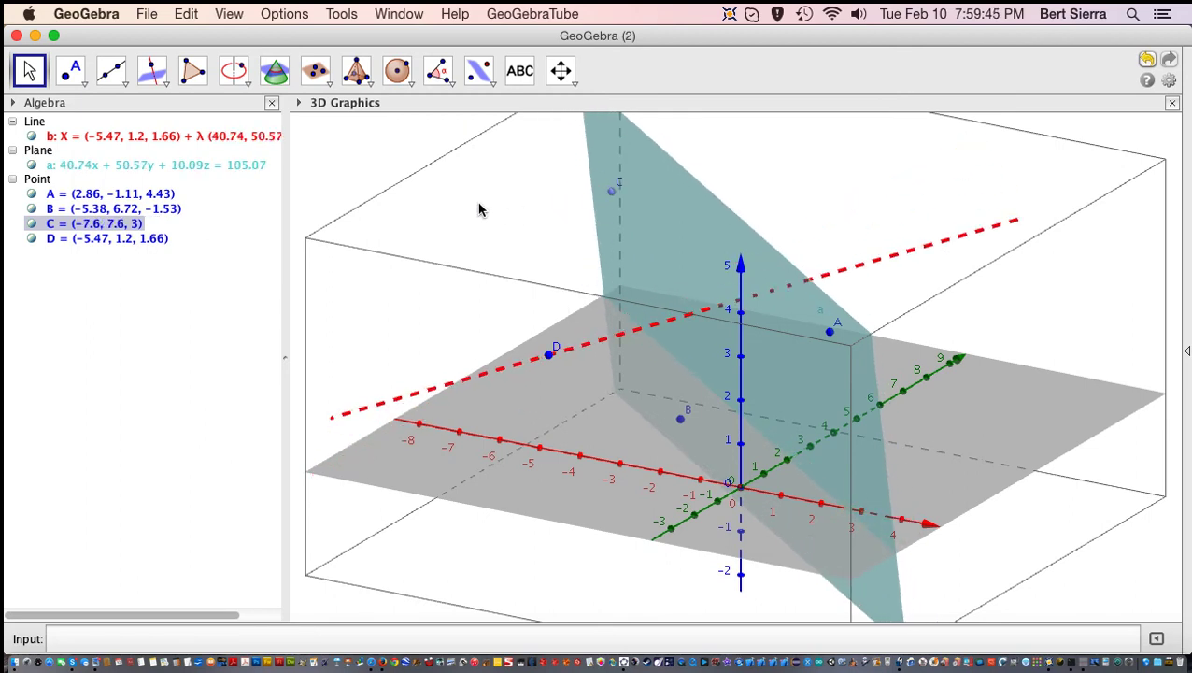
super+click(550, 355)
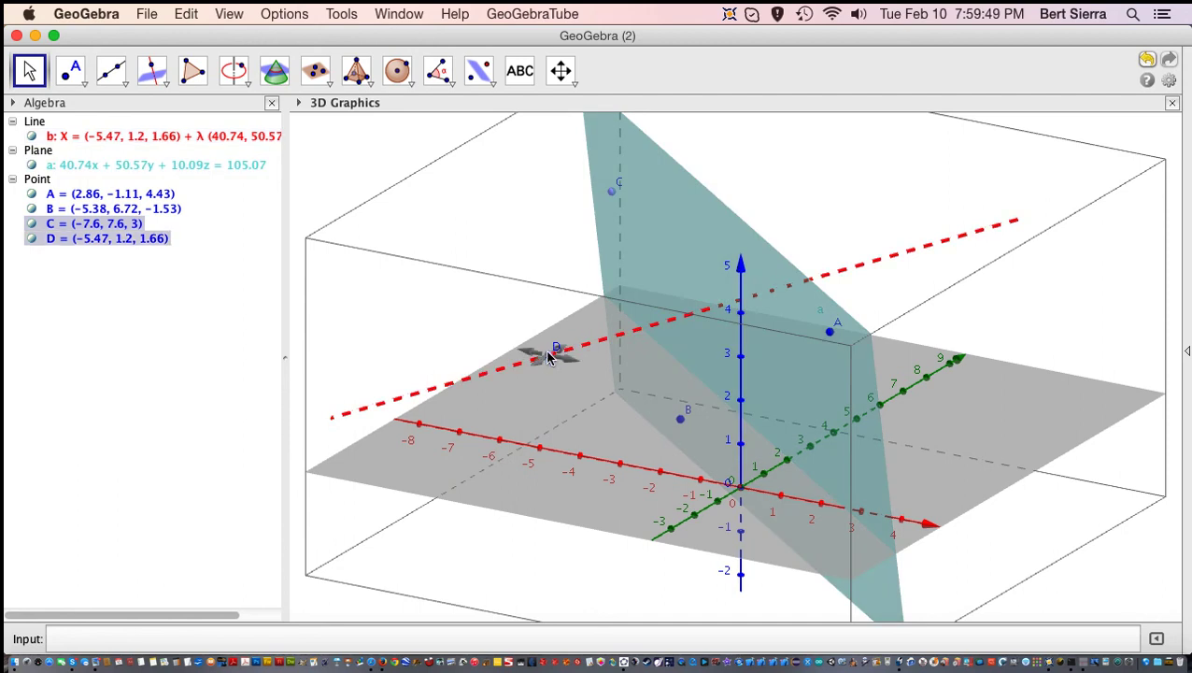
super+click(552, 356)
super+click(678, 338)
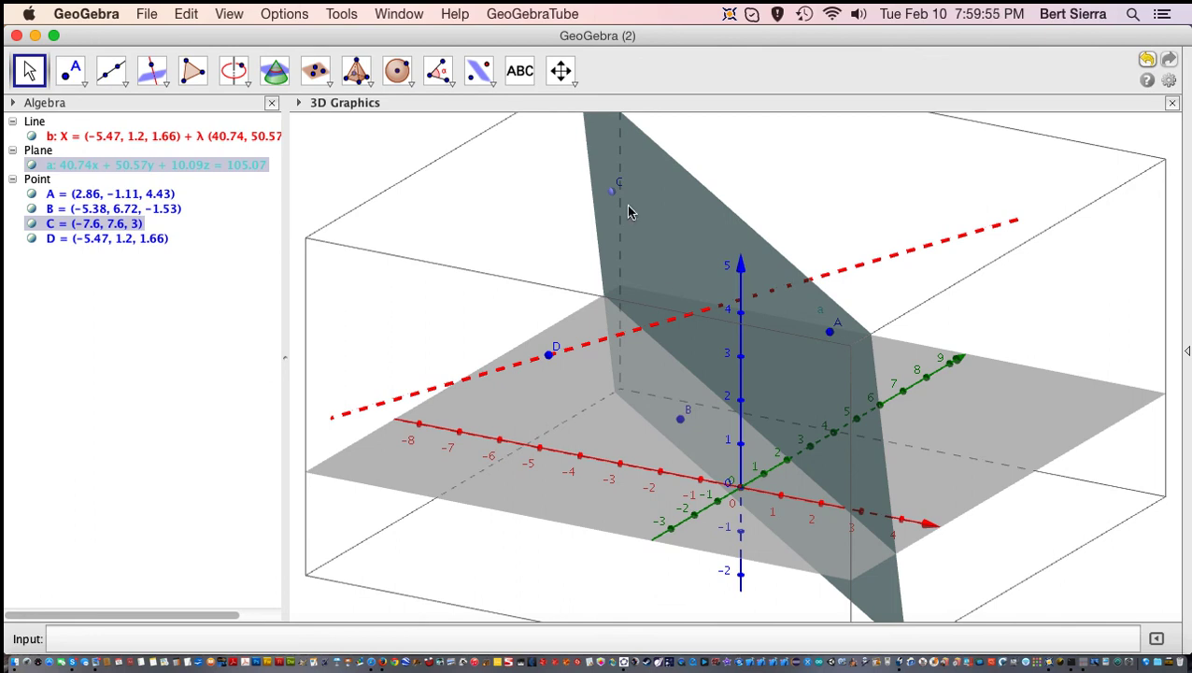
super+click(612, 281)
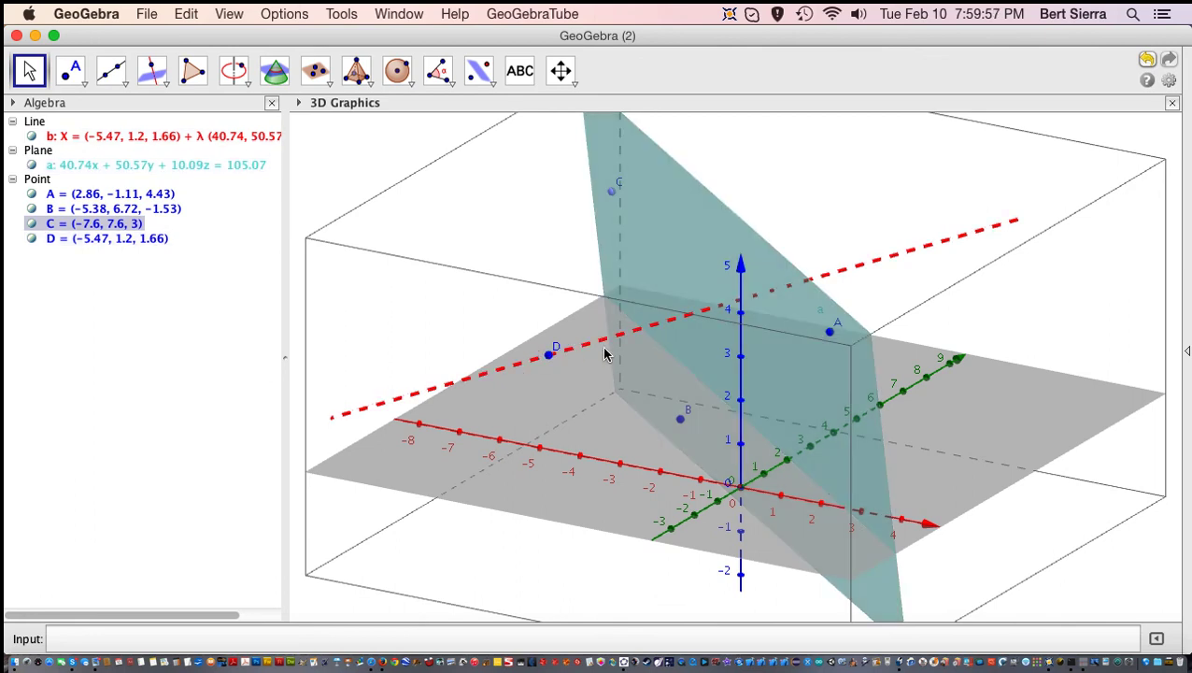
super+click(619, 348)
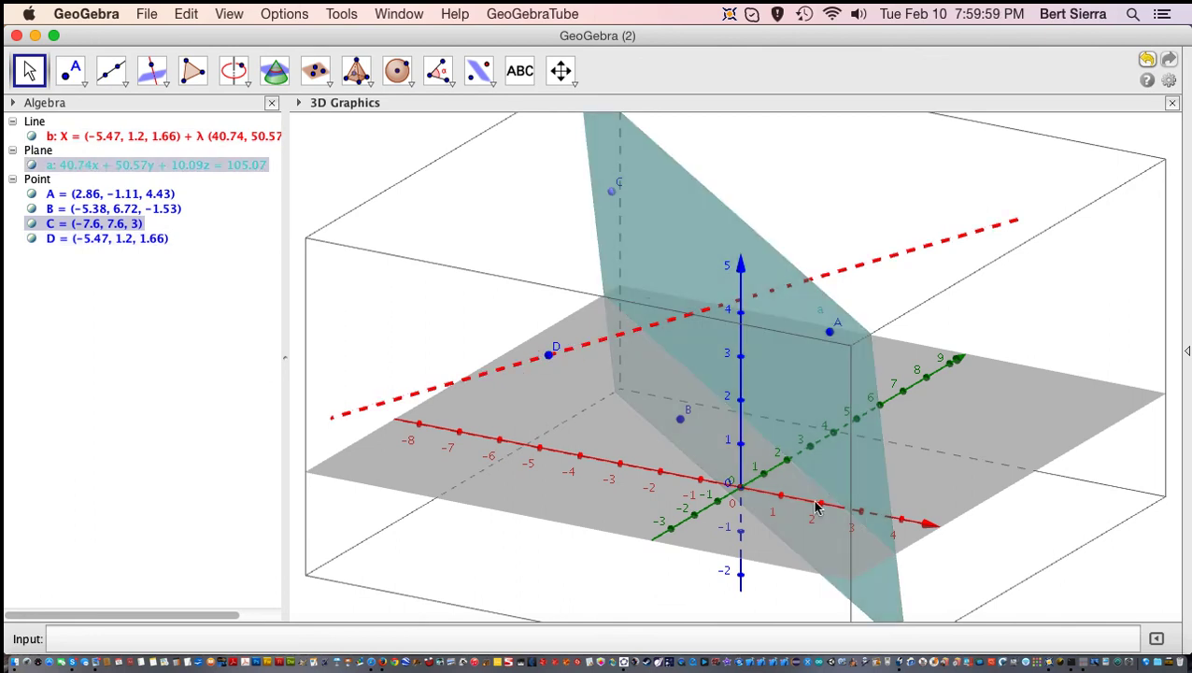
super+click(621, 207)
super+click(703, 349)
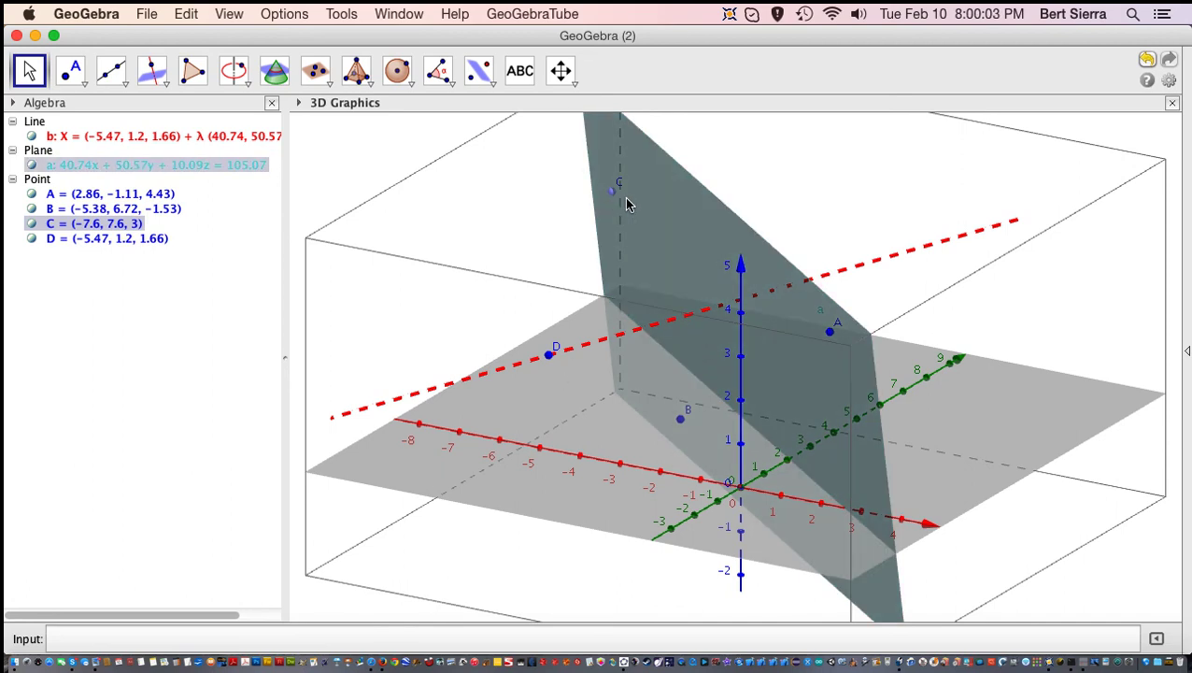
Move point A to about (2.88, -2.51, 4.43) to tilt the plane again.
super+click(833, 335)
drag(832, 334, 798, 356)
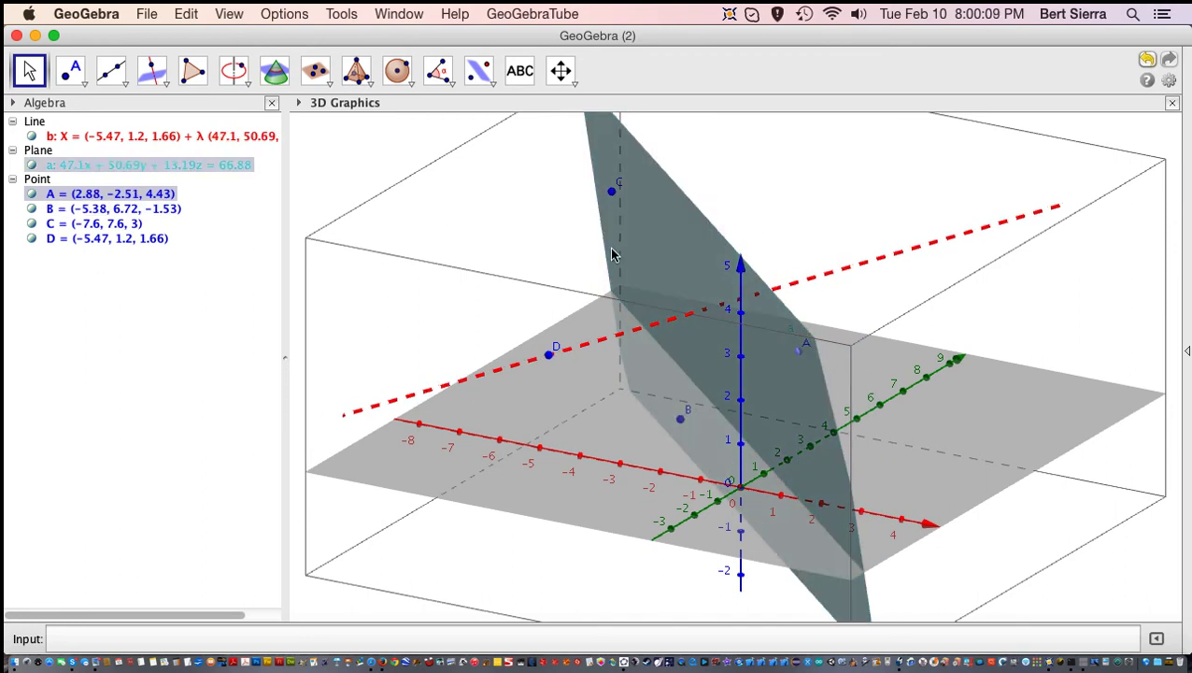
drag(676, 418, 647, 341)
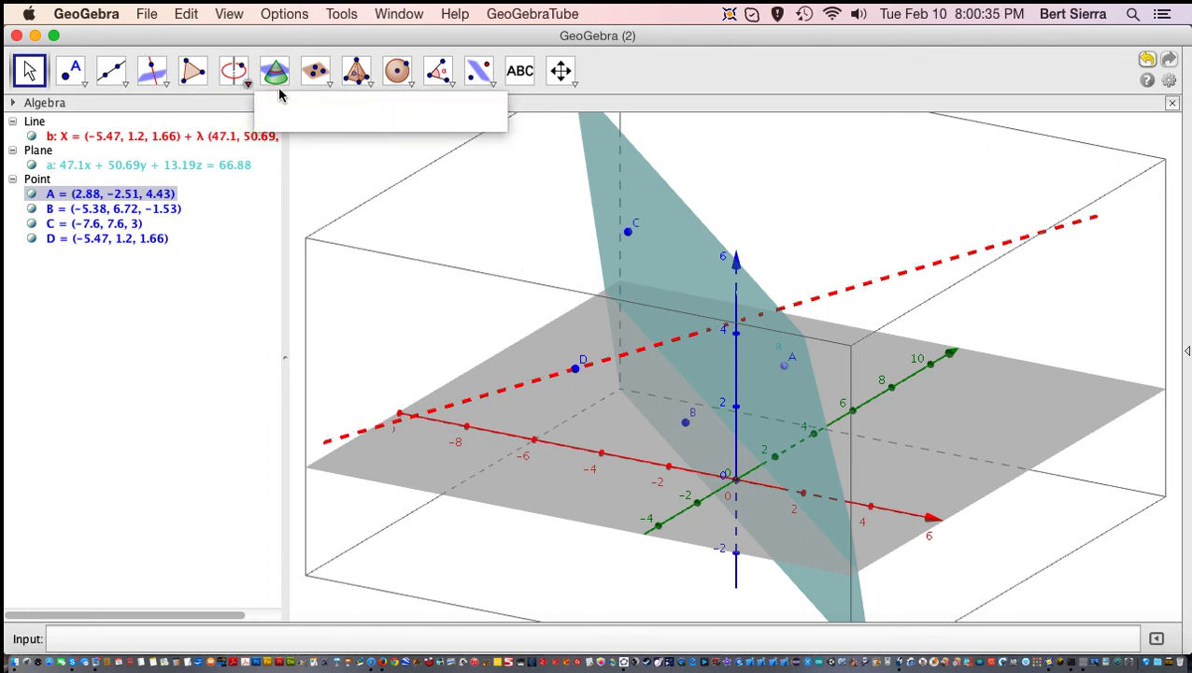
click(396, 71)
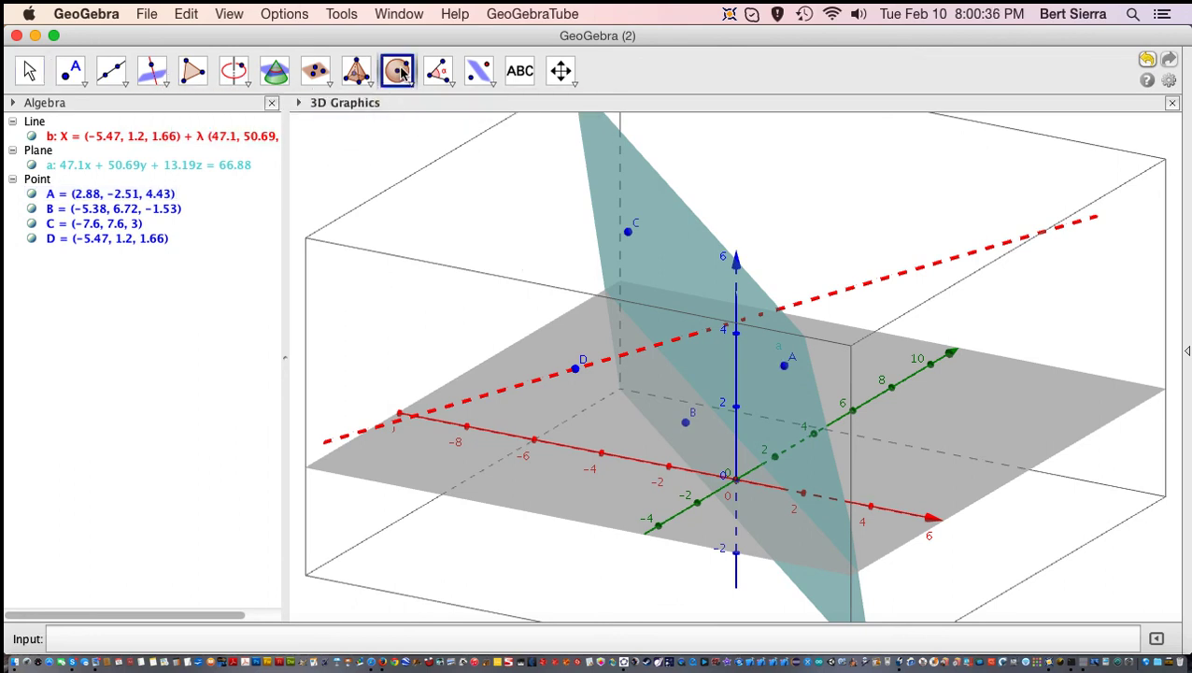
click(576, 369)
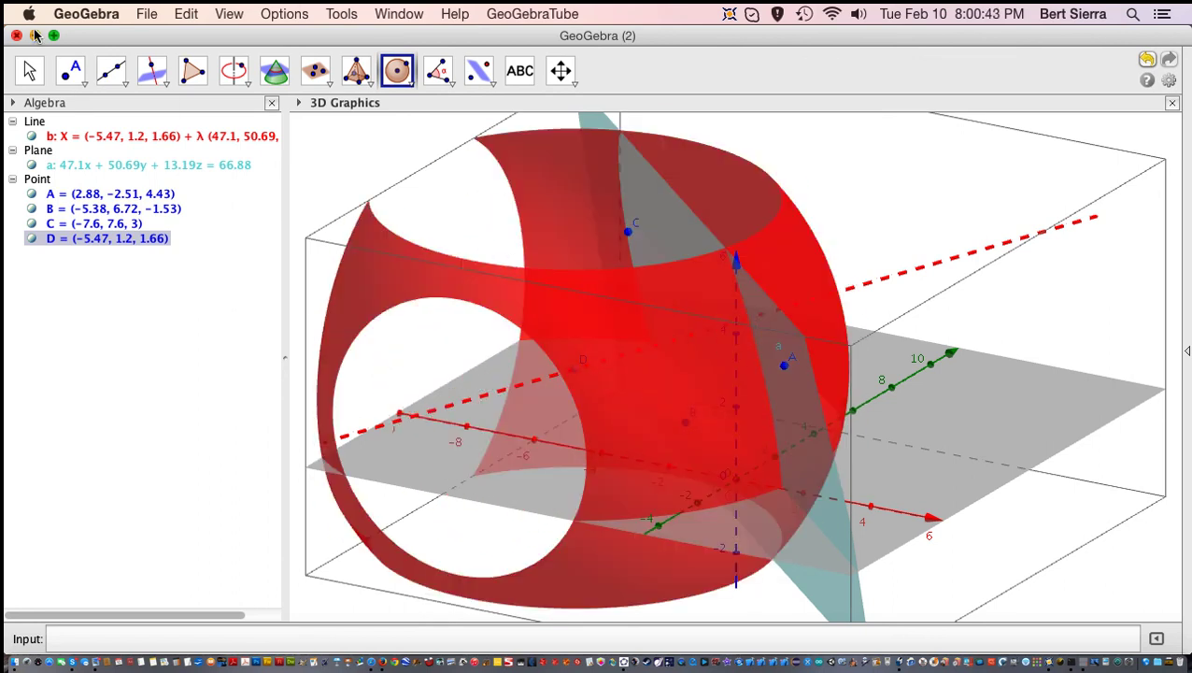
click(20, 74)
click(695, 352)
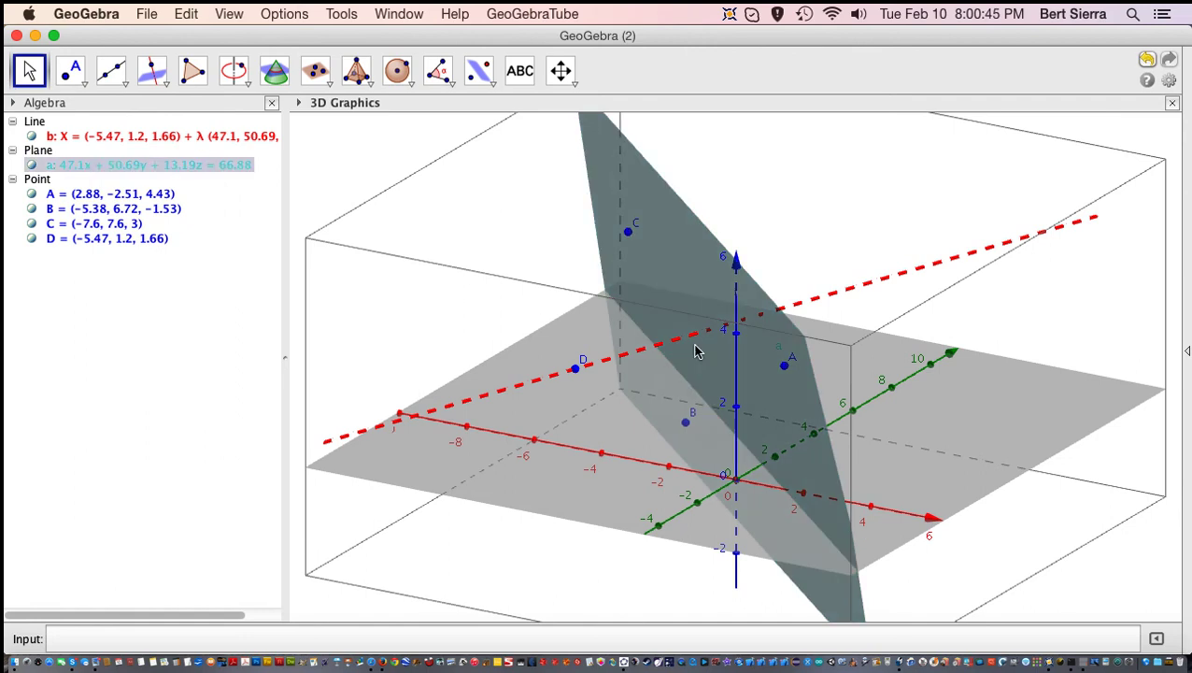
click(29, 70)
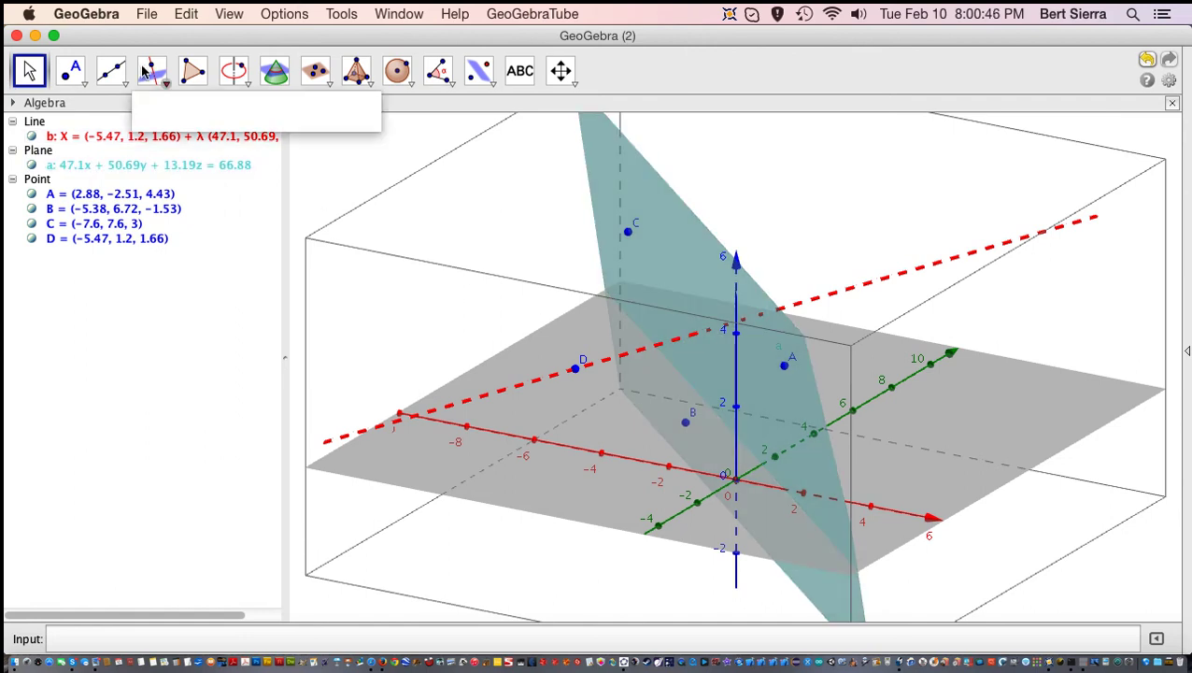
Create the intersection point of the dashed perpendicular line b and plane a.
click(82, 84)
click(82, 174)
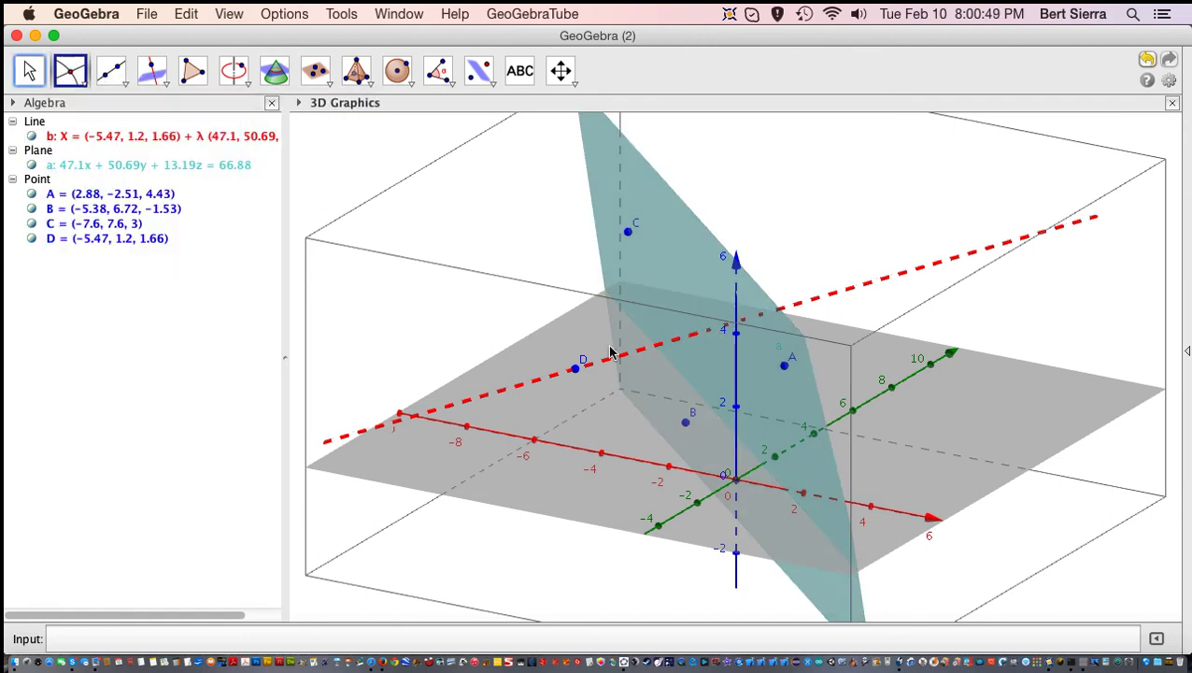
click(834, 297)
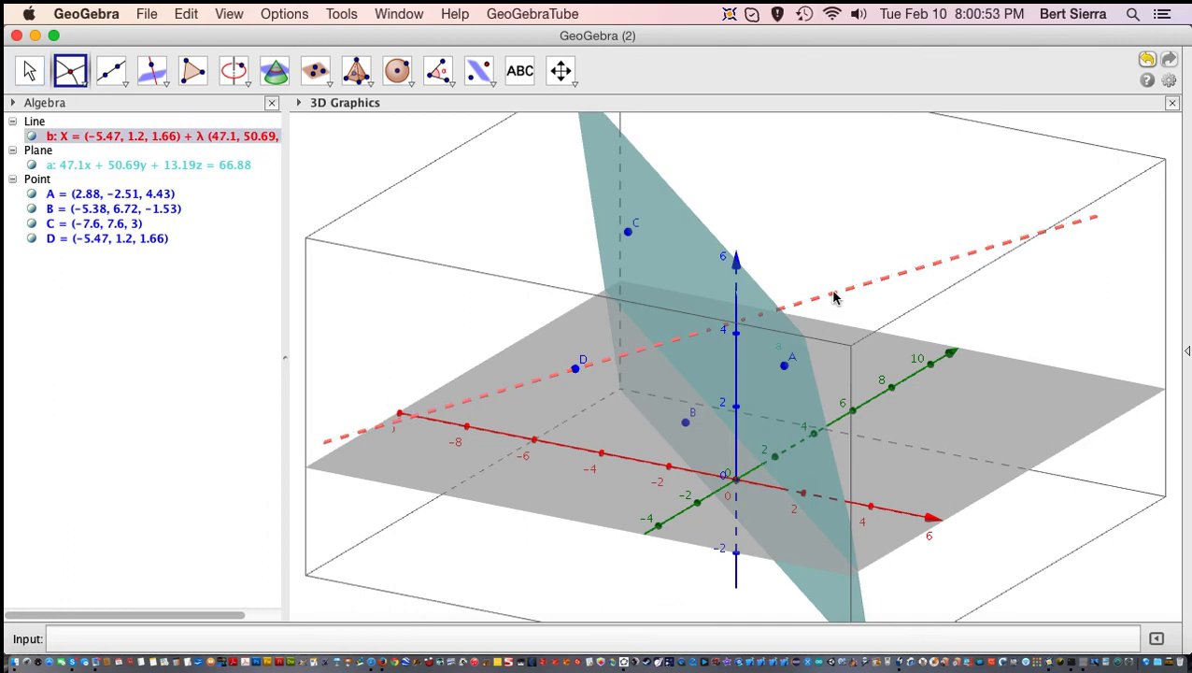
click(706, 316)
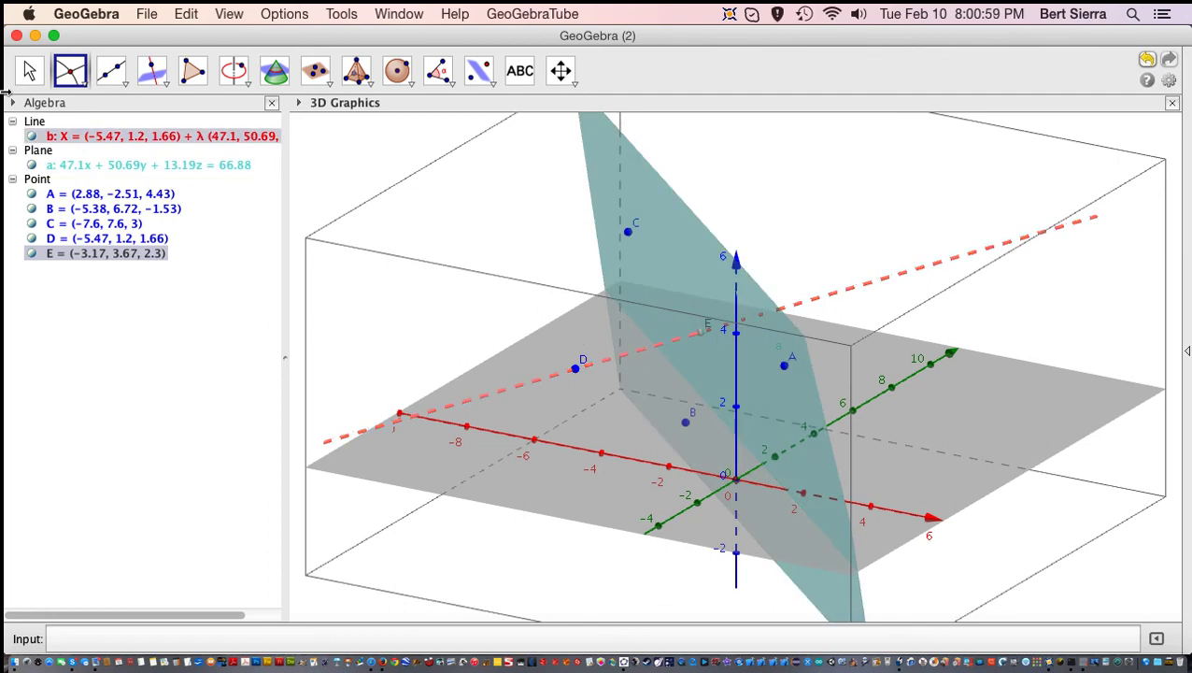
click(23, 79)
Create a sphere centred at D that passes through the intersection point E.
click(396, 82)
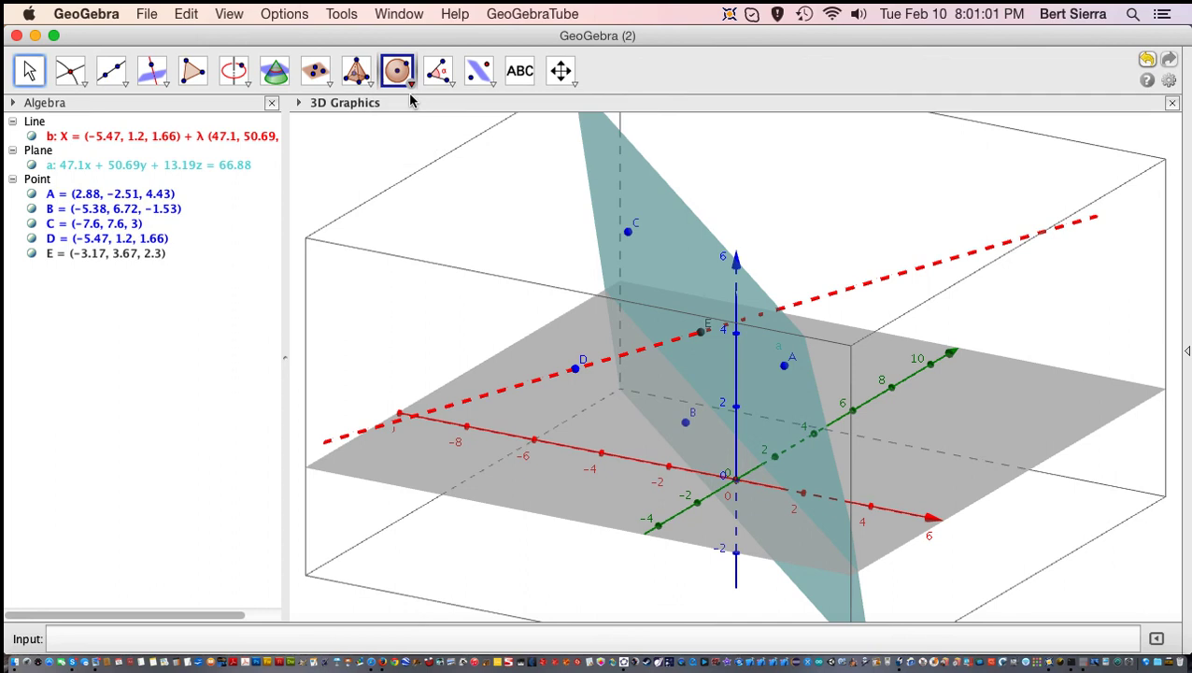
click(397, 74)
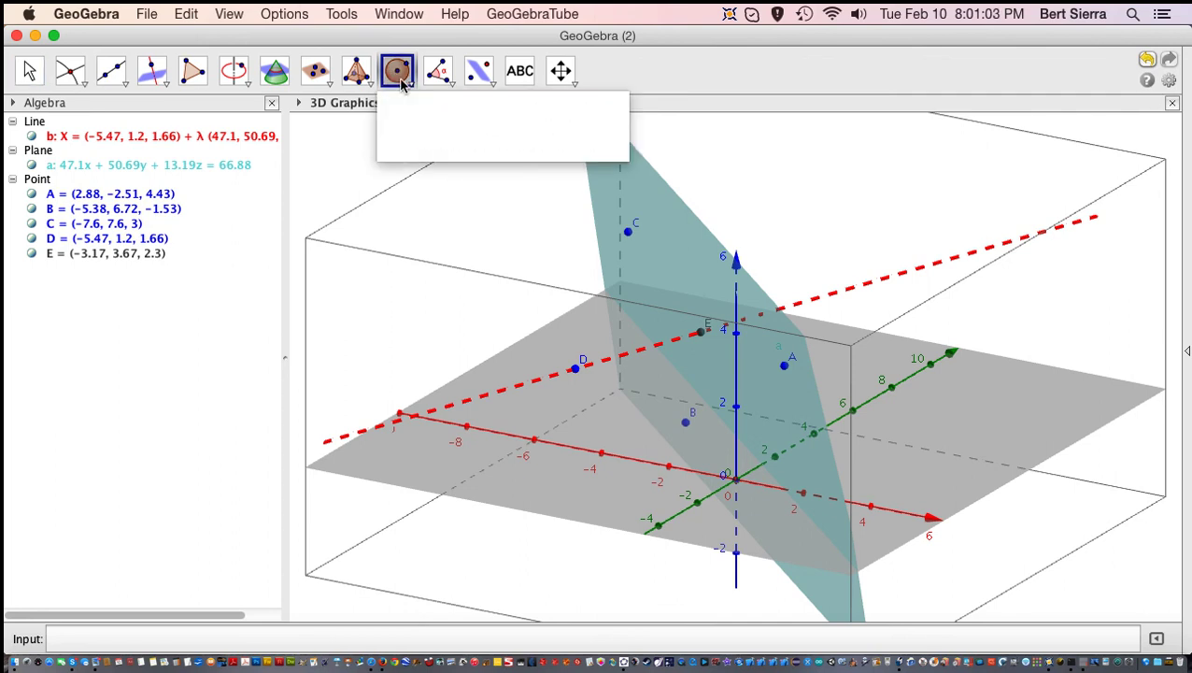
click(408, 111)
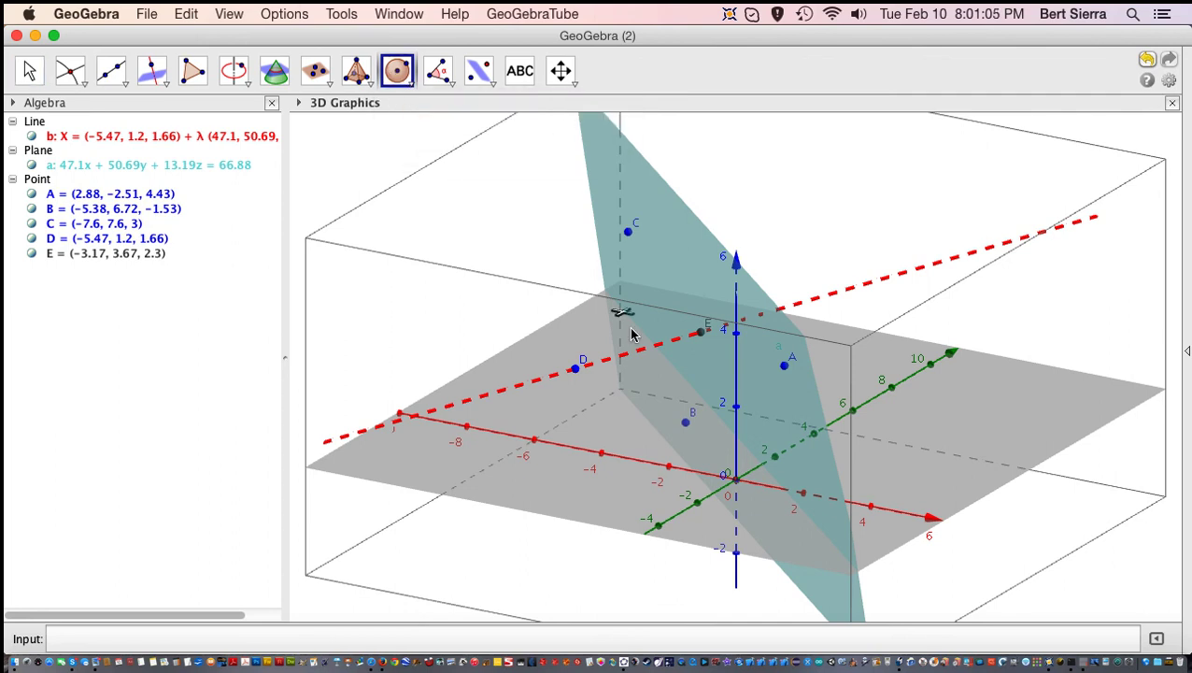
click(577, 370)
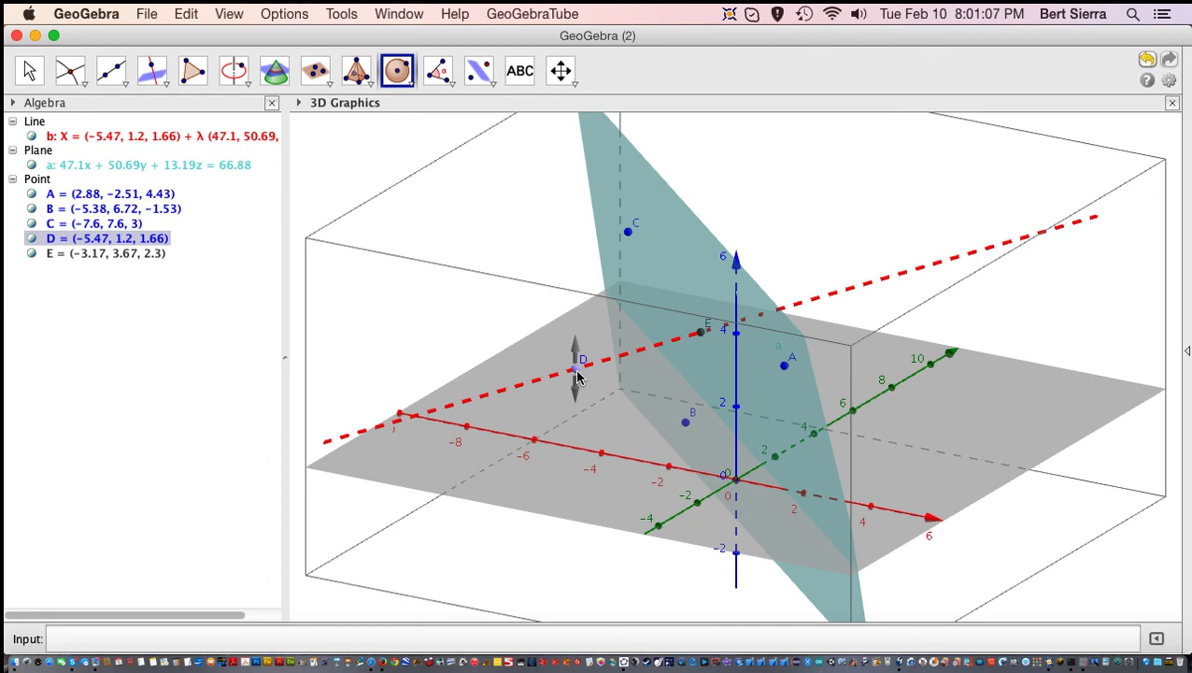
click(703, 337)
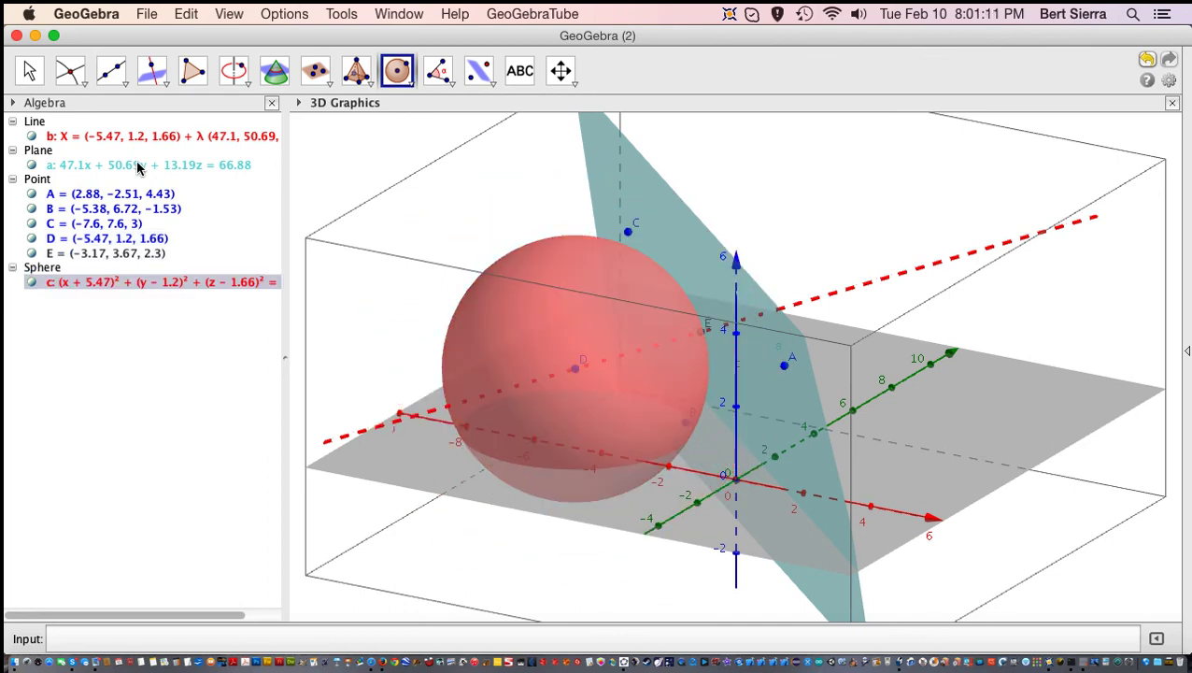
Hide the perpendicular line b.
click(30, 73)
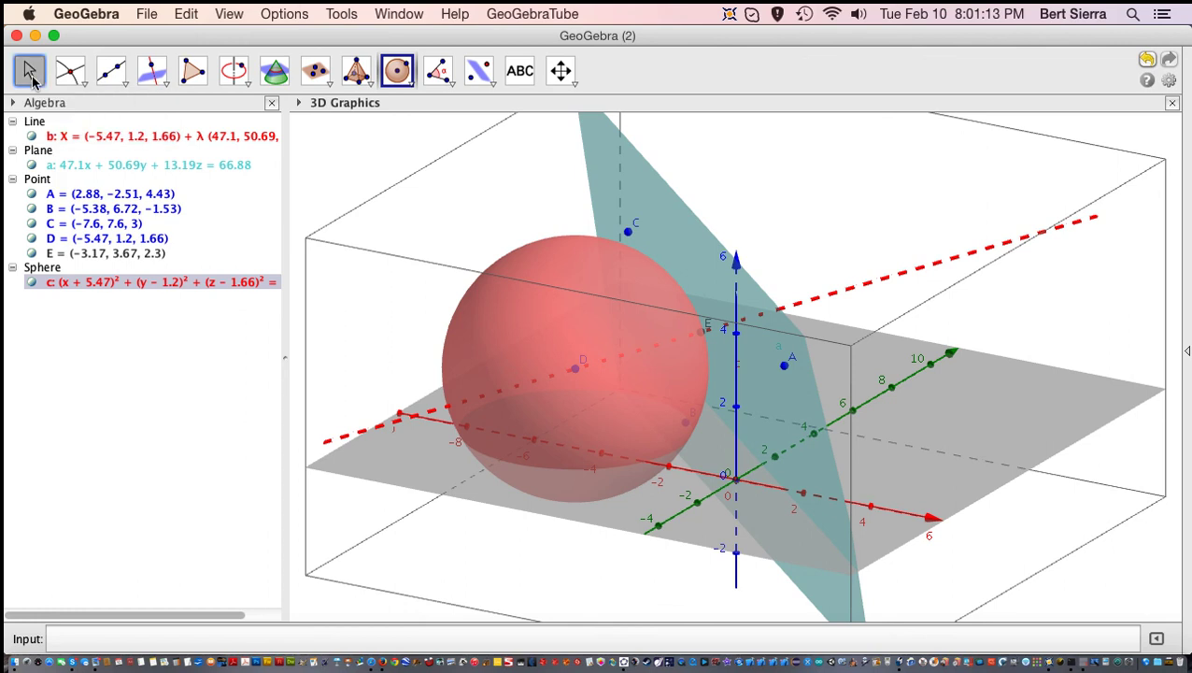
click(32, 137)
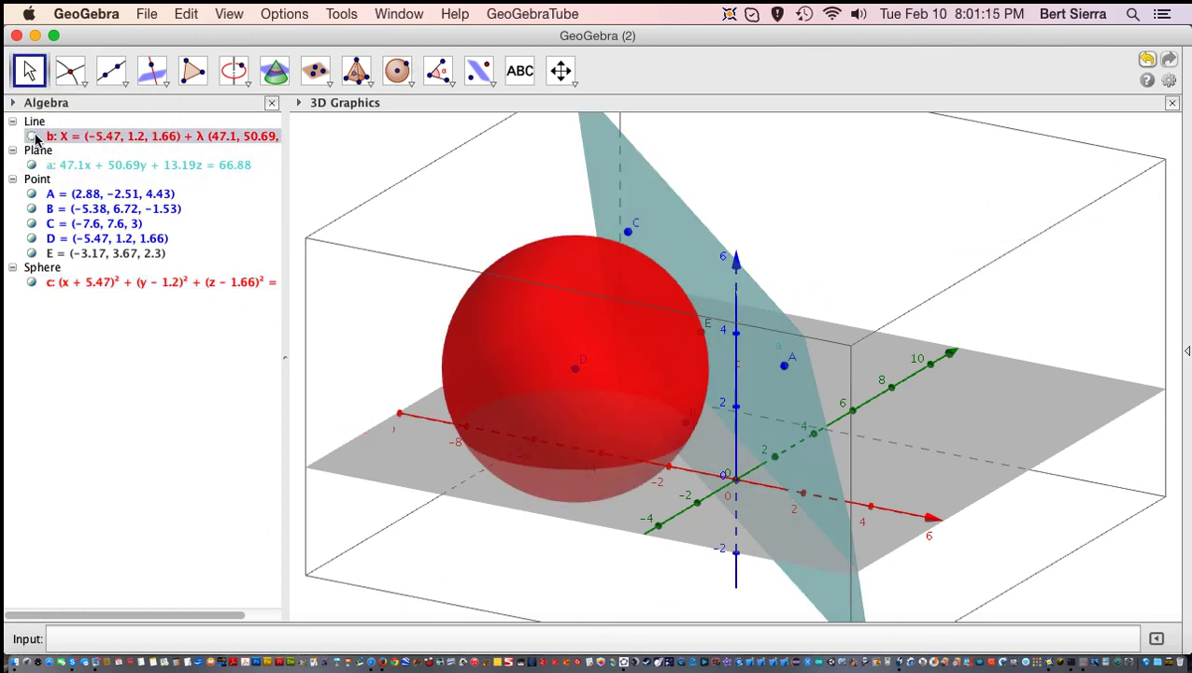
Hide plane a and the intersection point E.
click(27, 167)
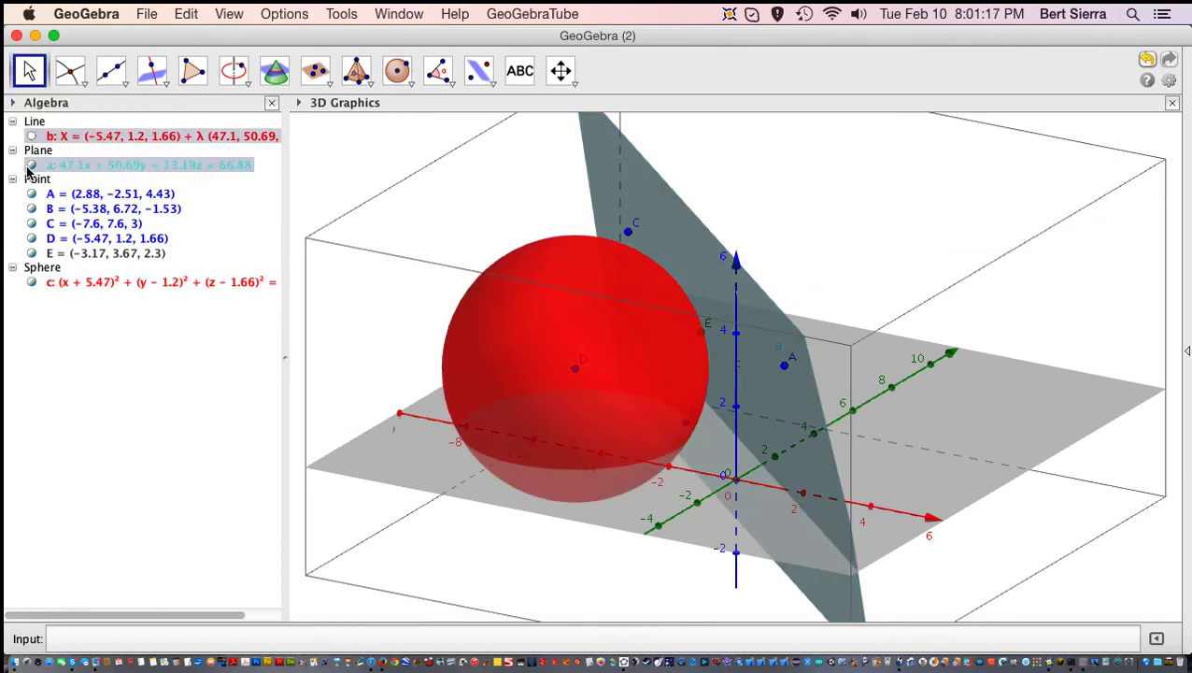
click(31, 165)
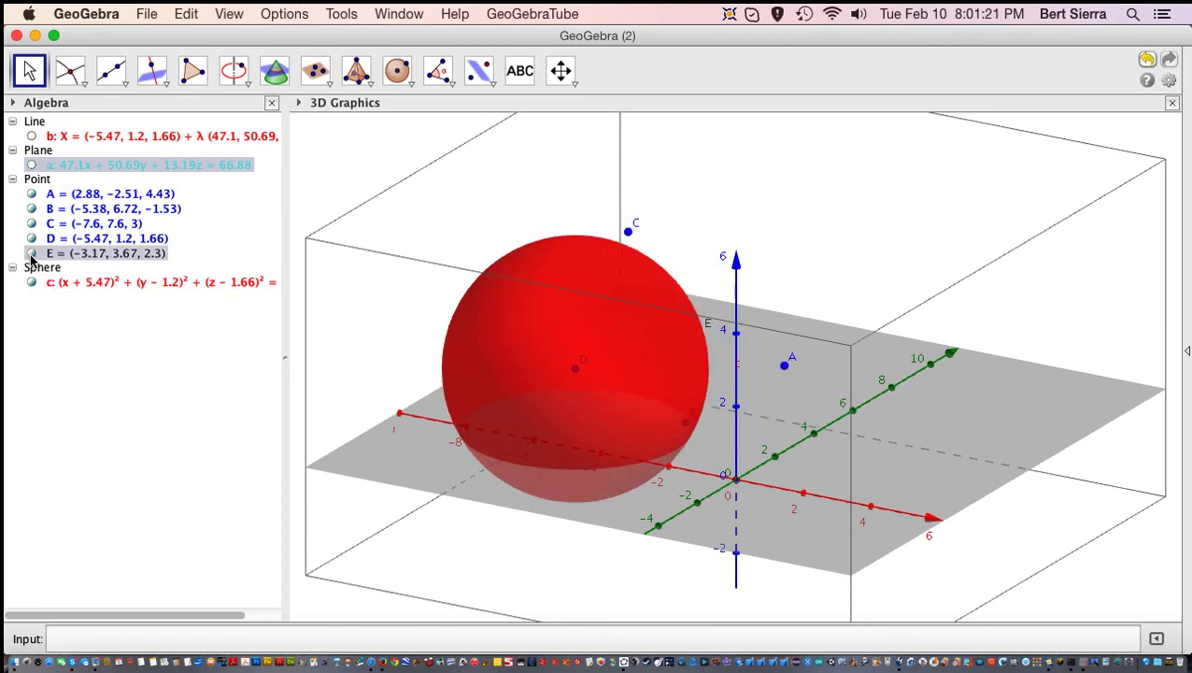
key(Escape)
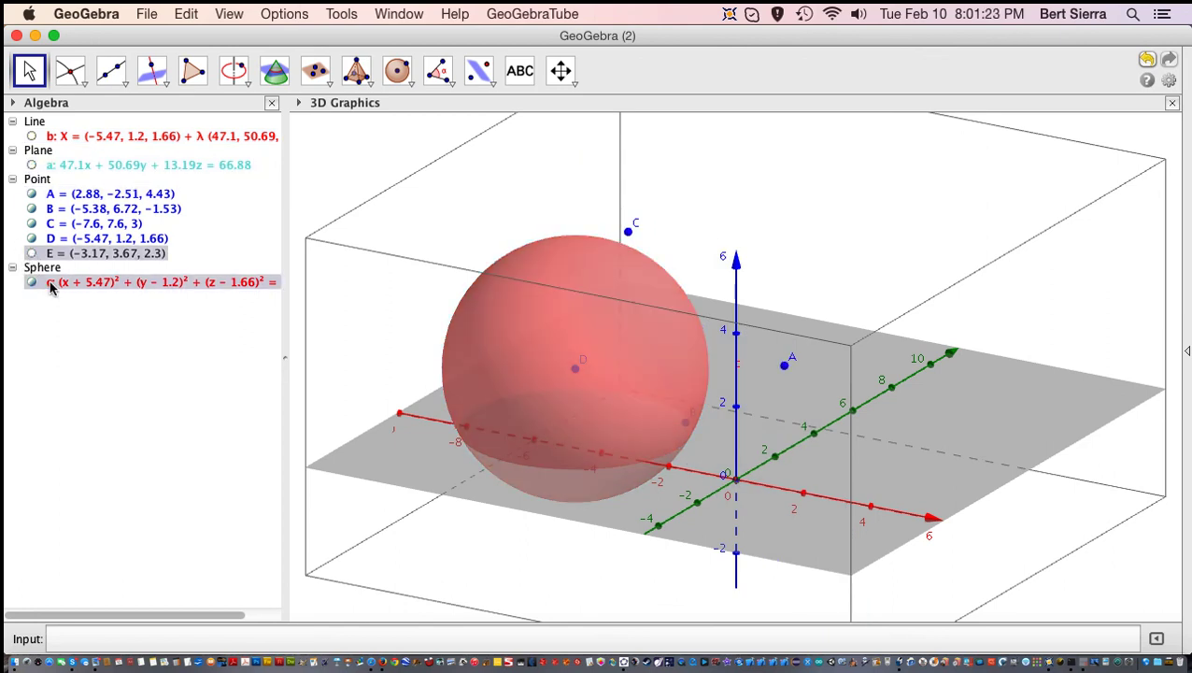
Recolour sphere c dark grey (96, 96, 96) and lower its opacity to about 55.
right_click(64, 285)
click(150, 438)
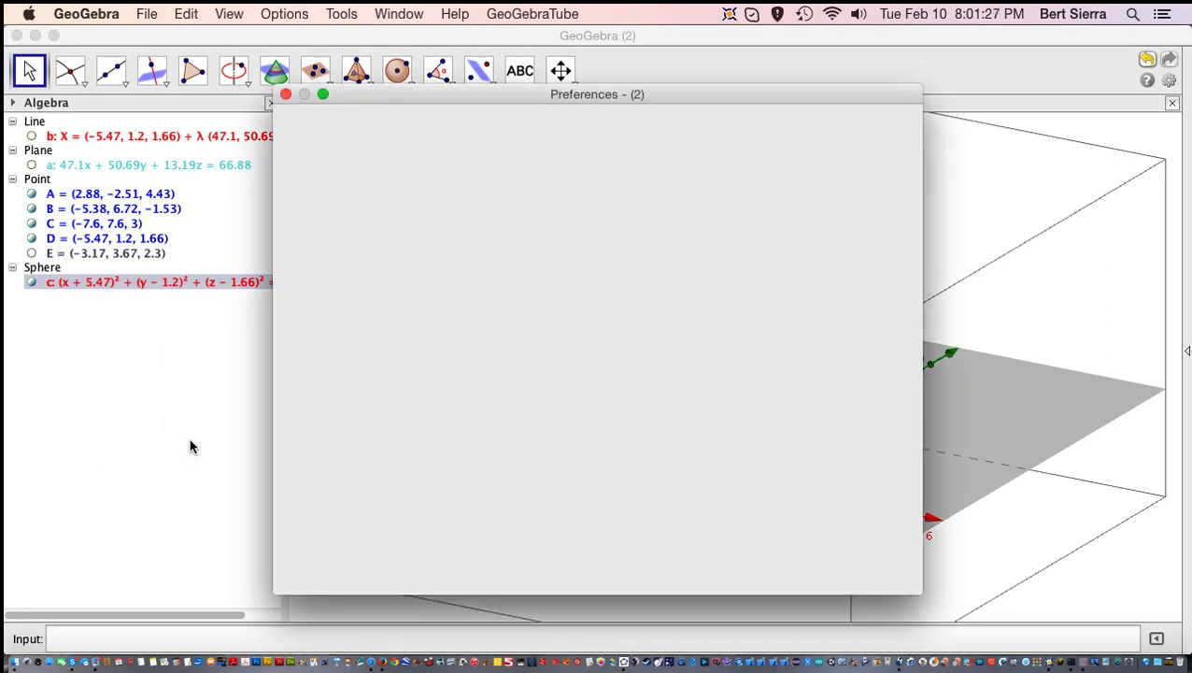
click(589, 160)
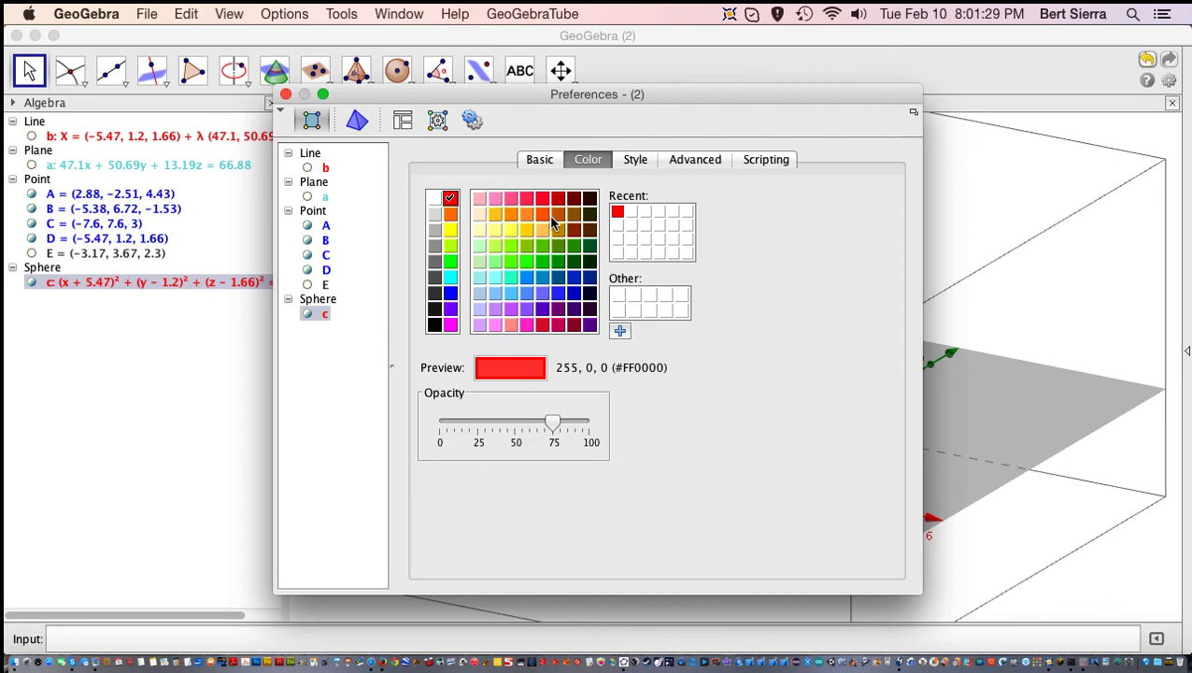
click(433, 278)
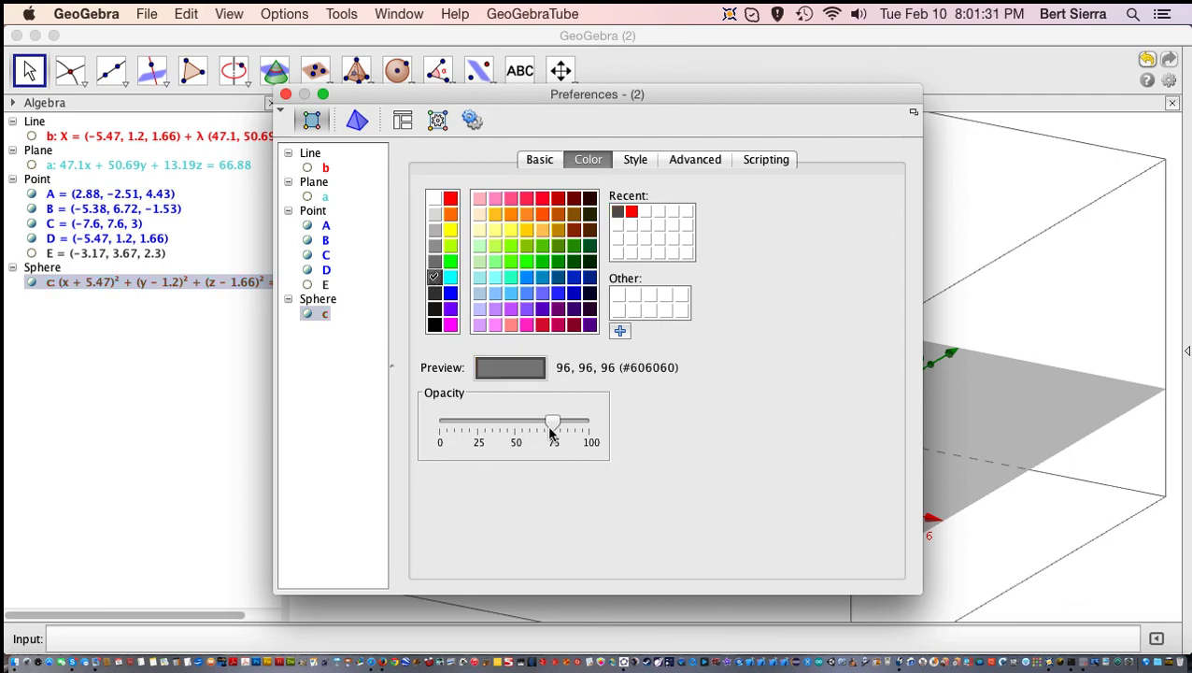
drag(559, 428, 521, 425)
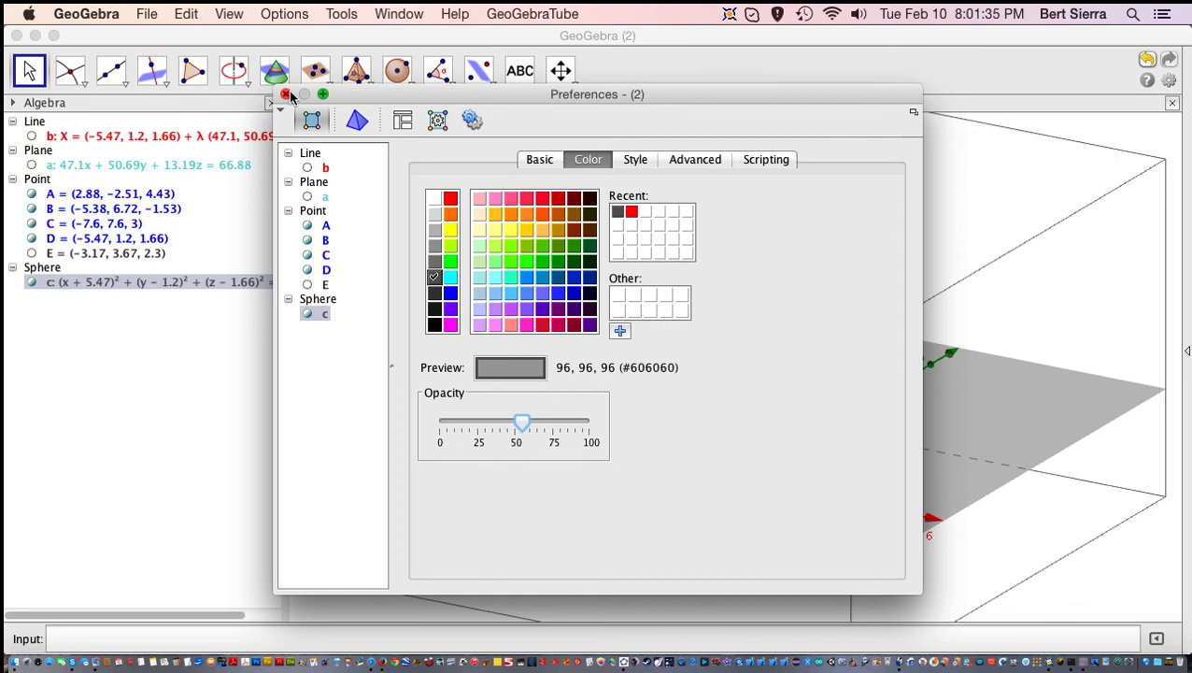
click(285, 95)
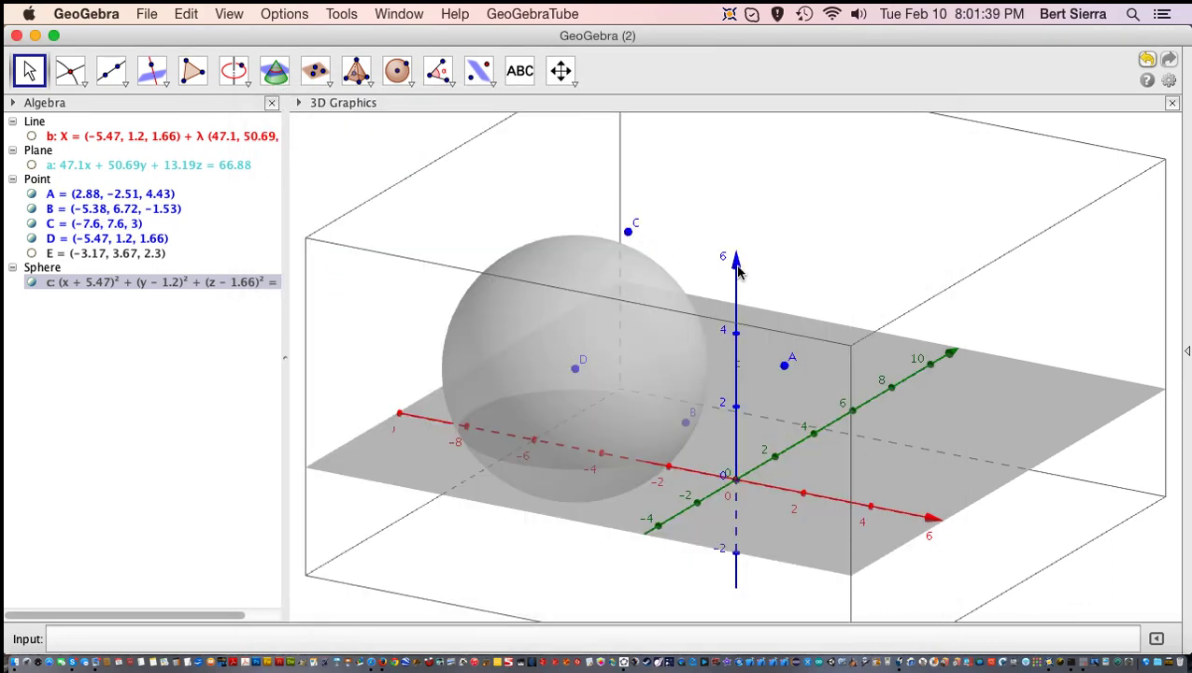
Turn off the display of the axes in the 3D Graphics view preferences.
click(229, 12)
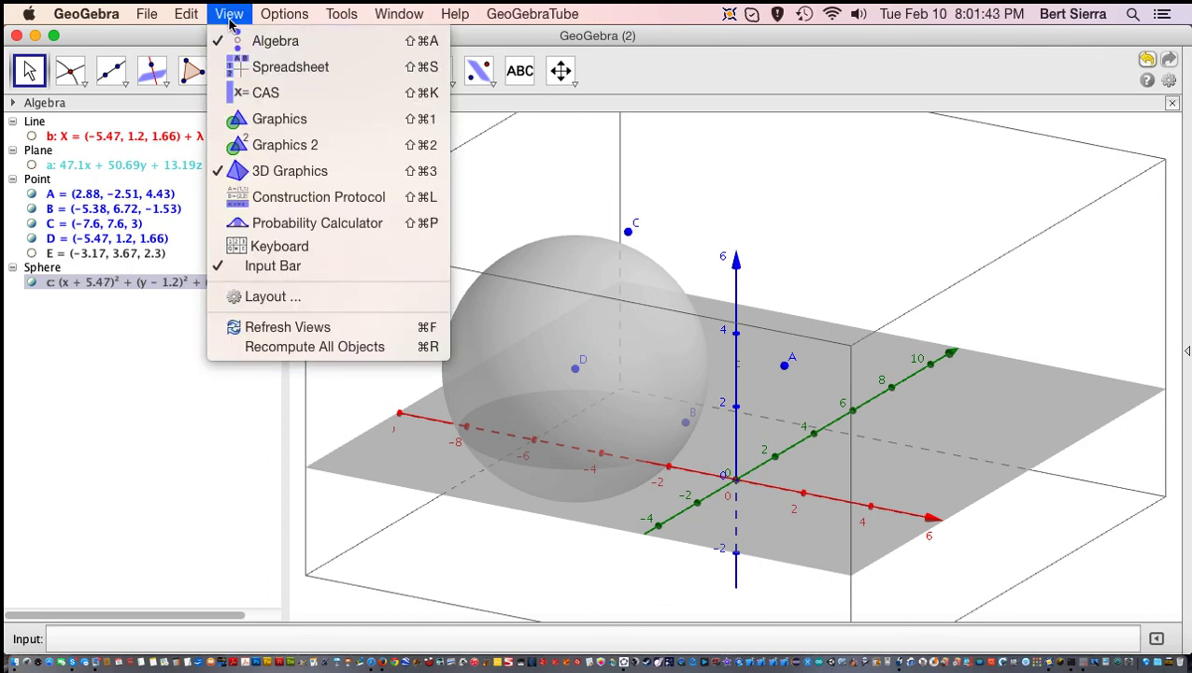
click(250, 296)
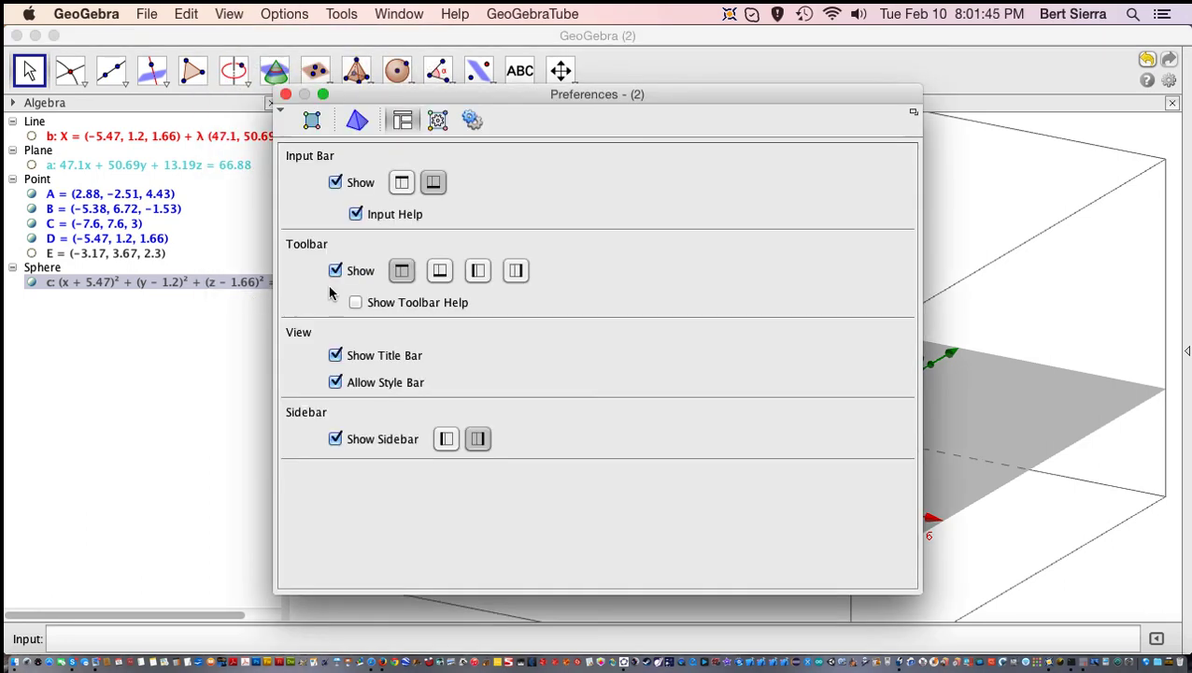
click(358, 121)
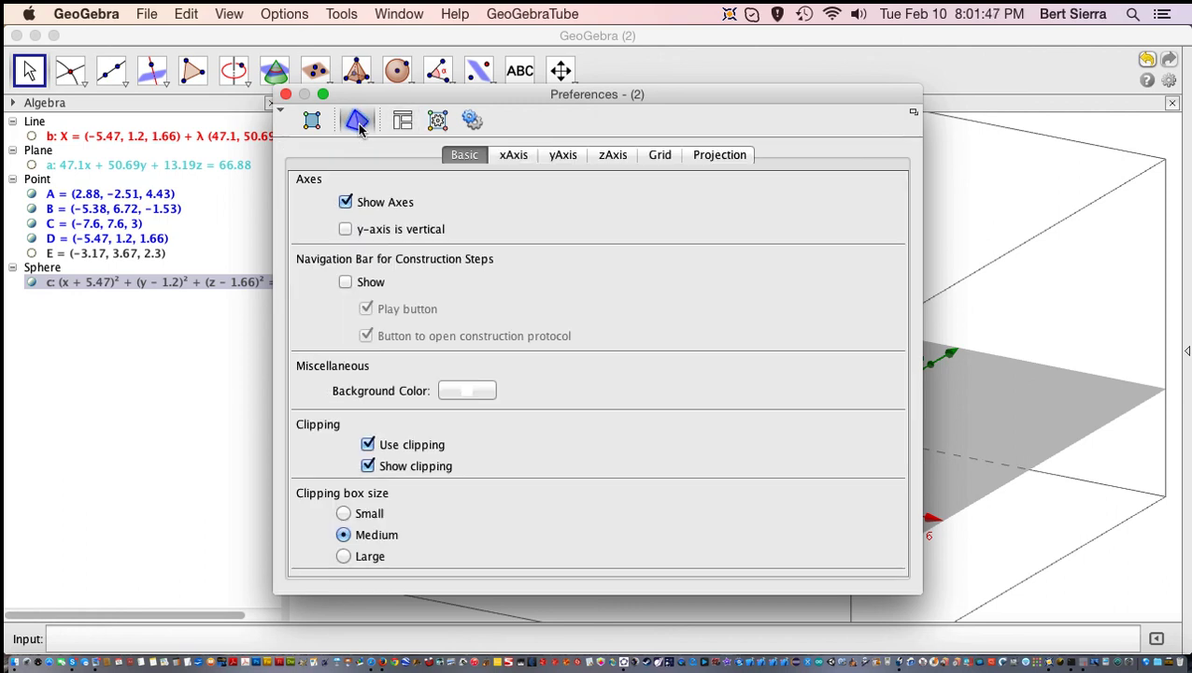
click(346, 203)
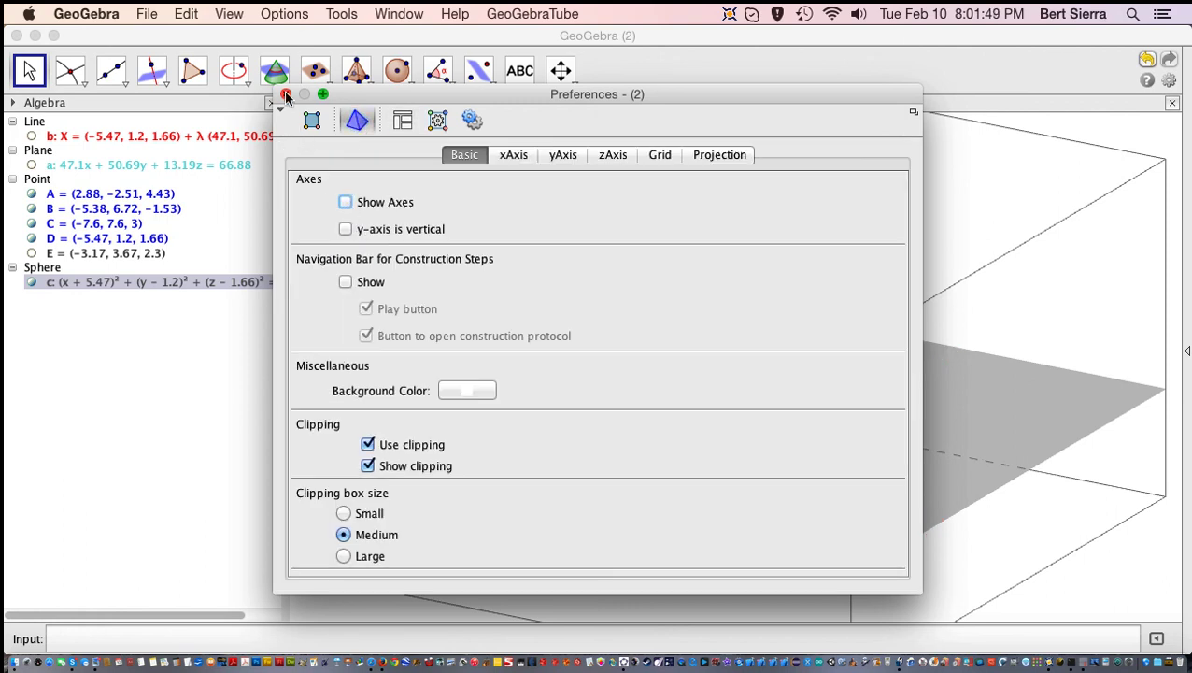
click(286, 95)
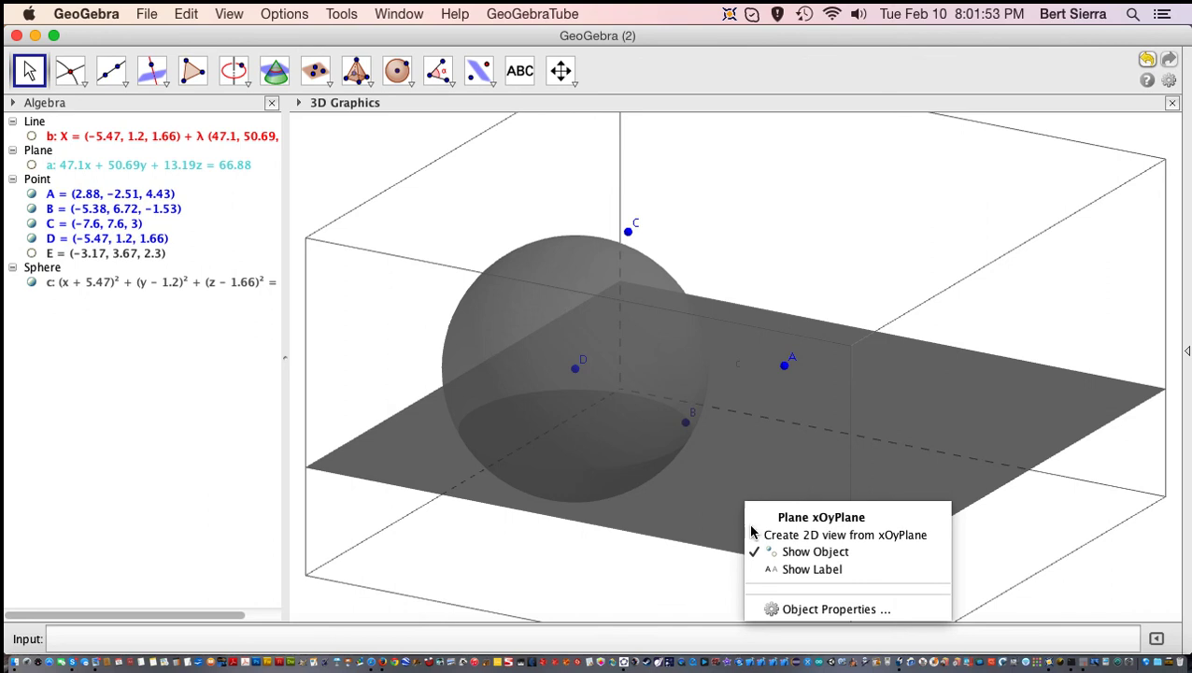
Try to hide the xOyPlane by switching off Show Object in the object properties.
click(788, 609)
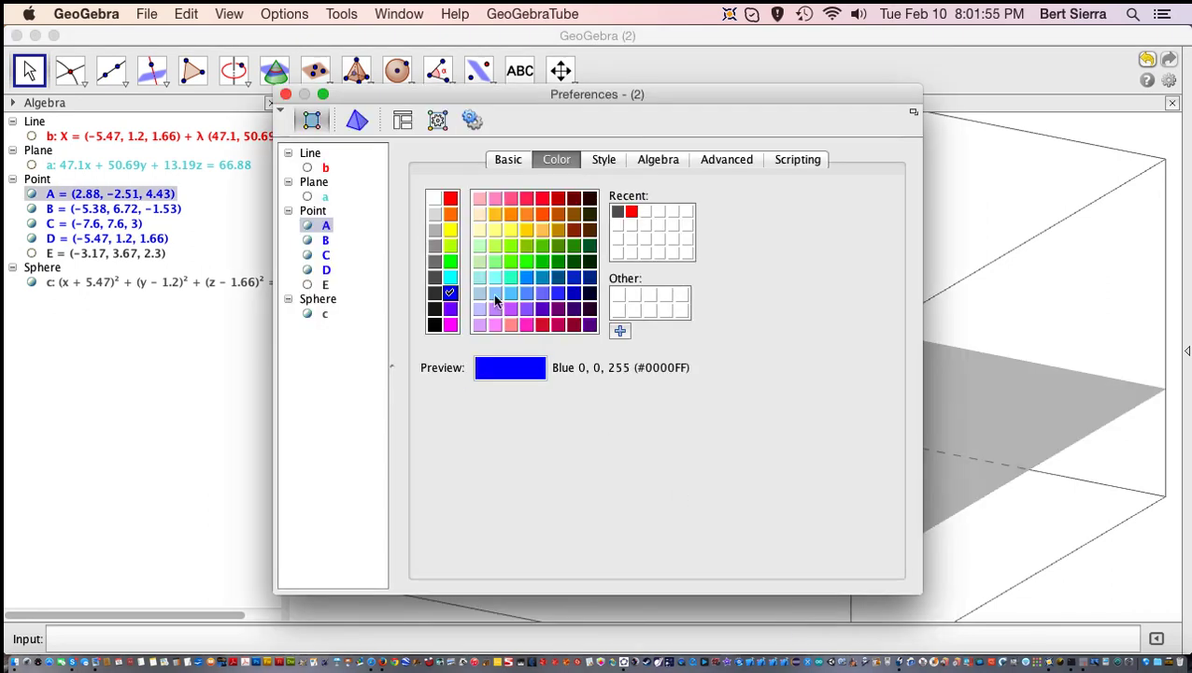
click(504, 159)
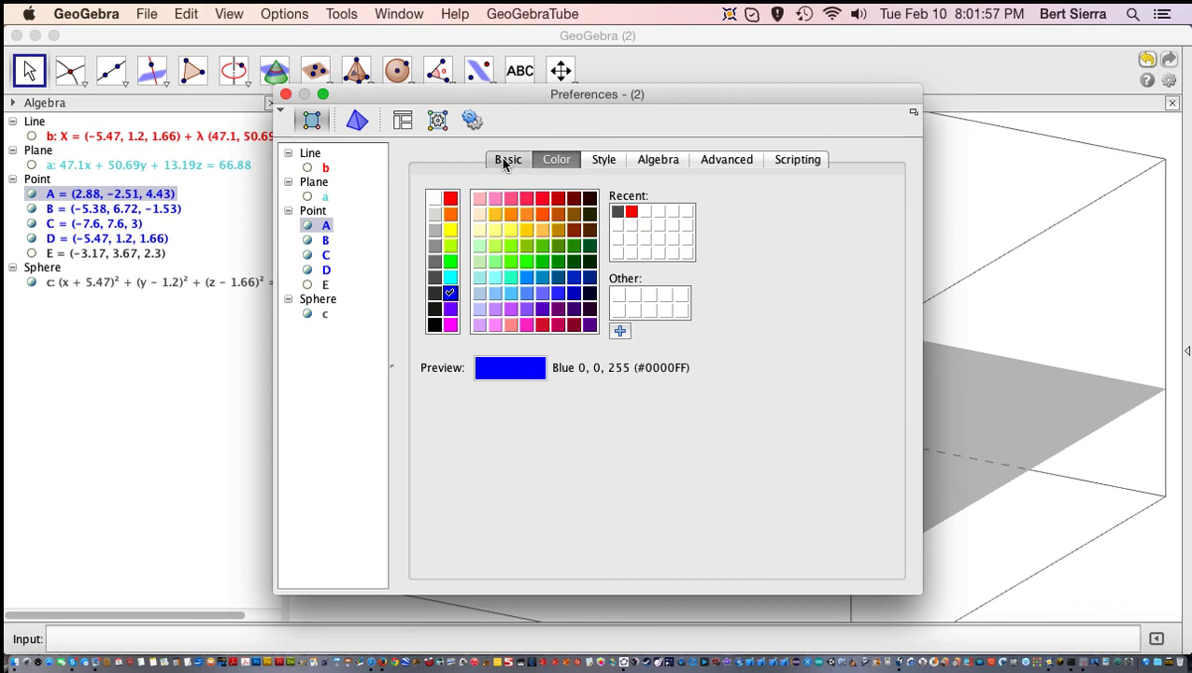
click(433, 277)
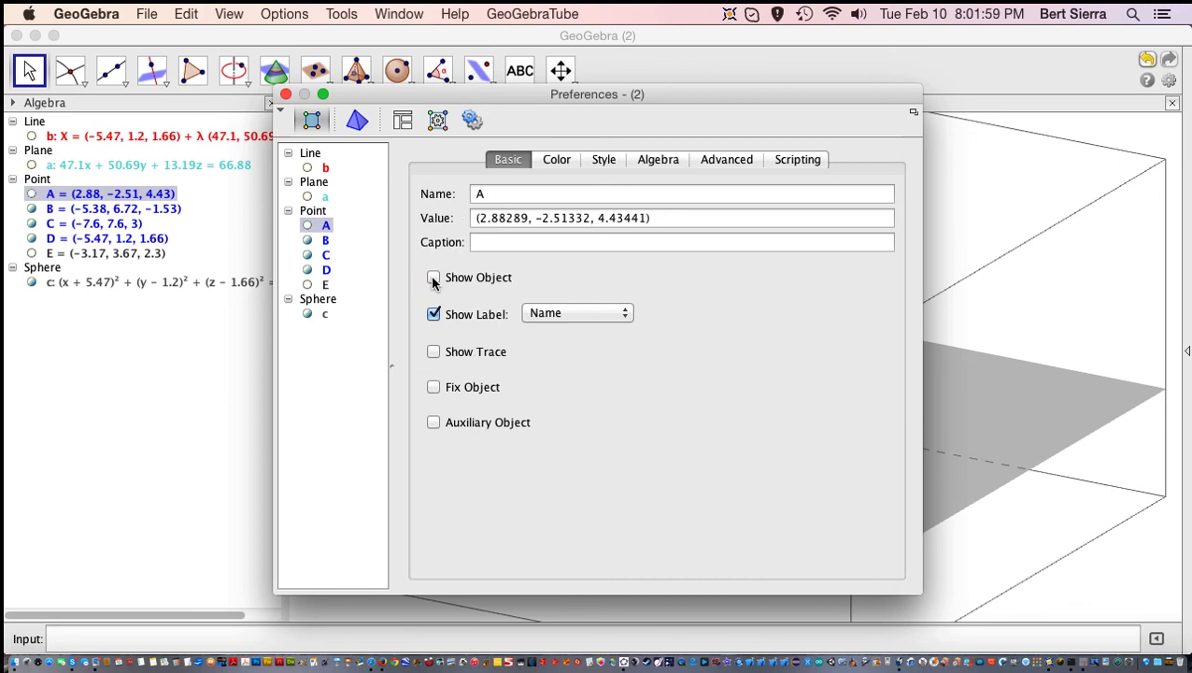
click(286, 95)
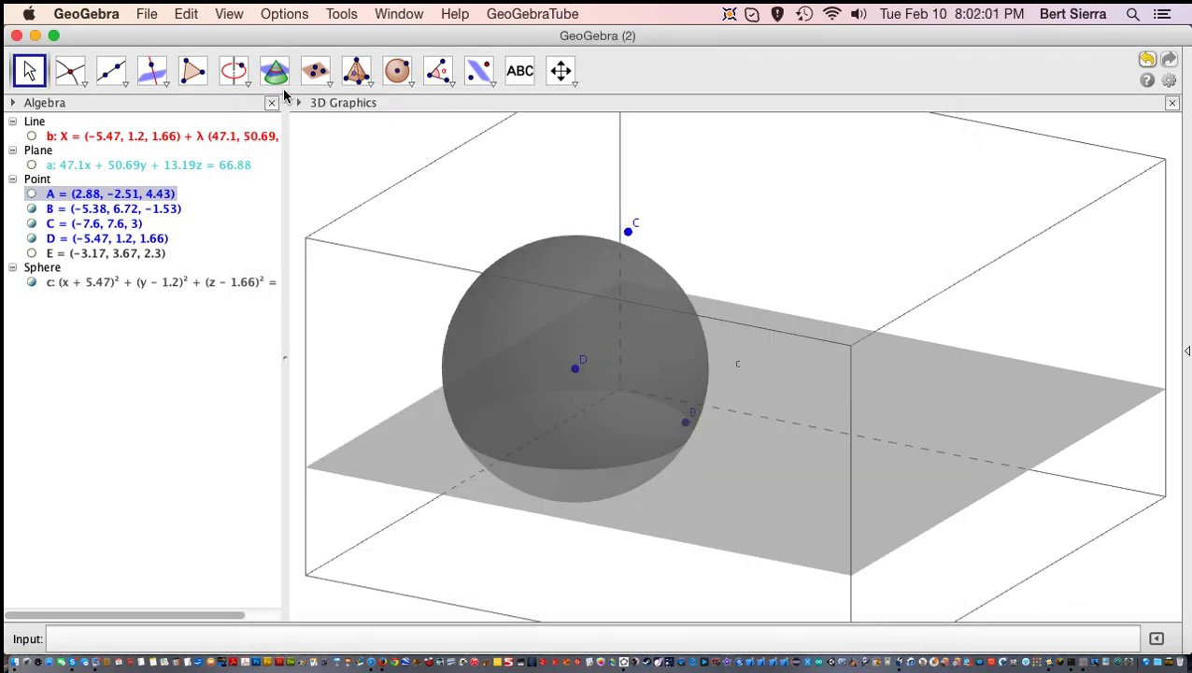
Make point A visible again.
click(755, 501)
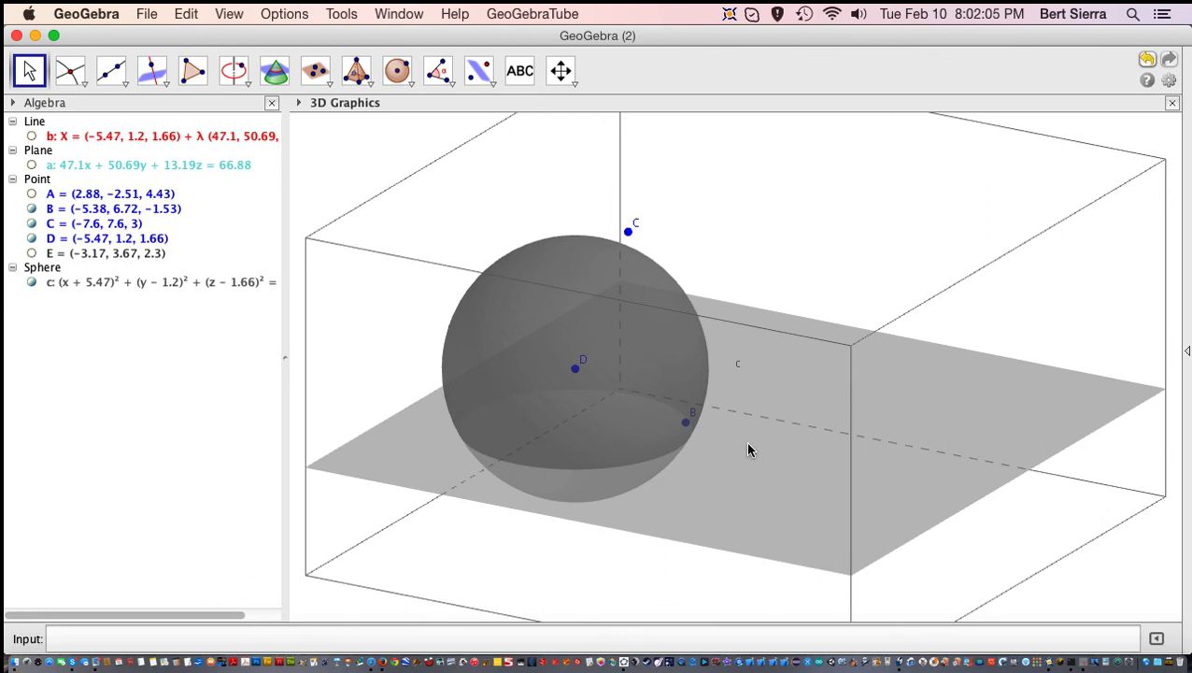
click(581, 399)
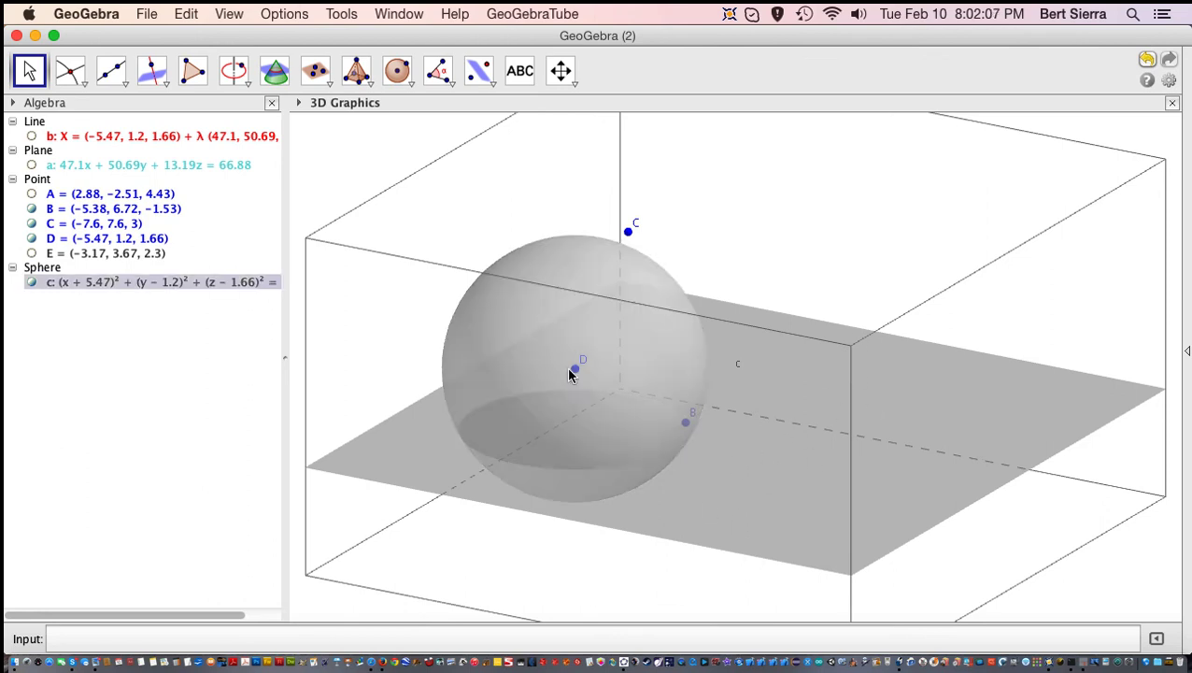
click(575, 371)
click(705, 416)
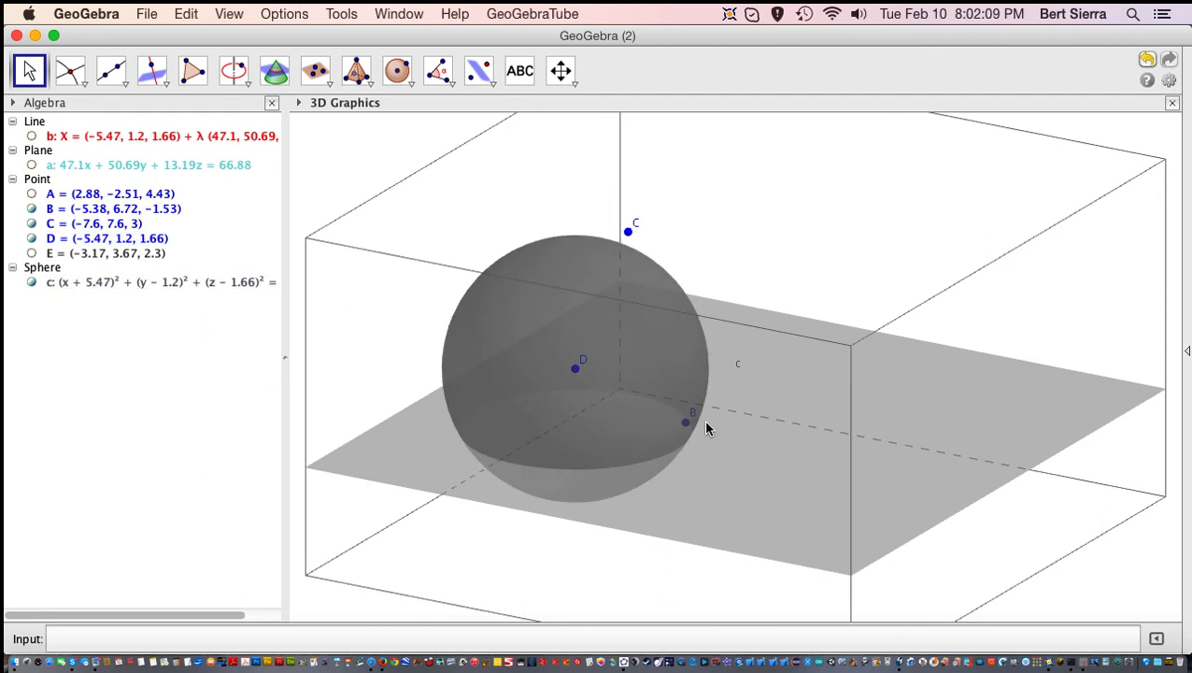
click(687, 423)
key(Escape)
click(33, 195)
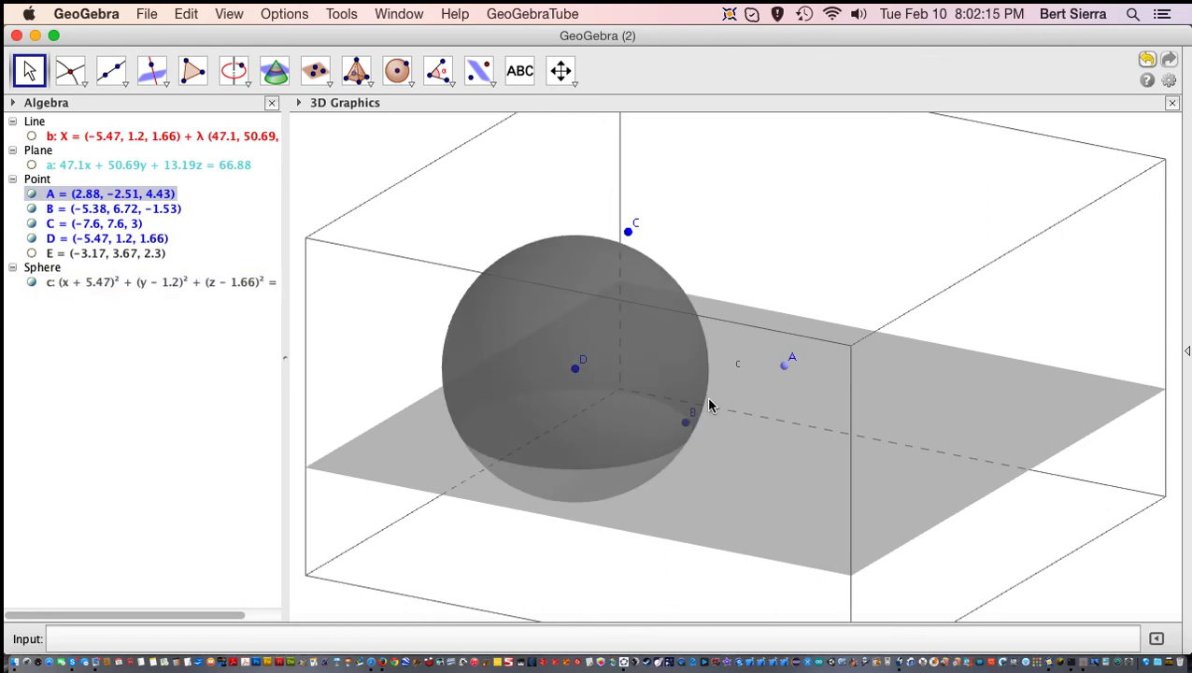
Move point A horizontally to about (3.99, -3.37, 4.43).
click(785, 366)
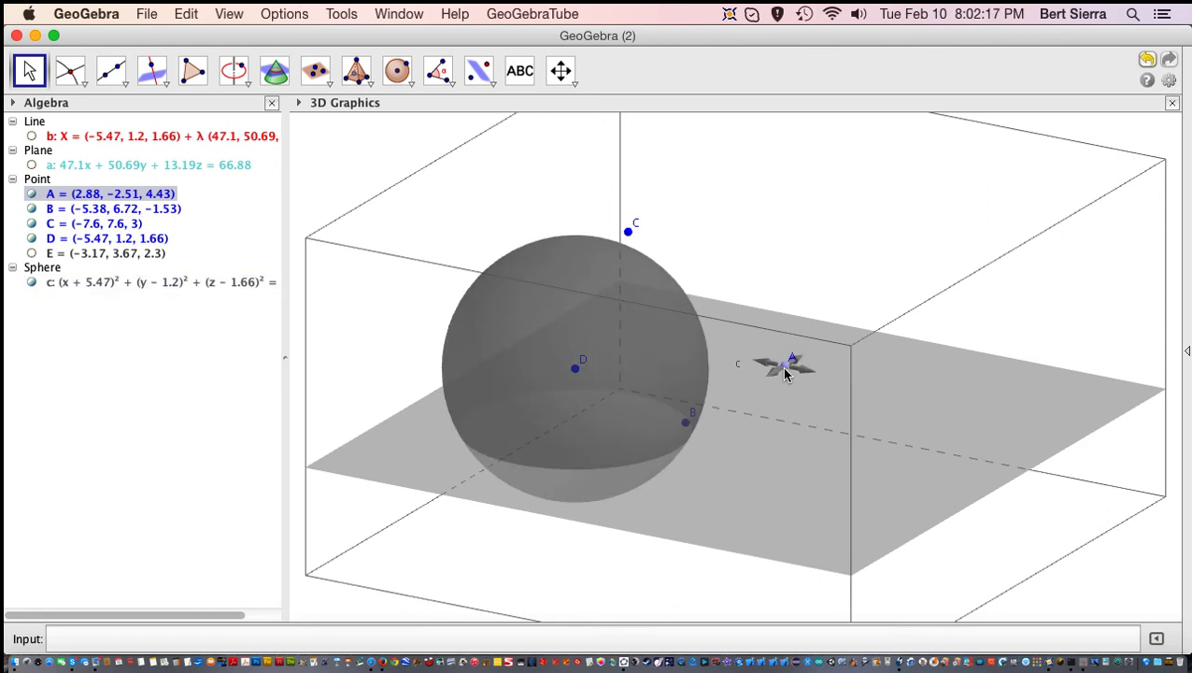
drag(784, 372, 807, 407)
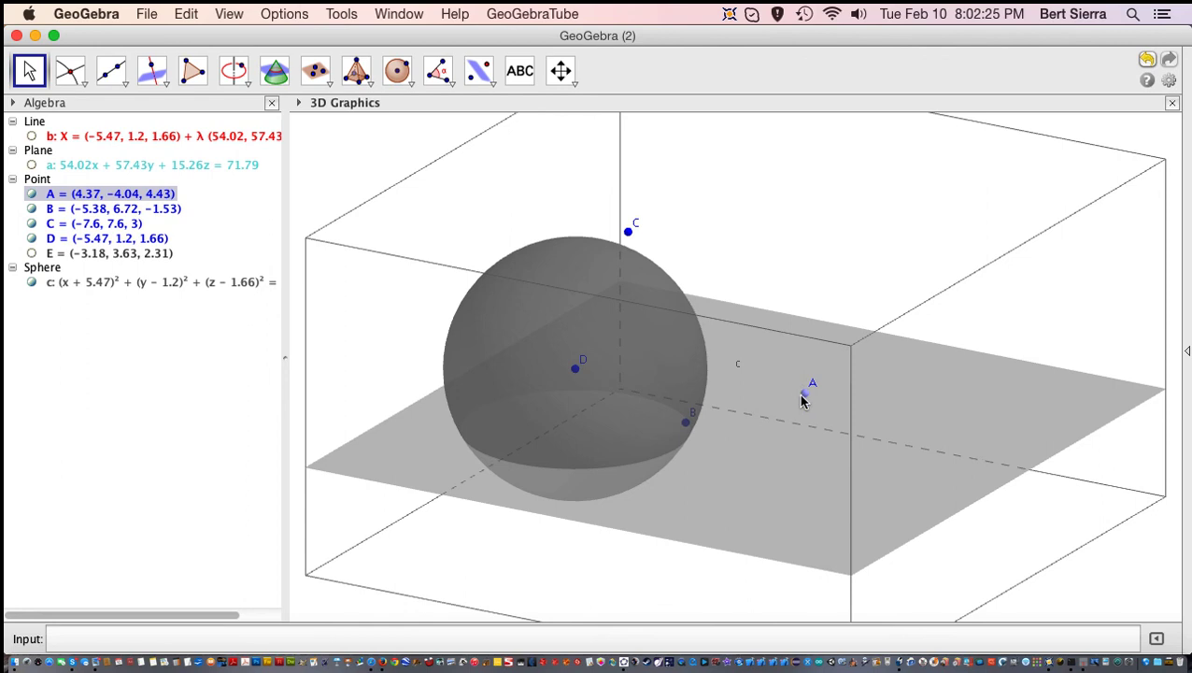
mouse_move(803, 397)
mouse_down()
mouse_move(819, 381)
mouse_move(812, 399)
mouse_move(793, 391)
mouse_move(809, 320)
mouse_move(793, 380)
mouse_up()
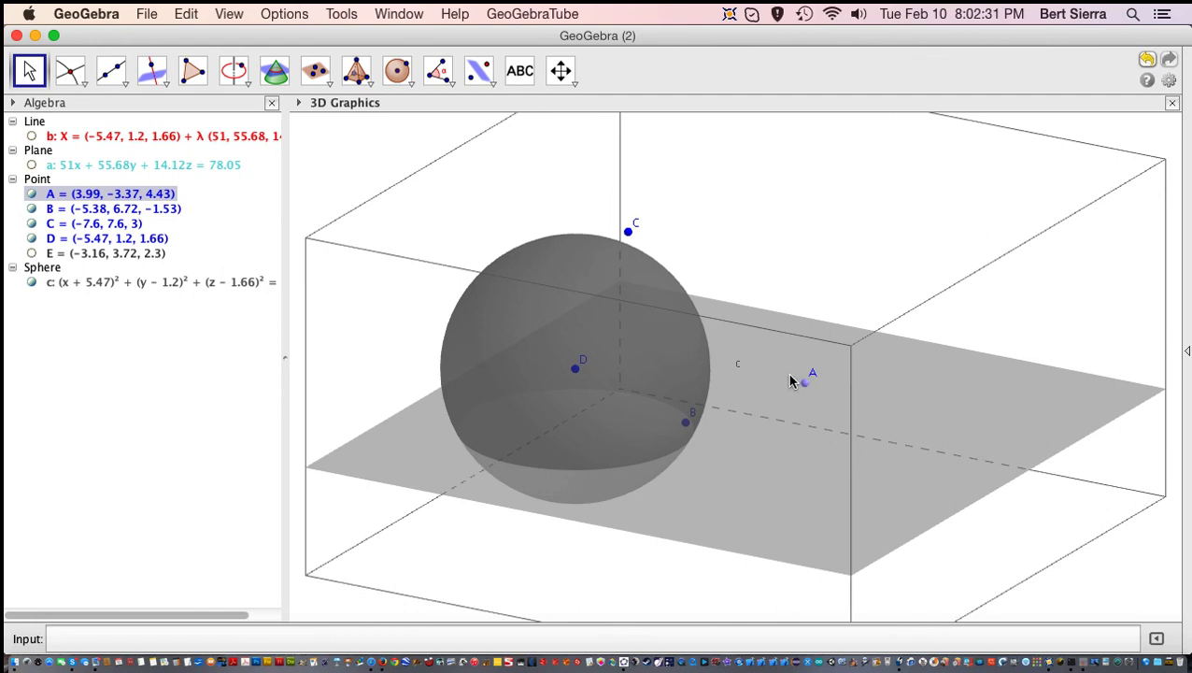
Move point C to about (-8.91, 9.94, 3) and the sphere's centre D to about (-3.58, -0.63, 1.66).
drag(632, 240, 629, 214)
drag(574, 369, 603, 400)
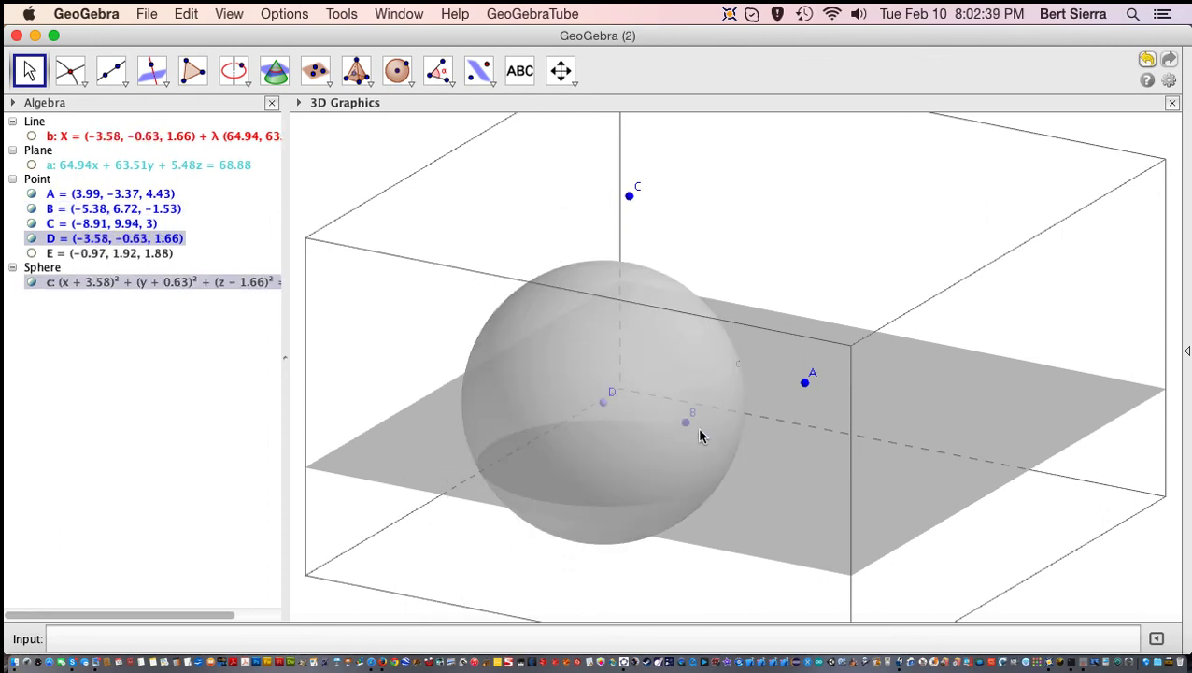
Move point B to about (-4.57, 4.33, -1.53) and the sphere's centre D to about (-6.02, 2.15, 1.66).
drag(682, 418, 593, 447)
drag(658, 455, 686, 457)
drag(603, 407, 573, 351)
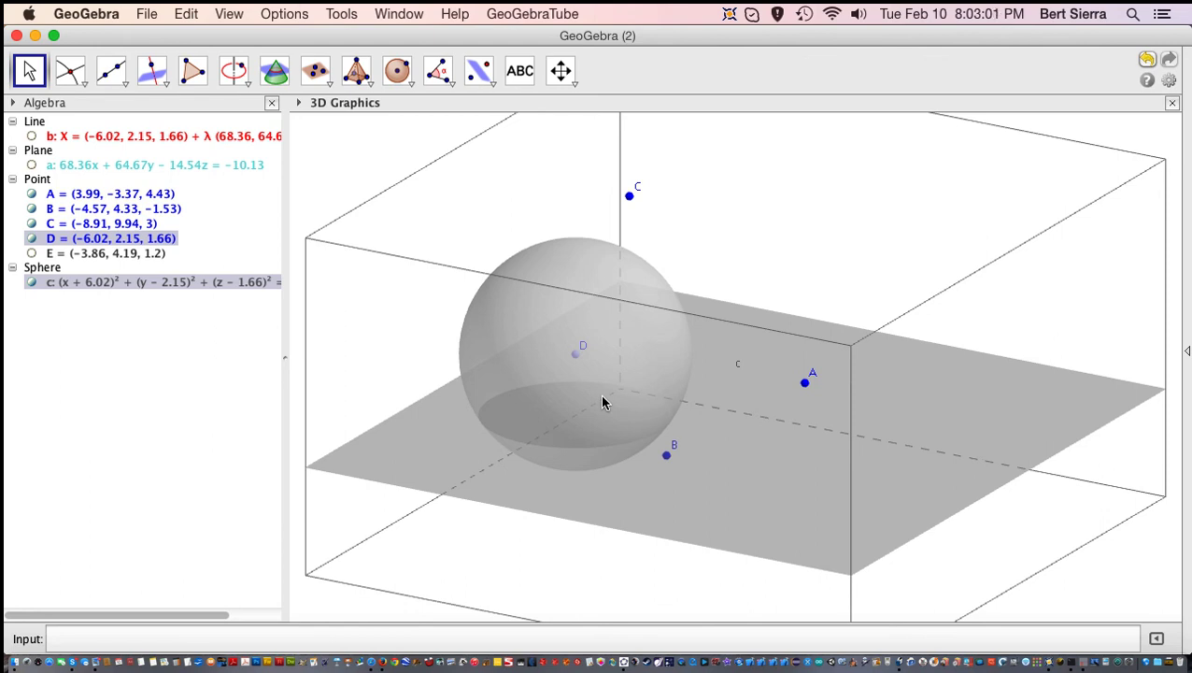
click(603, 402)
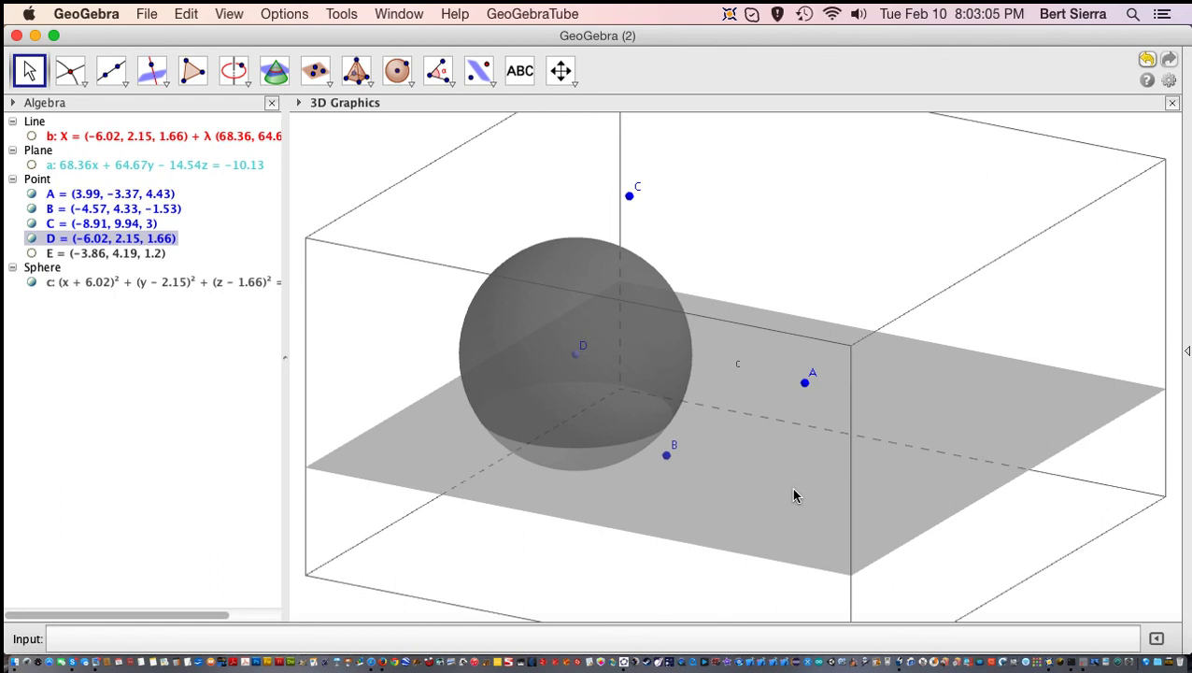
scroll(793, 495, down, 2)
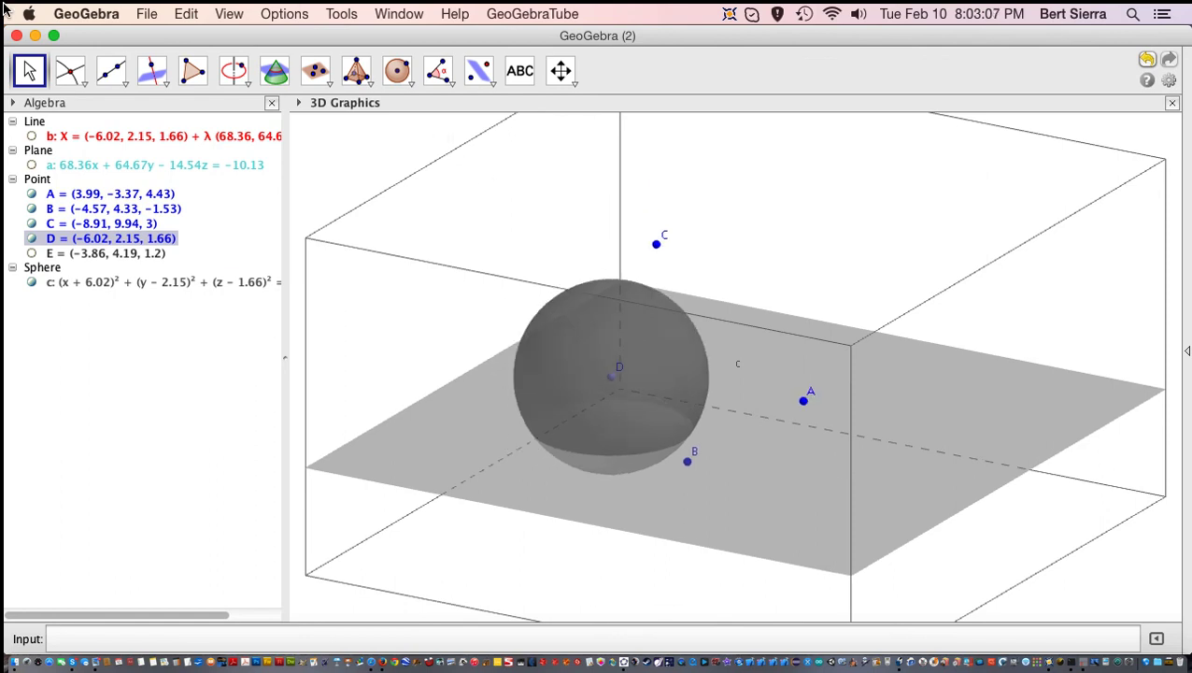
Show the Construction Protocol beside the 3D view and widen it to reveal its definition, value and caption columns.
click(224, 13)
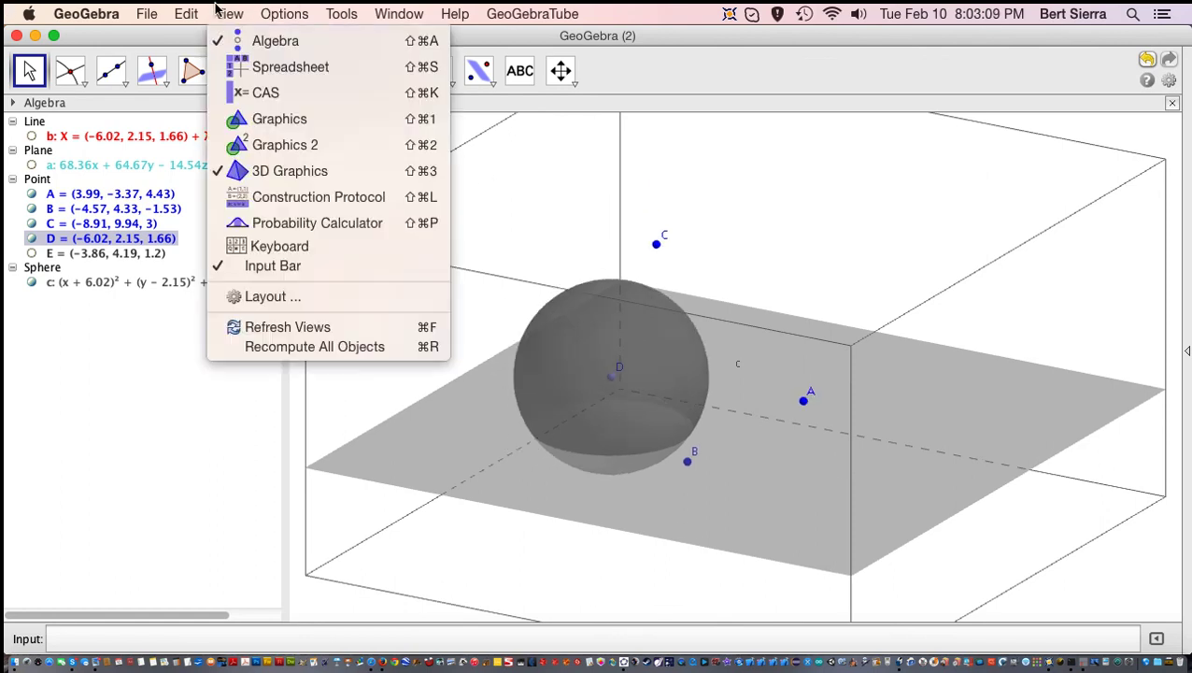
click(278, 200)
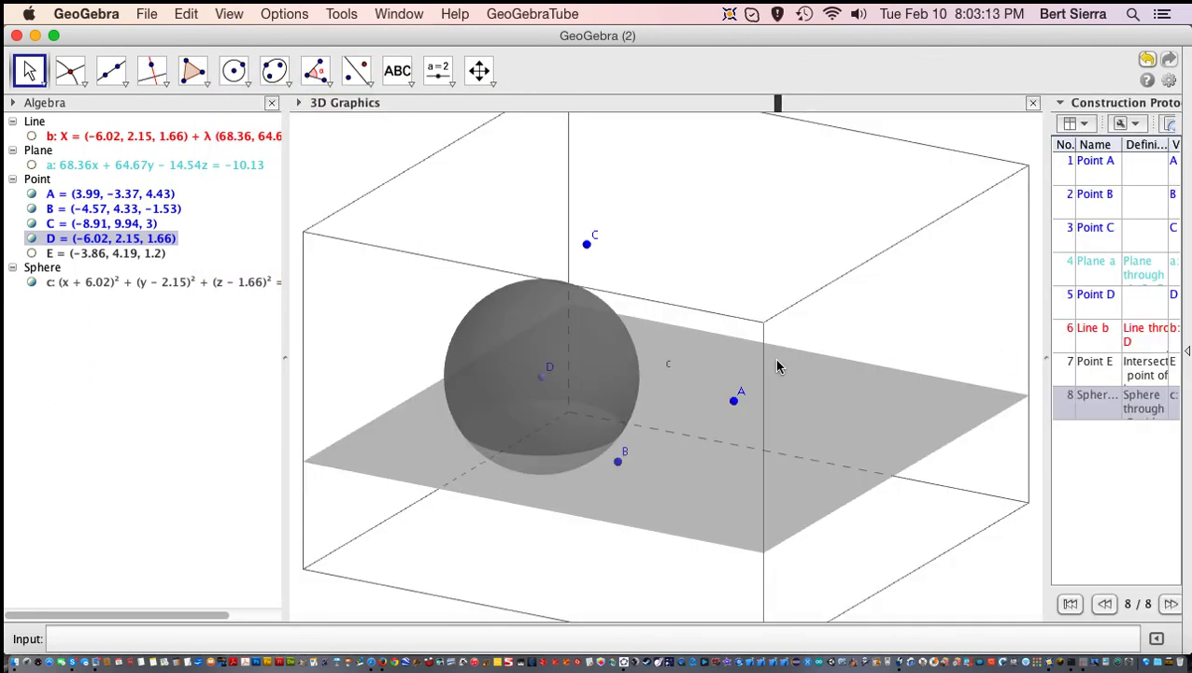
drag(783, 367, 779, 366)
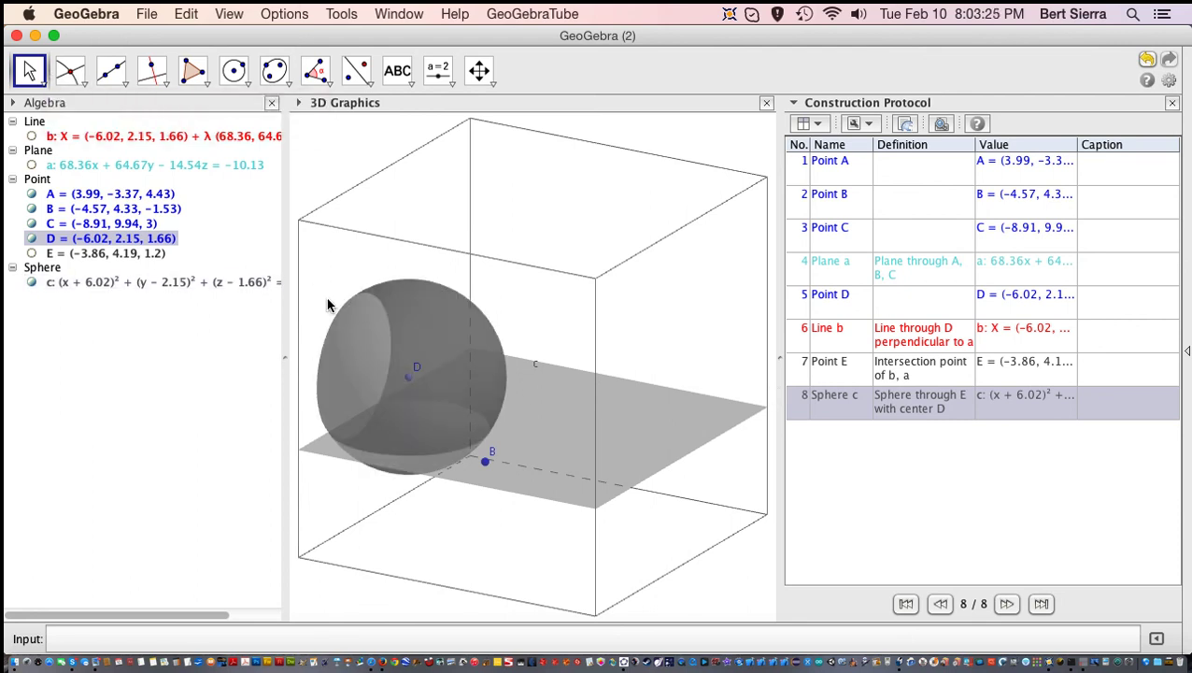
Move point B to about (-3.11, 5.64, -1.53) and the sphere's centre D to about (-4, 2.69, 1.66).
drag(403, 385, 452, 380)
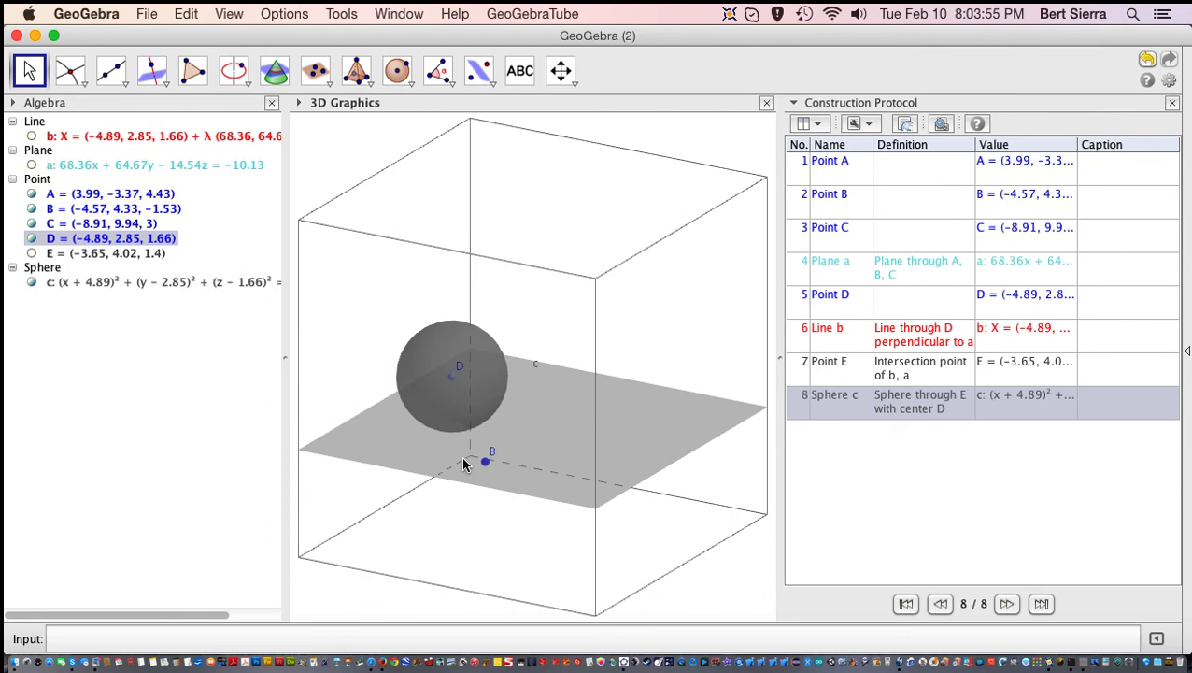
drag(485, 462, 548, 458)
drag(447, 372, 473, 381)
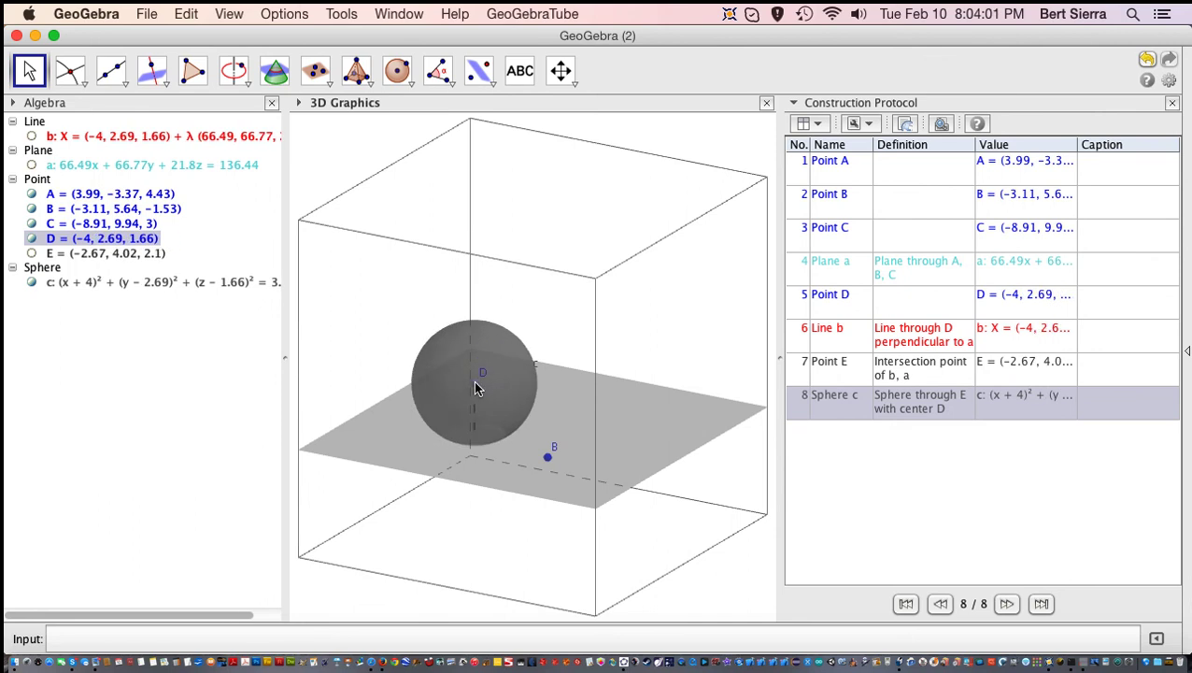
Quit GeoGebra and discard the unsaved changes in the open files.
click(104, 14)
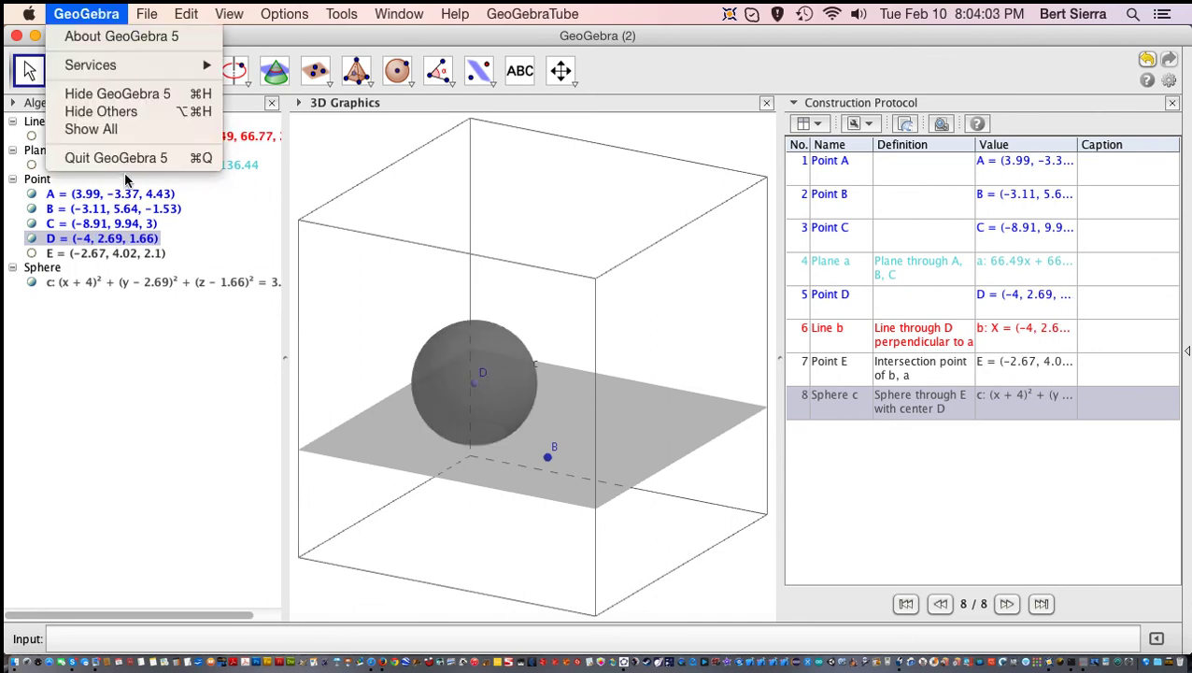
click(129, 158)
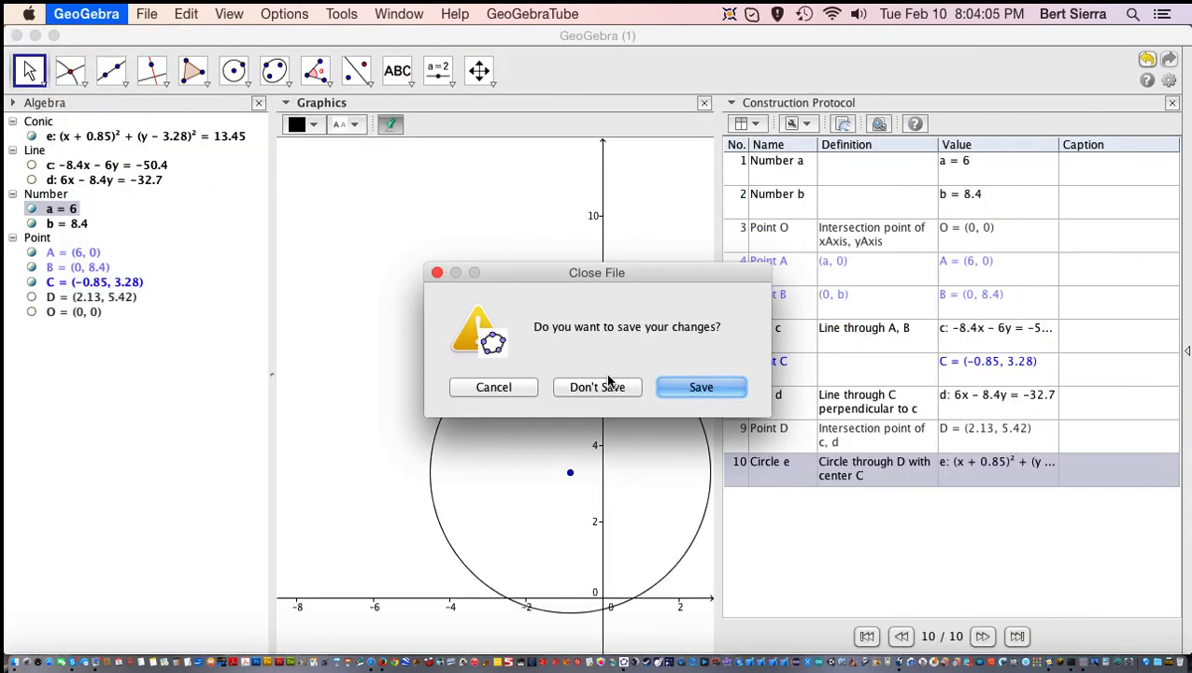
click(606, 384)
click(608, 385)
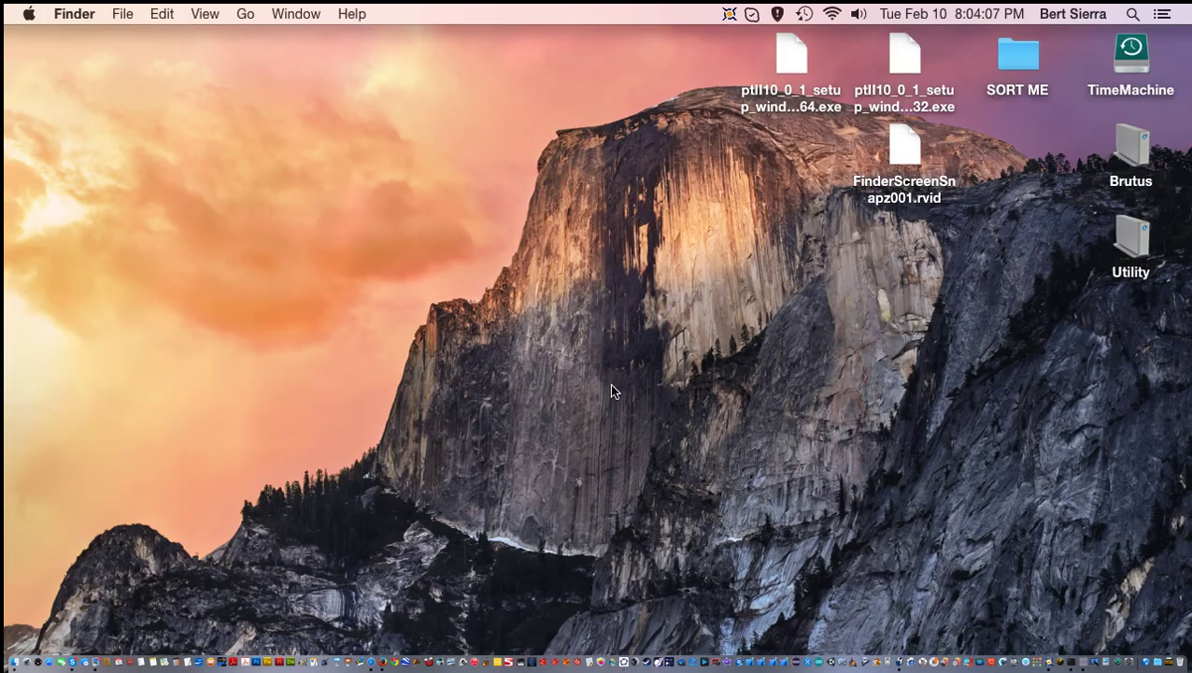